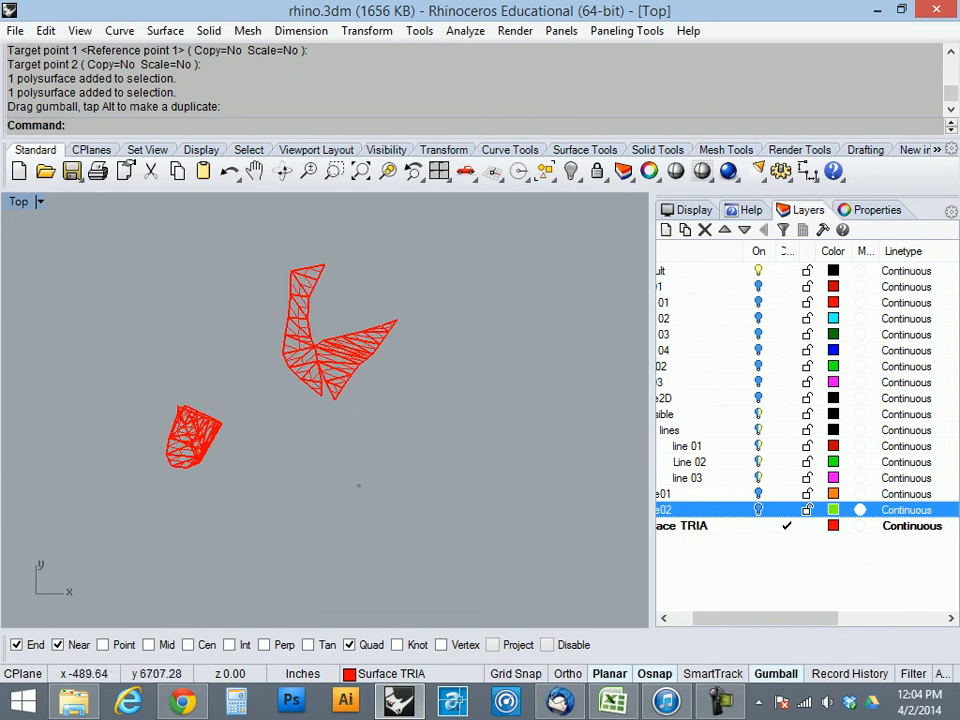
- Examine the flattened polysurfaces in the Top view and the folded triangulated model from several angles in the Perspective view
{"action": "scroll", "coordinate": [334, 317], "scroll_direction": "up", "scroll_amount": 10}
{"action": "left_click", "coordinate": [235, 355]}
{"action": "left_click", "coordinate": [311, 421]}
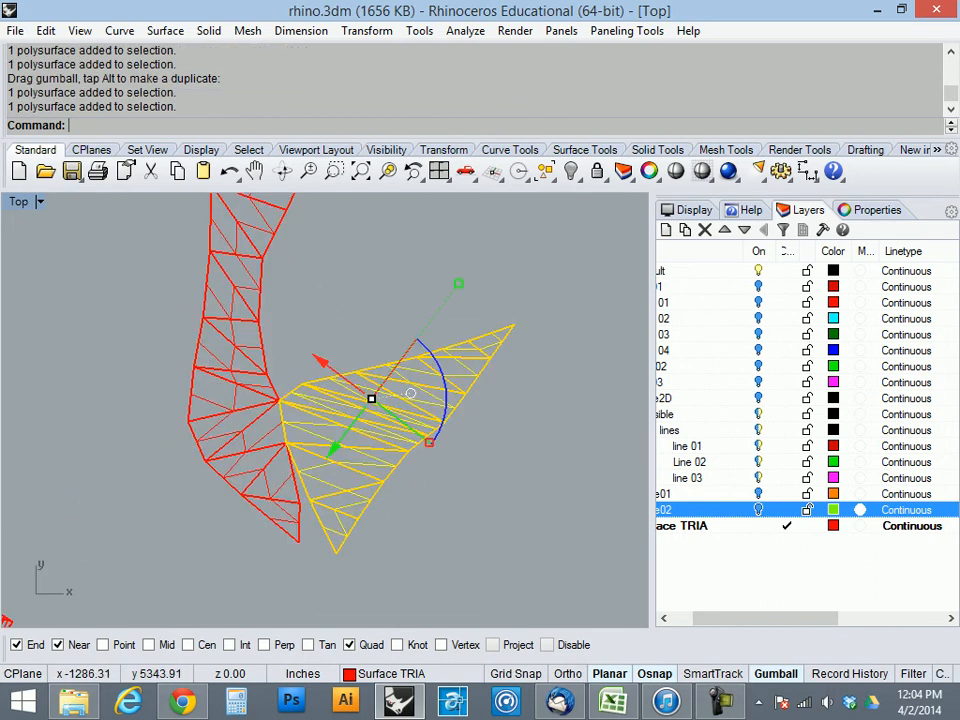
{"action": "key", "text": "Escape"}
{"action": "scroll", "coordinate": [347, 453], "scroll_direction": "down", "scroll_amount": 3}
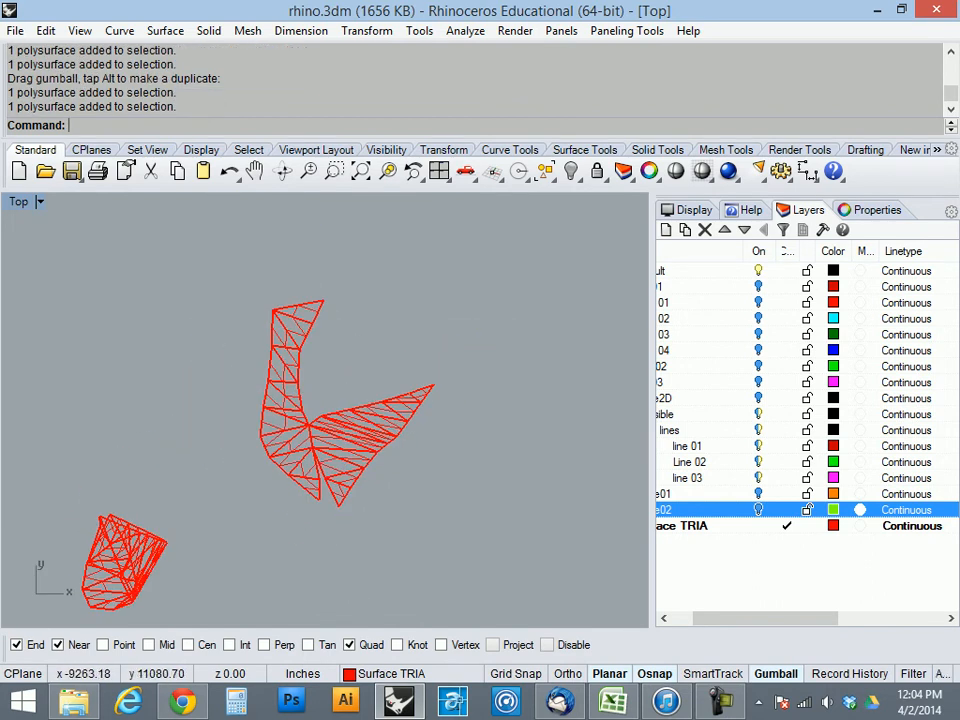
{"action": "double_click", "coordinate": [18, 202]}
{"action": "double_click", "coordinate": [365, 202]}
{"action": "scroll", "coordinate": [350, 311], "scroll_direction": "down", "scroll_amount": 9}
{"action": "right_click_drag", "start_coordinate": [286, 425], "coordinate": [464, 521]}
{"action": "scroll", "coordinate": [184, 375], "scroll_direction": "up", "scroll_amount": 10}
{"action": "right_click_drag", "start_coordinate": [184, 375], "coordinate": [176, 345]}
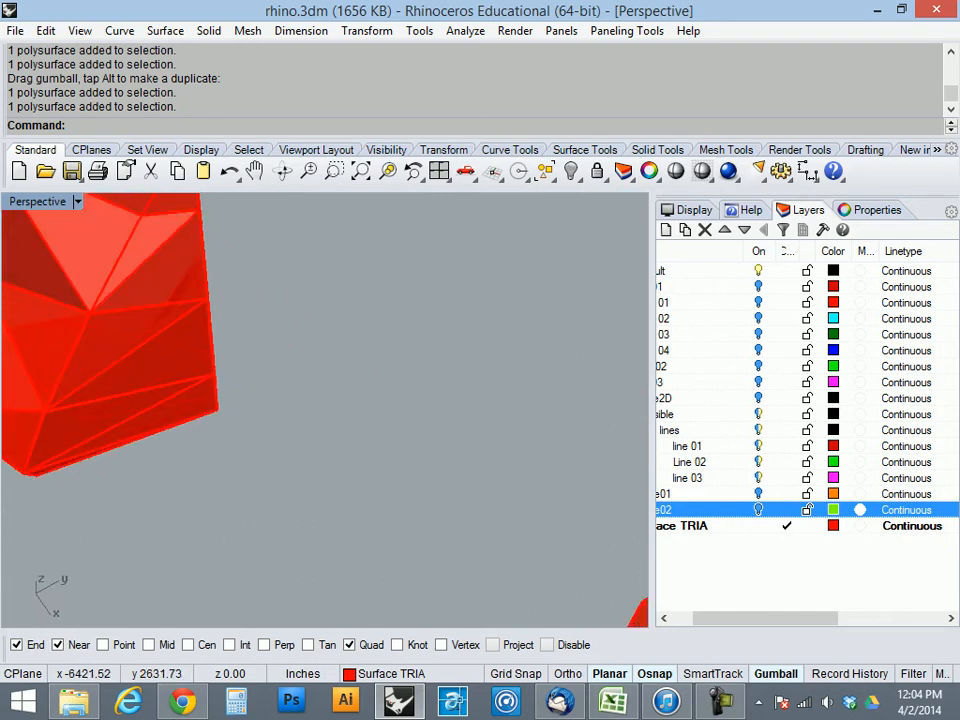
{"action": "scroll", "coordinate": [210, 440], "scroll_direction": "down", "scroll_amount": 5}
{"action": "scroll", "coordinate": [136, 308], "scroll_direction": "up", "scroll_amount": 5}
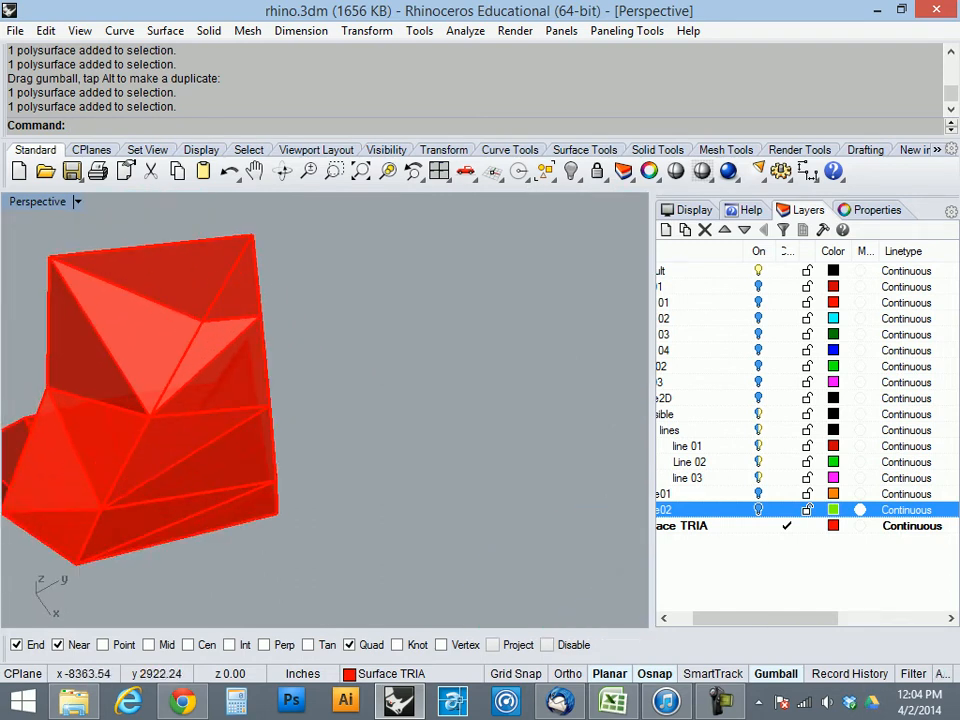
{"action": "scroll", "coordinate": [295, 411], "scroll_direction": "down", "scroll_amount": 3}
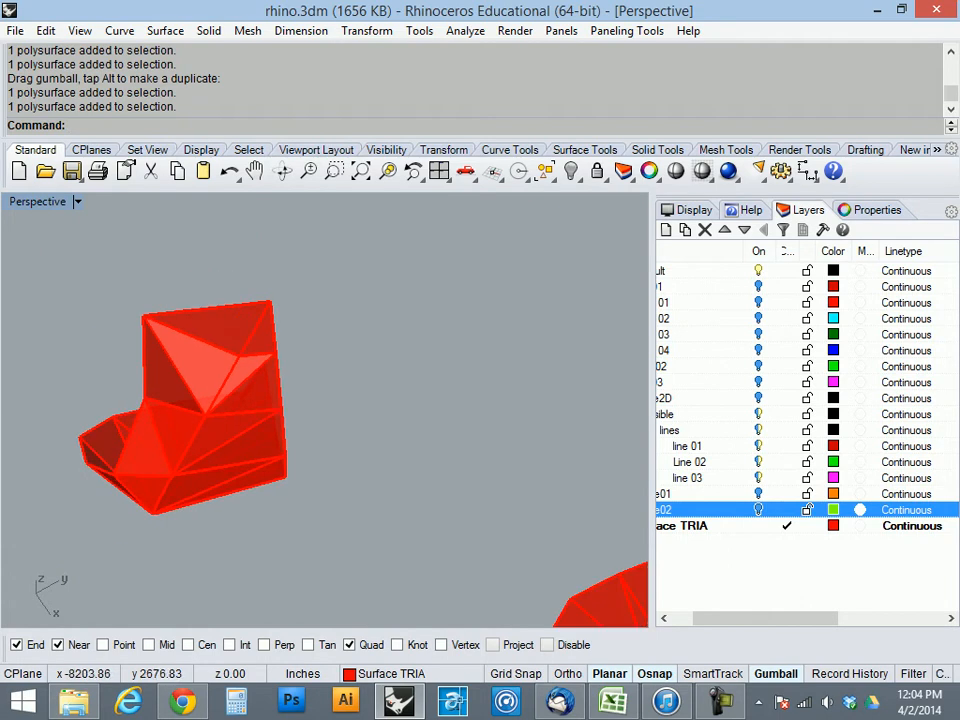
{"action": "scroll", "coordinate": [184, 384], "scroll_direction": "up", "scroll_amount": 4}
{"action": "right_click_drag", "start_coordinate": [184, 384], "coordinate": [204, 390]}
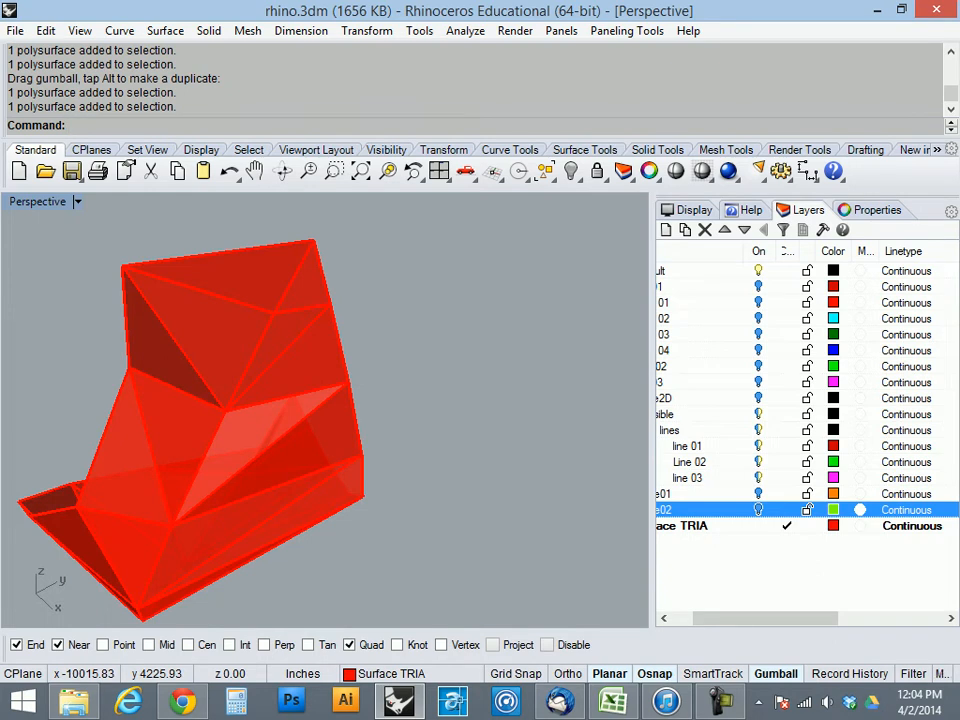
{"action": "right_click_drag", "start_coordinate": [350, 390], "coordinate": [575, 240]}
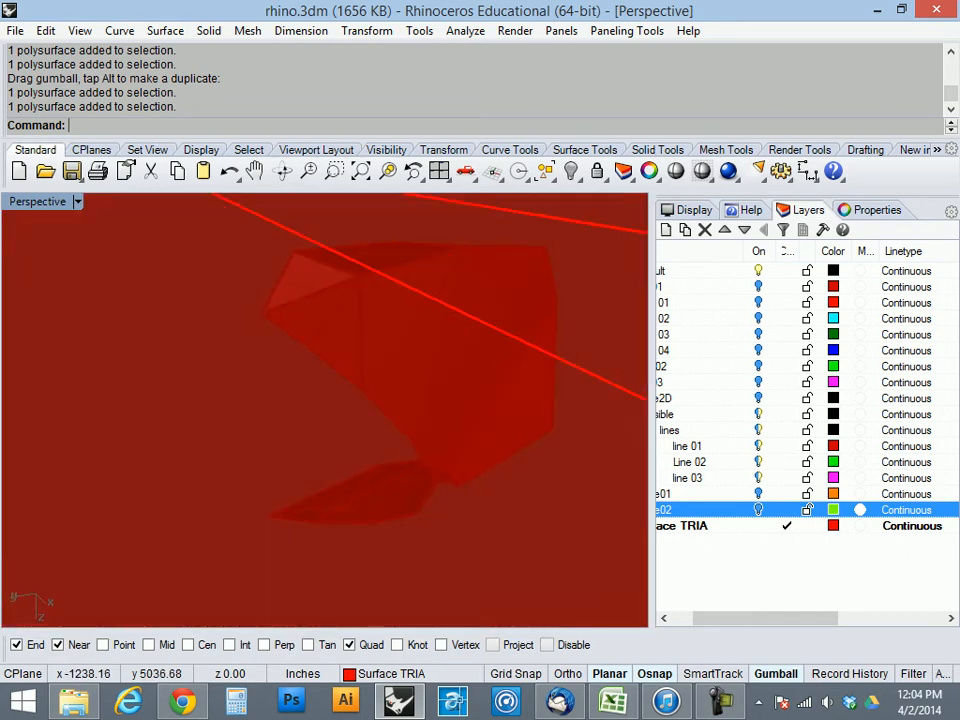
{"action": "double_click", "coordinate": [37, 202]}
{"action": "double_click", "coordinate": [363, 202]}
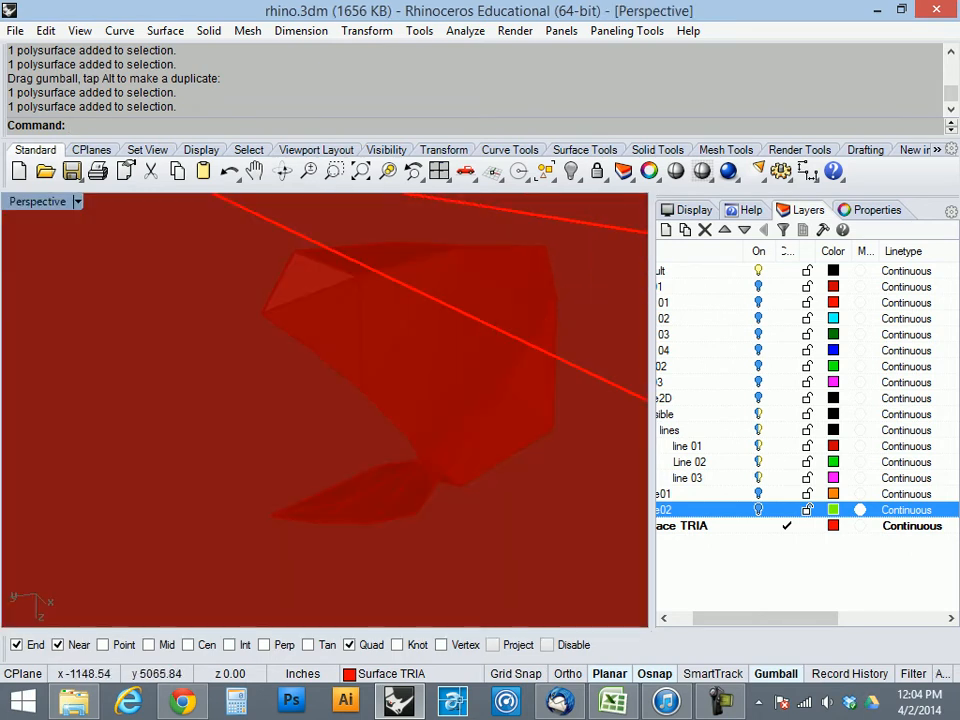
{"action": "double_click", "coordinate": [37, 202]}
{"action": "left_click", "coordinate": [75, 247]}
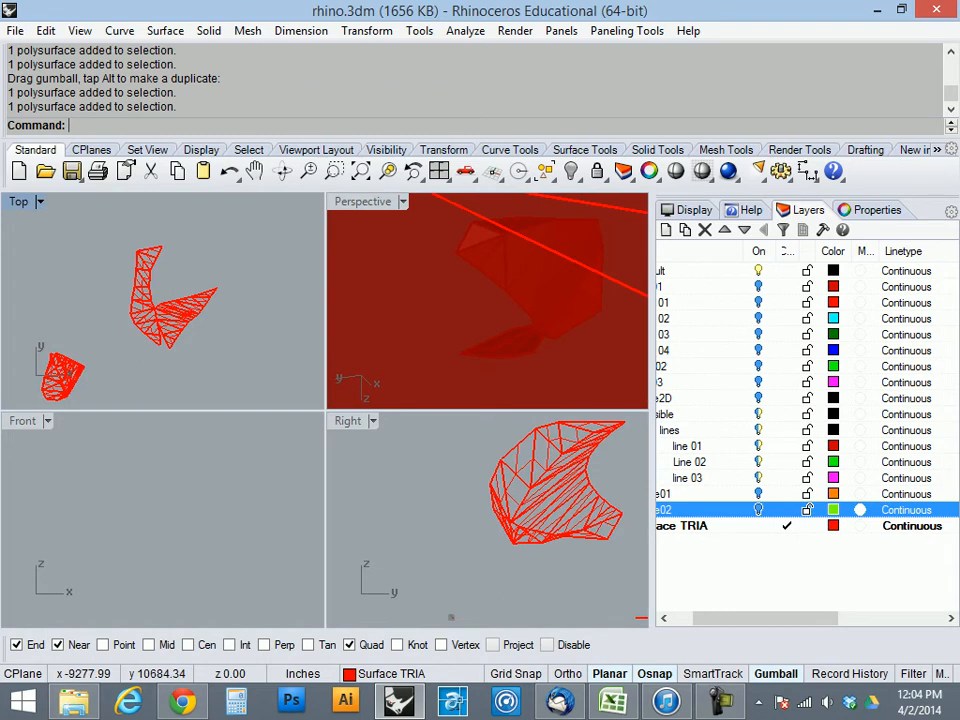
- Create a new layer named Outline and set its color to Magenta
{"action": "double_click", "coordinate": [20, 202]}
{"action": "scroll", "coordinate": [271, 327], "scroll_direction": "up", "scroll_amount": 4}
{"action": "type", "text": "ur"}
{"action": "key", "text": "Escape"}
{"action": "left_click_drag", "start_coordinate": [760, 618], "coordinate": [733, 618]}
{"action": "left_click", "coordinate": [737, 573]}
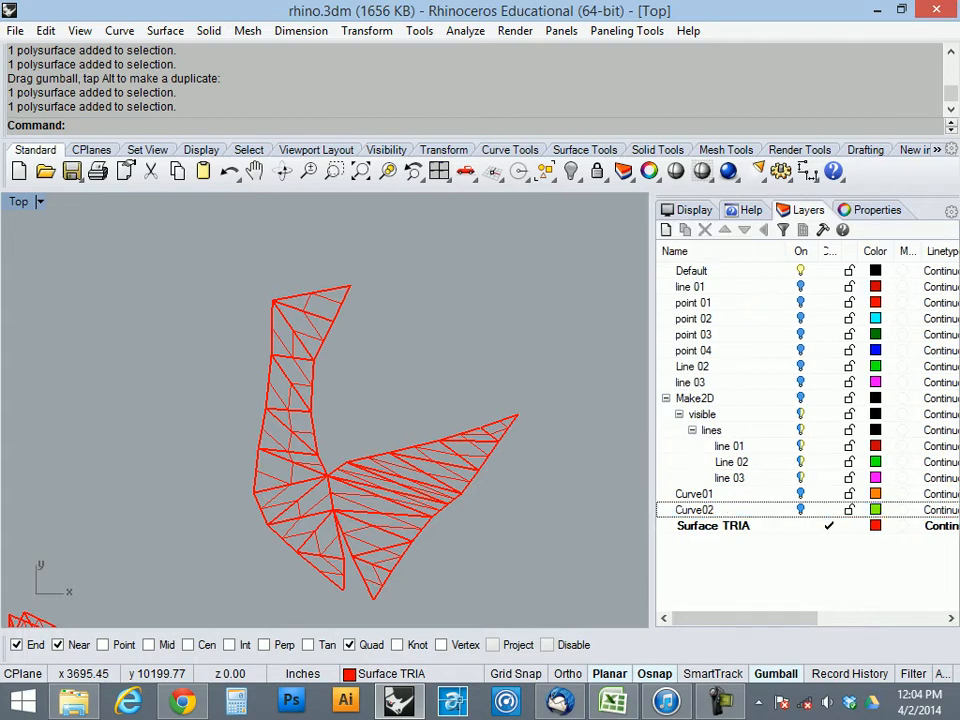
{"action": "left_click", "coordinate": [666, 230]}
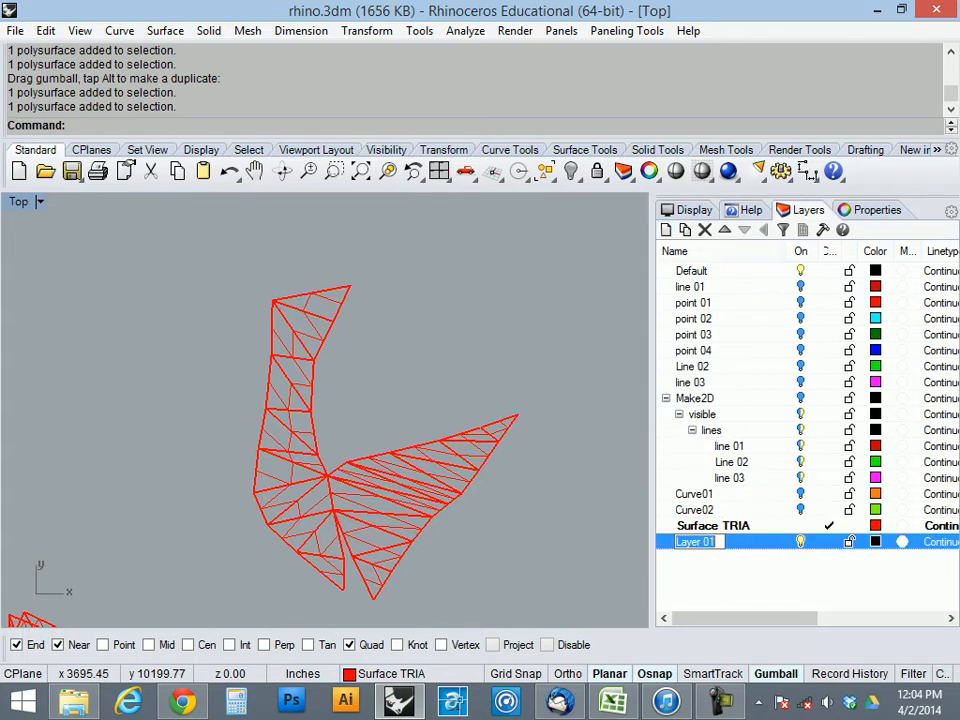
{"action": "type", "text": "Outline"}
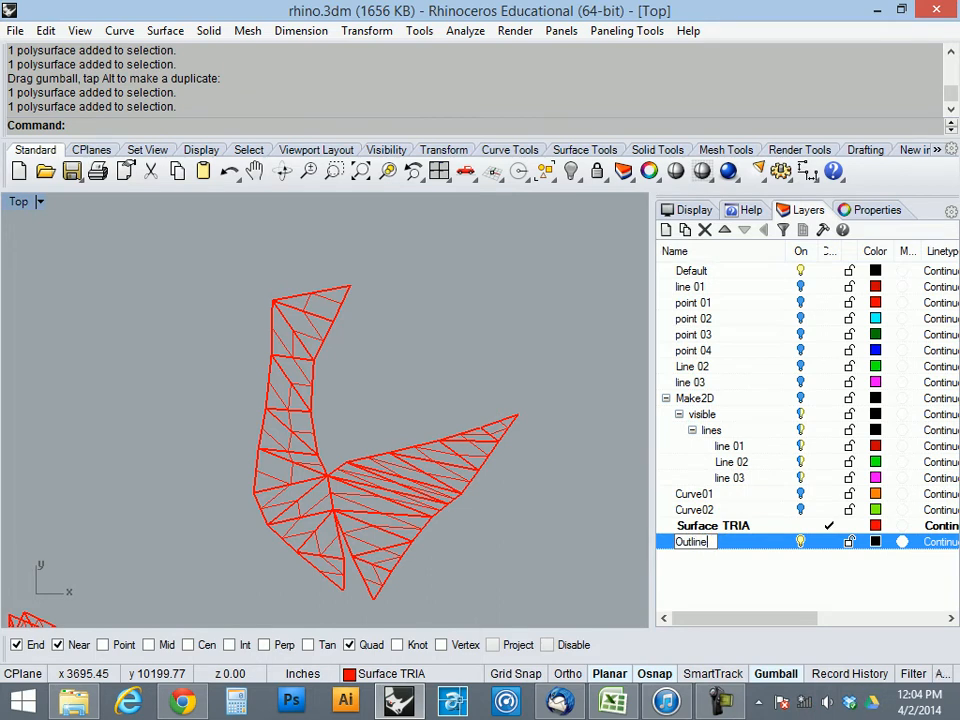
{"action": "key", "text": "Return"}
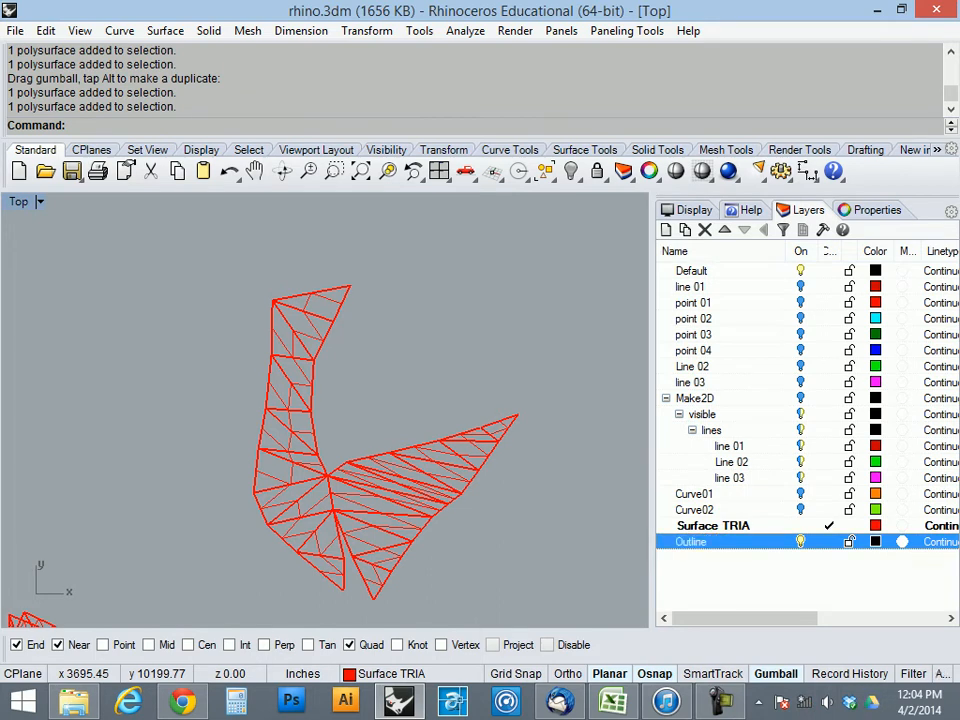
{"action": "left_click", "coordinate": [875, 542]}
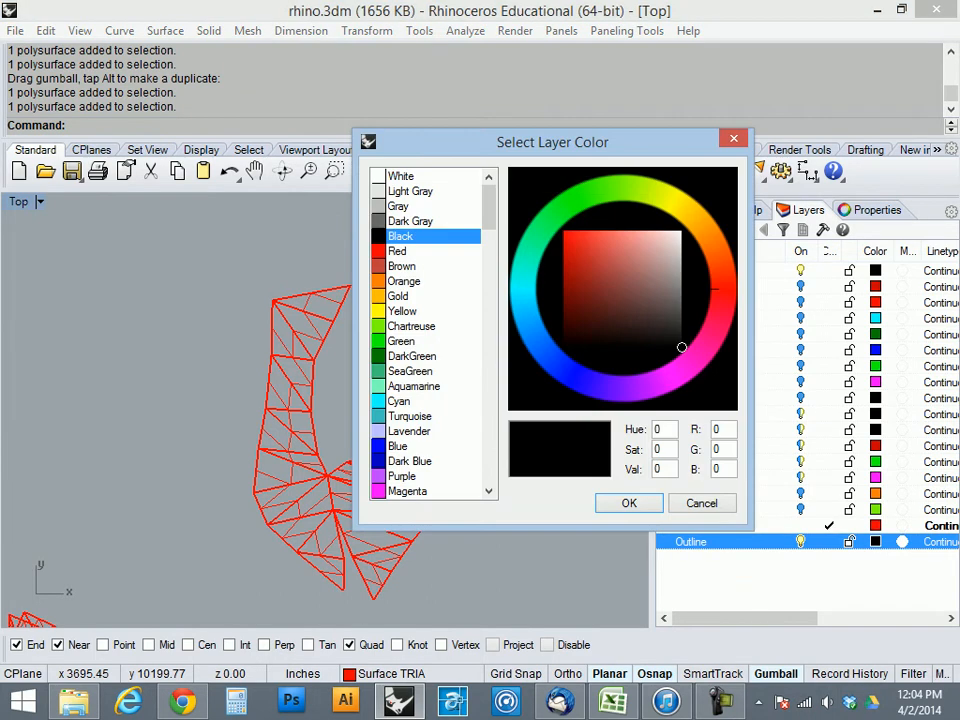
{"action": "double_click", "coordinate": [407, 491]}
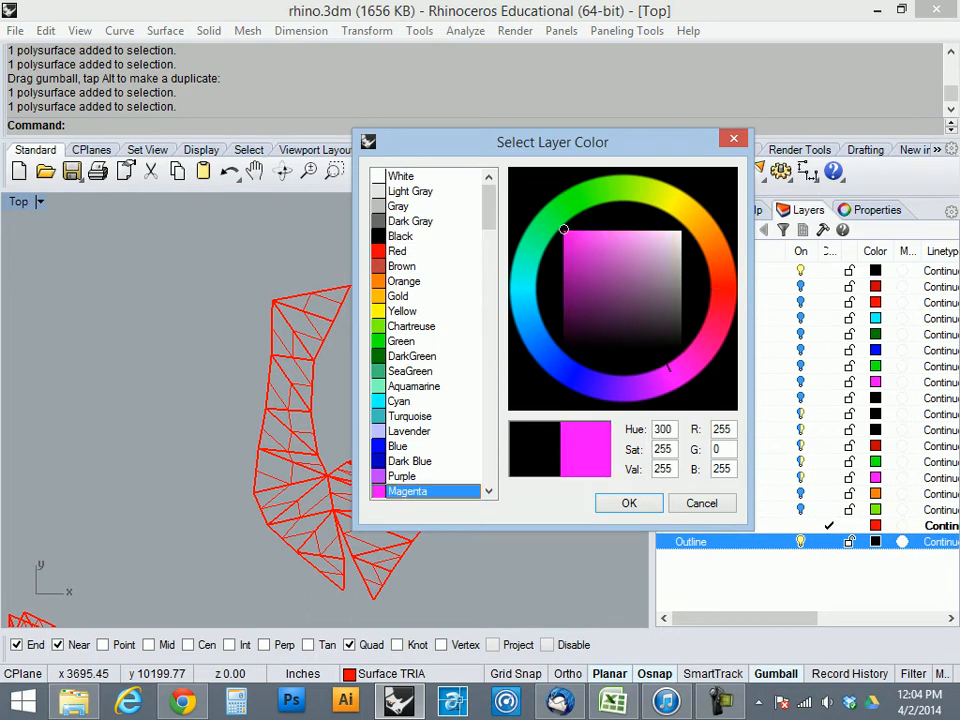
{"action": "left_click_drag", "start_coordinate": [435, 550], "coordinate": [220, 371]}
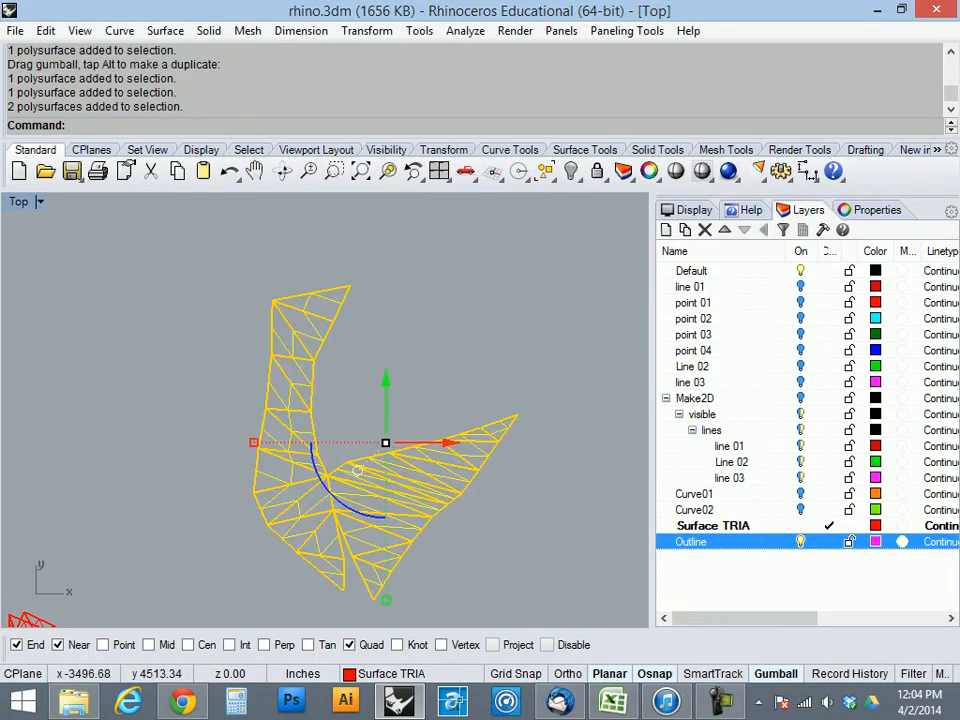
{"action": "type", "text": "Cur"}
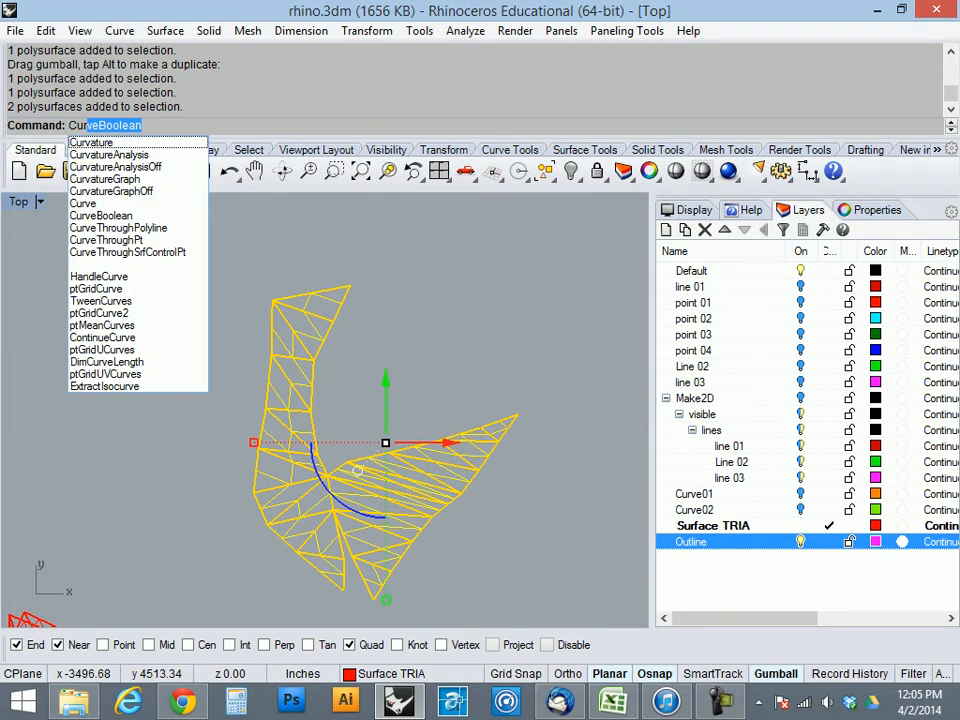
{"action": "key", "text": "Return"}
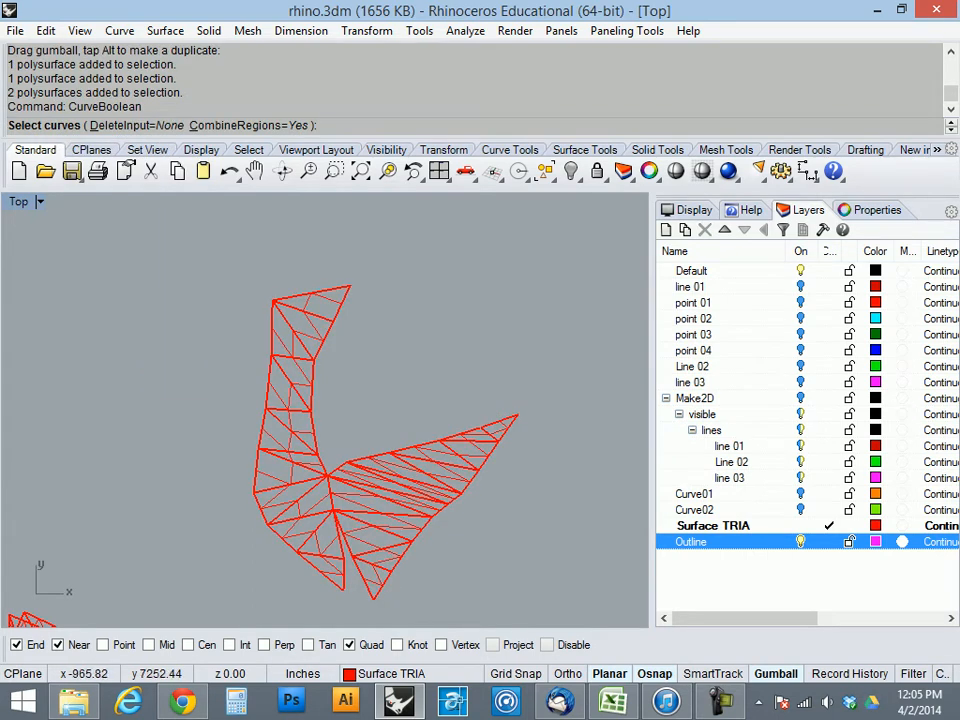
{"action": "left_click", "coordinate": [341, 304]}
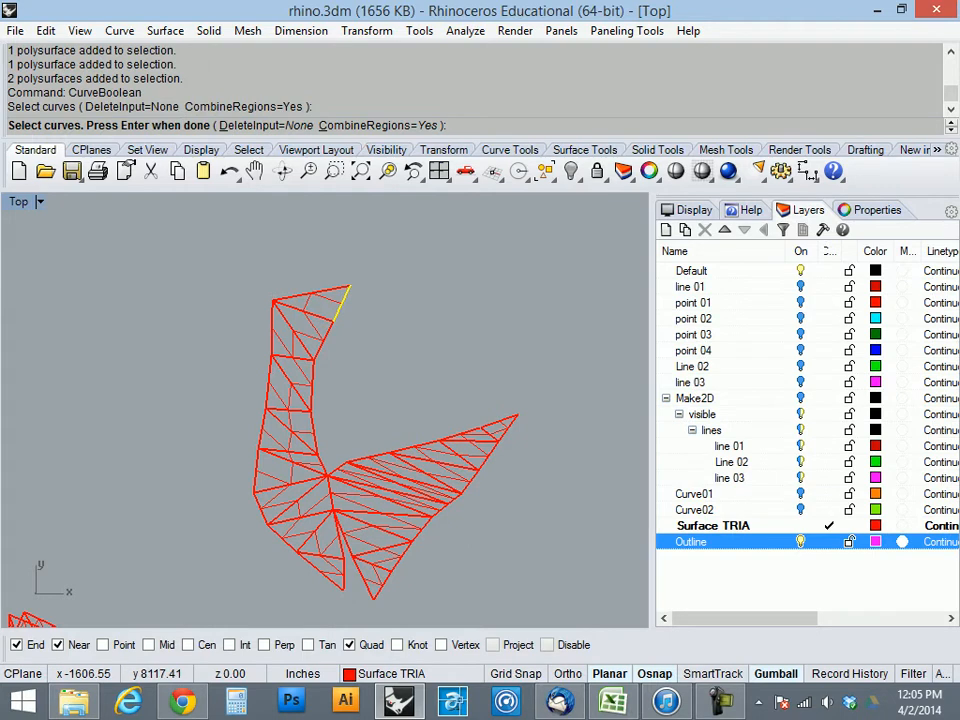
{"action": "key", "text": "Escape"}
{"action": "key", "text": "Return"}
{"action": "left_click", "coordinate": [312, 313]}
{"action": "key", "text": "Escape"}
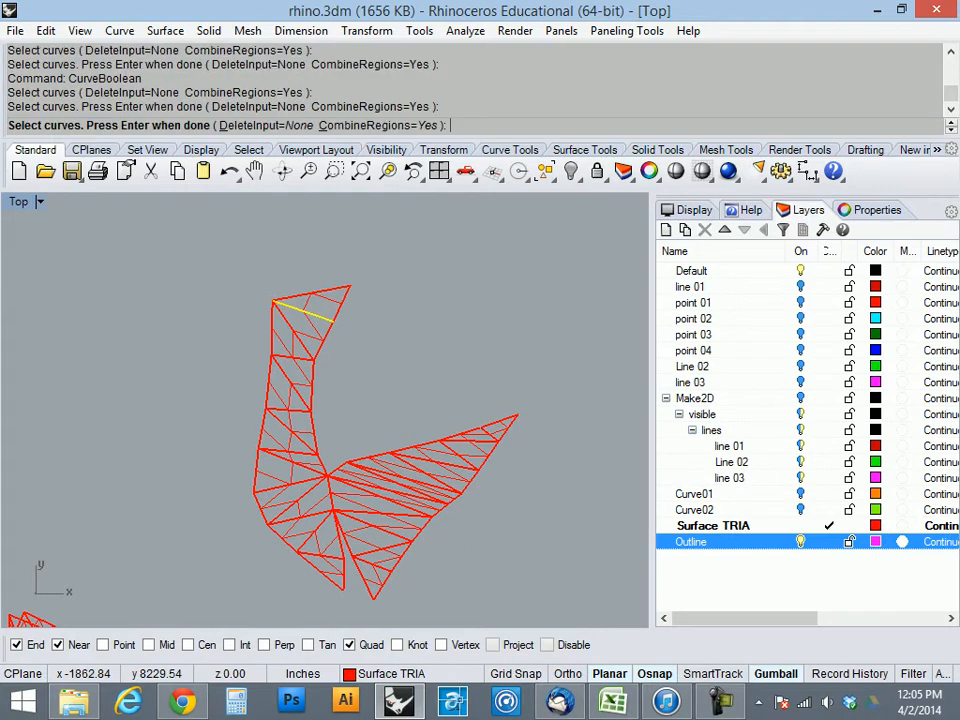
{"action": "key", "text": "Return"}
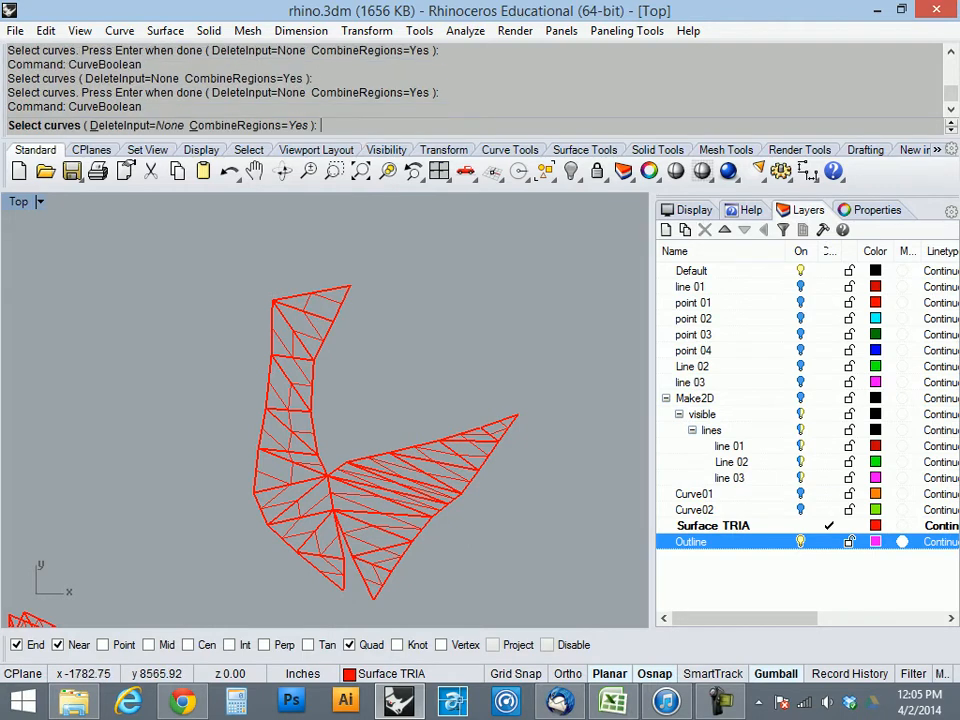
{"action": "key", "text": "Escape"}
- Try to create a combined outline from all edges of the flattened surfaces with CurveBoolean
{"action": "type", "text": "C"}
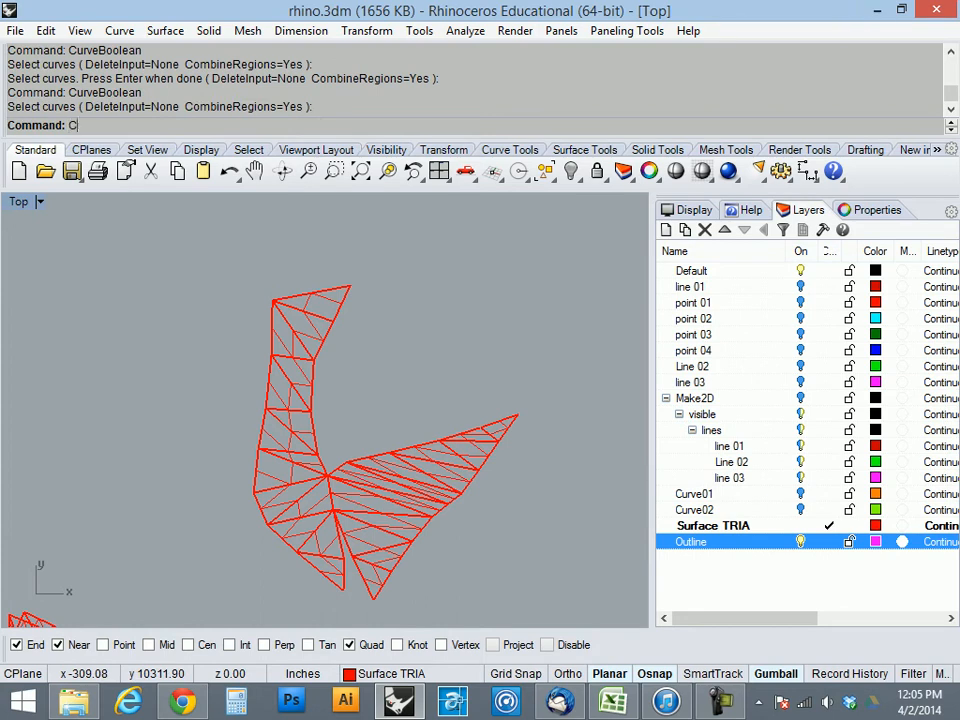
{"action": "type", "text": "urveBoolean"}
{"action": "key", "text": "Return"}
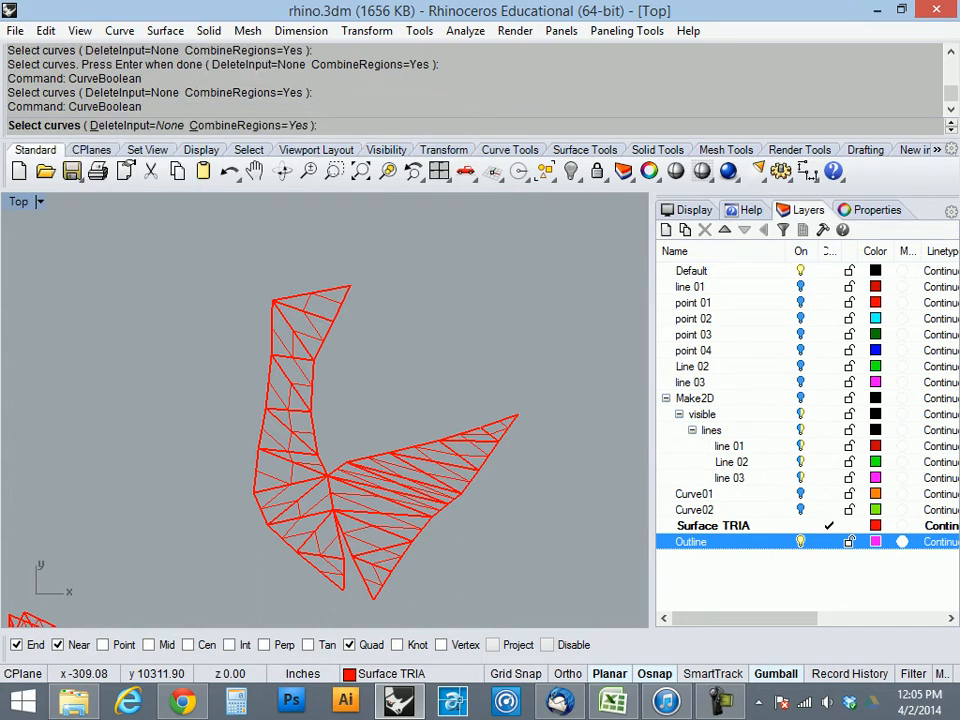
{"action": "left_click", "coordinate": [272, 321]}
{"action": "left_click_drag", "start_coordinate": [220, 271], "coordinate": [522, 600]}
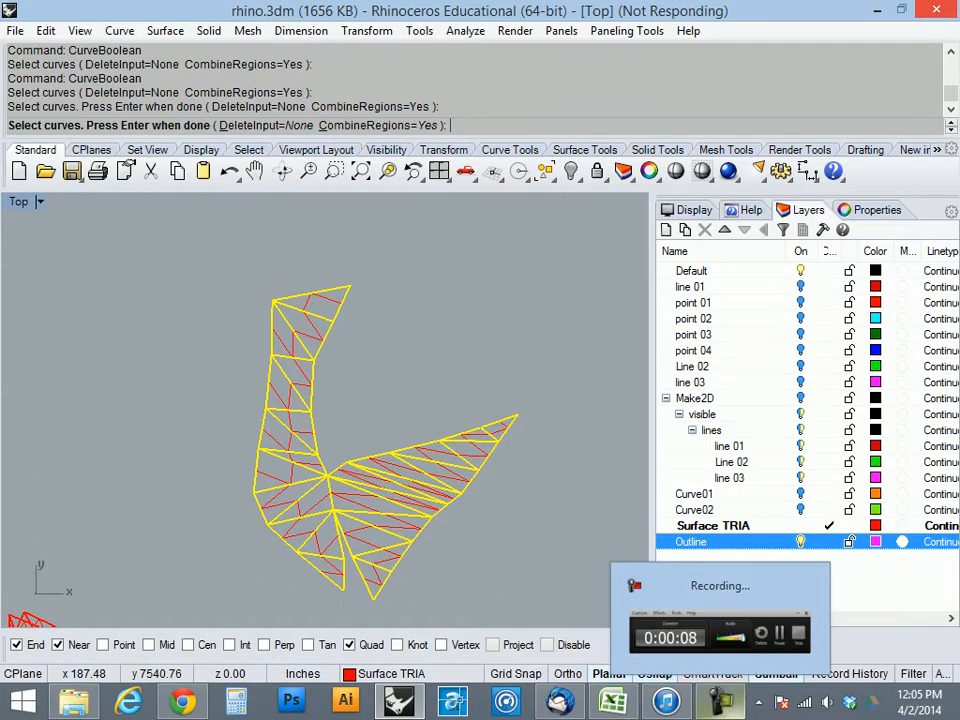
{"action": "left_click", "coordinate": [720, 701]}
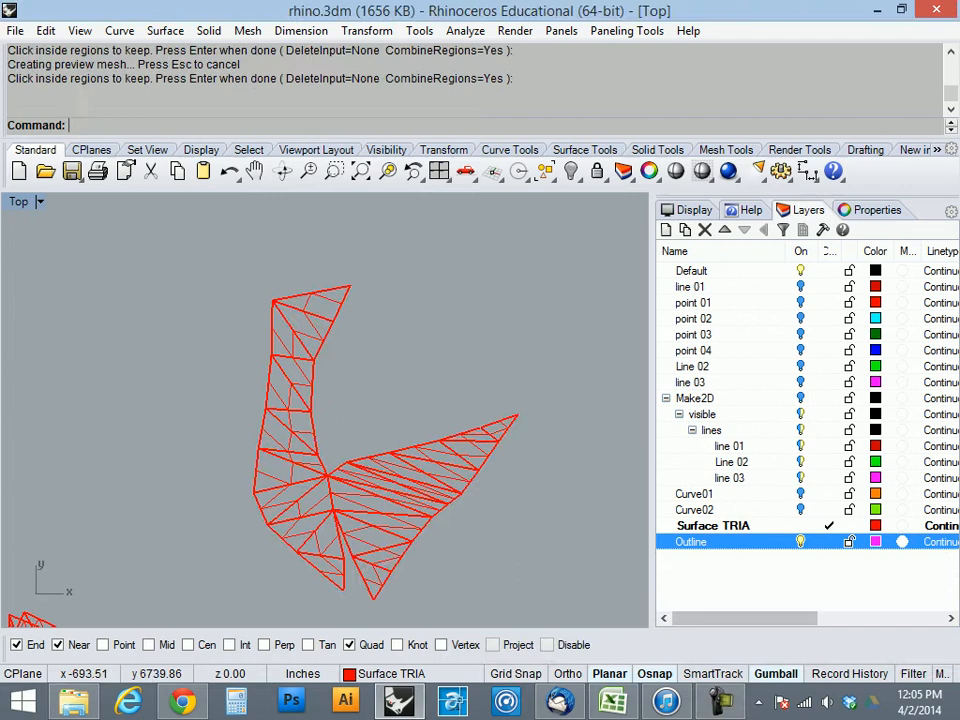
- Create one closed outline around the flattened surfaces using CurveBoolean on all their edges, with DeleteInput=None and CombineRegions=Yes
{"action": "key", "text": "Return"}
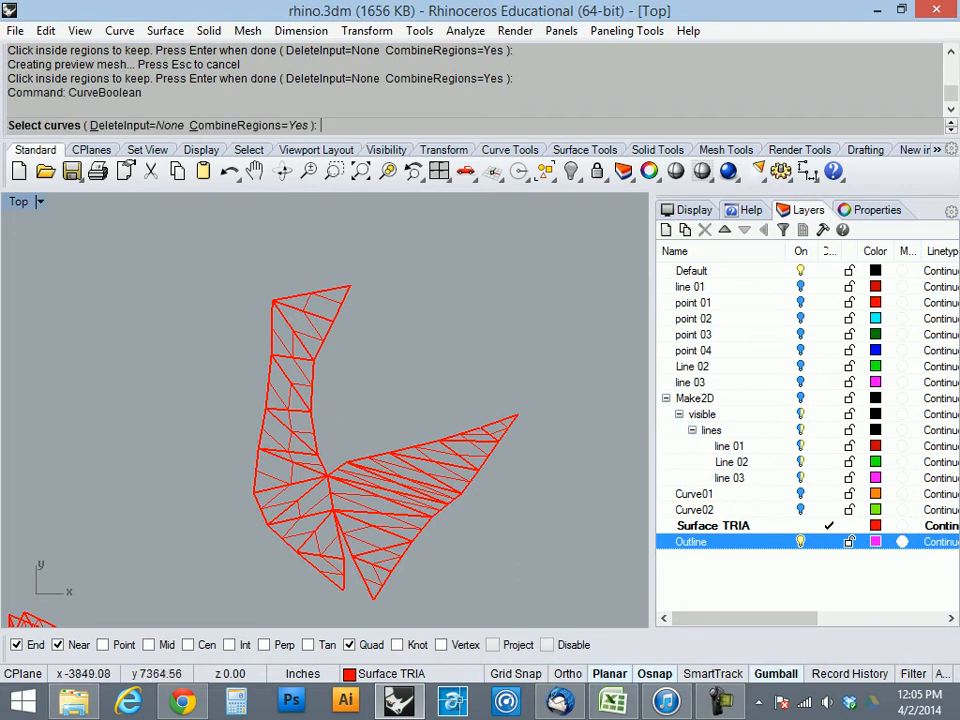
{"action": "left_click_drag", "start_coordinate": [171, 241], "coordinate": [613, 628]}
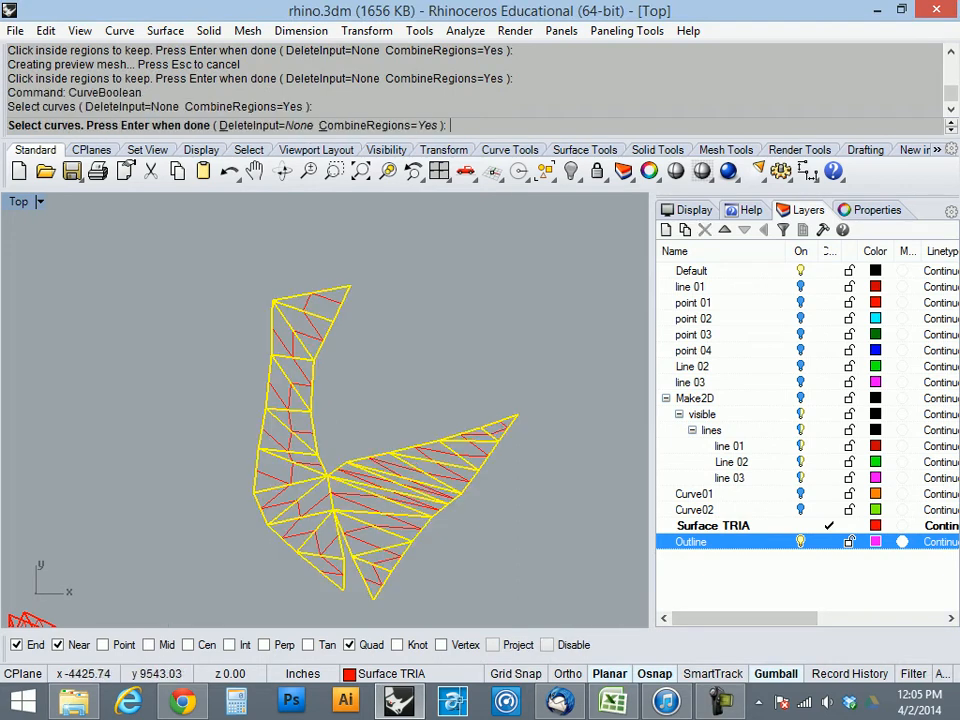
{"action": "key", "text": "Return"}
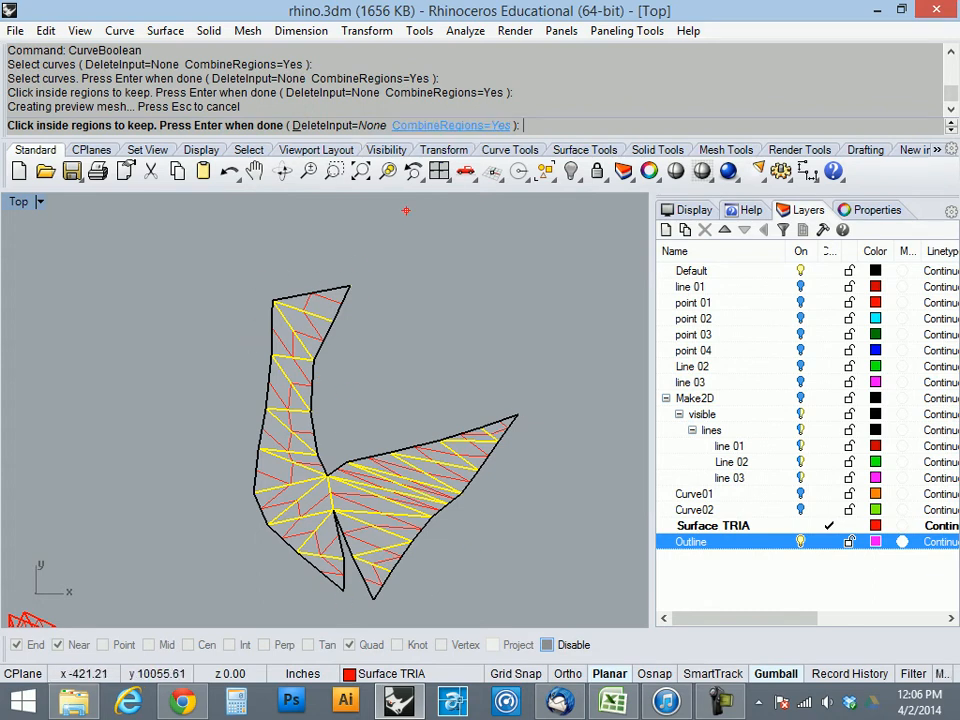
{"action": "key", "text": "Return"}
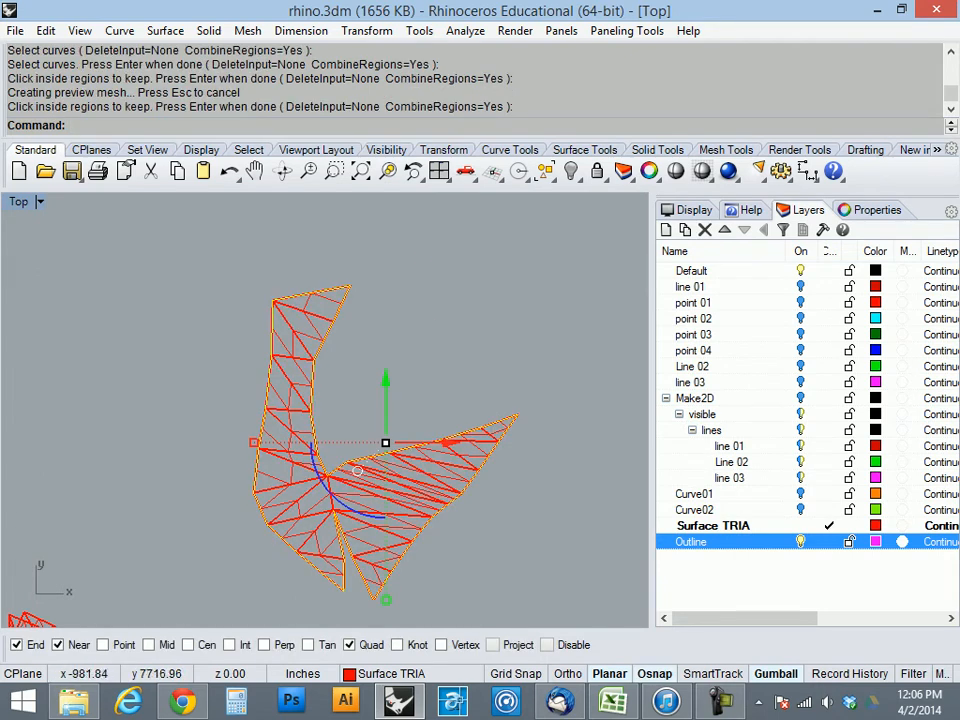
- Make Outline the current layer and assign the new closed boundary curve to it
{"action": "left_click", "coordinate": [691, 542]}
{"action": "left_click", "coordinate": [829, 542]}
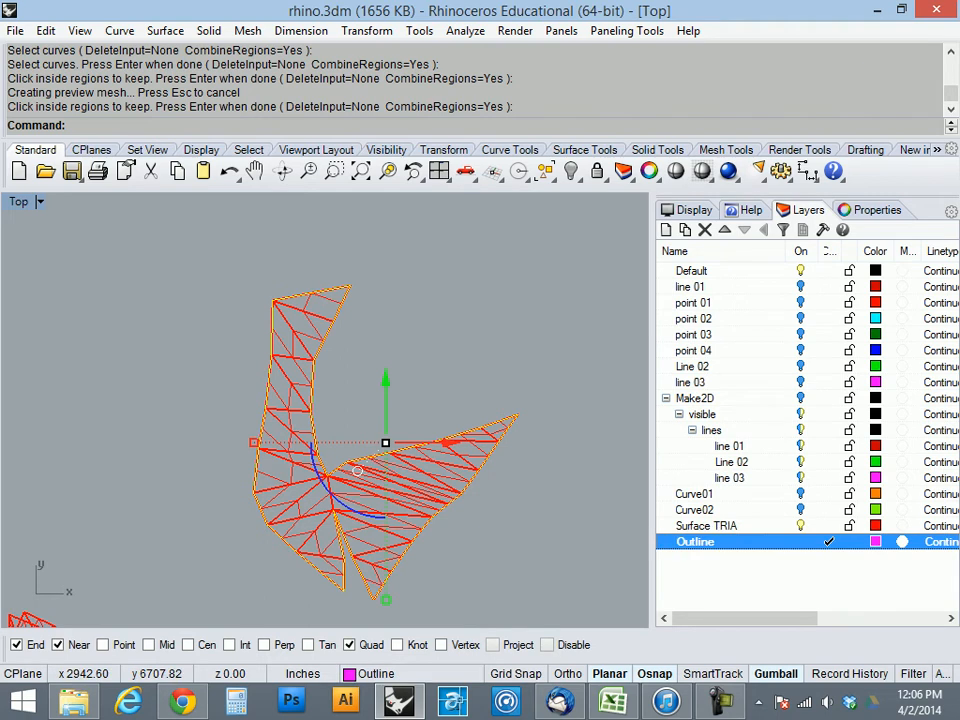
{"action": "left_click", "coordinate": [876, 210]}
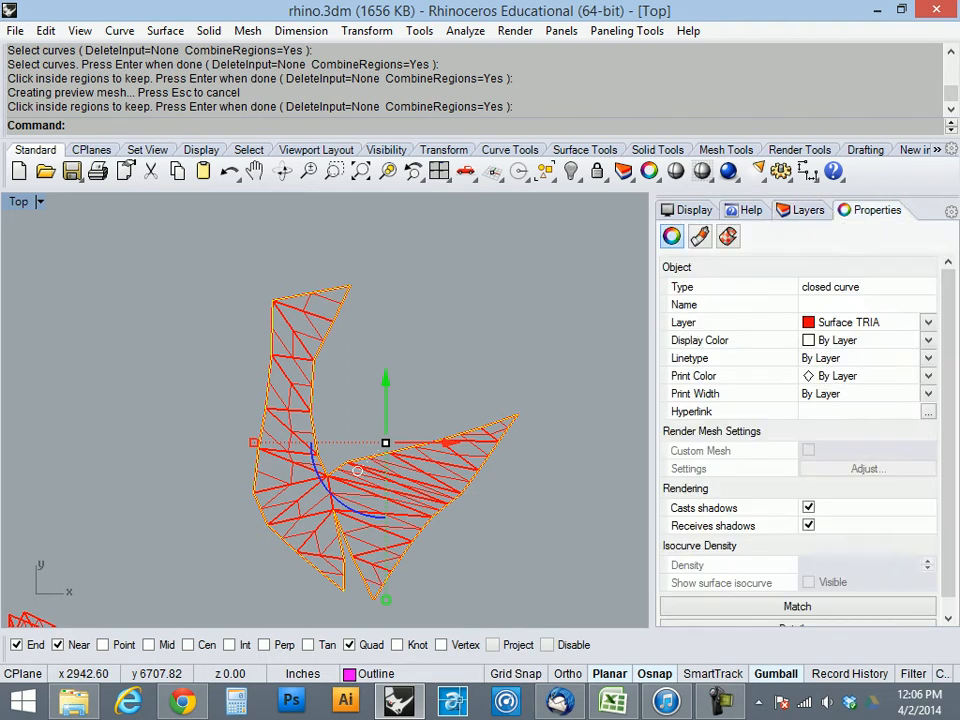
{"action": "left_click", "coordinate": [928, 322]}
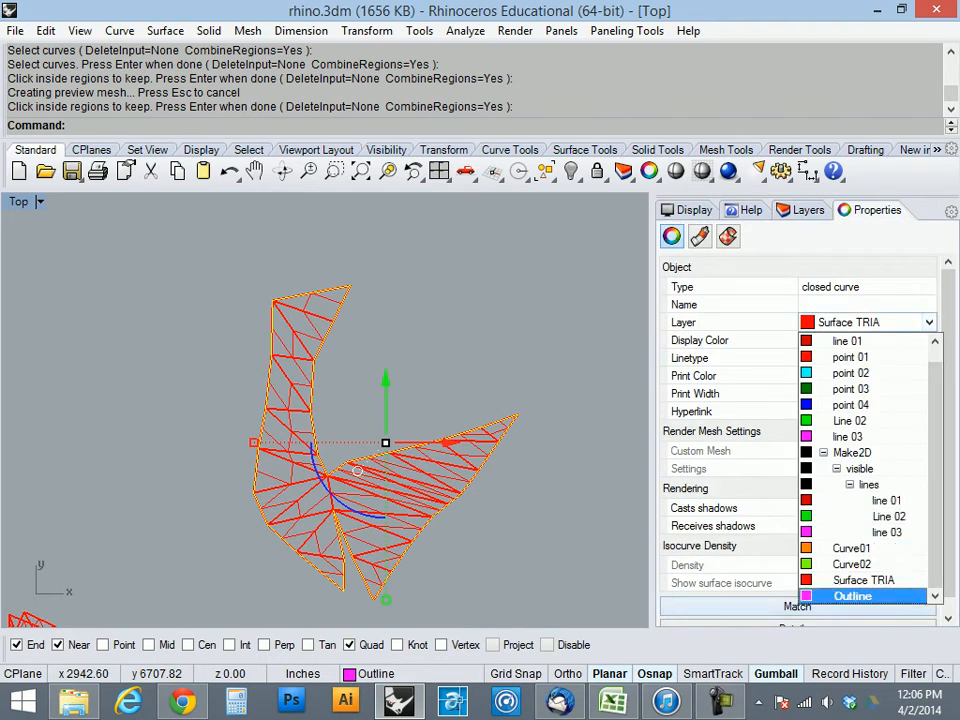
{"action": "left_click", "coordinate": [840, 596]}
{"action": "key", "text": "Escape"}
- Select the closed curve around the flattened surfaces and examine its shape and layer assignment
{"action": "scroll", "coordinate": [342, 440], "scroll_direction": "up", "scroll_amount": 5}
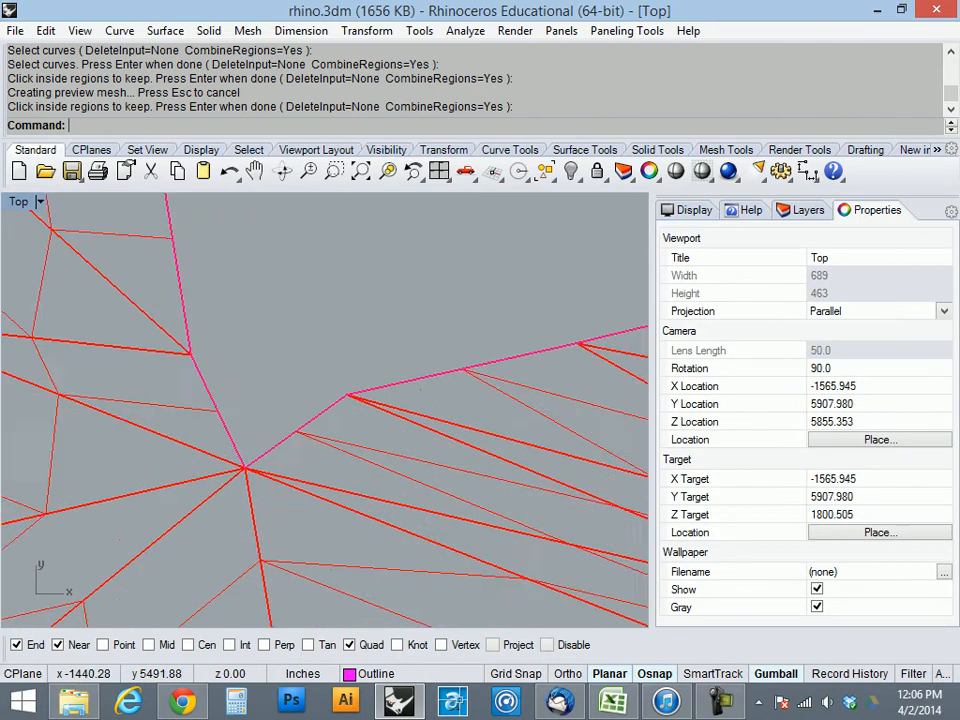
{"action": "left_click", "coordinate": [309, 402]}
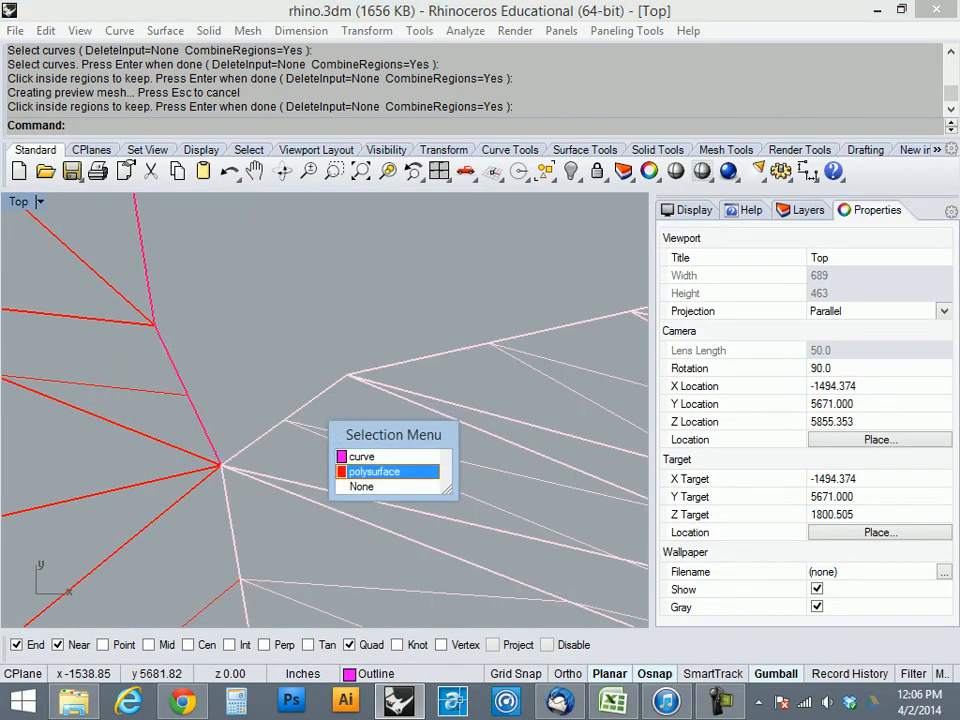
{"action": "left_click", "coordinate": [378, 456]}
{"action": "scroll", "coordinate": [324, 410], "scroll_direction": "down", "scroll_amount": 5}
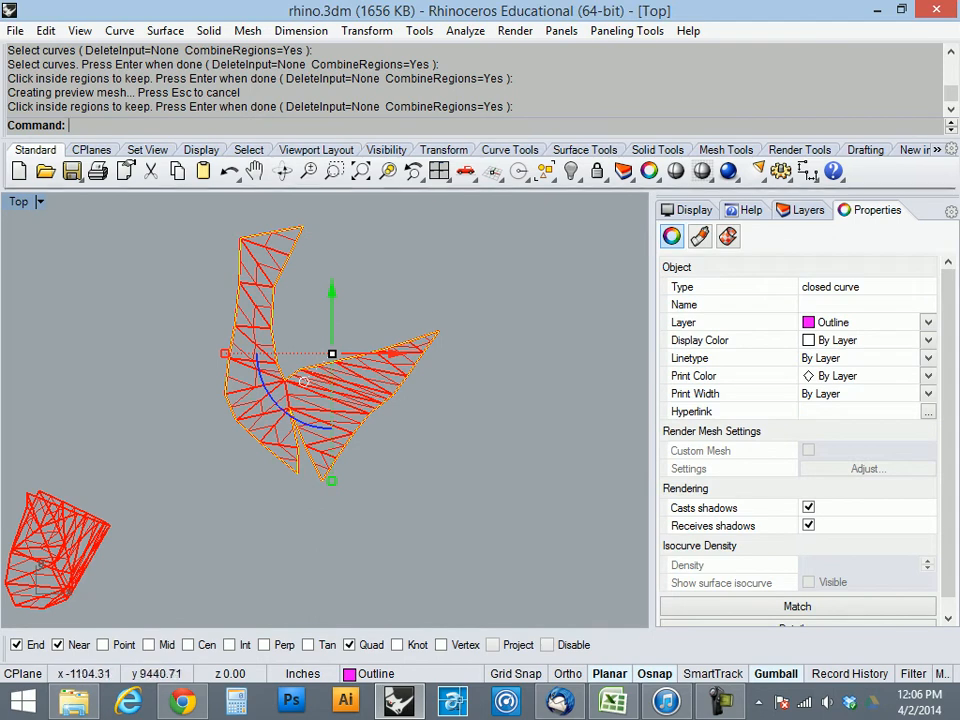
{"action": "scroll", "coordinate": [304, 255], "scroll_direction": "up", "scroll_amount": 3}
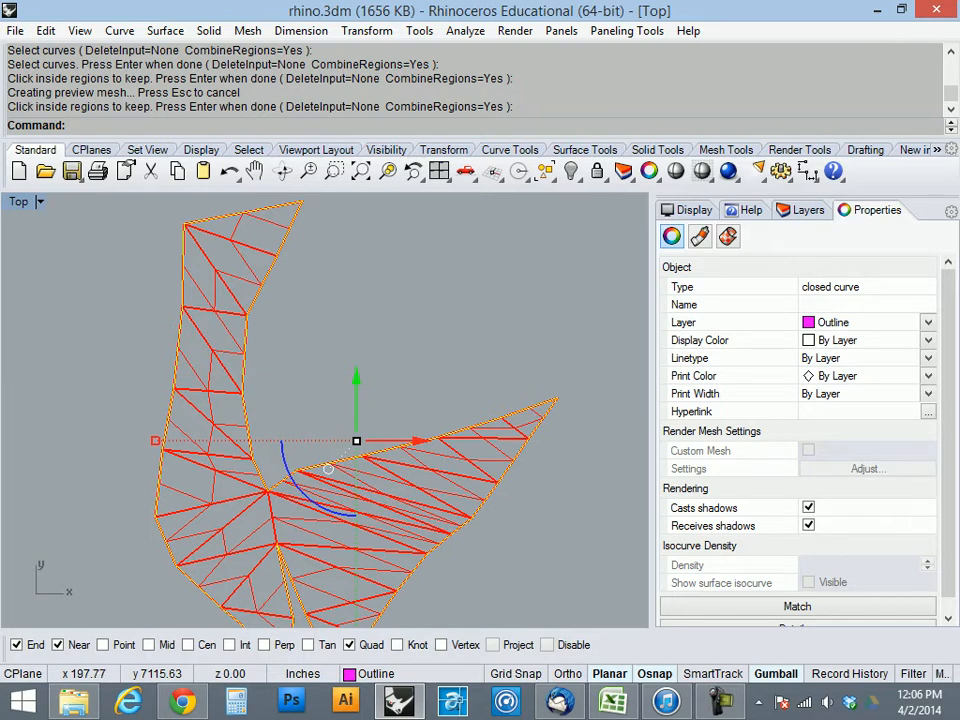
- Launch Grasshopper, start a new empty definition, and move its window aside so the flattened surfaces stay in view
{"action": "type", "text": "Gras"}
{"action": "key", "text": "Return"}
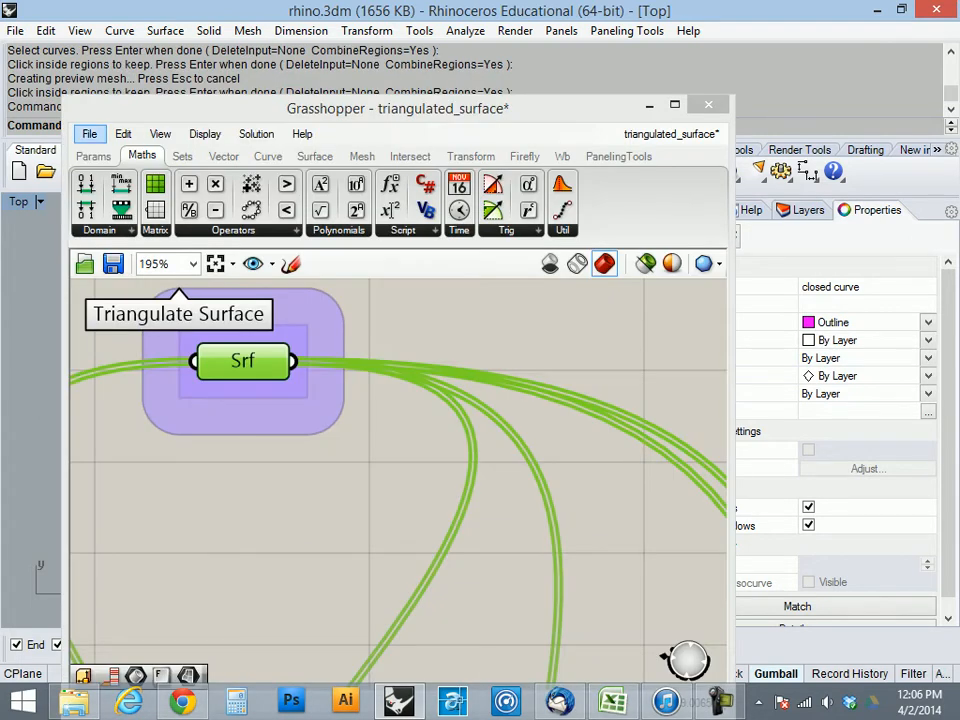
{"action": "left_click", "coordinate": [90, 133]}
{"action": "left_click", "coordinate": [110, 118]}
{"action": "left_click_drag", "start_coordinate": [397, 108], "coordinate": [730, 59]}
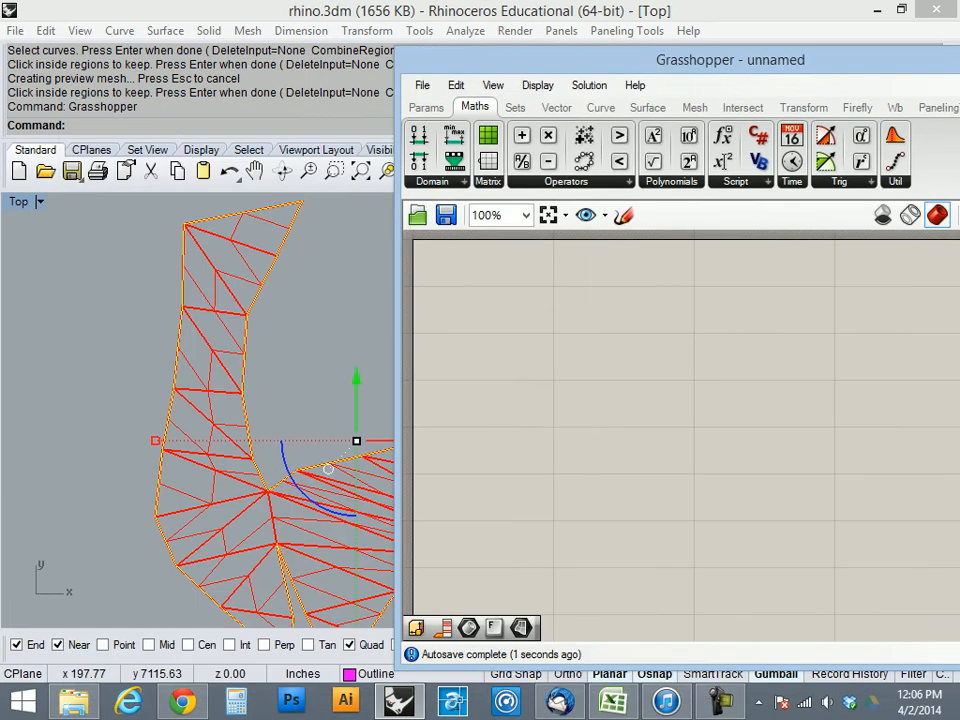
{"action": "scroll", "coordinate": [521, 403], "scroll_direction": "down", "scroll_amount": 4}
{"action": "left_click", "coordinate": [121, 370]}
{"action": "scroll", "coordinate": [121, 370], "scroll_direction": "down", "scroll_amount": 6}
{"action": "scroll", "coordinate": [362, 417], "scroll_direction": "up", "scroll_amount": 2}
{"action": "scroll", "coordinate": [173, 401], "scroll_direction": "up", "scroll_amount": 1}
{"action": "type", "text": "Copy"}
{"action": "key", "text": "Return"}
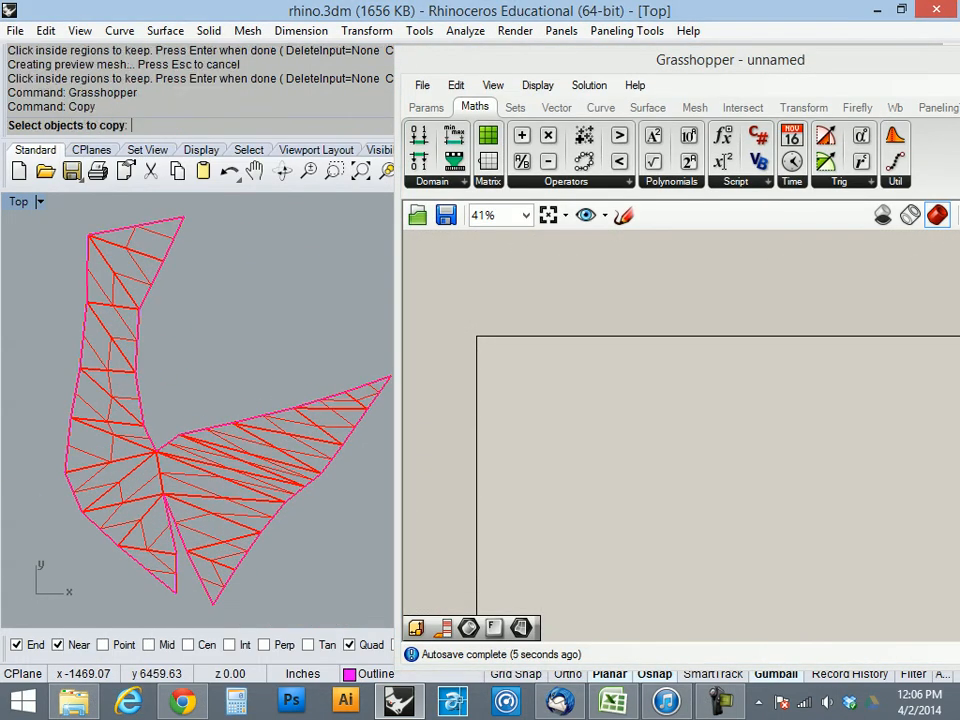
{"action": "left_click", "coordinate": [242, 425]}
{"action": "key", "text": "Escape"}
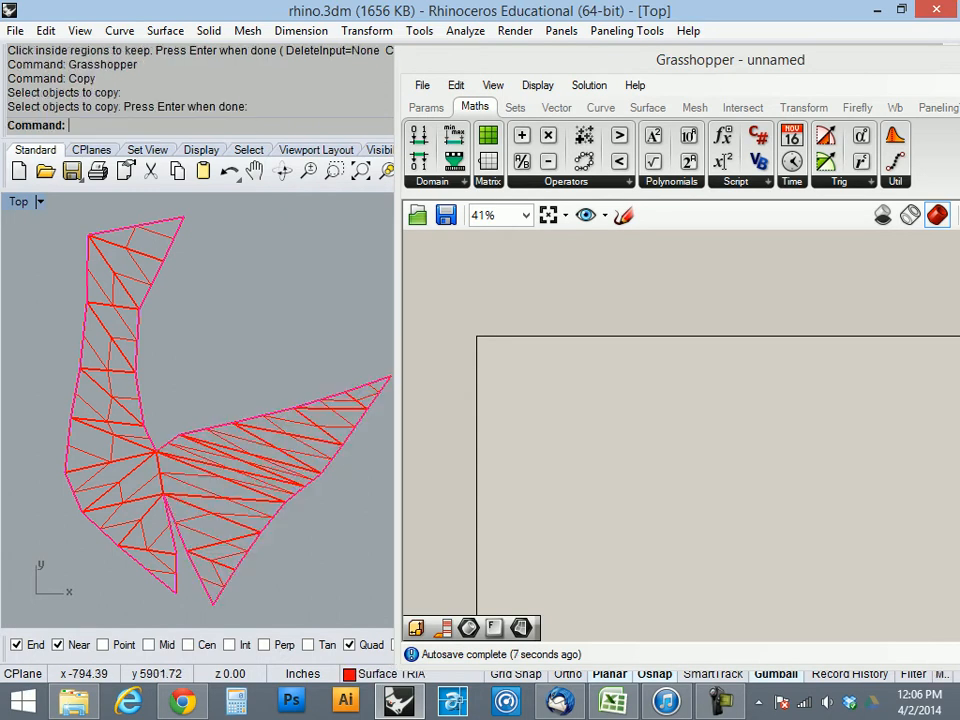
- Copy only the closed outline curve horizontally to the right of the flattened surfaces, about 5917 inches away
{"action": "left_click", "coordinate": [235, 424]}
{"action": "left_click", "coordinate": [281, 475]}
{"action": "scroll", "coordinate": [100, 398], "scroll_direction": "down", "scroll_amount": 6}
{"action": "right_click", "coordinate": [162, 348]}
{"action": "left_click", "coordinate": [164, 345]}
{"action": "left_click", "coordinate": [313, 346]}
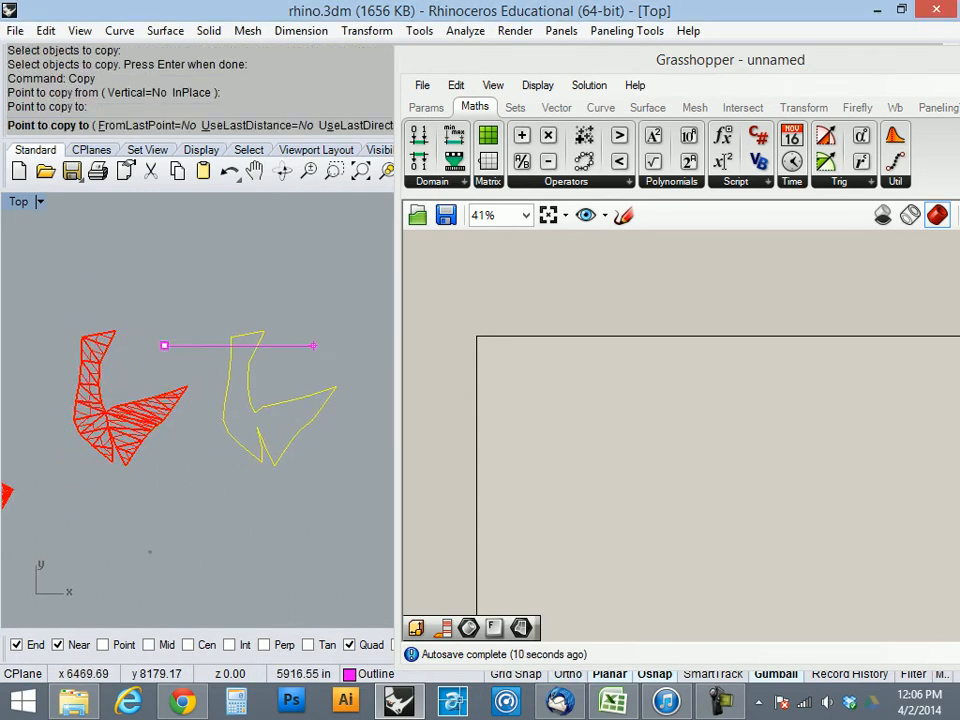
{"action": "key", "text": "Return"}
- Explode the copied outline curve into separate segments
{"action": "scroll", "coordinate": [305, 400], "scroll_direction": "up", "scroll_amount": 4}
{"action": "scroll", "coordinate": [305, 400], "scroll_direction": "down", "scroll_amount": 1}
{"action": "left_click", "coordinate": [213, 420]}
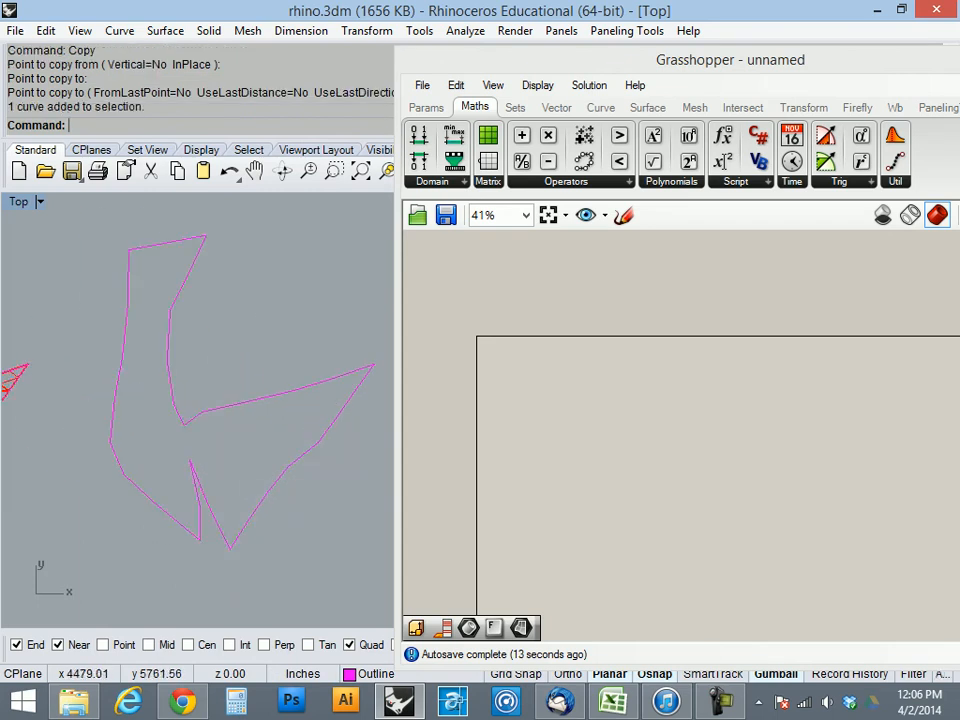
{"action": "key", "text": "Escape"}
{"action": "left_click", "coordinate": [213, 420]}
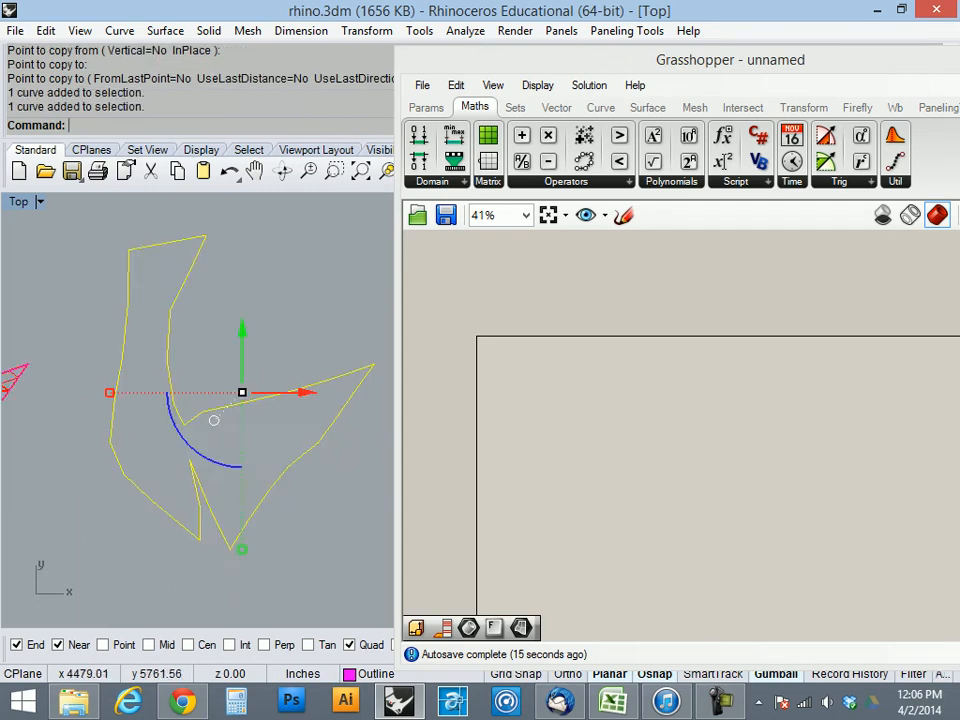
{"action": "type", "text": "Explode"}
{"action": "key", "text": "Return"}
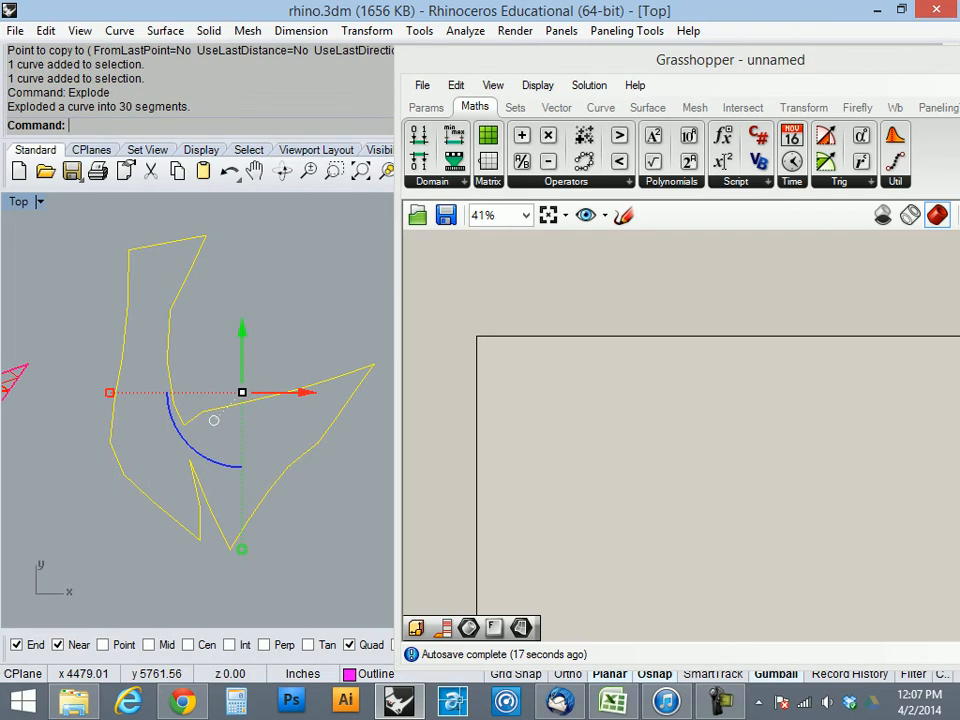
- Delete the short segment closing the upper end of the exploded outline copy
{"action": "scroll", "coordinate": [239, 422], "scroll_direction": "down", "scroll_amount": 3}
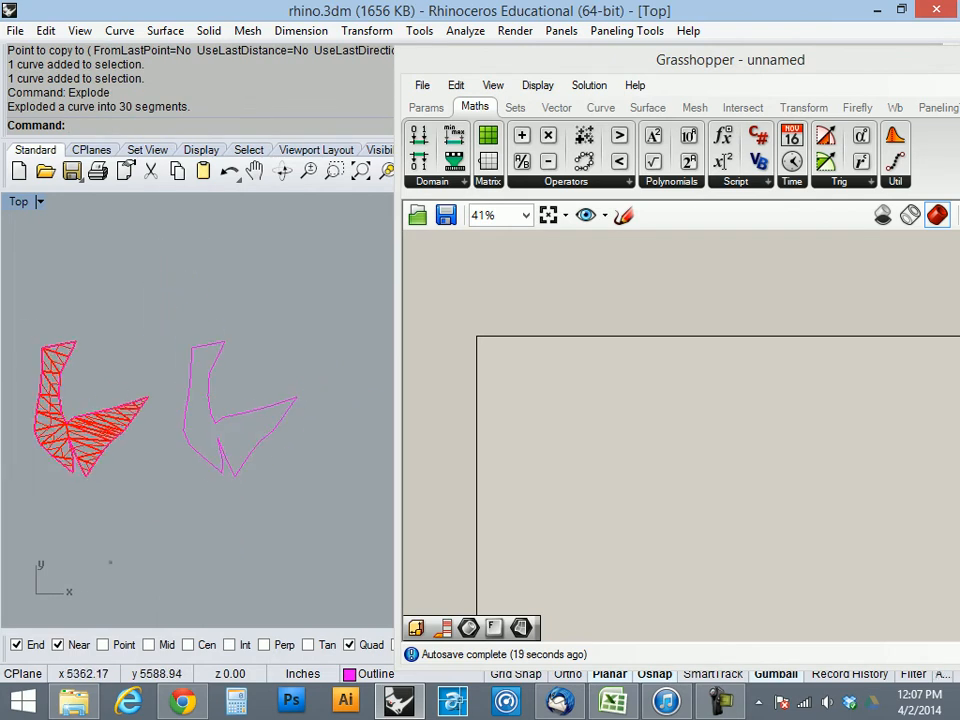
{"action": "scroll", "coordinate": [53, 470], "scroll_direction": "up", "scroll_amount": 4}
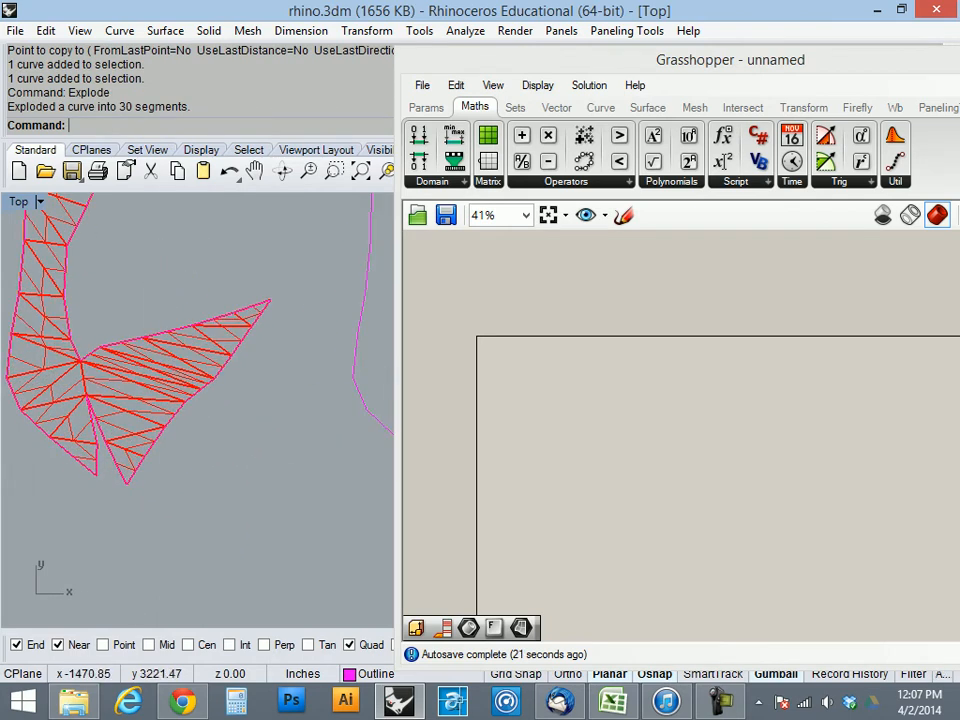
{"action": "scroll", "coordinate": [220, 400], "scroll_direction": "down", "scroll_amount": 3}
{"action": "scroll", "coordinate": [125, 450], "scroll_direction": "up", "scroll_amount": 4}
{"action": "right_click_drag", "start_coordinate": [378, 574], "coordinate": [325, 600]}
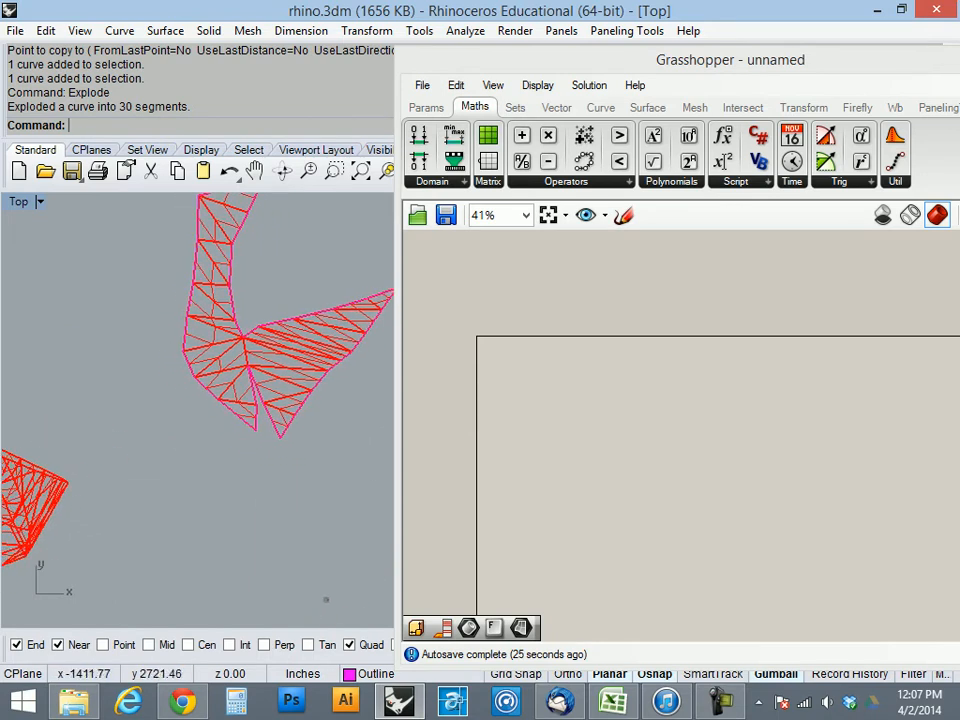
{"action": "scroll", "coordinate": [325, 600], "scroll_direction": "down", "scroll_amount": 3}
{"action": "scroll", "coordinate": [325, 600], "scroll_direction": "up", "scroll_amount": 4}
{"action": "scroll", "coordinate": [8, 409], "scroll_direction": "down", "scroll_amount": 2}
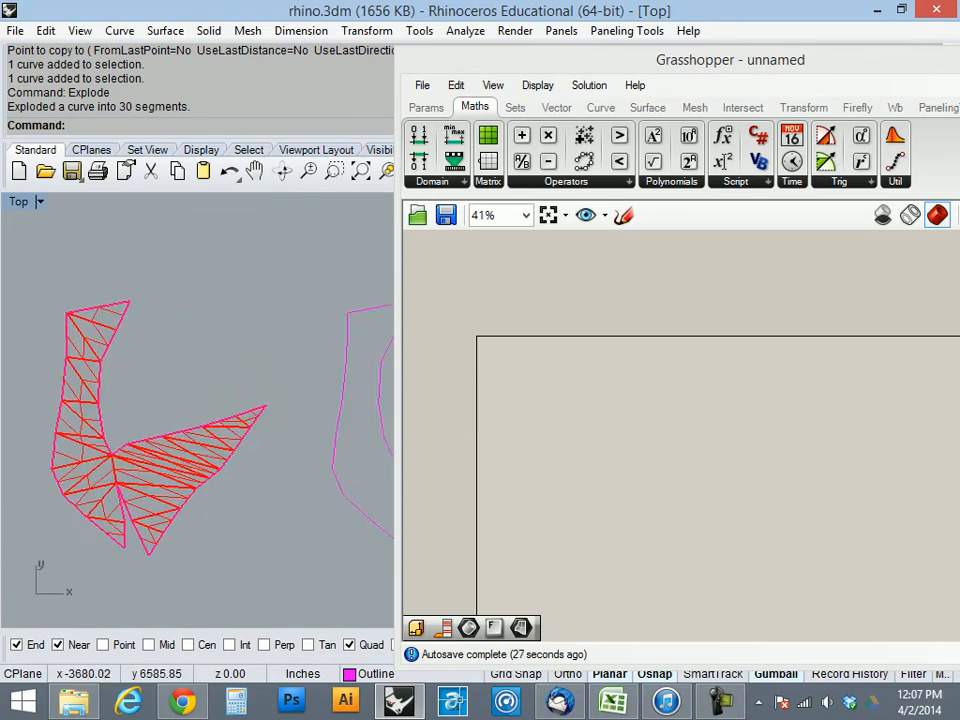
{"action": "scroll", "coordinate": [131, 342], "scroll_direction": "down", "scroll_amount": 6}
{"action": "scroll", "coordinate": [245, 336], "scroll_direction": "up", "scroll_amount": 6}
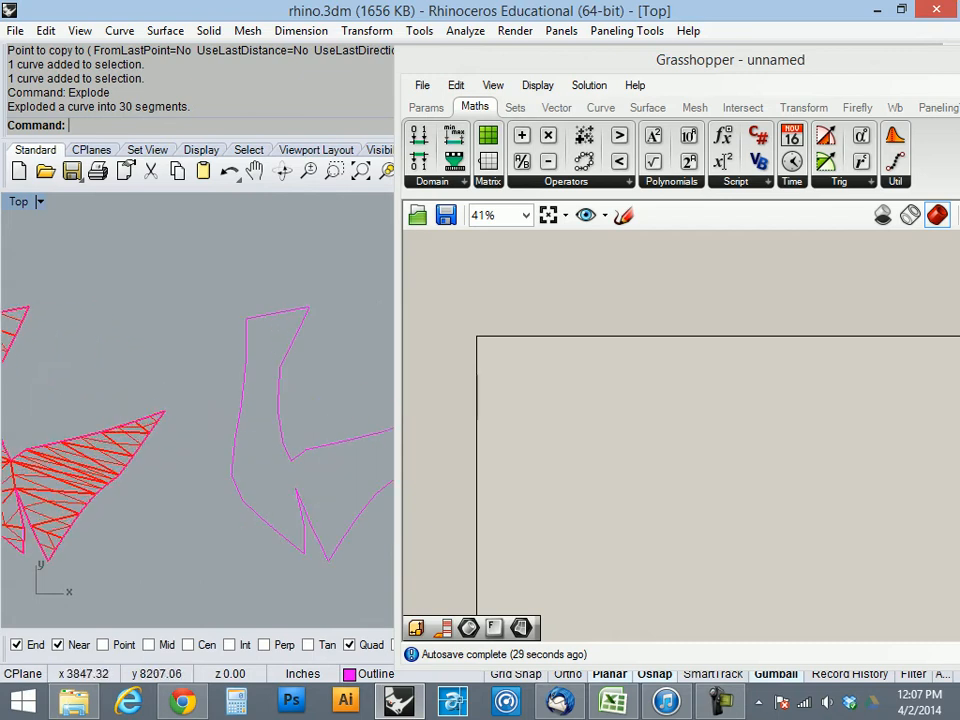
{"action": "left_click", "coordinate": [277, 313]}
{"action": "key", "text": "Delete"}
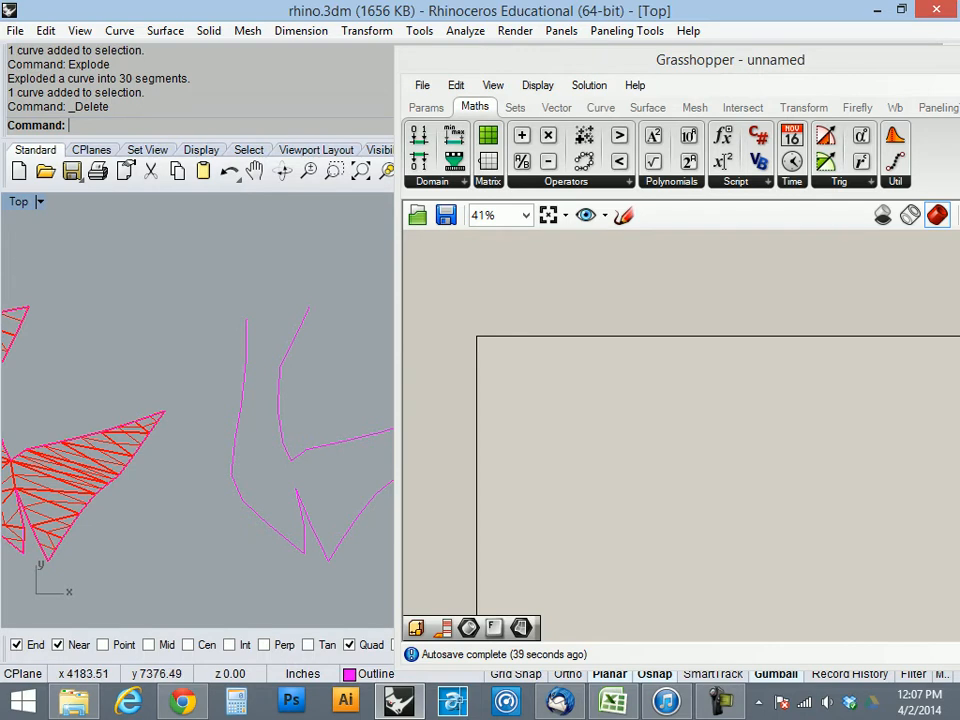
- Join all remaining segments of the outline copy into one open curve and check that it selects as one
{"action": "scroll", "coordinate": [223, 367], "scroll_direction": "down", "scroll_amount": 3}
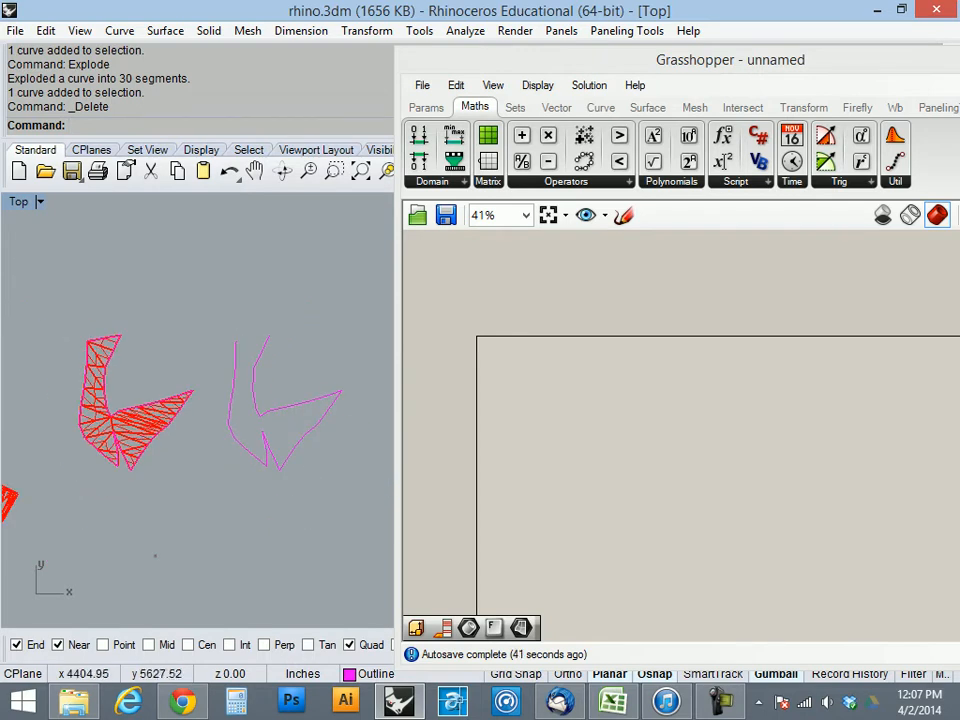
{"action": "left_click_drag", "start_coordinate": [222, 311], "coordinate": [345, 480]}
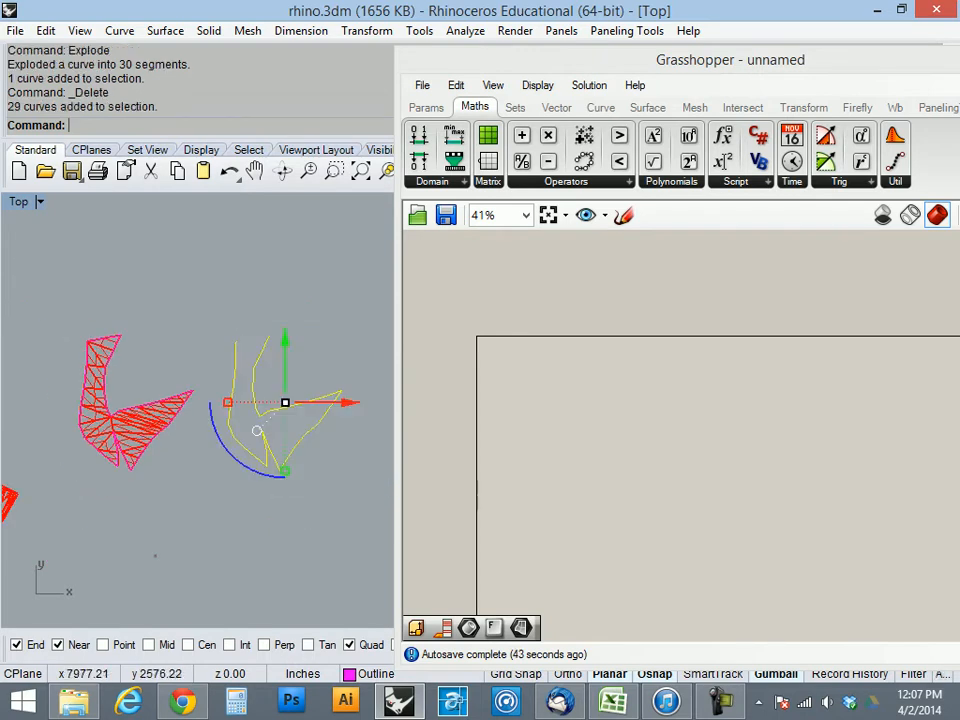
{"action": "type", "text": "Joi"}
{"action": "key", "text": "Return"}
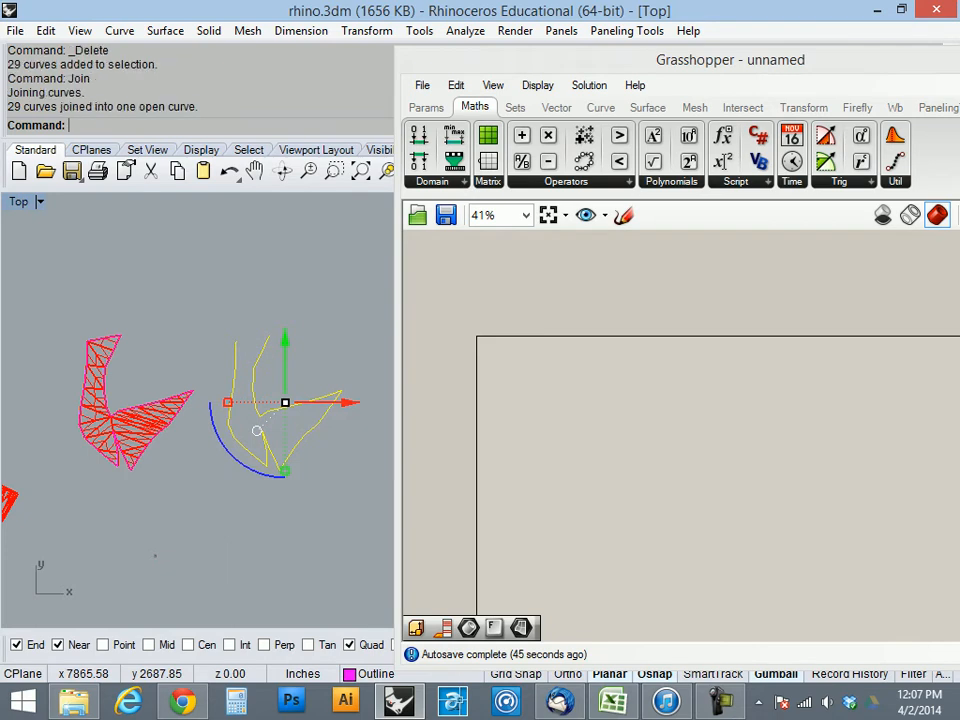
{"action": "left_click", "coordinate": [234, 378]}
{"action": "left_click", "coordinate": [269, 374]}
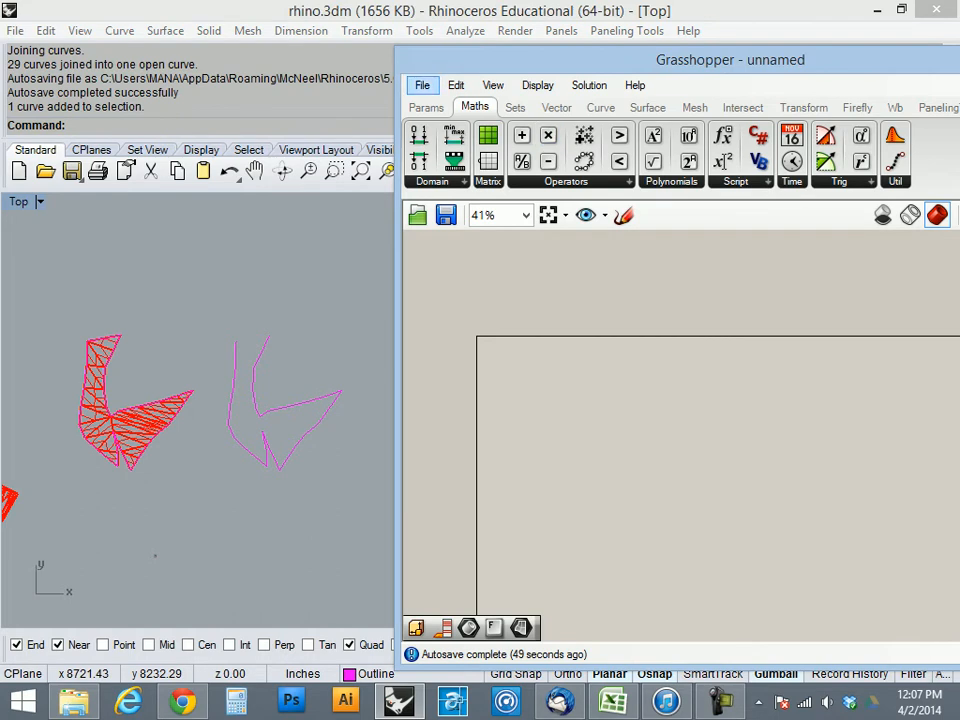
- Add a Curve parameter to the Grasshopper canvas and reference the joined open outline curve in it
{"action": "left_click", "coordinate": [426, 107]}
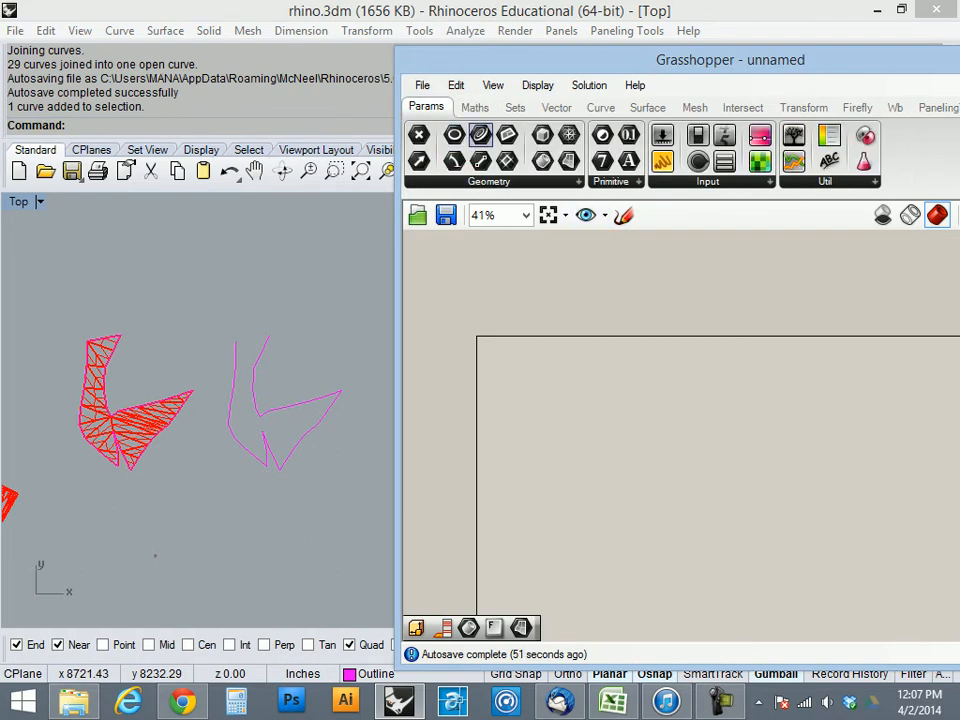
{"action": "left_click_drag", "start_coordinate": [480, 134], "coordinate": [523, 375]}
{"action": "left_click", "coordinate": [505, 300]}
{"action": "scroll", "coordinate": [520, 385], "scroll_direction": "up", "scroll_amount": 5}
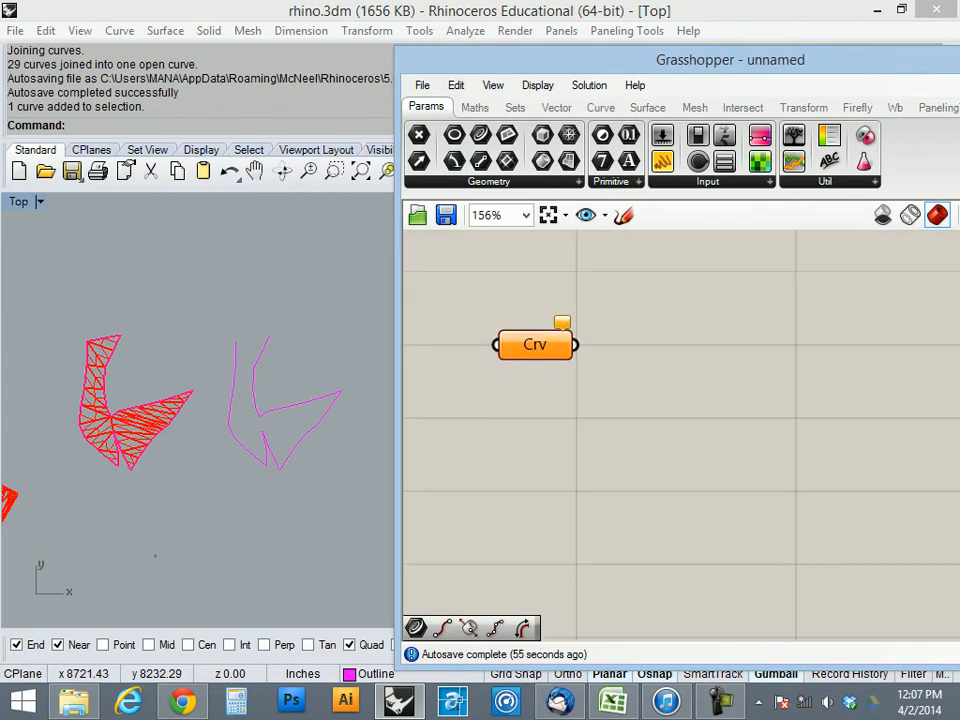
{"action": "right_click", "coordinate": [528, 345]}
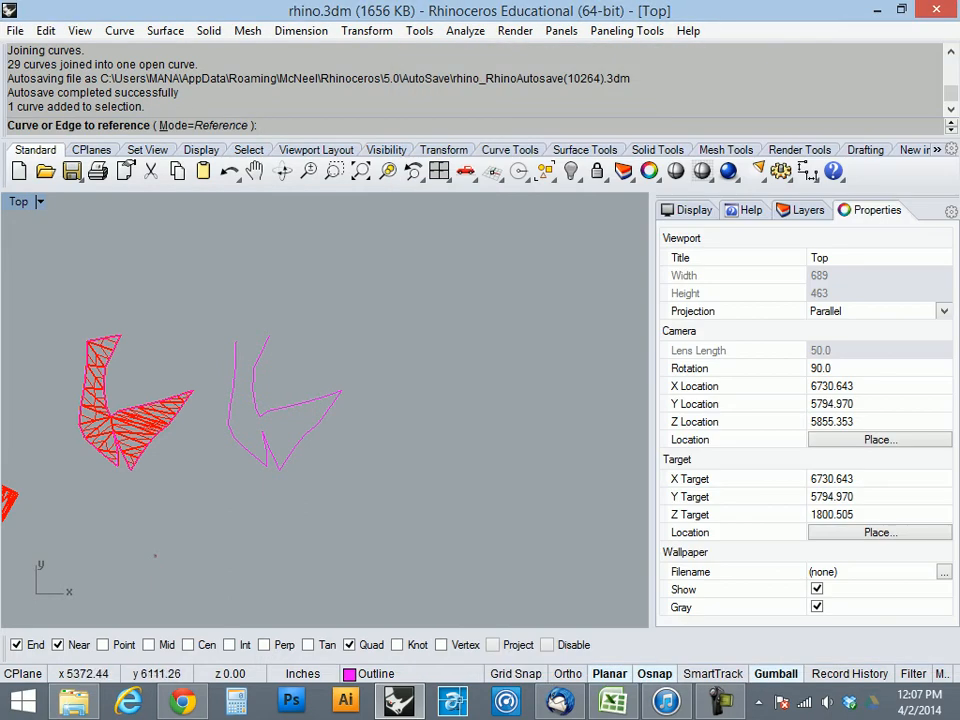
{"action": "left_click", "coordinate": [291, 404]}
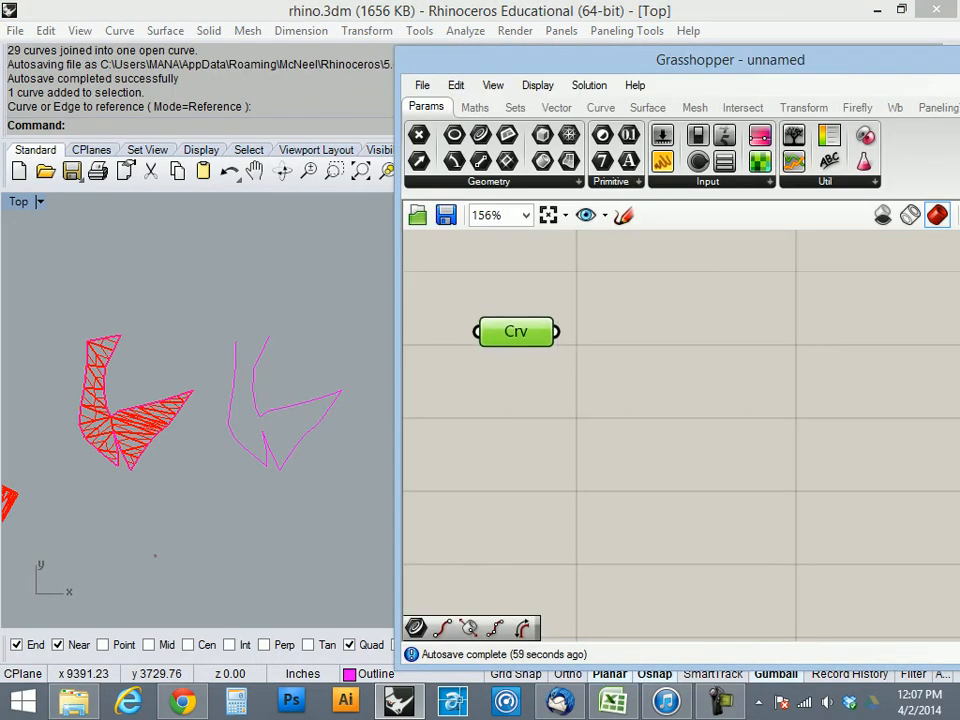
- Add the curve Offset component beside the Curve parameter and feed the referenced curve into its C input
{"action": "left_click", "coordinate": [600, 107]}
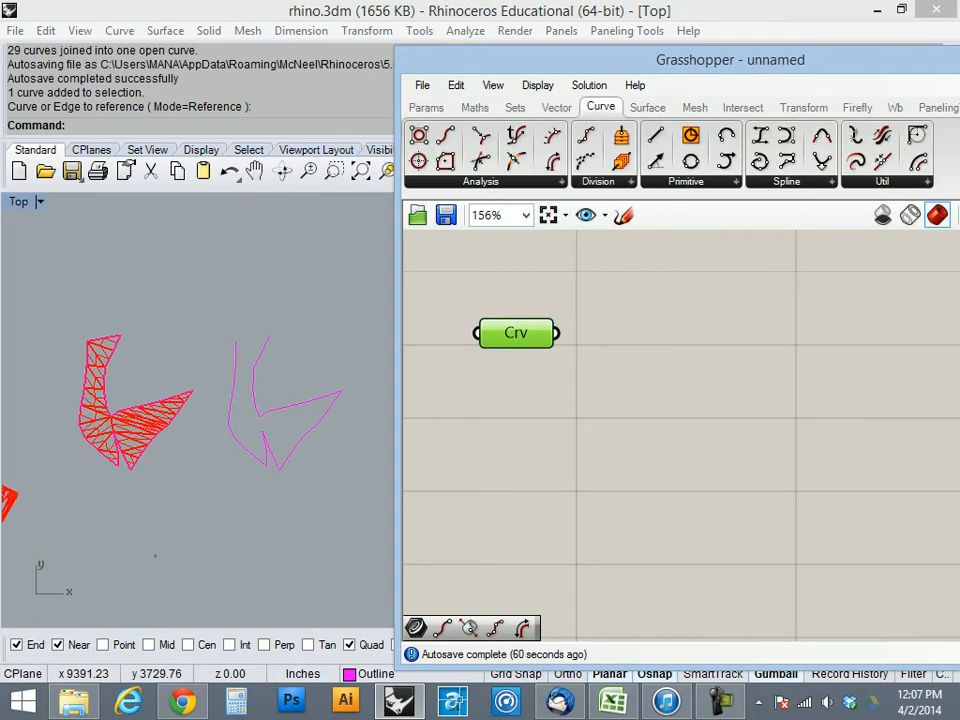
{"action": "left_click", "coordinate": [480, 181]}
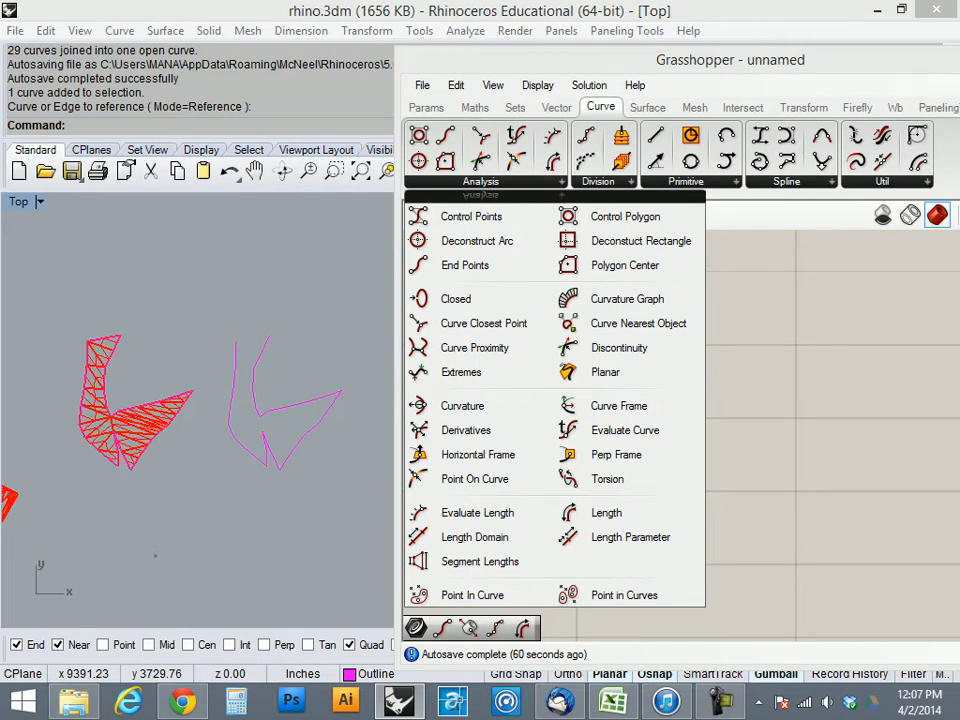
{"action": "key", "text": "Escape"}
{"action": "double_click", "coordinate": [664, 345]}
{"action": "type", "text": "off"}
{"action": "key", "text": "Up"}
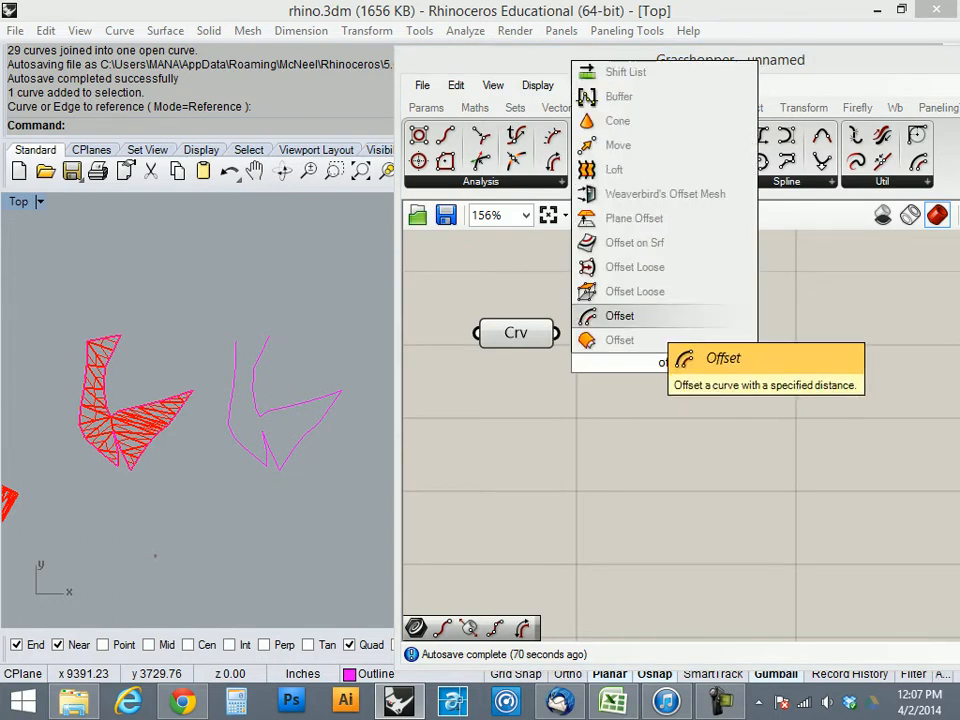
{"action": "key", "text": "Return"}
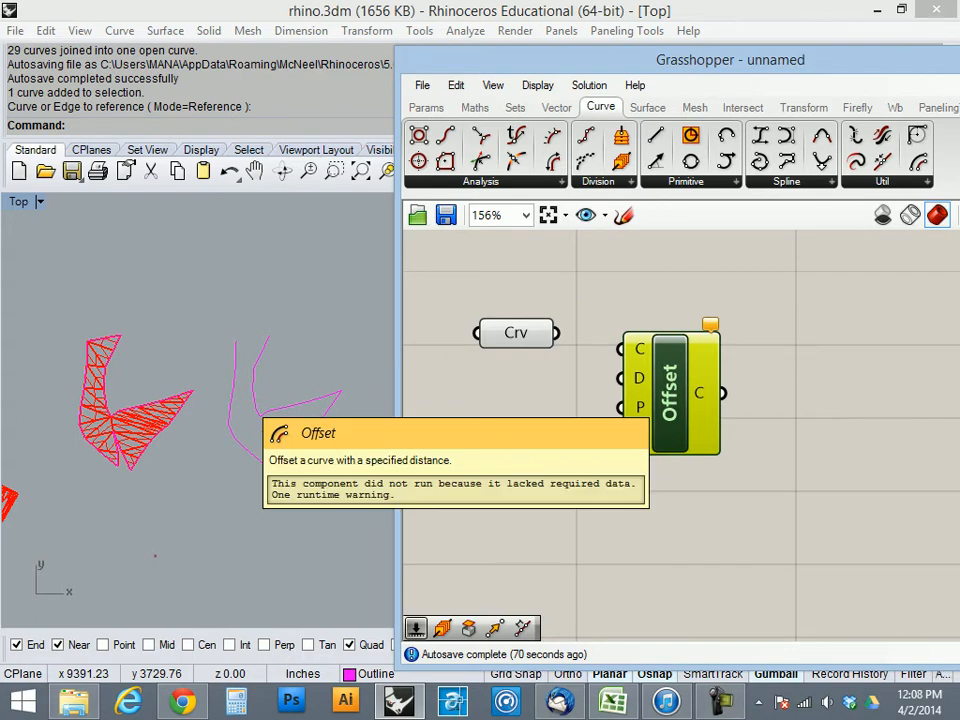
{"action": "left_click_drag", "start_coordinate": [556, 333], "coordinate": [620, 348]}
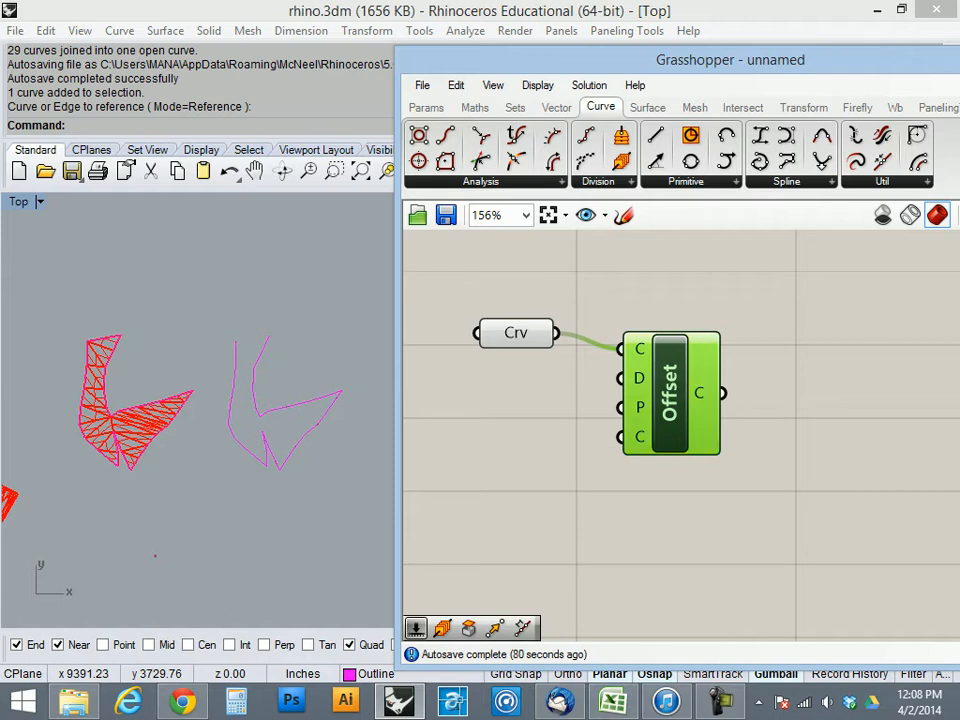
{"action": "left_click", "coordinate": [592, 405]}
{"action": "left_click_drag", "start_coordinate": [670, 393], "coordinate": [691, 387]}
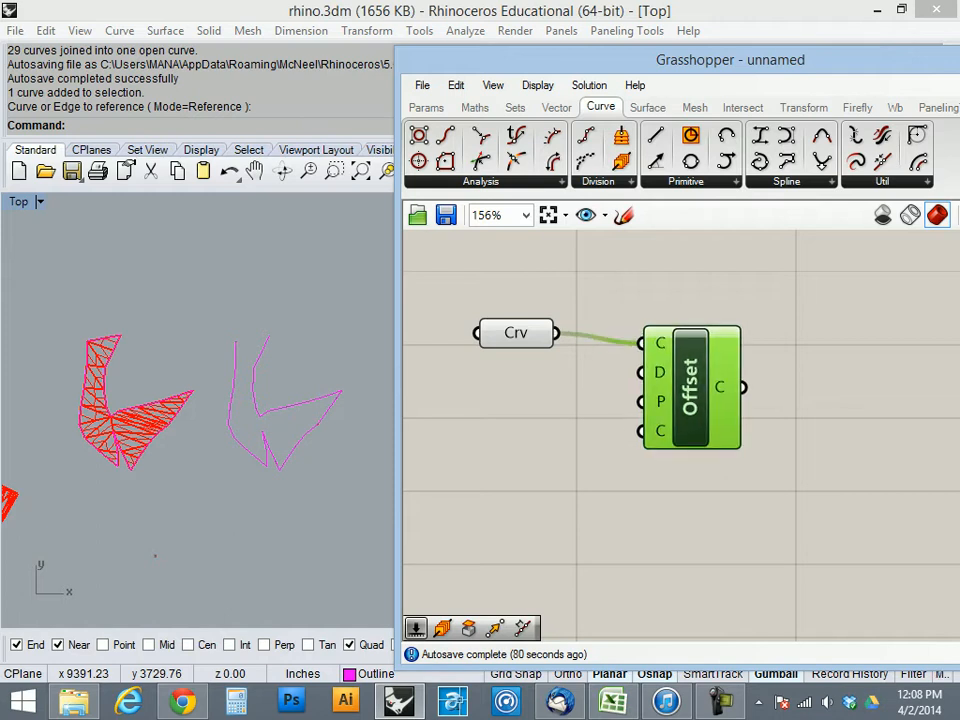
- Examine the offset preview up close against the open outline curve
{"action": "scroll", "coordinate": [290, 440], "scroll_direction": "up", "scroll_amount": 10}
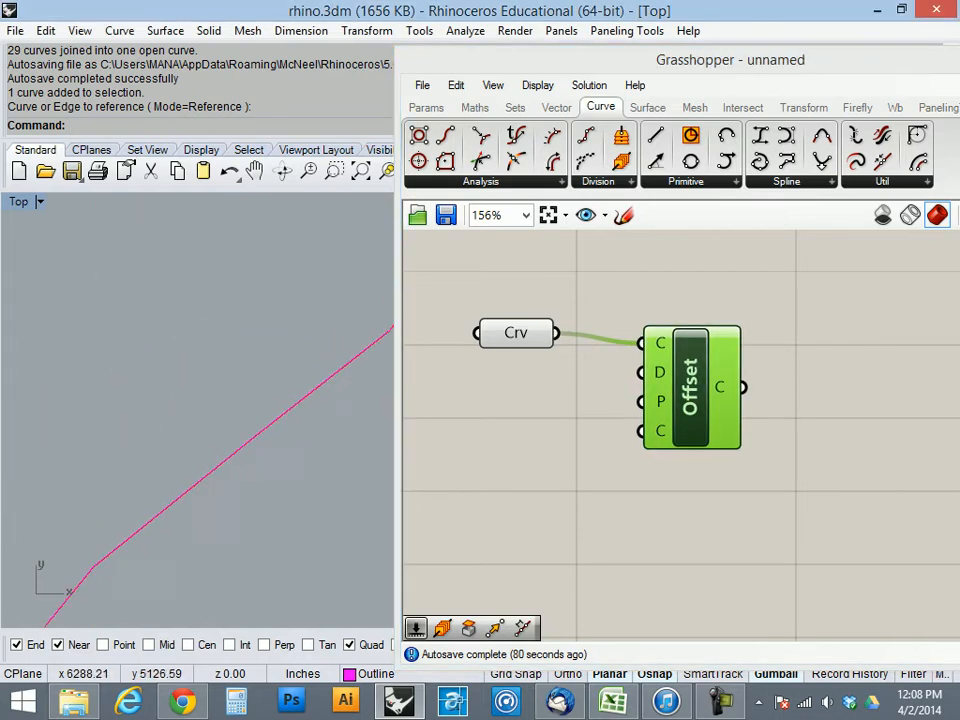
{"action": "scroll", "coordinate": [290, 440], "scroll_direction": "up", "scroll_amount": 4}
{"action": "left_click", "coordinate": [500, 420]}
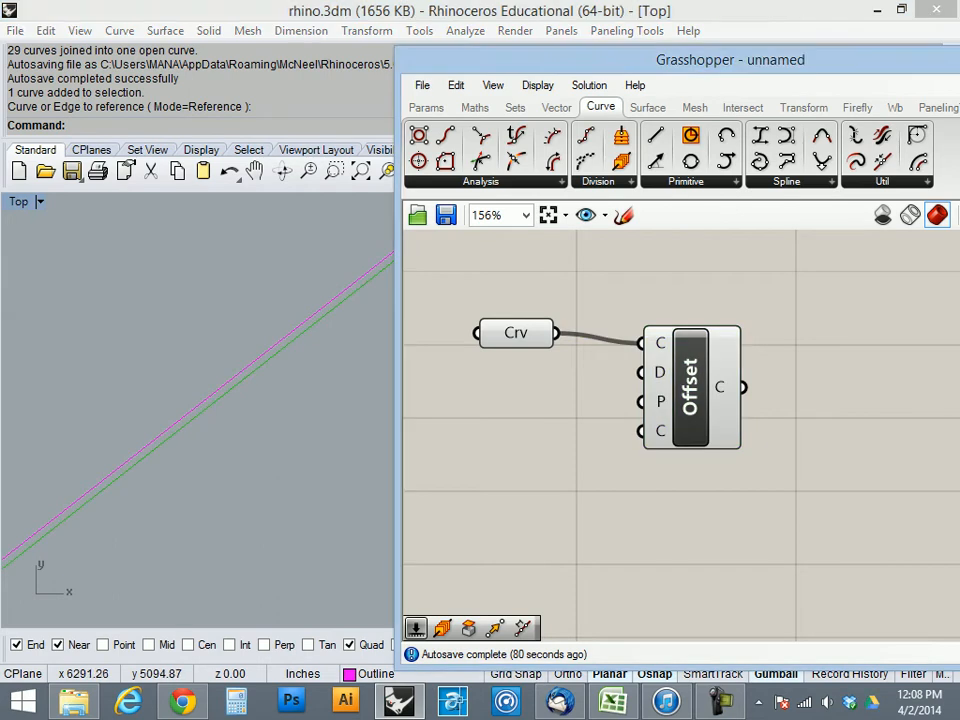
{"action": "scroll", "coordinate": [290, 440], "scroll_direction": "down", "scroll_amount": 8}
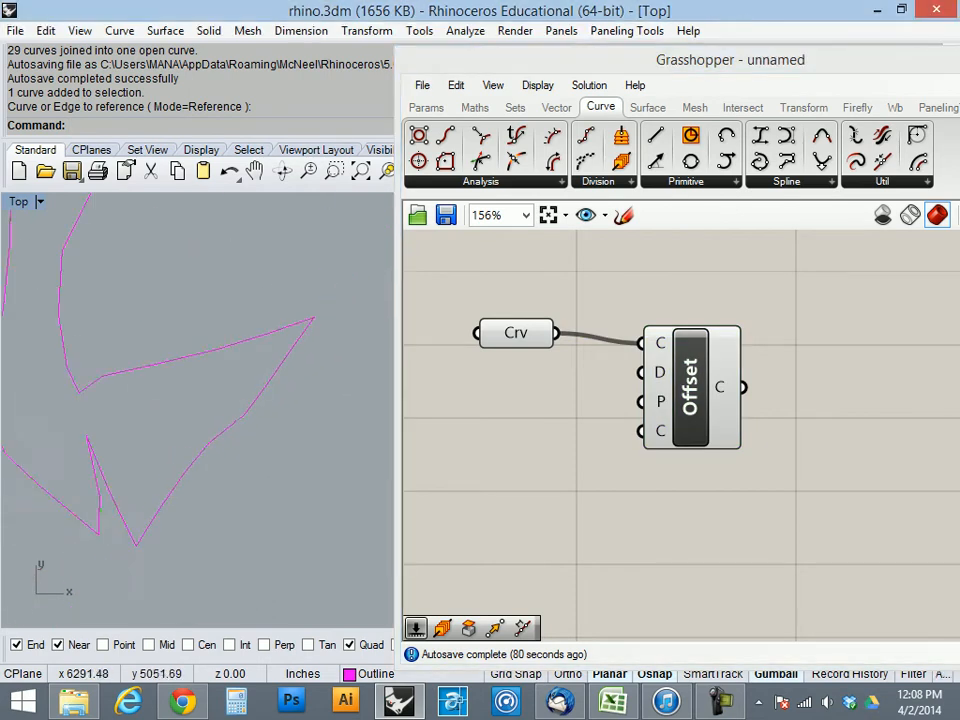
{"action": "scroll", "coordinate": [221, 420], "scroll_direction": "up", "scroll_amount": 4}
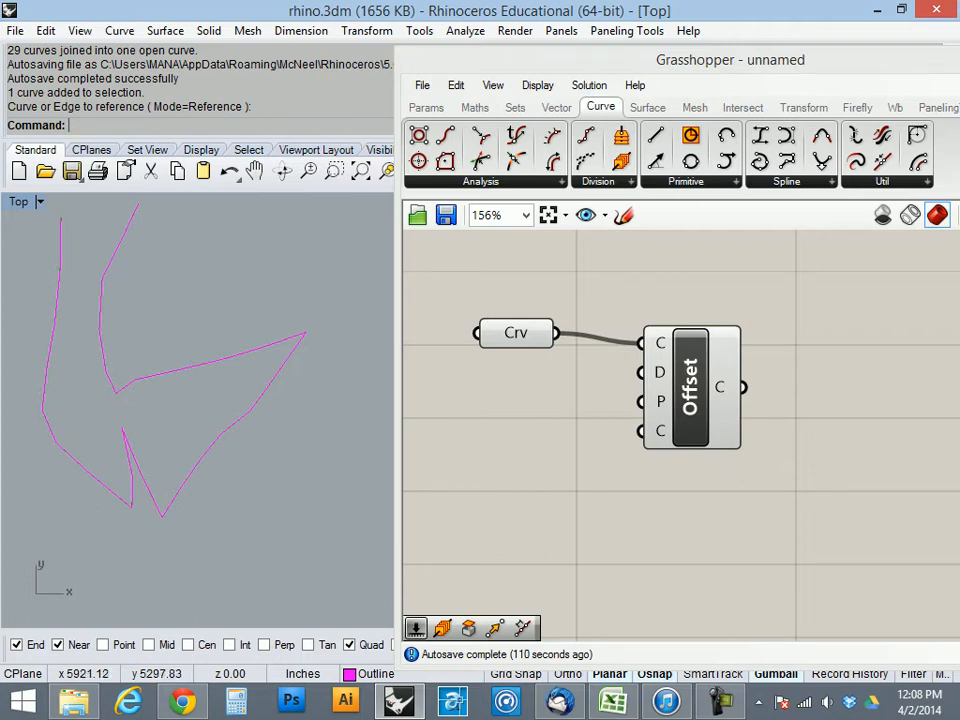
{"action": "scroll", "coordinate": [117, 347], "scroll_direction": "up", "scroll_amount": 4}
{"action": "scroll", "coordinate": [160, 414], "scroll_direction": "up", "scroll_amount": 5}
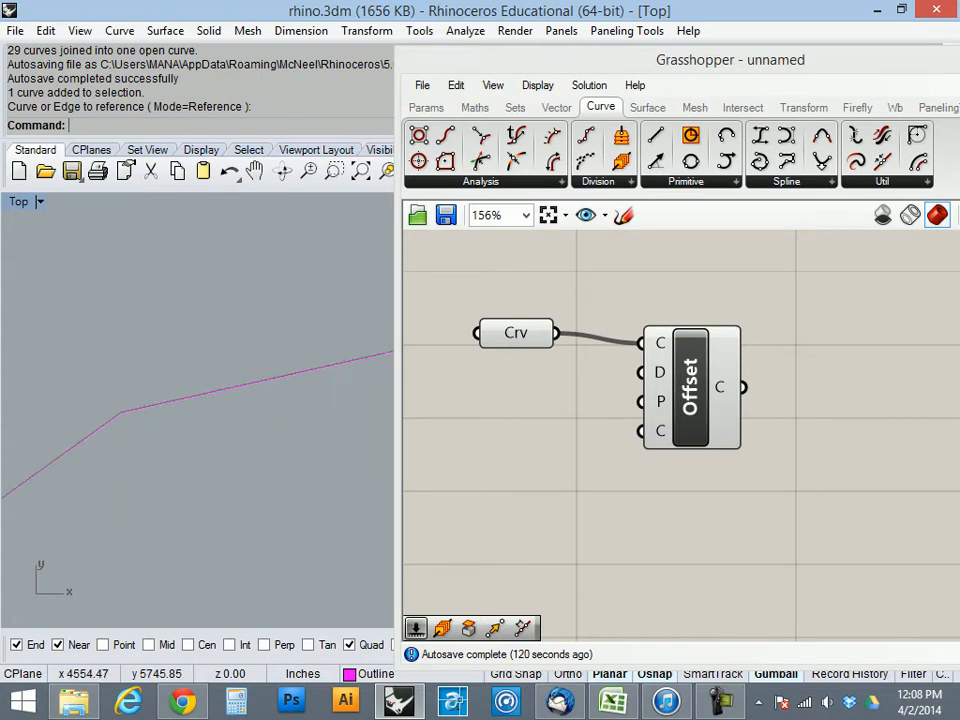
{"action": "scroll", "coordinate": [150, 420], "scroll_direction": "down", "scroll_amount": 5}
{"action": "scroll", "coordinate": [89, 343], "scroll_direction": "down", "scroll_amount": 3}
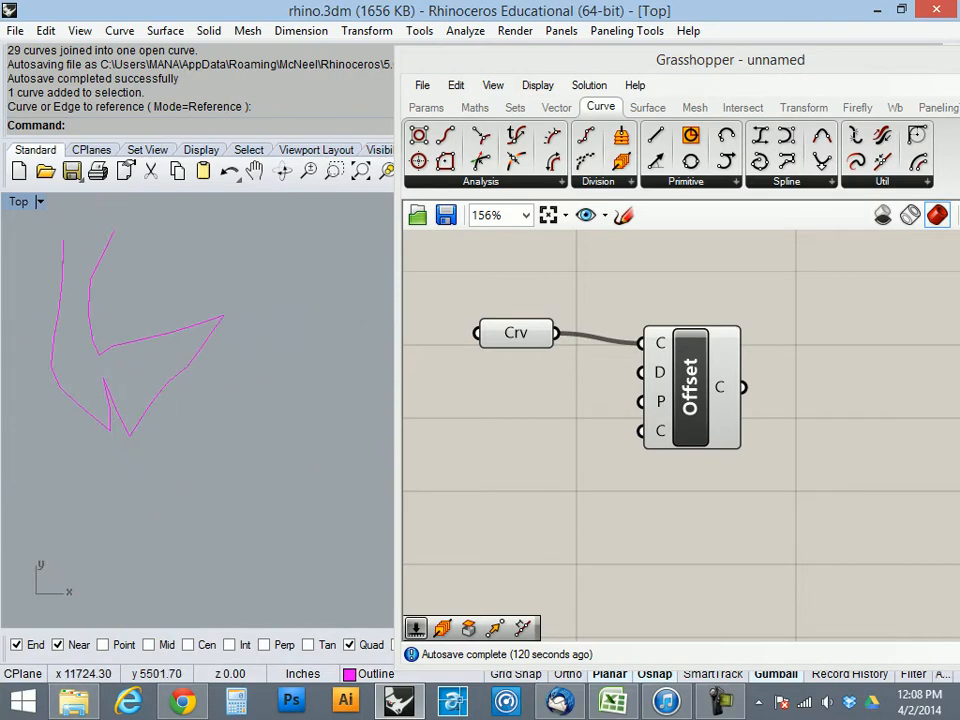
- Add a number slider below the Curve parameter and set its maximum to 100
{"action": "left_click", "coordinate": [426, 107]}
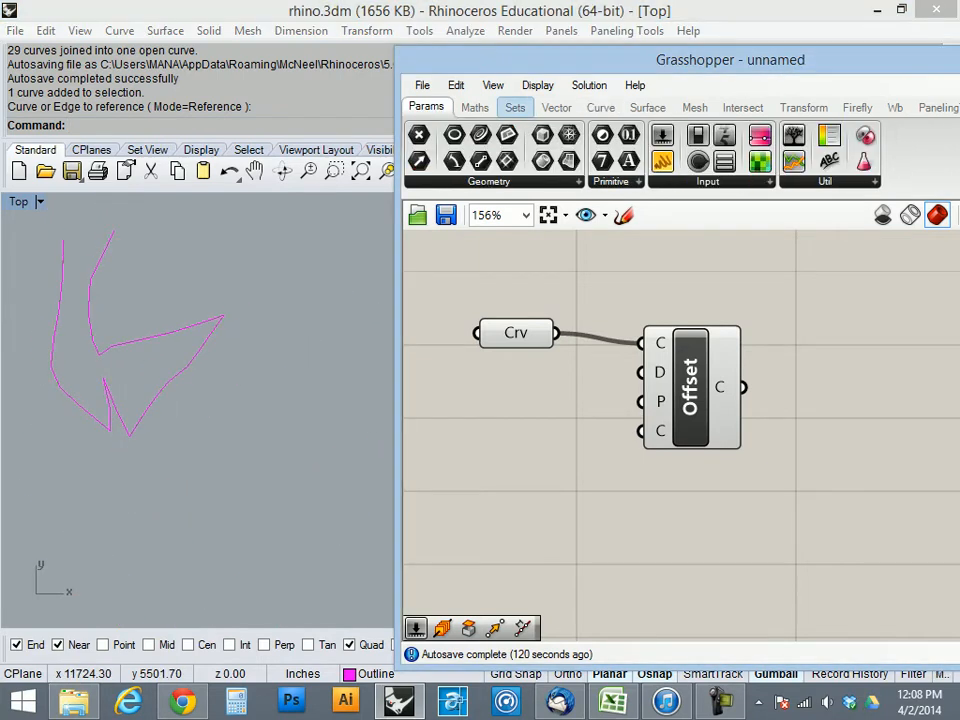
{"action": "left_click_drag", "start_coordinate": [760, 135], "coordinate": [520, 408]}
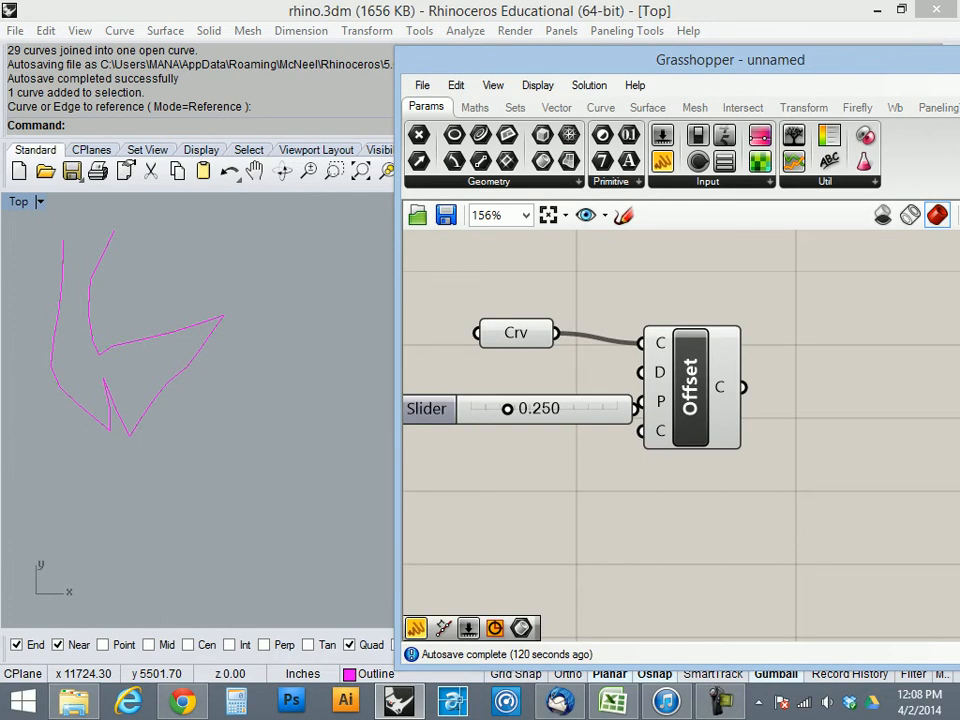
{"action": "right_click", "coordinate": [537, 412]}
{"action": "left_click", "coordinate": [590, 498]}
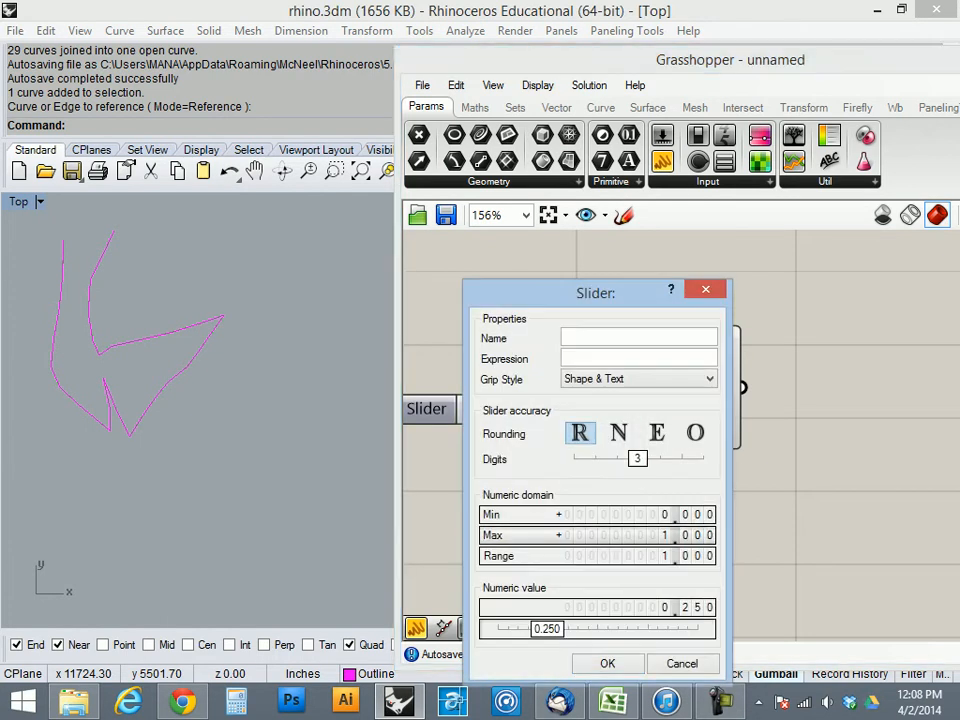
{"action": "double_click", "coordinate": [597, 535]}
{"action": "type", "text": "100"}
{"action": "key", "text": "Return"}
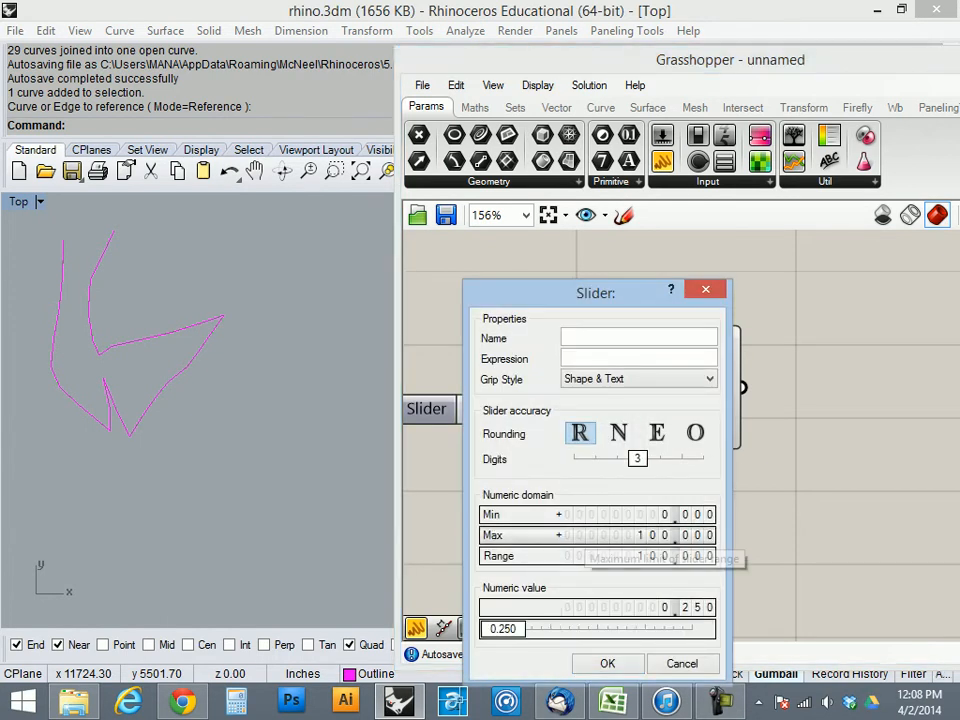
{"action": "key", "text": "Return"}
- Feed the slider into the Offset component's D input, set the distance to 45.690 and check the offset preview against the outline
{"action": "left_click_drag", "start_coordinate": [635, 408], "coordinate": [643, 372]}
{"action": "left_click_drag", "start_coordinate": [491, 408], "coordinate": [558, 408]}
{"action": "left_click", "coordinate": [203, 323]}
{"action": "scroll", "coordinate": [204, 329], "scroll_direction": "up", "scroll_amount": 13}
{"action": "left_click", "coordinate": [206, 325]}
{"action": "scroll", "coordinate": [305, 358], "scroll_direction": "down", "scroll_amount": 17}
{"action": "scroll", "coordinate": [190, 290], "scroll_direction": "up", "scroll_amount": 19}
{"action": "scroll", "coordinate": [225, 345], "scroll_direction": "down", "scroll_amount": 2}
{"action": "scroll", "coordinate": [226, 343], "scroll_direction": "down", "scroll_amount": 9}
{"action": "scroll", "coordinate": [243, 247], "scroll_direction": "up", "scroll_amount": 12}
- Move the Offset component clear of the Distance slider and set the slider's minimum to -100
{"action": "left_click_drag", "start_coordinate": [690, 390], "coordinate": [807, 368]}
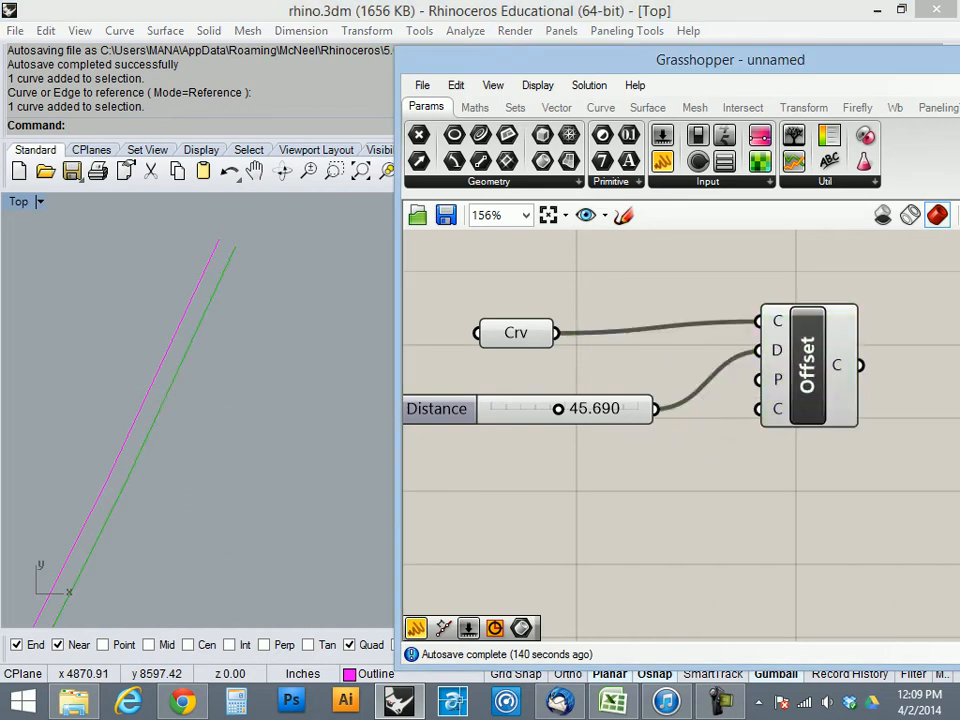
{"action": "right_click", "coordinate": [586, 414]}
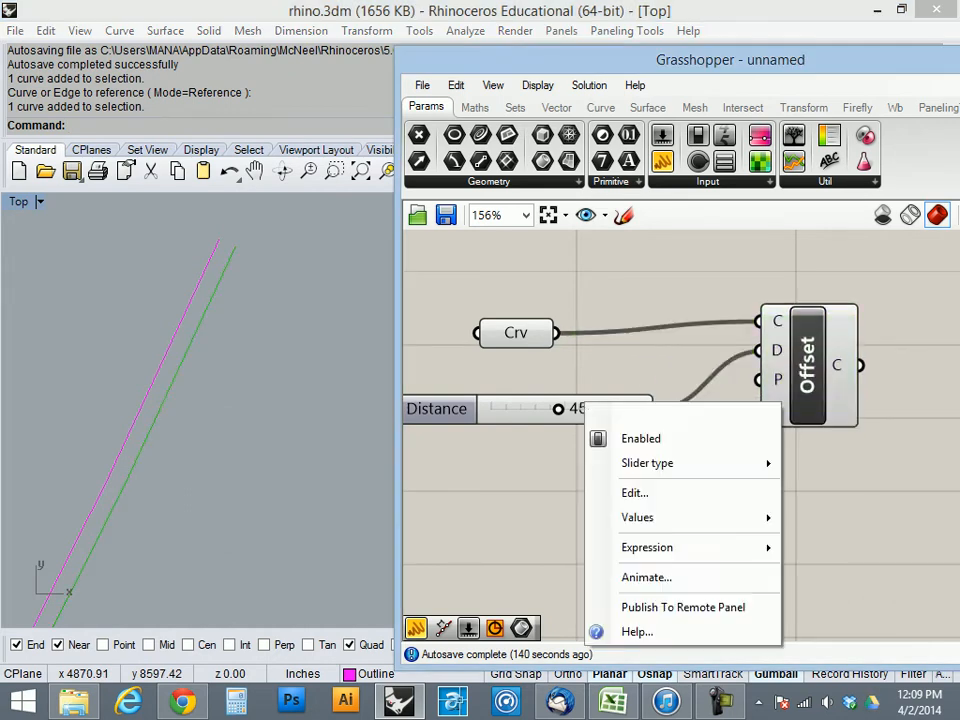
{"action": "left_click", "coordinate": [642, 491]}
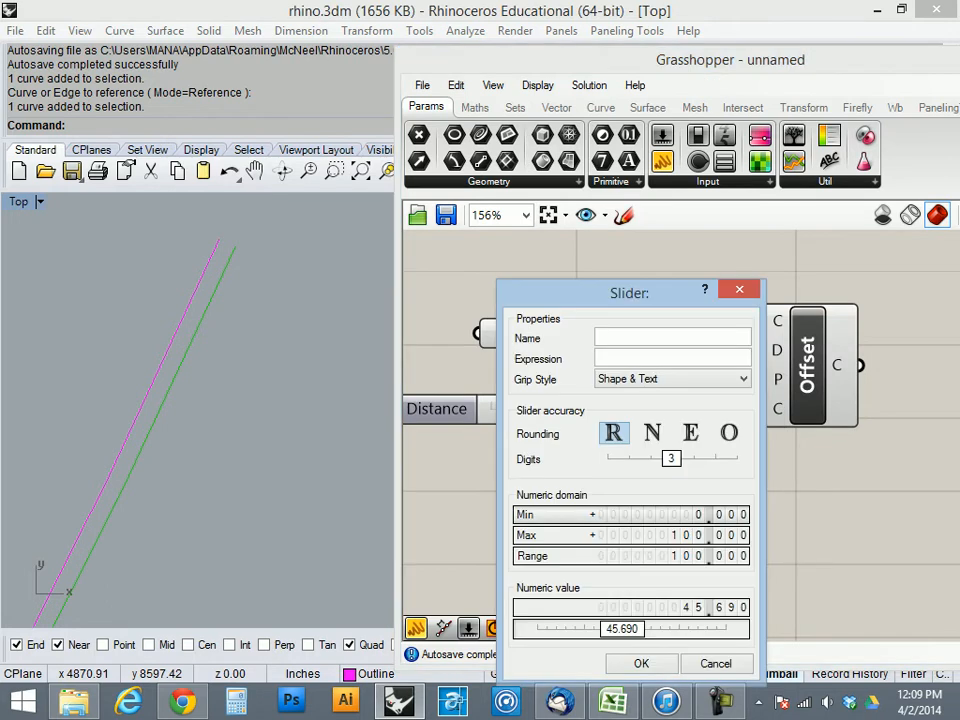
{"action": "double_click", "coordinate": [660, 515]}
{"action": "type", "text": "-100"}
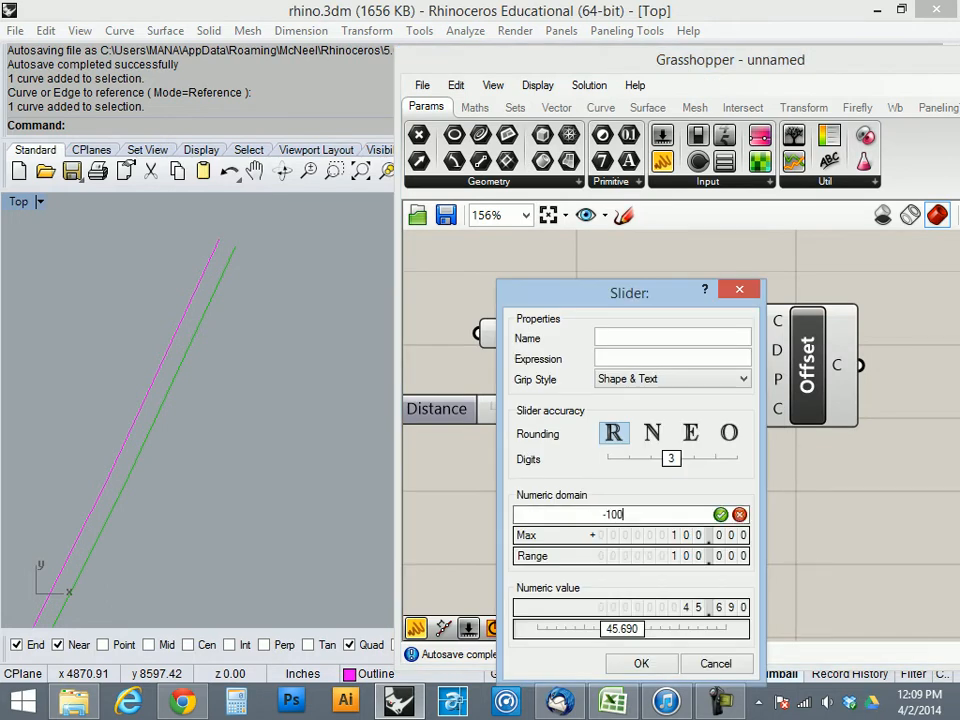
{"action": "key", "text": "Return"}
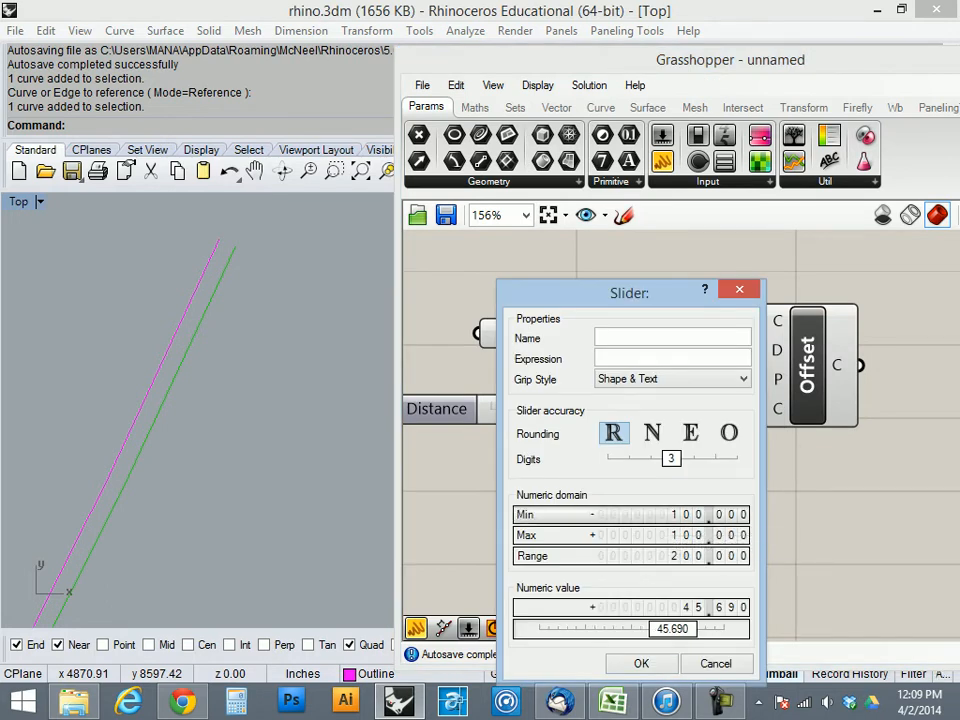
{"action": "key", "text": "Return"}
- Set the offset distance to -100 and examine the preview around the outline's lower corners
{"action": "left_click_drag", "start_coordinate": [597, 408], "coordinate": [490, 408]}
{"action": "left_click", "coordinate": [211, 364]}
{"action": "scroll", "coordinate": [211, 364], "scroll_direction": "down", "scroll_amount": 14}
{"action": "scroll", "coordinate": [170, 496], "scroll_direction": "up", "scroll_amount": 5}
{"action": "right_click_drag", "start_coordinate": [170, 496], "coordinate": [180, 366]}
{"action": "scroll", "coordinate": [176, 374], "scroll_direction": "down", "scroll_amount": 8}
{"action": "scroll", "coordinate": [200, 439], "scroll_direction": "up", "scroll_amount": 6}
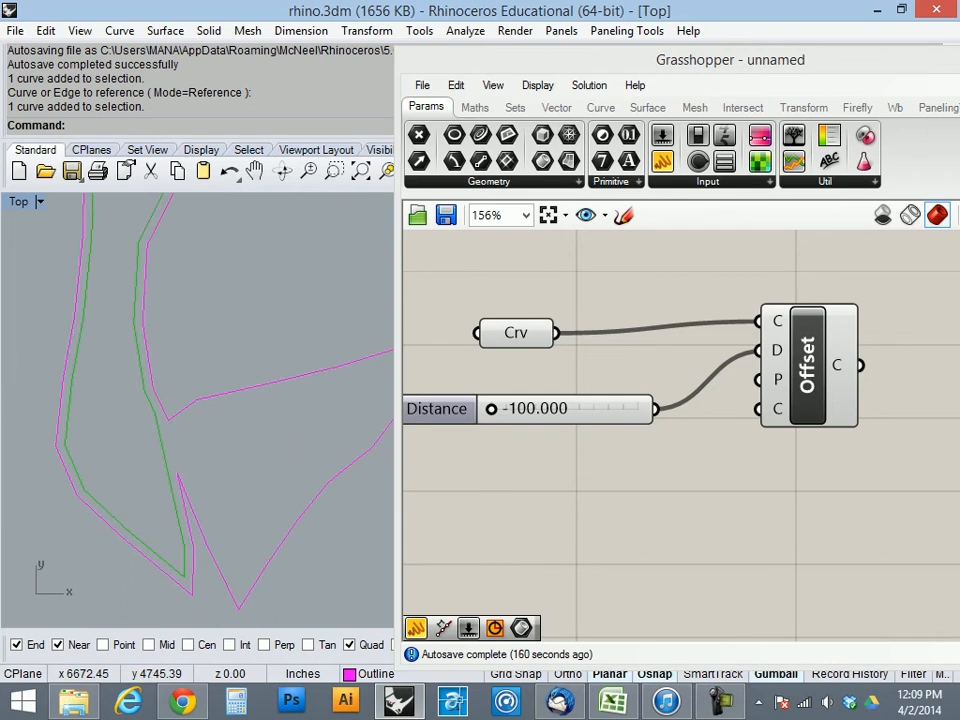
- Set the offset distance to -33.440 and inspect the preview along the outline's narrow notch
{"action": "left_click_drag", "start_coordinate": [490, 408], "coordinate": [540, 408]}
{"action": "scroll", "coordinate": [224, 444], "scroll_direction": "up", "scroll_amount": 8}
{"action": "scroll", "coordinate": [226, 318], "scroll_direction": "down", "scroll_amount": 8}
{"action": "scroll", "coordinate": [169, 357], "scroll_direction": "up", "scroll_amount": 8}
{"action": "scroll", "coordinate": [162, 437], "scroll_direction": "down", "scroll_amount": 15}
{"action": "scroll", "coordinate": [167, 438], "scroll_direction": "down", "scroll_amount": 2}
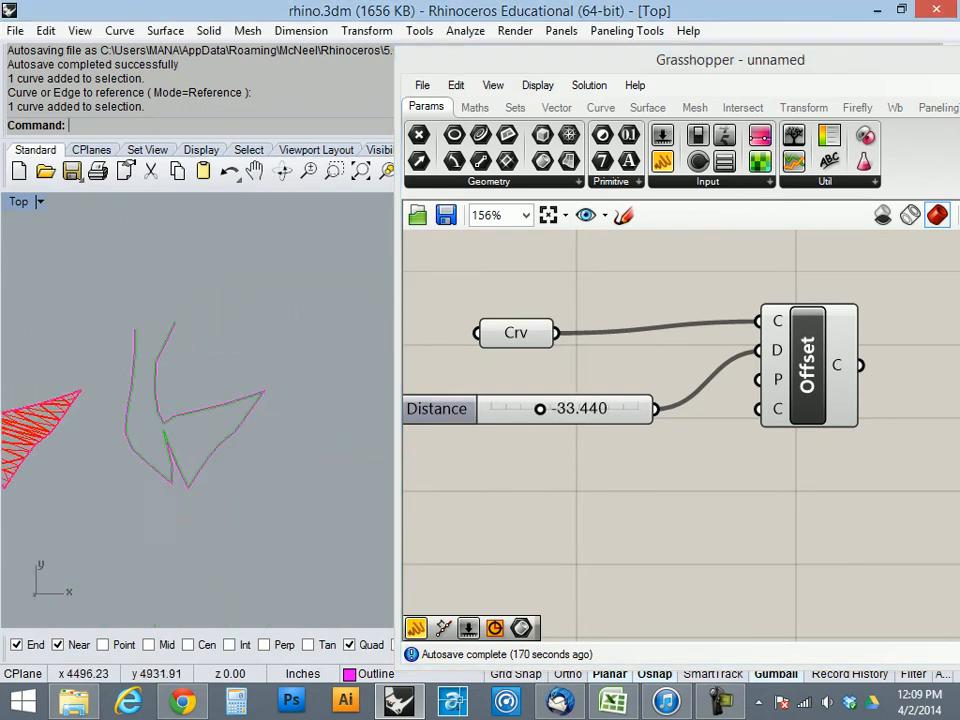
- Explode the joined open outline curve into its individual segments
{"action": "left_click_drag", "start_coordinate": [201, 381], "coordinate": [137, 486]}
{"action": "key", "text": "Escape"}
{"action": "type", "text": "Explode"}
{"action": "key", "text": "Return"}
{"action": "left_click", "coordinate": [211, 452]}
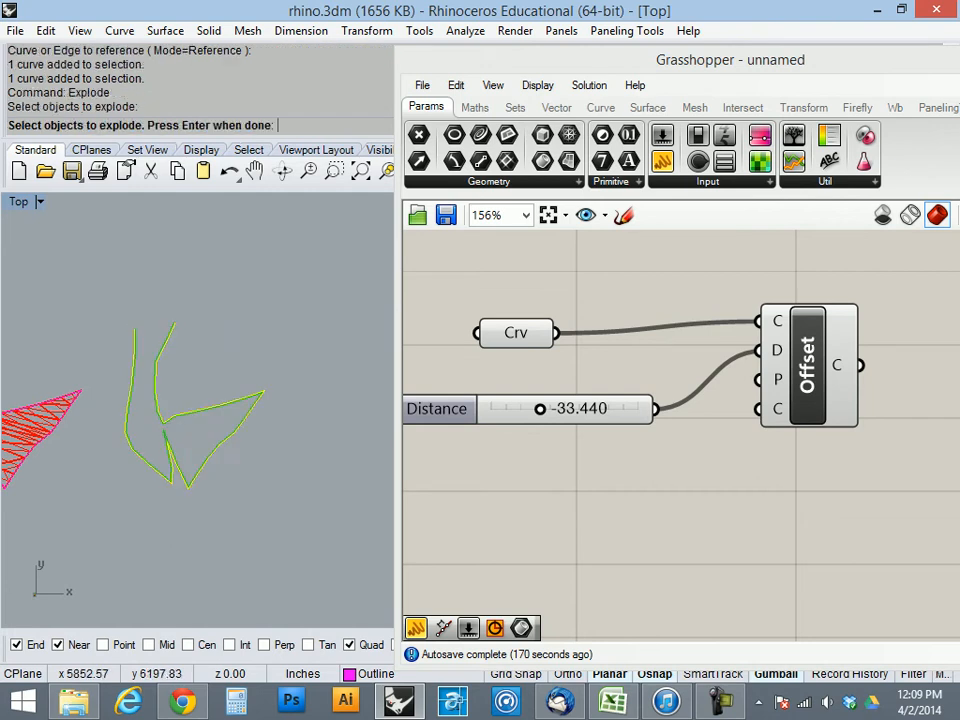
{"action": "key", "text": "Return"}
{"action": "scroll", "coordinate": [150, 382], "scroll_direction": "up", "scroll_amount": 3}
{"action": "scroll", "coordinate": [150, 382], "scroll_direction": "down", "scroll_amount": 2}
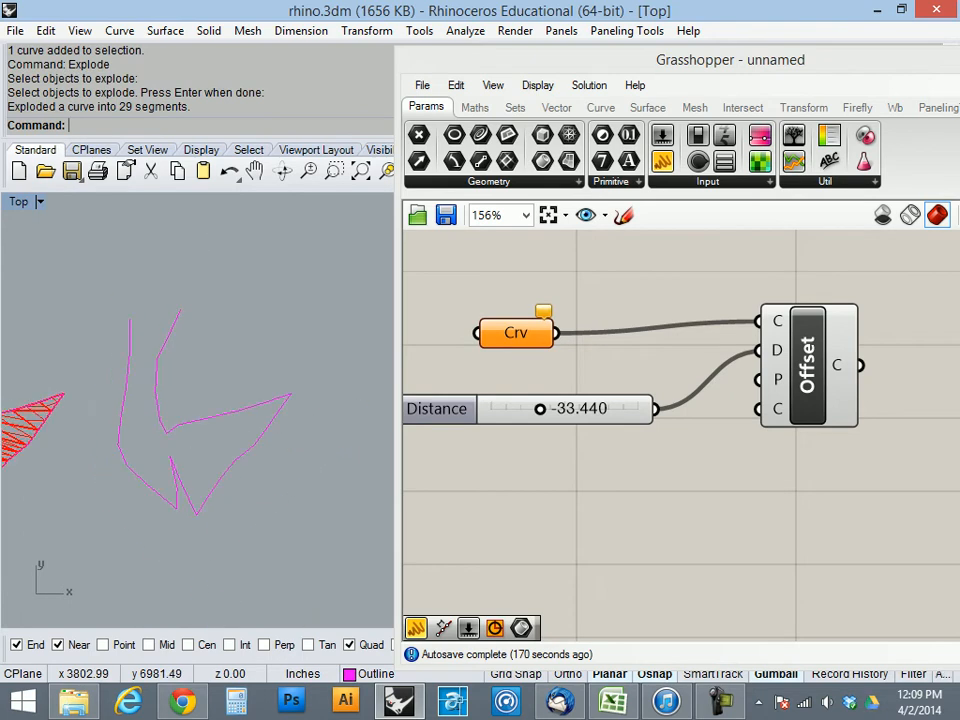
{"action": "left_click_drag", "start_coordinate": [205, 280], "coordinate": [105, 415]}
{"action": "left_click", "coordinate": [151, 420]}
{"action": "key", "text": "Escape"}
{"action": "key", "text": "Escape"}
{"action": "scroll", "coordinate": [257, 434], "scroll_direction": "down", "scroll_amount": 4}
{"action": "scroll", "coordinate": [231, 433], "scroll_direction": "up", "scroll_amount": 6}
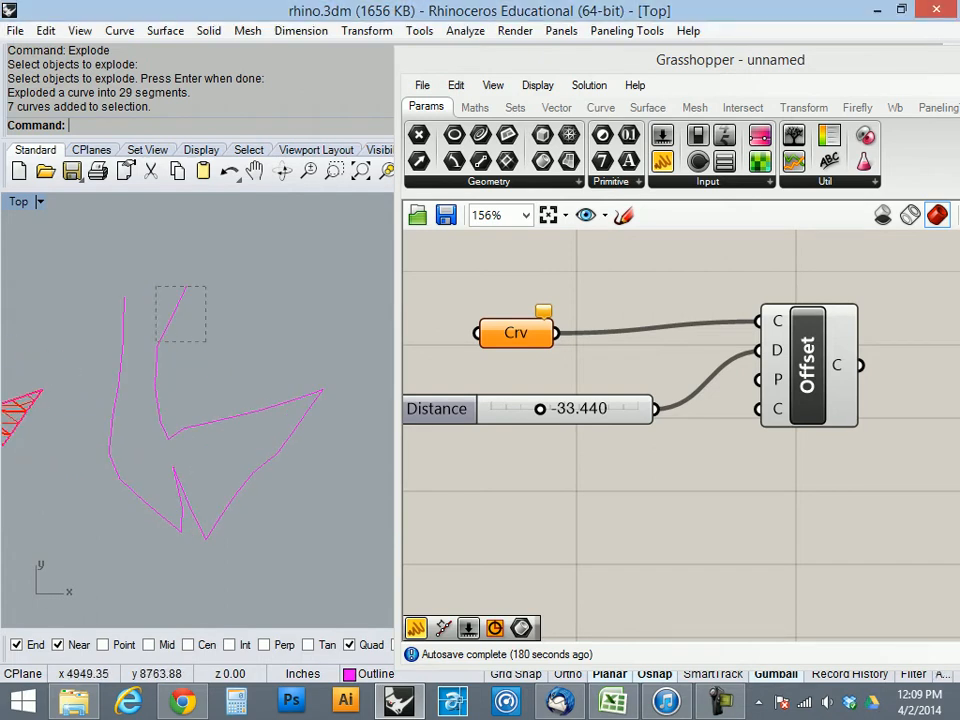
- Join the outline's two upper arms and the left lower segments up to the notch tip, leaving the right-hand lobe unjoined
{"action": "left_click_drag", "start_coordinate": [118, 408], "coordinate": [118, 408]}
{"action": "left_click", "coordinate": [111, 431], "text": "shift"}
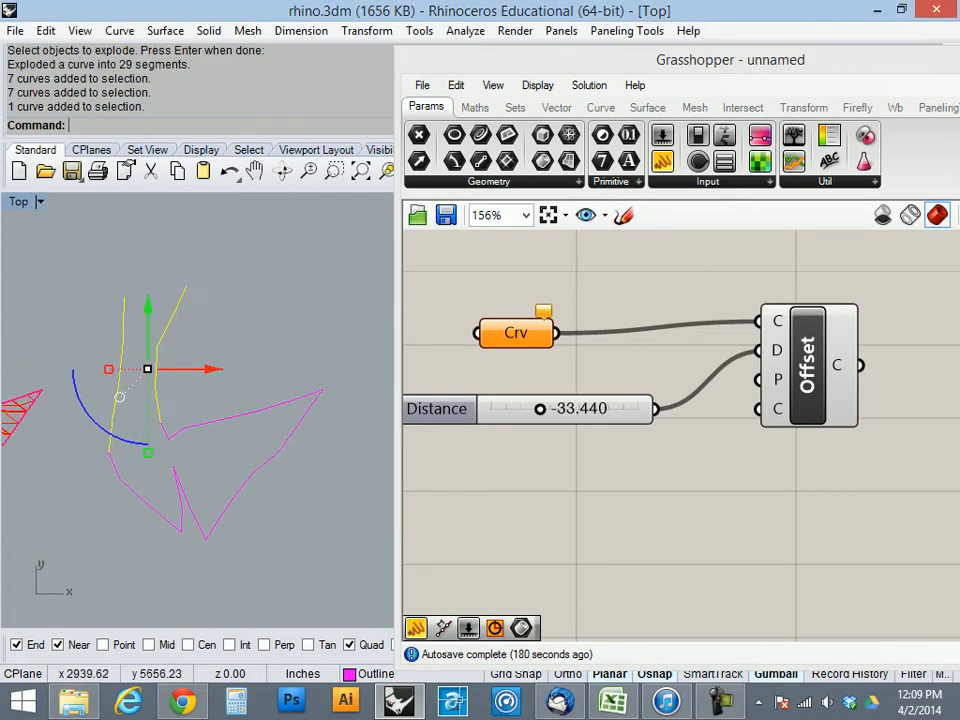
{"action": "left_click", "coordinate": [164, 430], "text": "shift"}
{"action": "left_click", "coordinate": [178, 482], "text": "shift"}
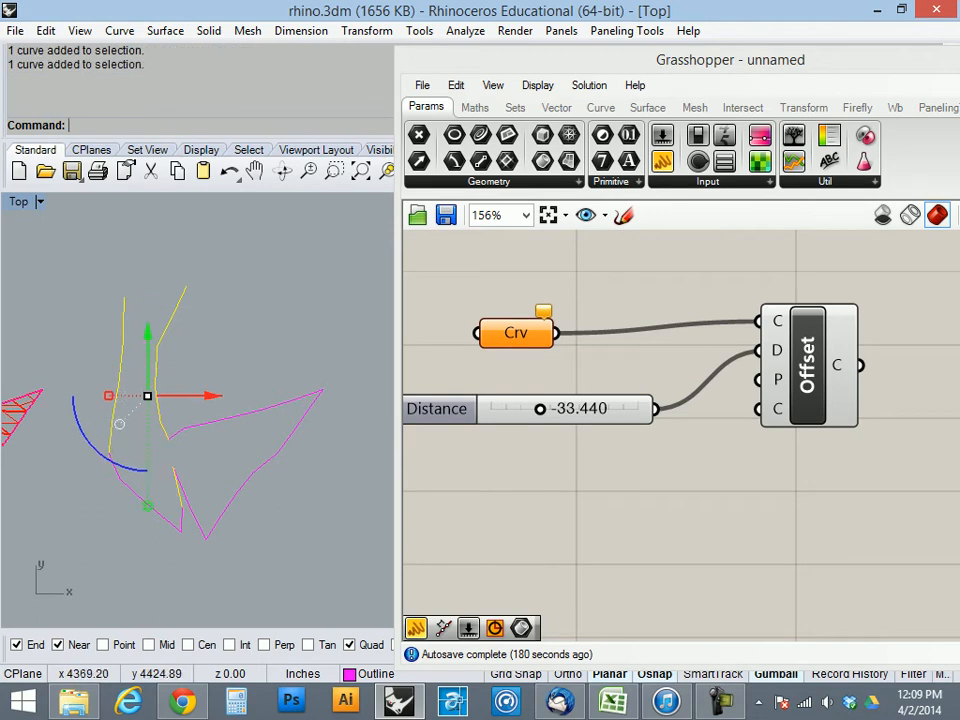
{"action": "left_click", "coordinate": [181, 519], "text": "shift"}
{"action": "left_click", "coordinate": [173, 525], "text": "shift"}
{"action": "left_click", "coordinate": [114, 467], "text": "shift"}
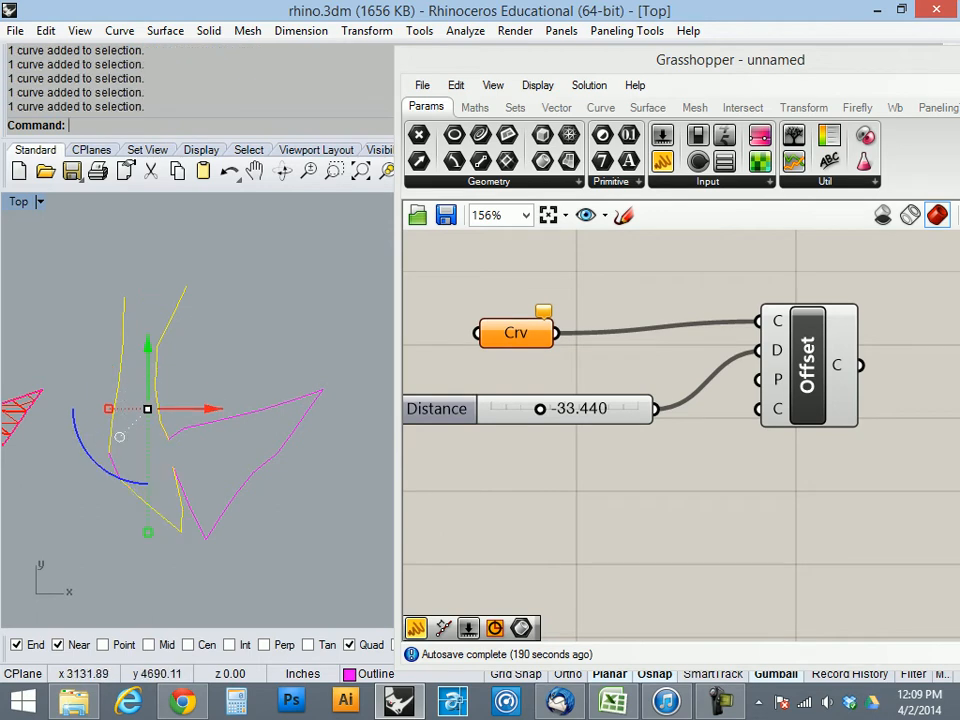
{"action": "type", "text": "join"}
{"action": "key", "text": "Return"}
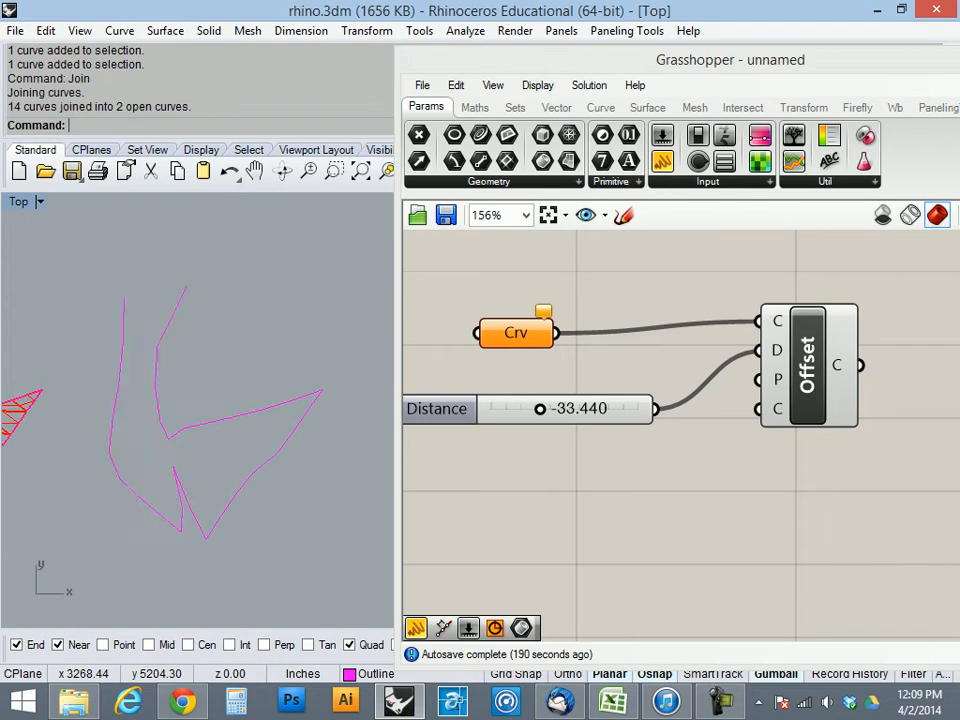
- Reference the joined left-hand outline curve in the Curve parameter
{"action": "left_click", "coordinate": [232, 327]}
{"action": "left_click", "coordinate": [515, 333]}
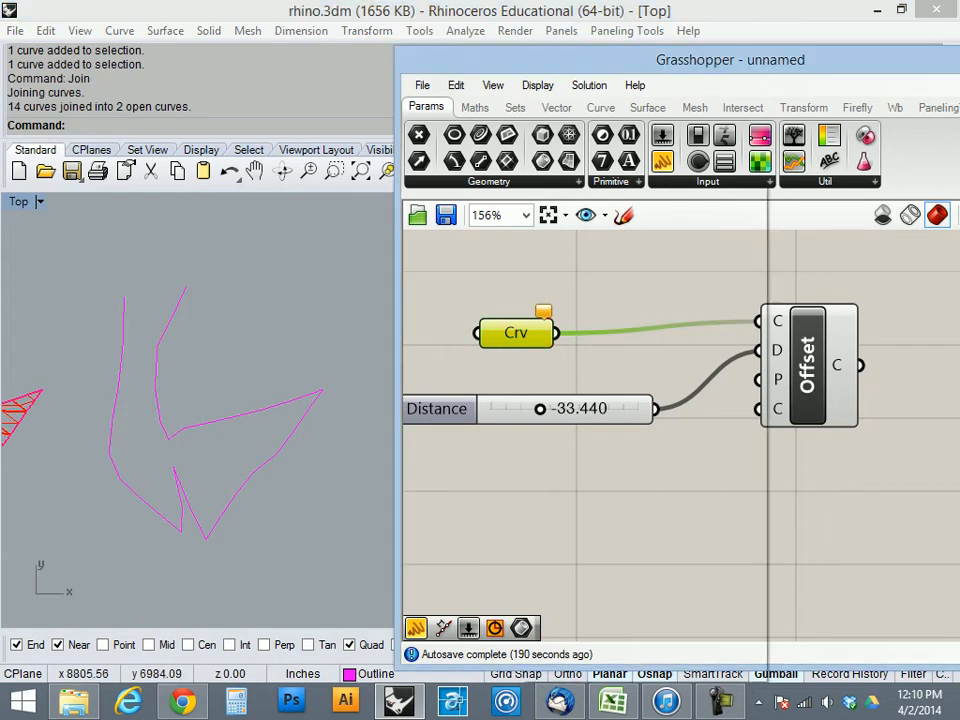
{"action": "right_click", "coordinate": [515, 333]}
{"action": "left_click", "coordinate": [592, 510]}
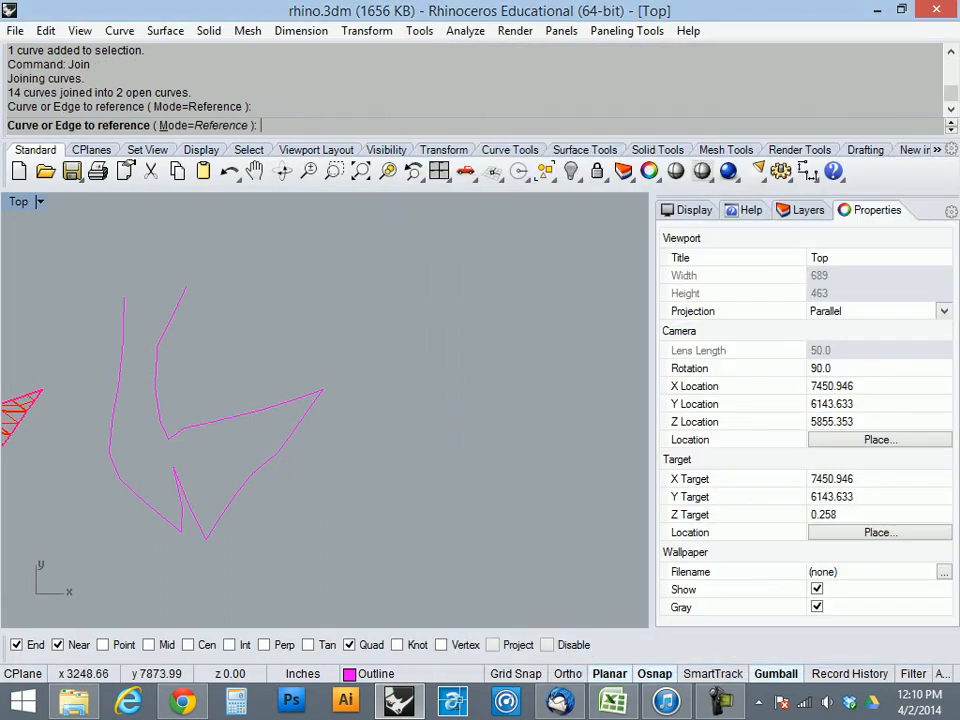
{"action": "left_click", "coordinate": [124, 327]}
- Set the offset distance to -97.440 and check the offset of the left-hand curve near the notch
{"action": "left_click_drag", "start_coordinate": [540, 408], "coordinate": [493, 408]}
{"action": "left_click", "coordinate": [170, 509]}
{"action": "scroll", "coordinate": [172, 510], "scroll_direction": "up", "scroll_amount": 4}
{"action": "scroll", "coordinate": [163, 492], "scroll_direction": "up", "scroll_amount": 10}
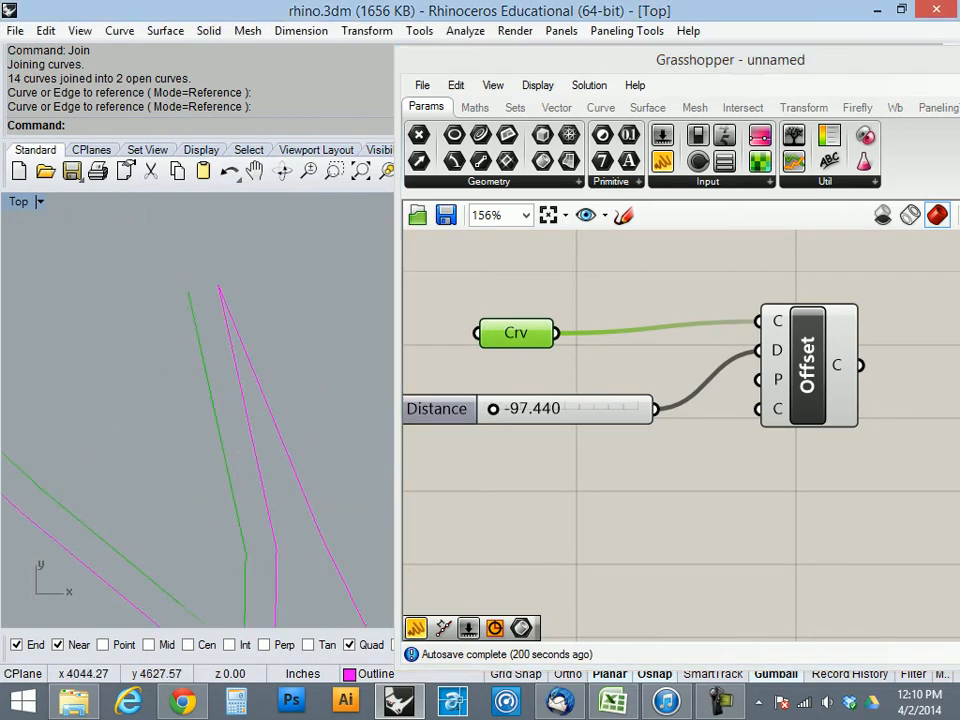
{"action": "scroll", "coordinate": [213, 305], "scroll_direction": "down", "scroll_amount": 7}
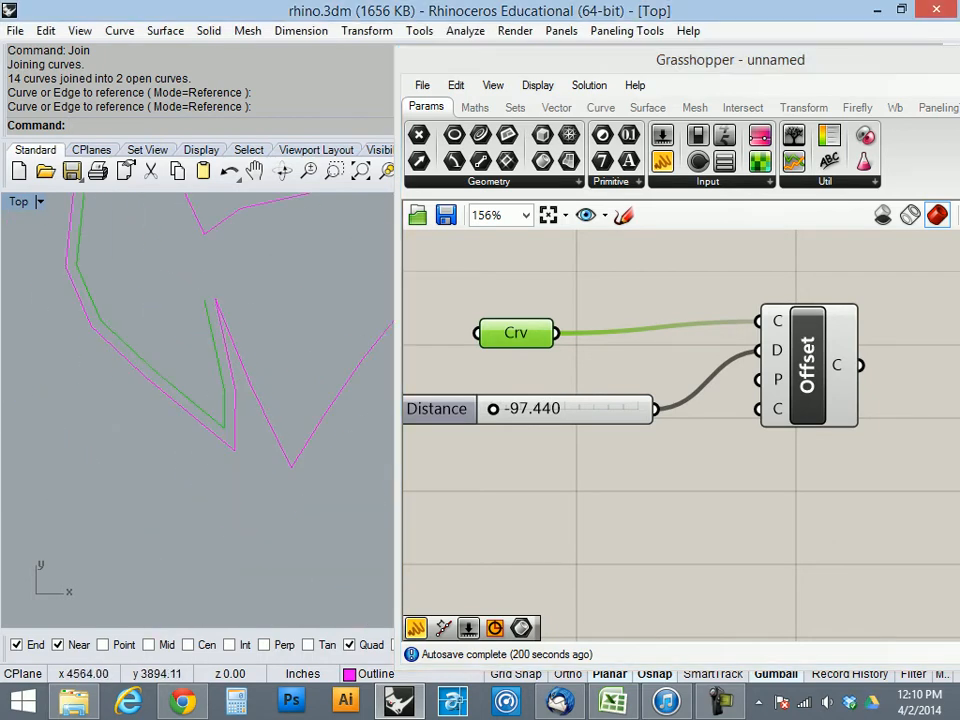
- Highlight the Offset component's result and view it against the whole outline
{"action": "left_click", "coordinate": [808, 365]}
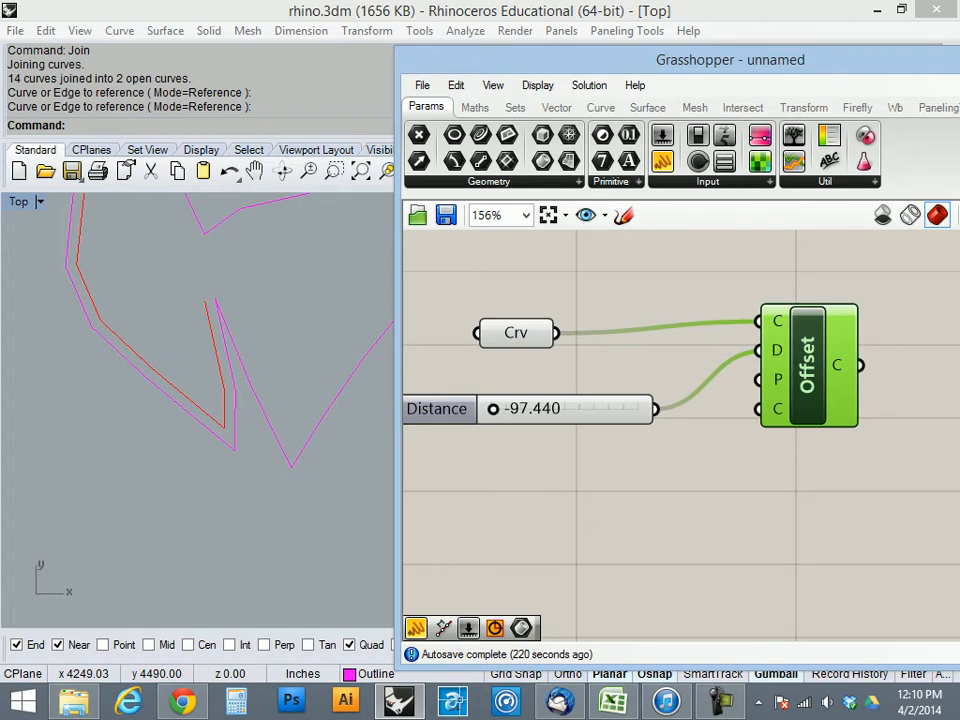
{"action": "left_click", "coordinate": [172, 589]}
{"action": "scroll", "coordinate": [120, 428], "scroll_direction": "down", "scroll_amount": 8}
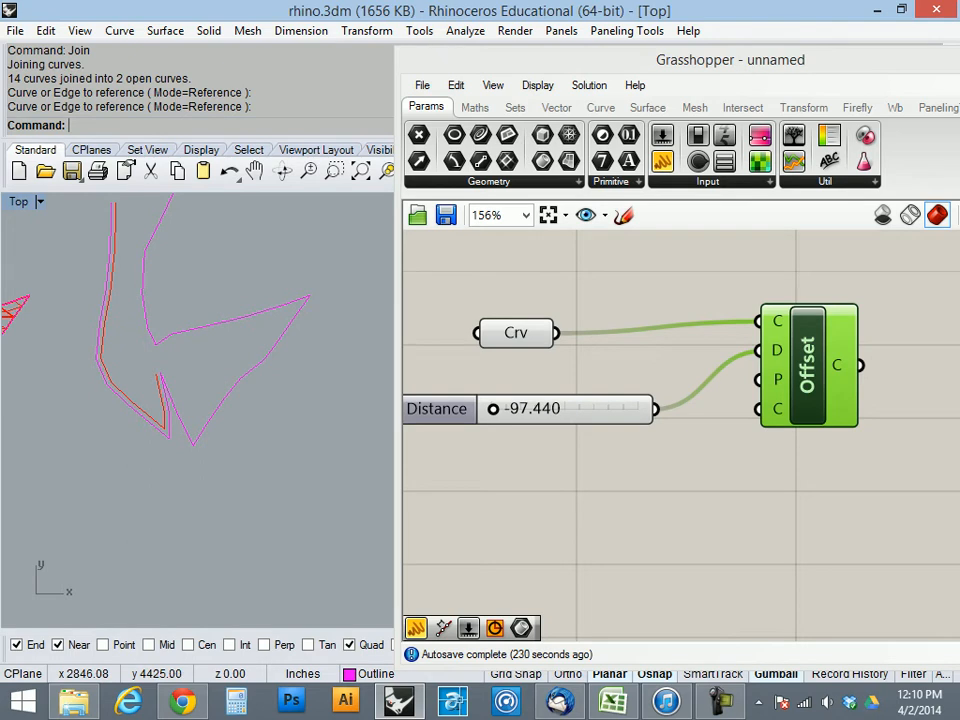
{"action": "left_click", "coordinate": [602, 370]}
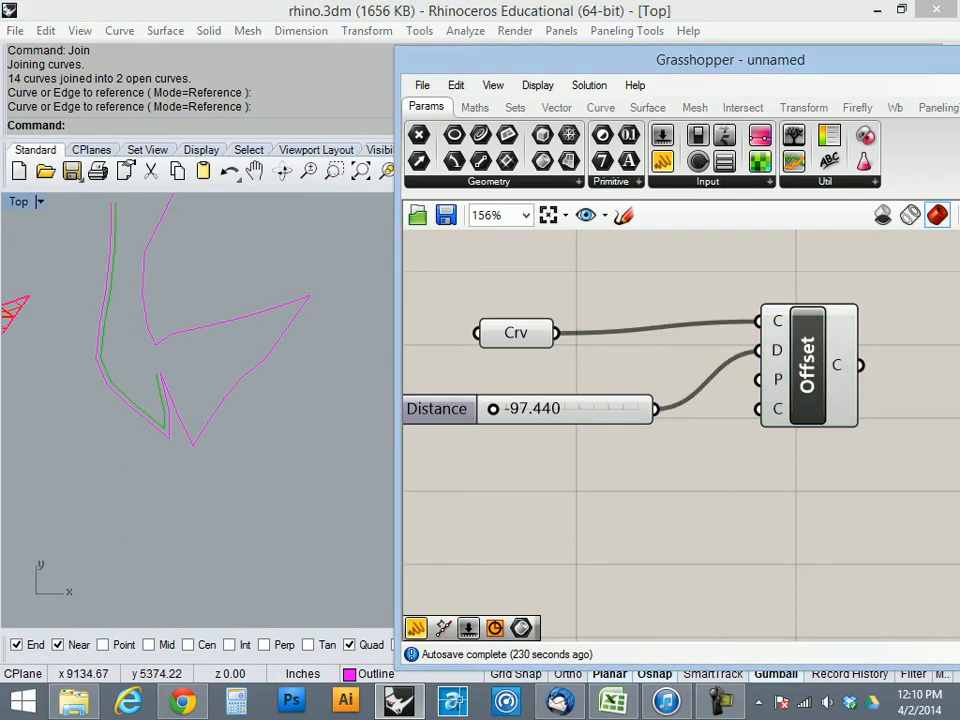
- Add a Divide Distance component beside Offset and feed the offset curve into its C input
{"action": "left_click", "coordinate": [600, 107]}
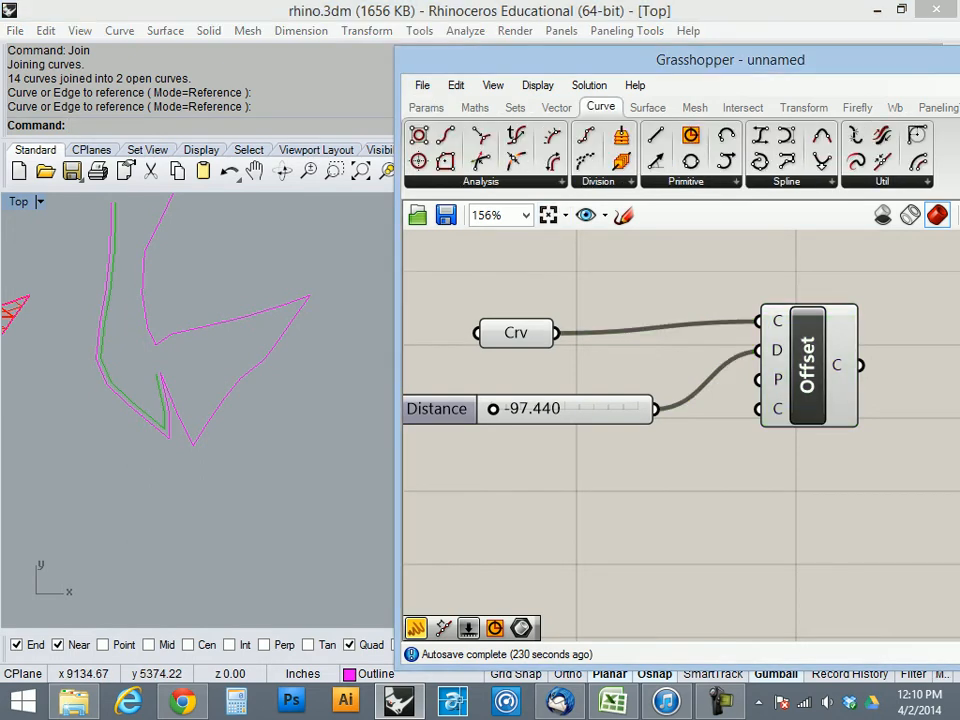
{"action": "left_click", "coordinate": [484, 182]}
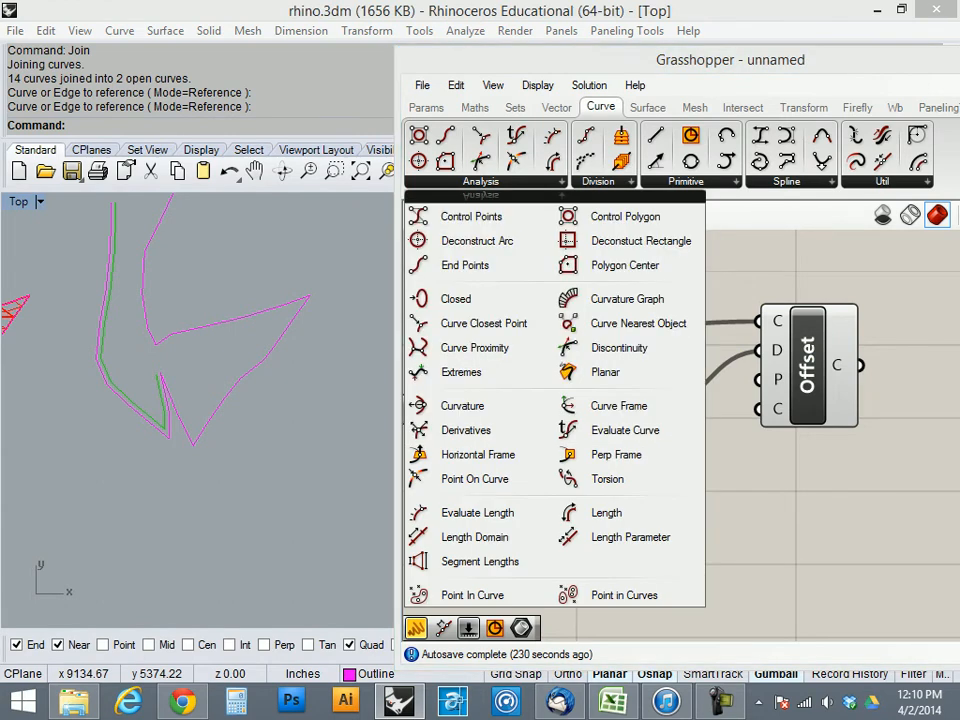
{"action": "left_click", "coordinate": [600, 182]}
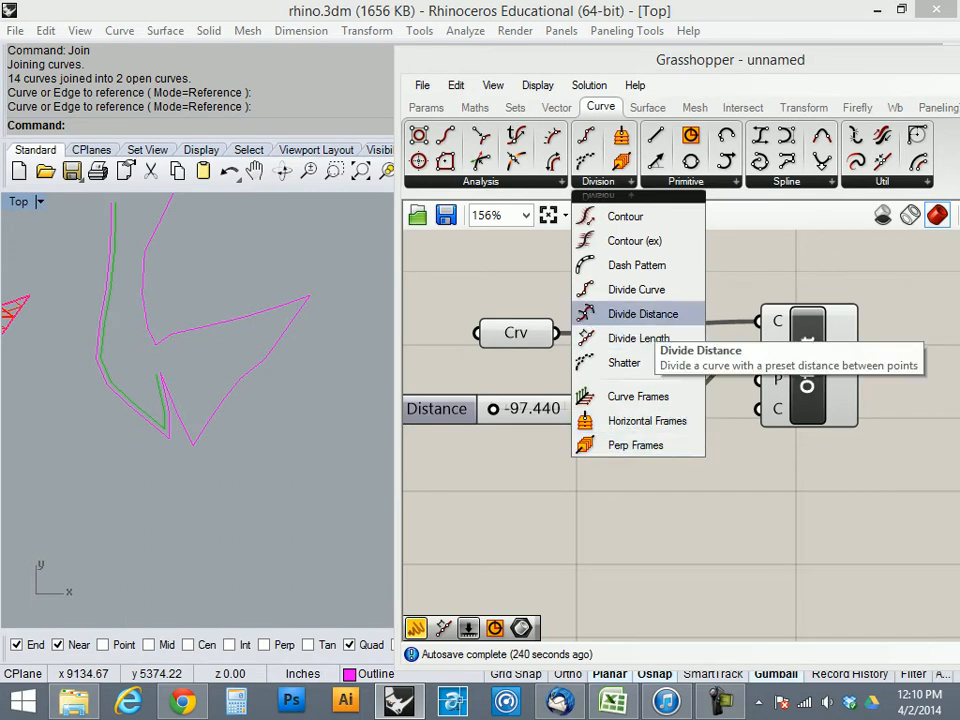
{"action": "left_click_drag", "start_coordinate": [643, 314], "coordinate": [895, 386]}
{"action": "scroll", "coordinate": [894, 386], "scroll_direction": "up", "scroll_amount": 3}
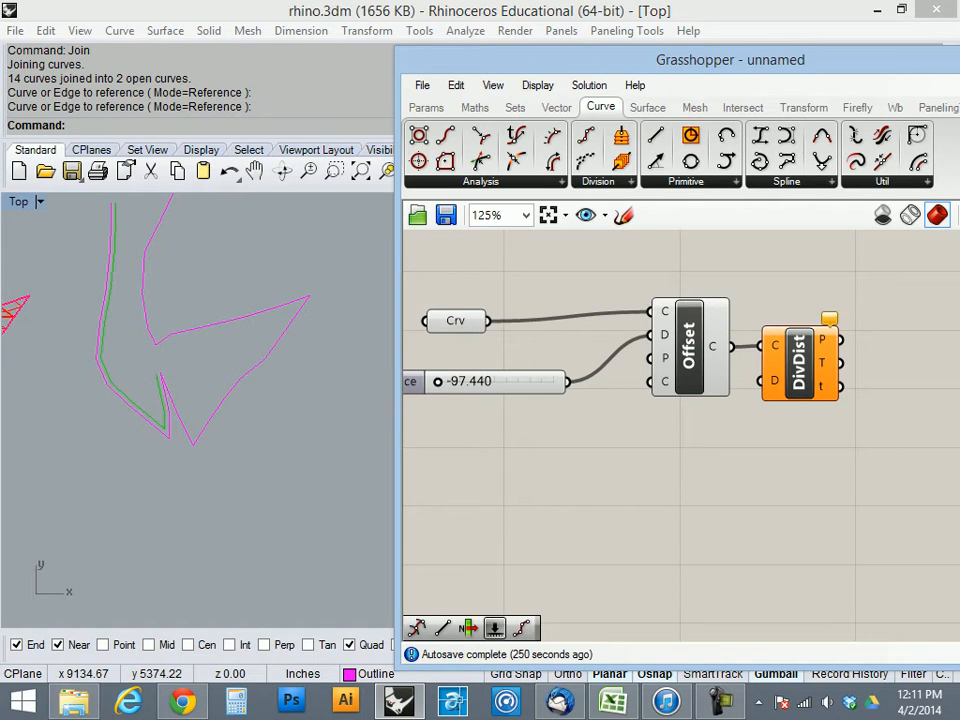
- Feed a copy of the Distance slider into the Divide Distance component's D input and set it to 48.442
{"action": "left_click", "coordinate": [500, 385]}
{"action": "left_click_drag", "start_coordinate": [500, 385], "coordinate": [625, 446]}
{"action": "left_click_drag", "start_coordinate": [697, 442], "coordinate": [772, 381]}
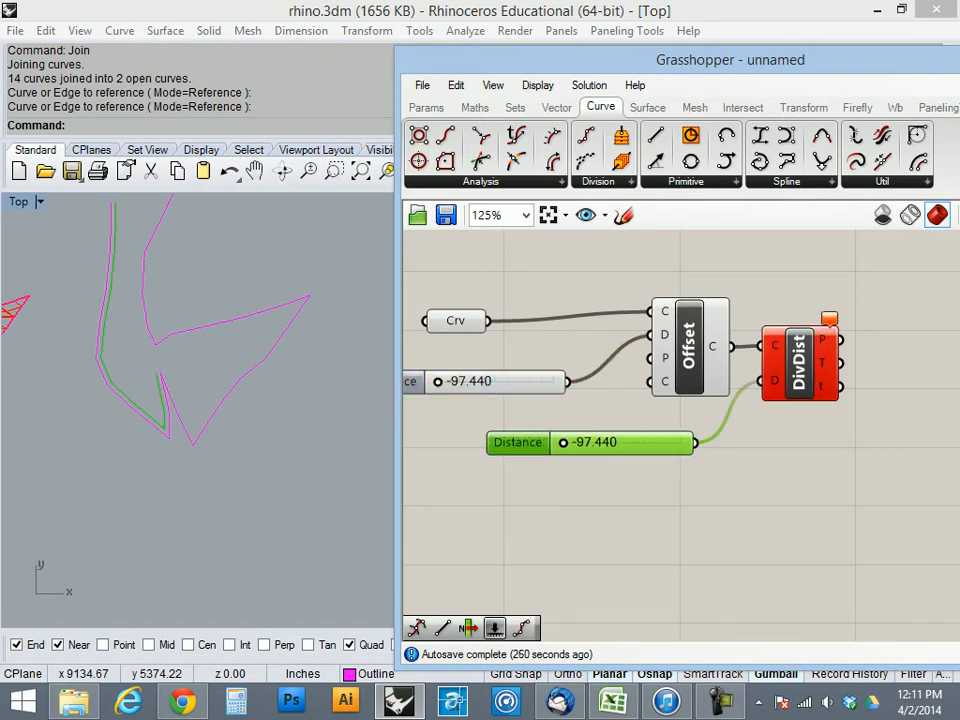
{"action": "left_click", "coordinate": [657, 531]}
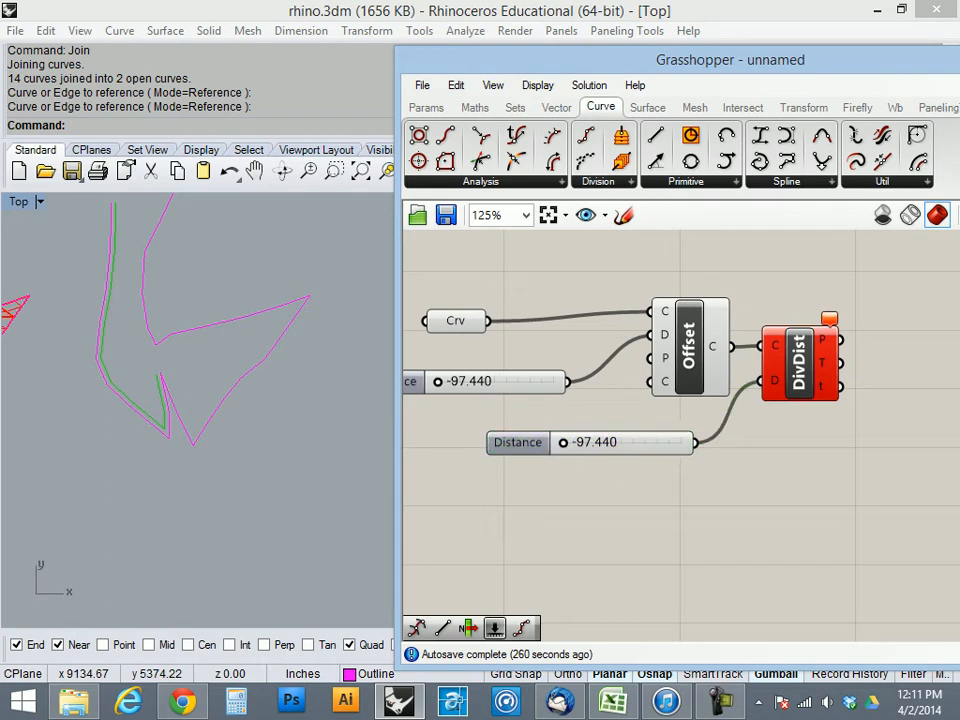
{"action": "left_click_drag", "start_coordinate": [563, 442], "coordinate": [620, 442]}
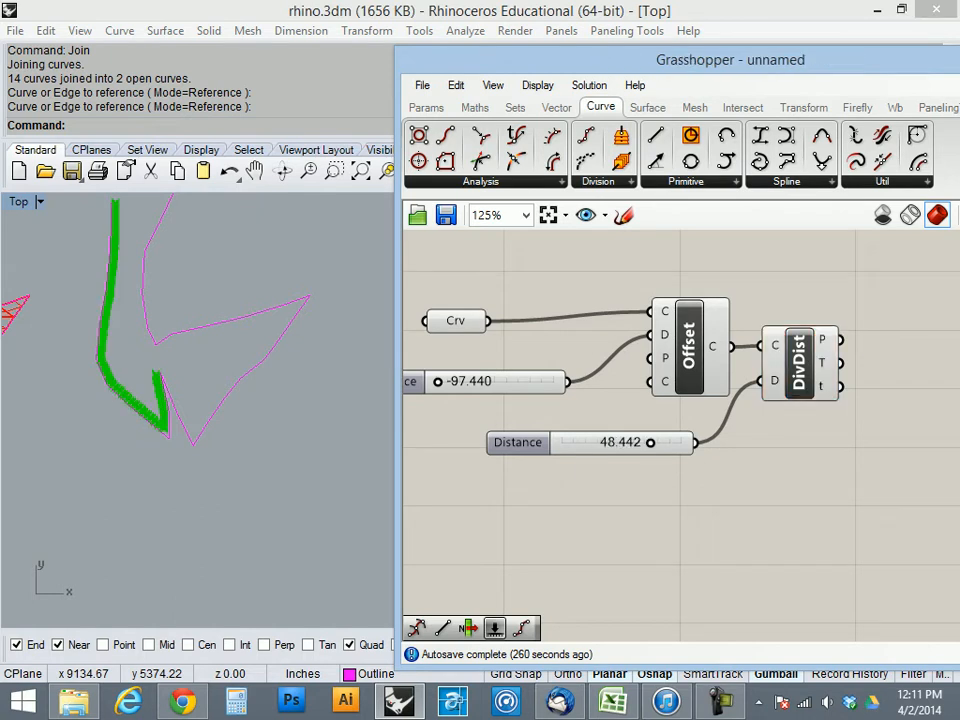
- Set the Distance slider feeding the Divide Distance component to 100
{"action": "double_click", "coordinate": [620, 442]}
{"action": "double_click", "coordinate": [620, 442]}
{"action": "type", "text": "100"}
{"action": "key", "text": "Return"}
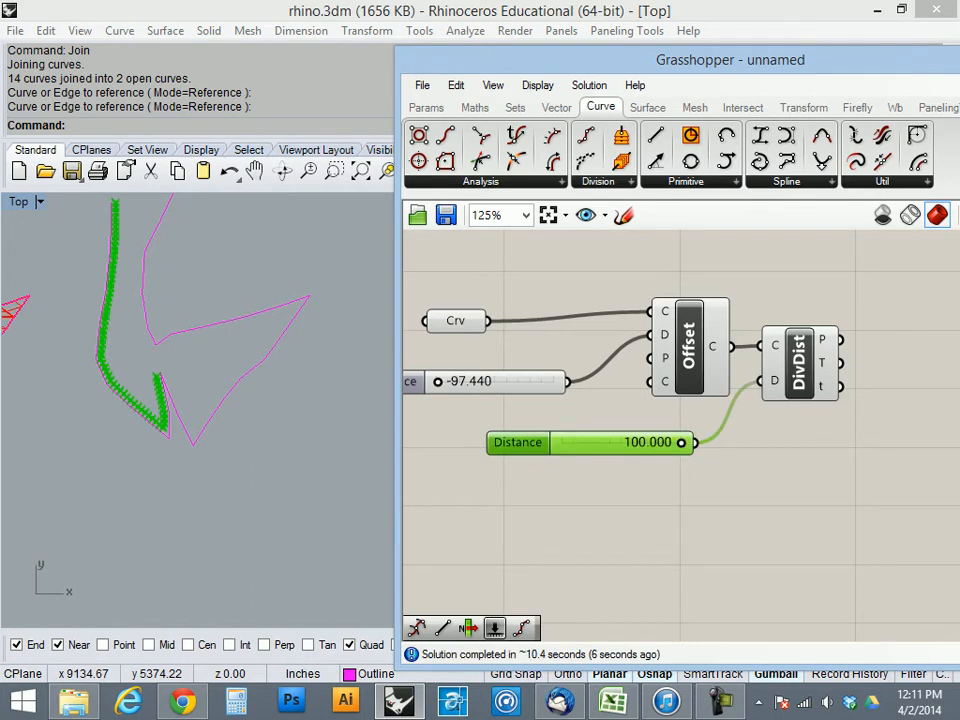
- Raise the division Distance slider's maximum to 10000 and set its value to 575.294
{"action": "right_click", "coordinate": [600, 440]}
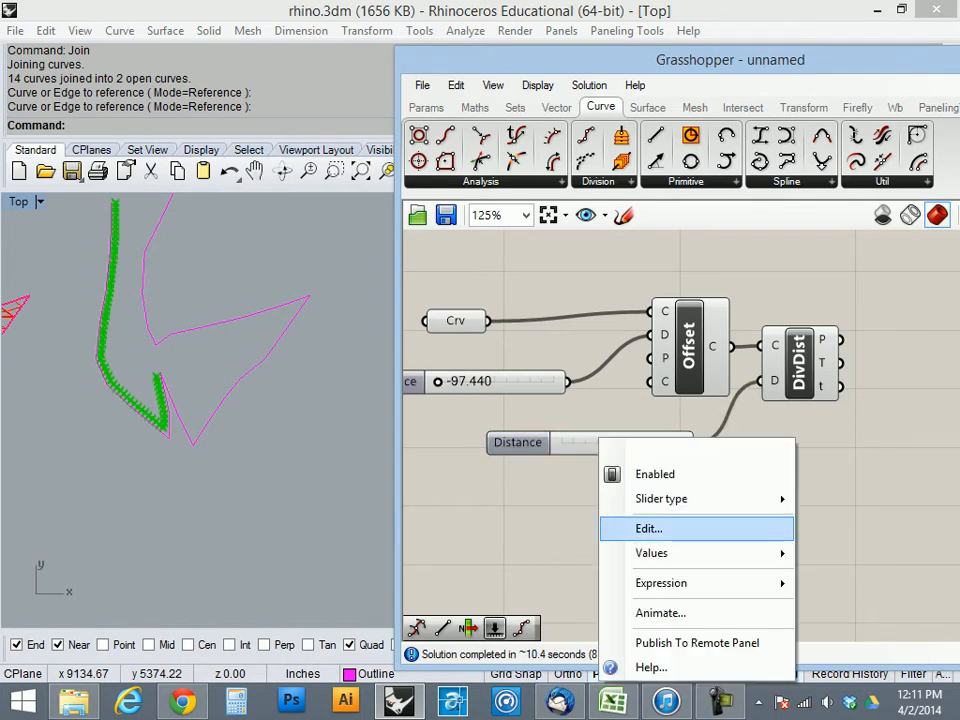
{"action": "left_click", "coordinate": [643, 527]}
{"action": "double_click", "coordinate": [657, 534]}
{"action": "type", "text": "10000"}
{"action": "key", "text": "Return"}
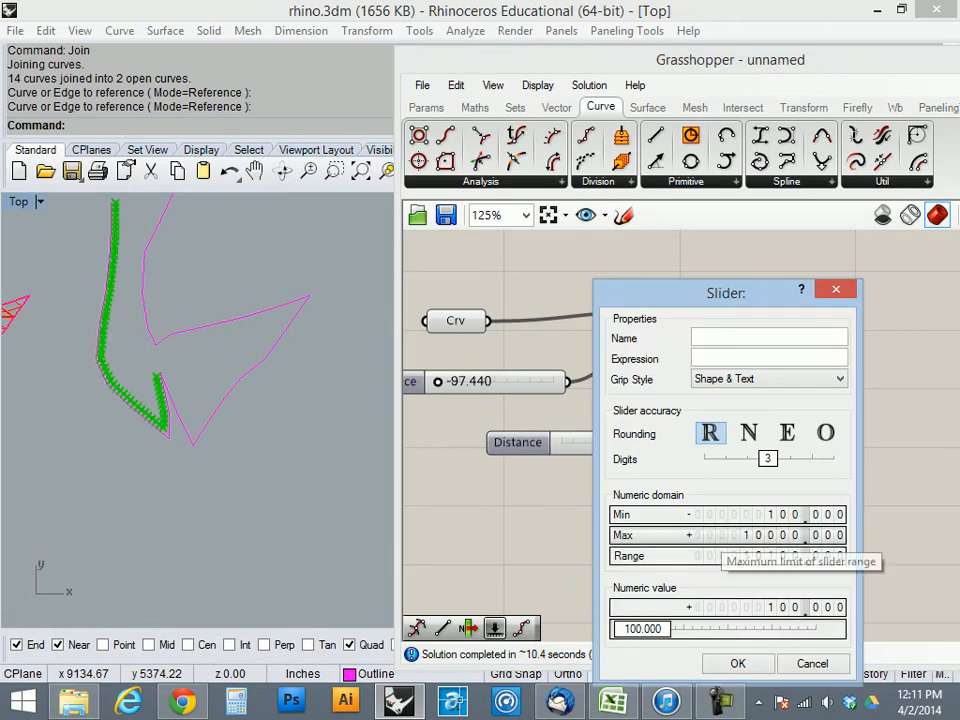
{"action": "left_click", "coordinate": [738, 663]}
{"action": "mouse_move", "coordinate": [563, 442]}
{"action": "left_mouse_down"}
{"action": "mouse_move", "coordinate": [690, 442]}
{"action": "mouse_move", "coordinate": [562, 442]}
{"action": "mouse_move", "coordinate": [589, 442]}
{"action": "mouse_move", "coordinate": [570, 442]}
{"action": "left_mouse_up"}
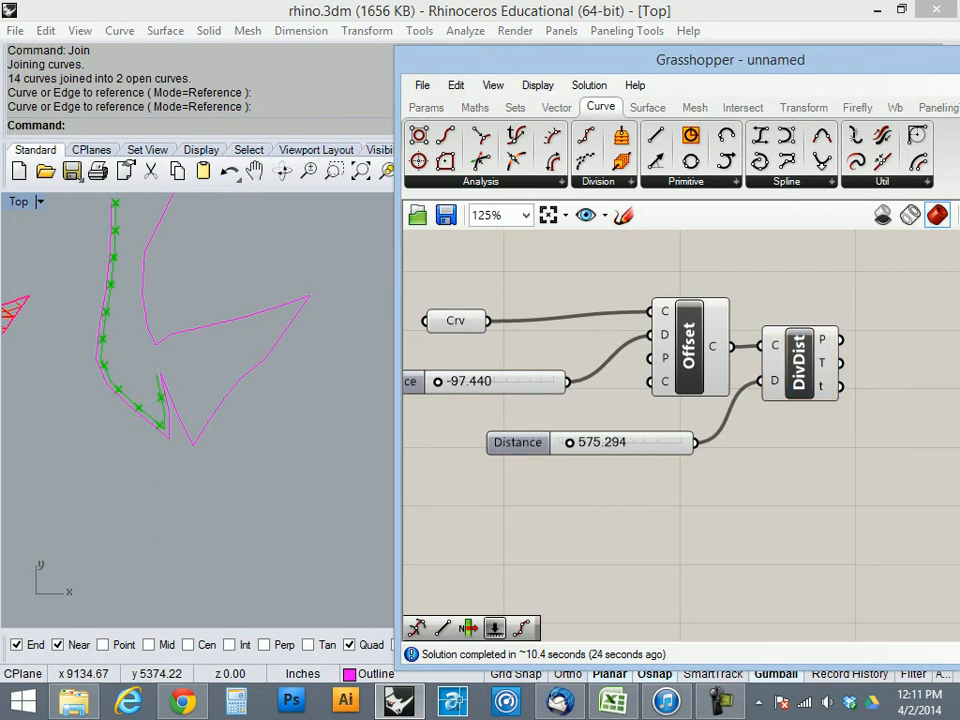
- Examine the spacing of the division points along the offset curve, from its upper end to the notch
{"action": "left_click", "coordinate": [60, 552]}
{"action": "scroll", "coordinate": [147, 411], "scroll_direction": "up", "scroll_amount": 12}
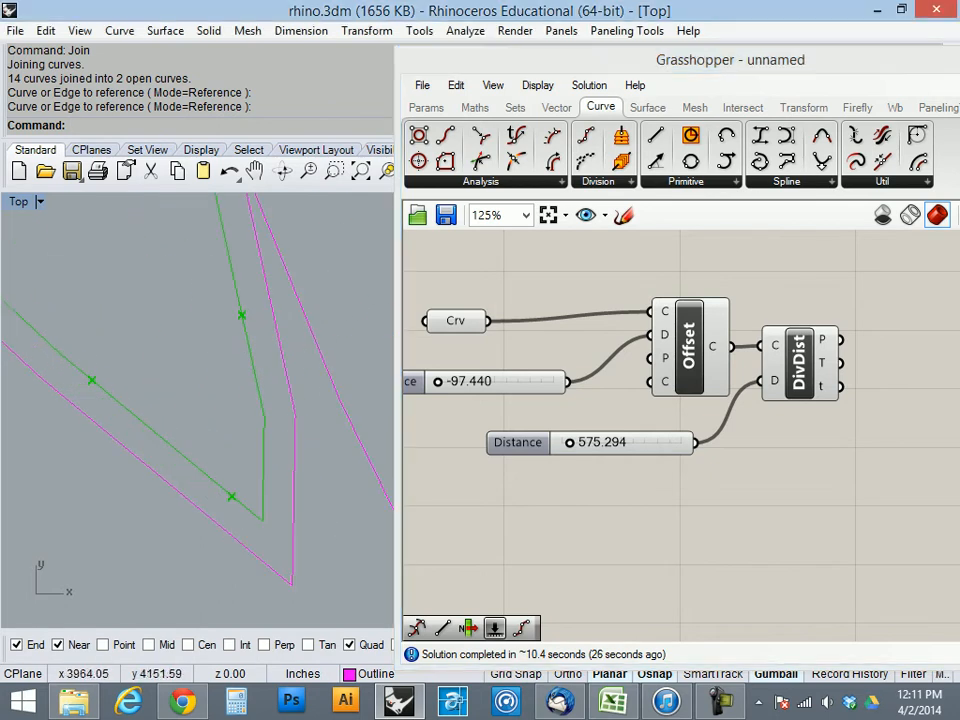
{"action": "scroll", "coordinate": [252, 430], "scroll_direction": "down", "scroll_amount": 16}
{"action": "scroll", "coordinate": [238, 236], "scroll_direction": "up", "scroll_amount": 5}
{"action": "scroll", "coordinate": [202, 226], "scroll_direction": "up", "scroll_amount": 10}
{"action": "scroll", "coordinate": [209, 326], "scroll_direction": "down", "scroll_amount": 8}
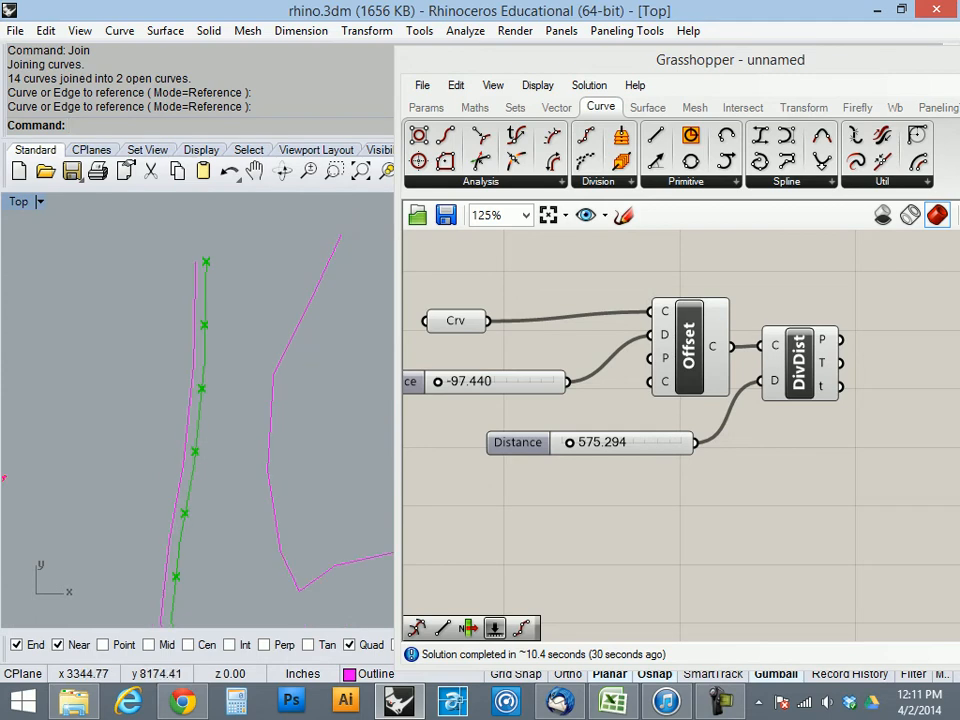
{"action": "double_click", "coordinate": [18, 202]}
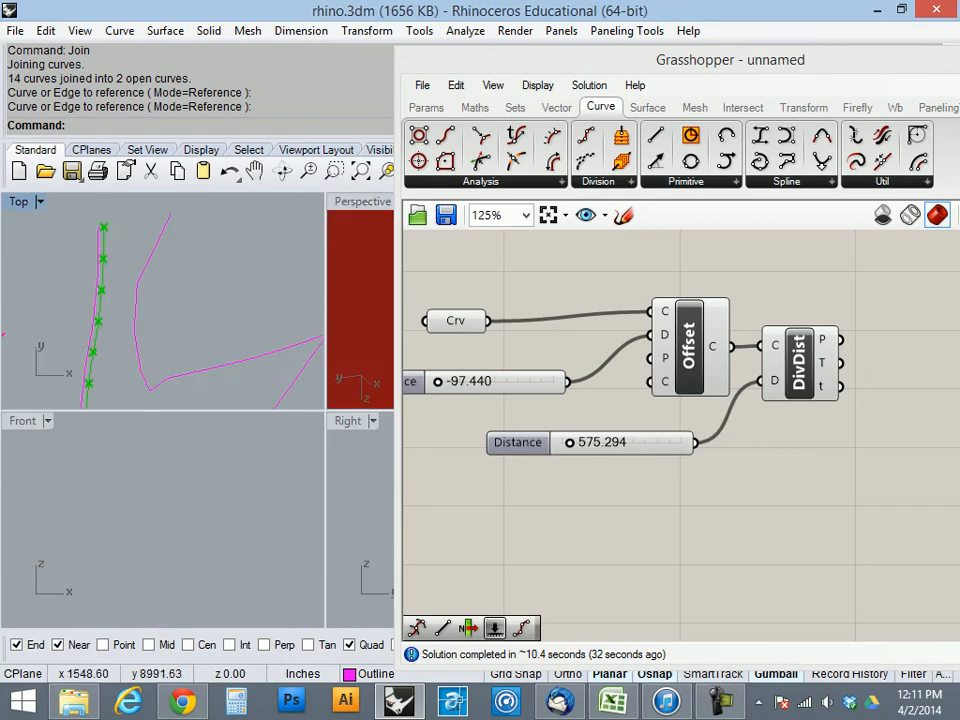
{"action": "double_click", "coordinate": [18, 202]}
{"action": "scroll", "coordinate": [190, 240], "scroll_direction": "down", "scroll_amount": 5}
{"action": "scroll", "coordinate": [262, 492], "scroll_direction": "up", "scroll_amount": 15}
{"action": "scroll", "coordinate": [297, 353], "scroll_direction": "down", "scroll_amount": 2}
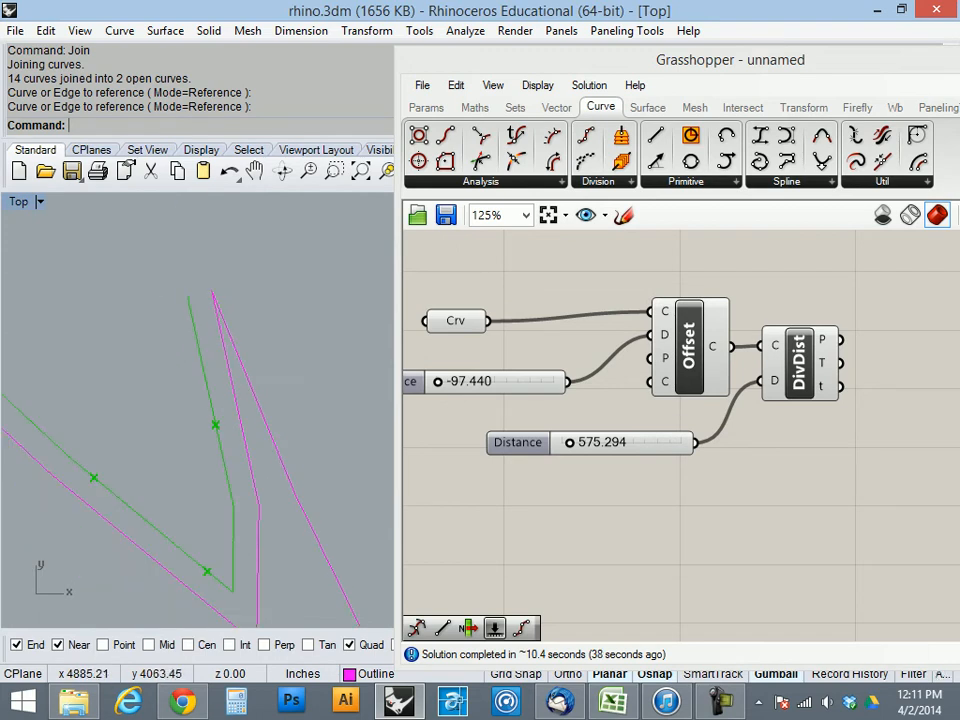
- Set the division distance to 733.726 and check the points along the offset curve and around the notch
{"action": "left_click_drag", "start_coordinate": [570, 442], "coordinate": [572, 442]}
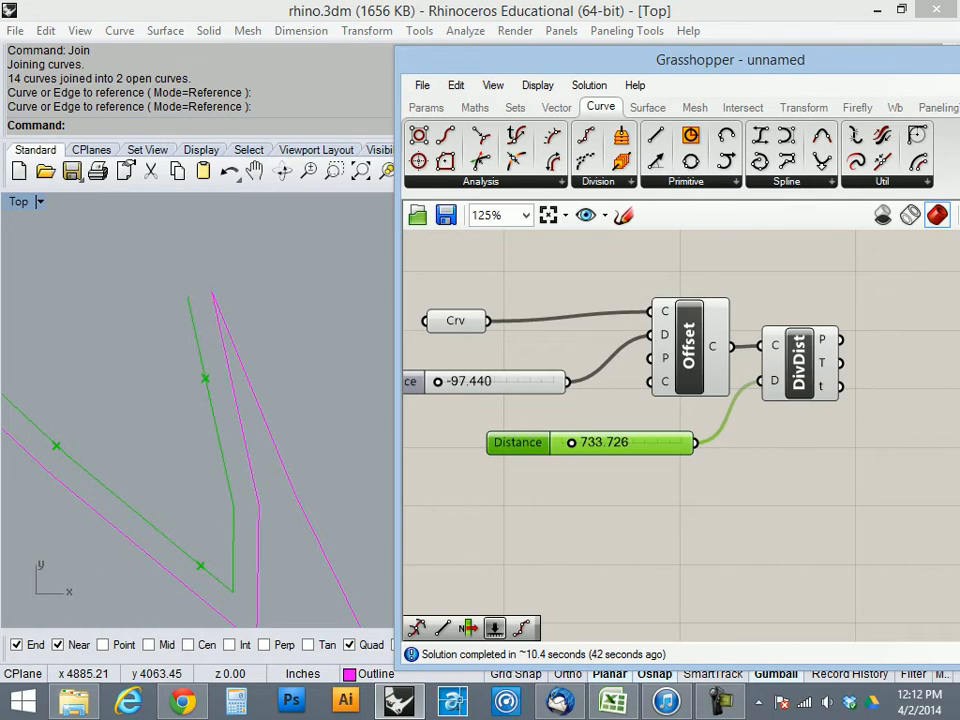
{"action": "scroll", "coordinate": [200, 420], "scroll_direction": "down", "scroll_amount": 4}
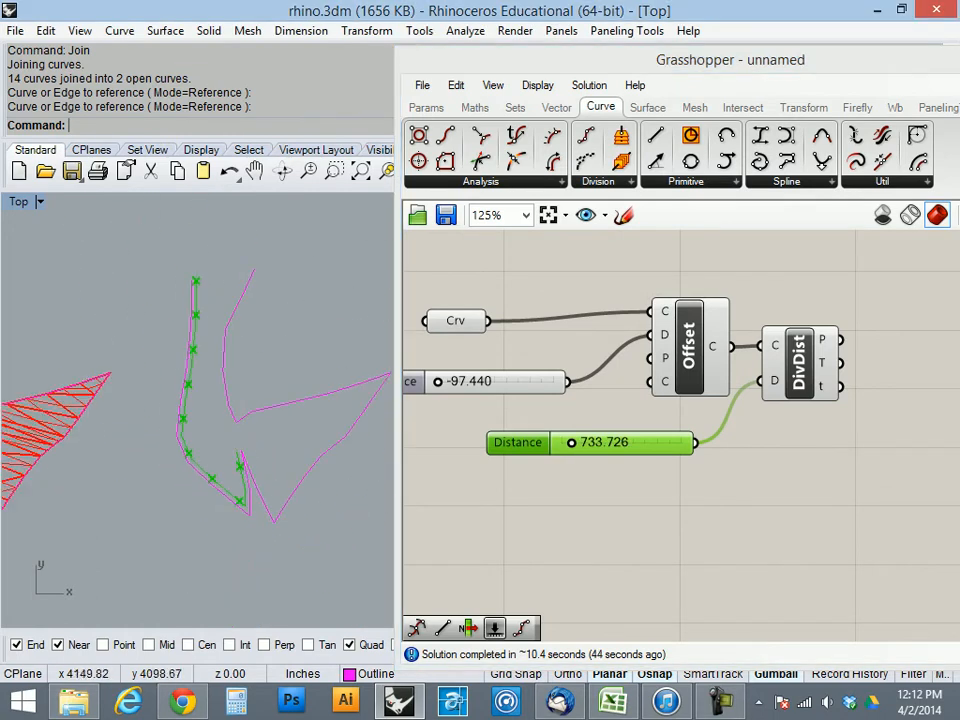
{"action": "scroll", "coordinate": [198, 275], "scroll_direction": "up", "scroll_amount": 4}
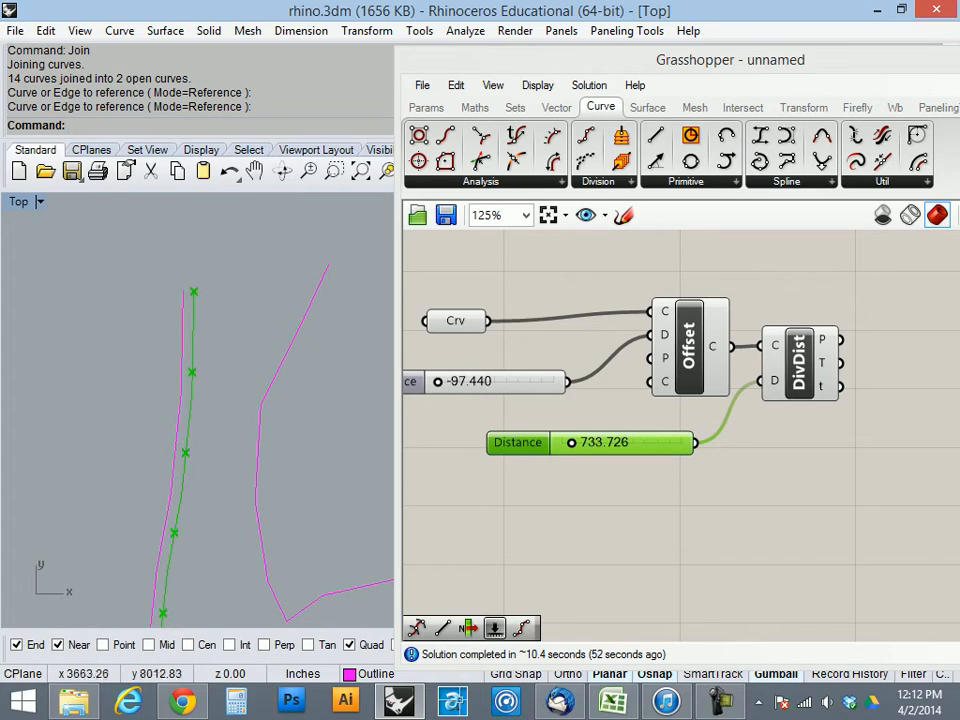
{"action": "scroll", "coordinate": [180, 402], "scroll_direction": "down", "scroll_amount": 10}
{"action": "scroll", "coordinate": [185, 468], "scroll_direction": "up", "scroll_amount": 8}
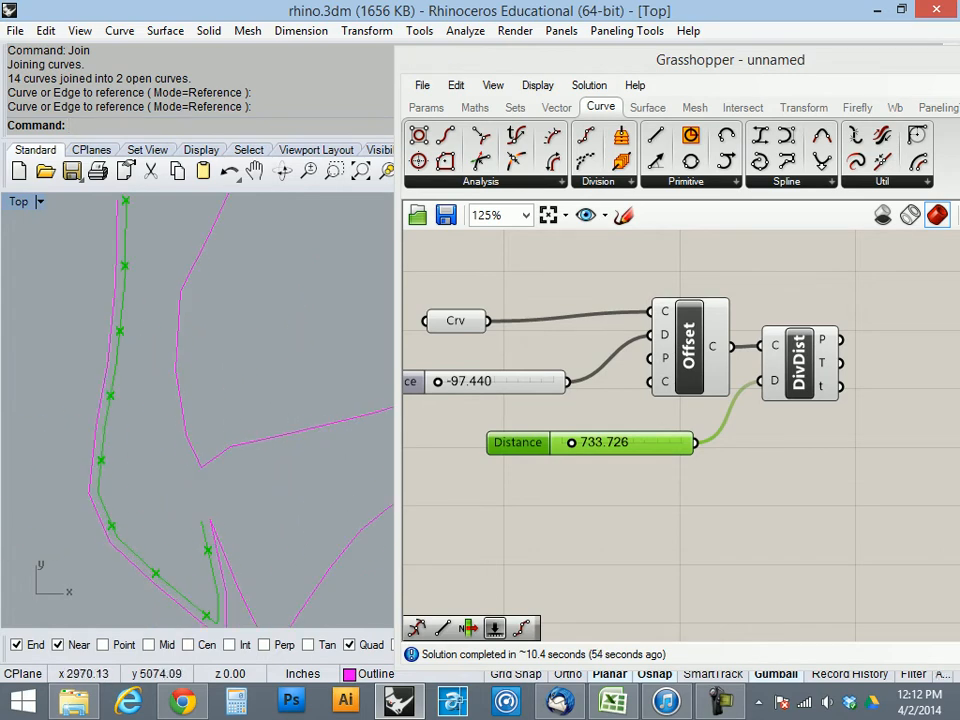
{"action": "scroll", "coordinate": [117, 443], "scroll_direction": "down", "scroll_amount": 3}
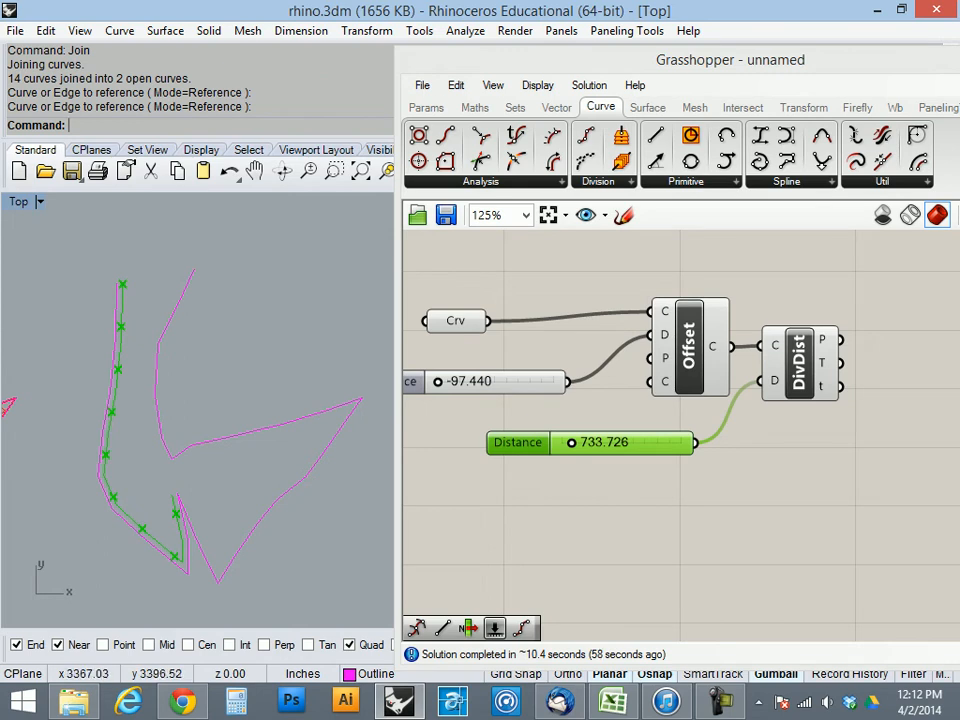
{"action": "scroll", "coordinate": [108, 531], "scroll_direction": "up", "scroll_amount": 4}
{"action": "scroll", "coordinate": [235, 431], "scroll_direction": "down", "scroll_amount": 6}
{"action": "scroll", "coordinate": [242, 487], "scroll_direction": "up", "scroll_amount": 10}
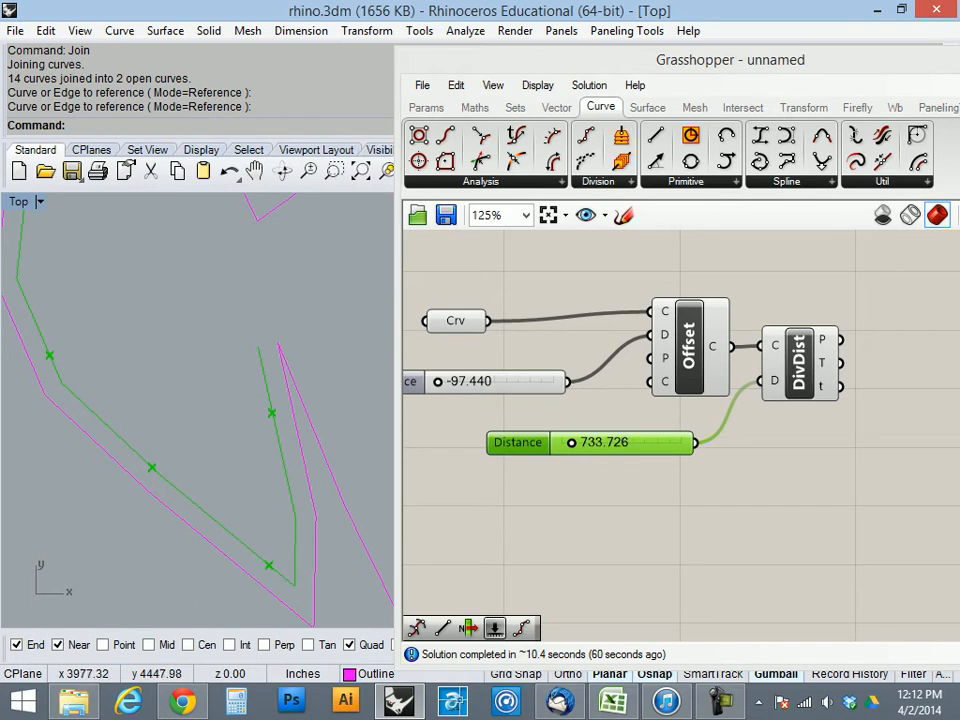
{"action": "scroll", "coordinate": [135, 439], "scroll_direction": "down", "scroll_amount": 5}
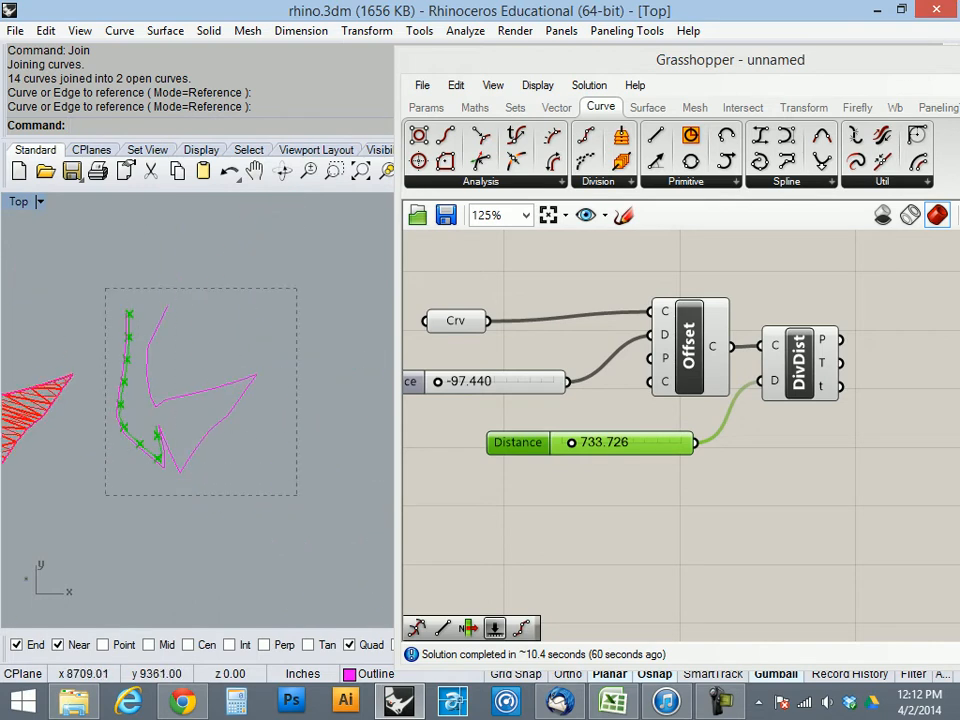
- Explode all of the outline's curves in the Top view into single segments
{"action": "left_click_drag", "start_coordinate": [105, 289], "coordinate": [105, 289]}
{"action": "type", "text": "Exp"}
{"action": "key", "text": "Return"}
- Join the outline's left-hand segments, from the upper end down to the lower corner before the notch, into one curve
{"action": "left_click", "coordinate": [98, 432]}
{"action": "left_click", "coordinate": [124, 358]}
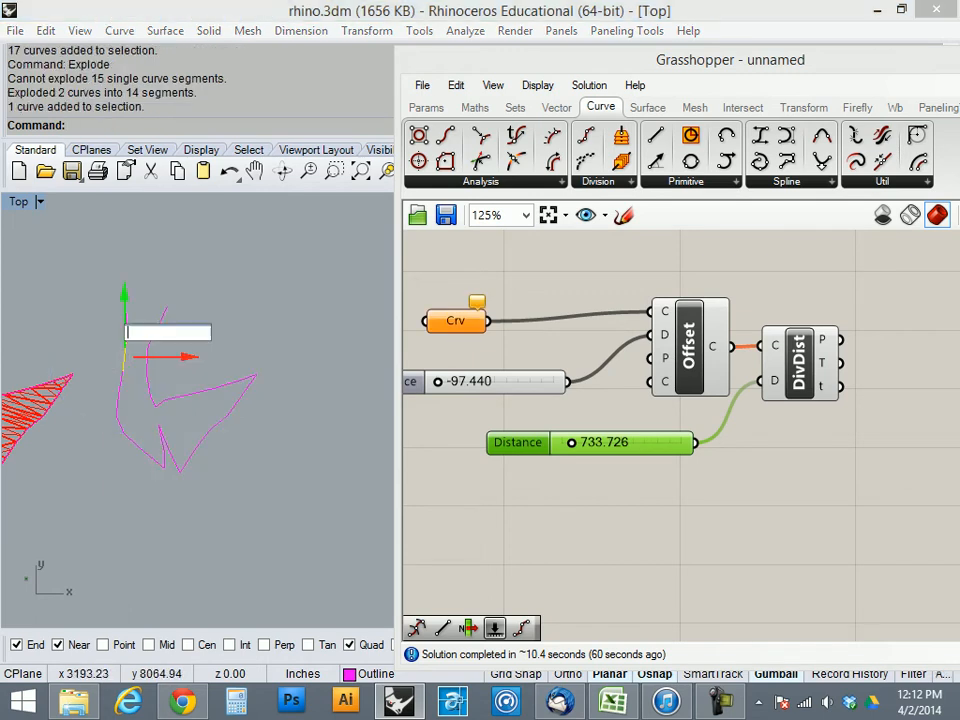
{"action": "scroll", "coordinate": [118, 375], "scroll_direction": "up", "scroll_amount": 5}
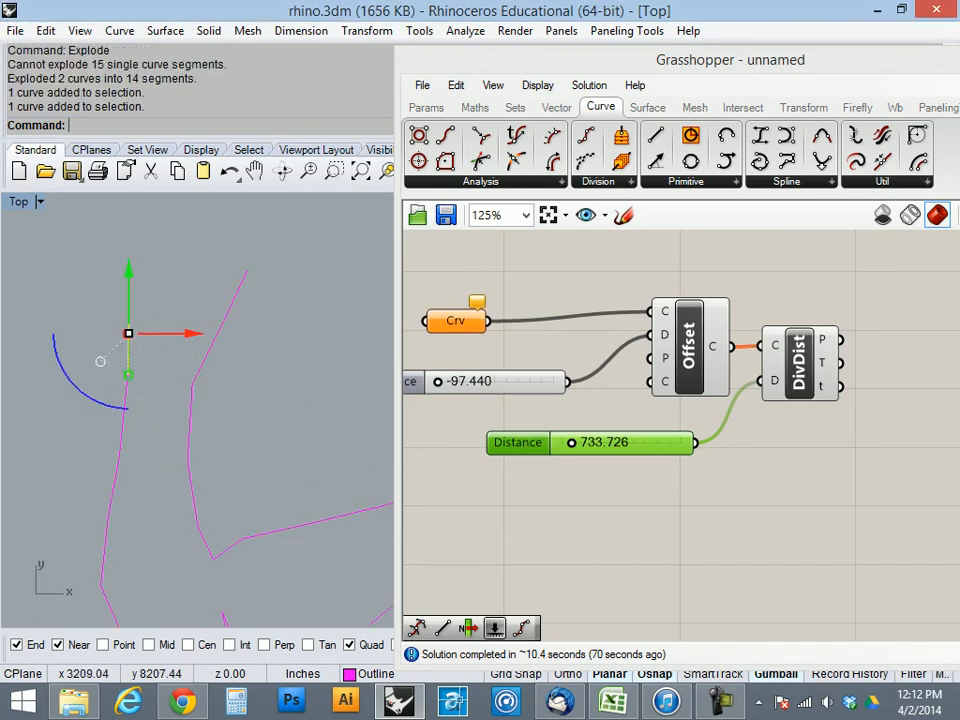
{"action": "left_click", "coordinate": [123, 427], "text": "shift"}
{"action": "left_click", "coordinate": [115, 484], "text": "shift"}
{"action": "left_click", "coordinate": [106, 541], "text": "shift"}
{"action": "scroll", "coordinate": [112, 535], "scroll_direction": "down", "scroll_amount": 4}
{"action": "scroll", "coordinate": [120, 540], "scroll_direction": "up", "scroll_amount": 4}
{"action": "left_click", "coordinate": [124, 533], "text": "shift"}
{"action": "left_click", "coordinate": [154, 568], "text": "shift"}
{"action": "left_click", "coordinate": [216, 622], "text": "shift"}
{"action": "scroll", "coordinate": [184, 371], "scroll_direction": "down", "scroll_amount": 4}
{"action": "scroll", "coordinate": [214, 565], "scroll_direction": "up", "scroll_amount": 6}
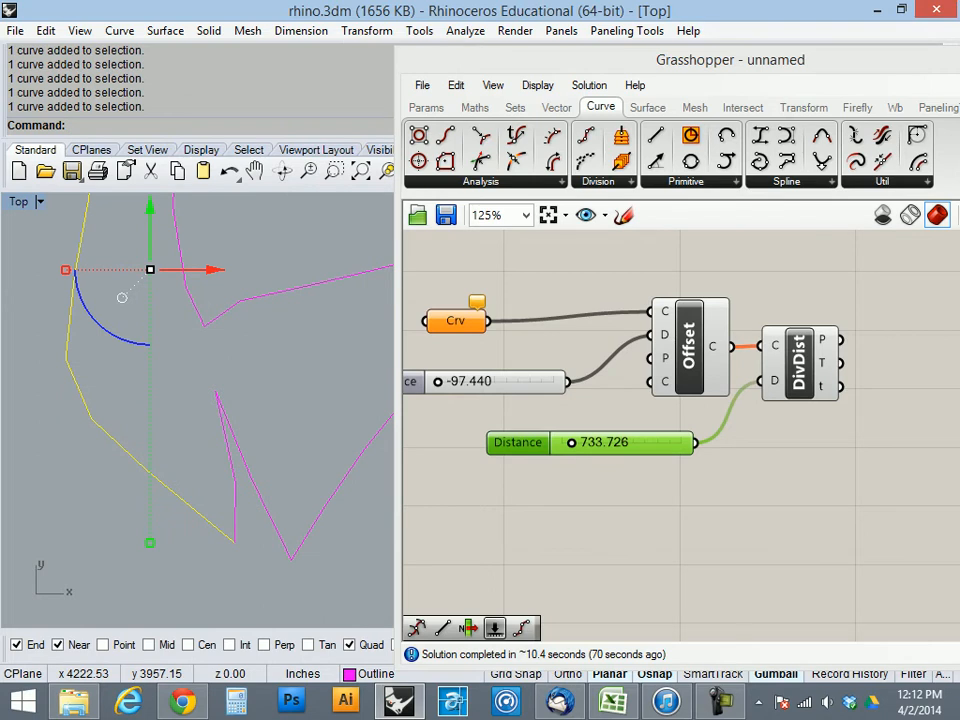
{"action": "type", "text": "Join"}
{"action": "key", "text": "Return"}
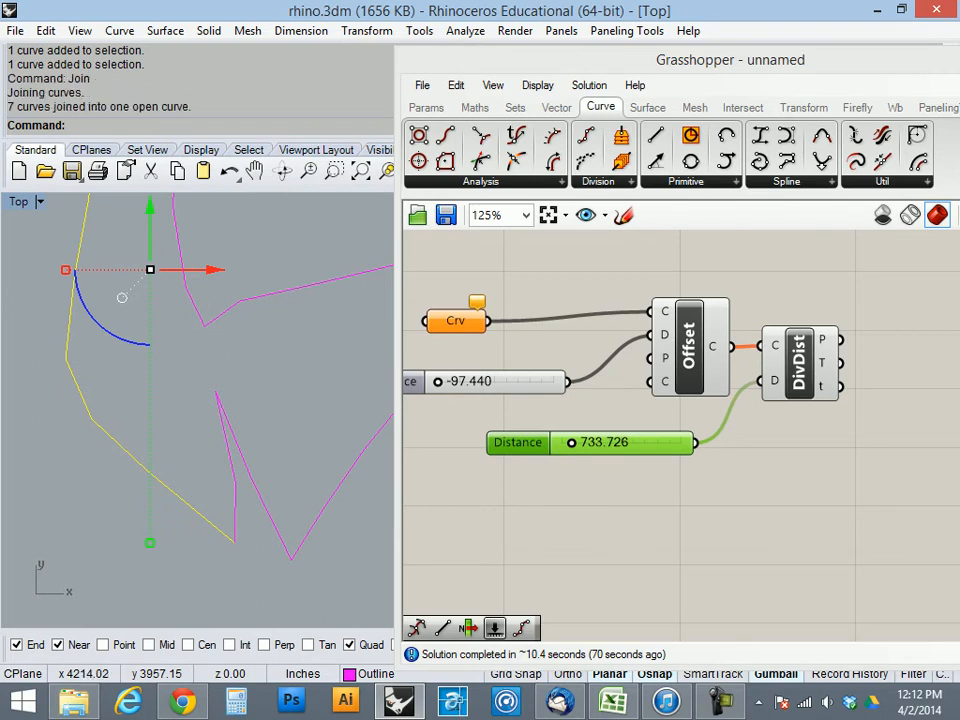
- Reference the newly joined left-hand curve in the Crv parameter and check its offset and division points
{"action": "key", "text": "Escape"}
{"action": "right_click", "coordinate": [455, 320]}
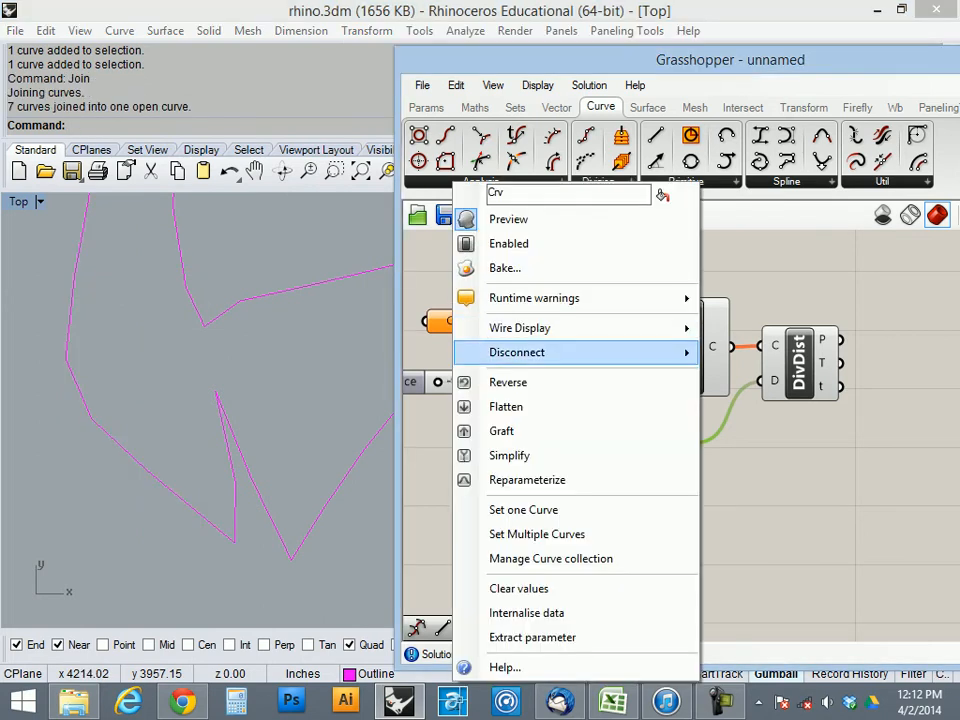
{"action": "left_click", "coordinate": [523, 510]}
{"action": "left_click", "coordinate": [78, 330]}
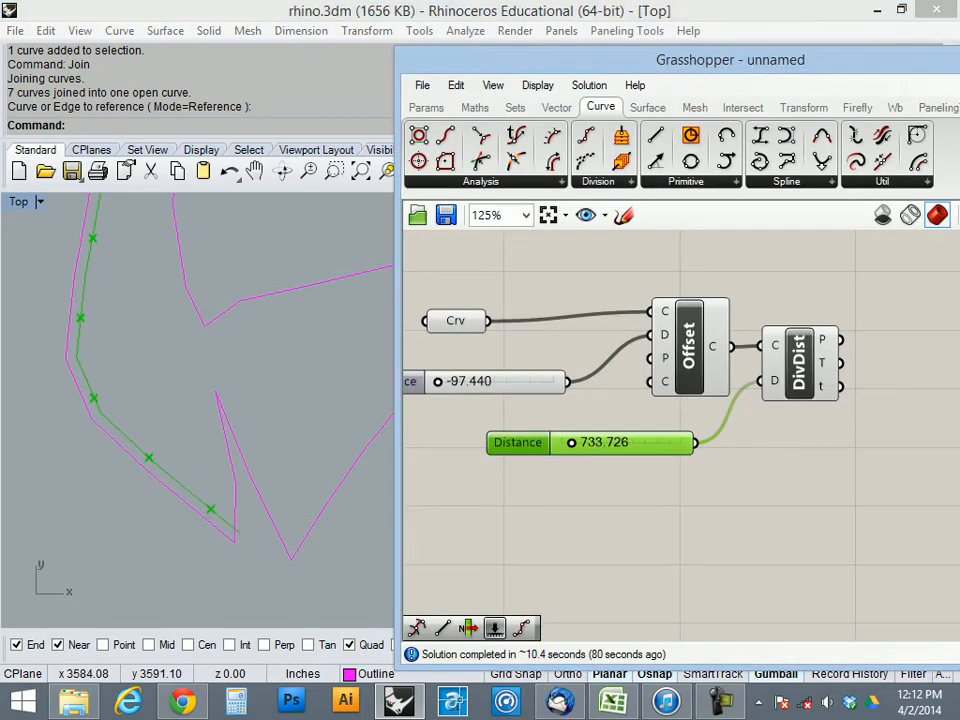
{"action": "scroll", "coordinate": [160, 568], "scroll_direction": "down", "scroll_amount": 10}
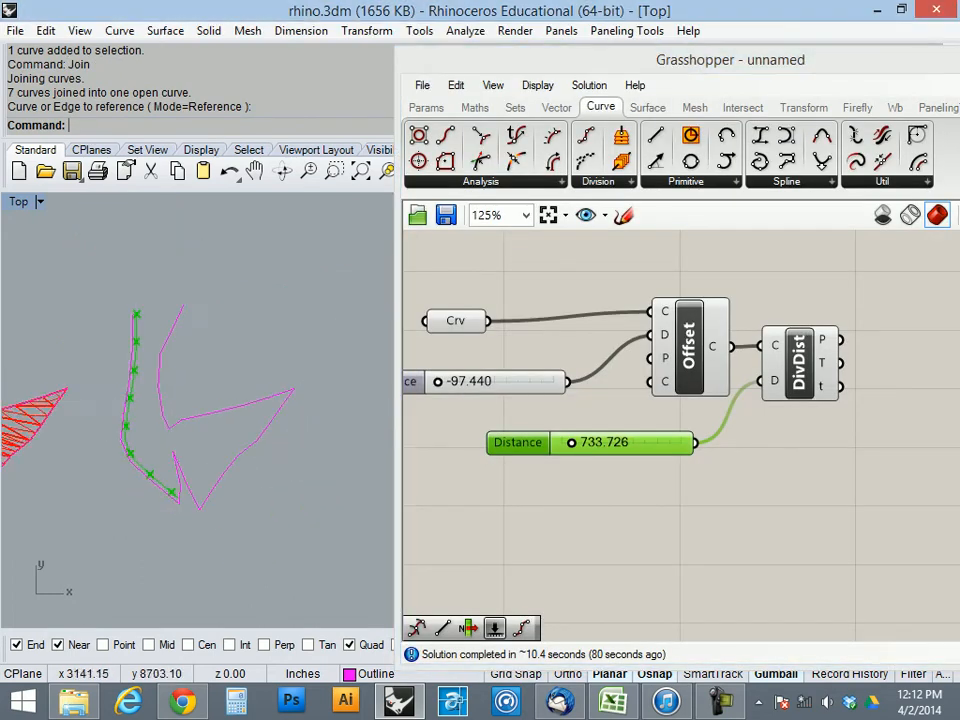
{"action": "scroll", "coordinate": [136, 310], "scroll_direction": "up", "scroll_amount": 4}
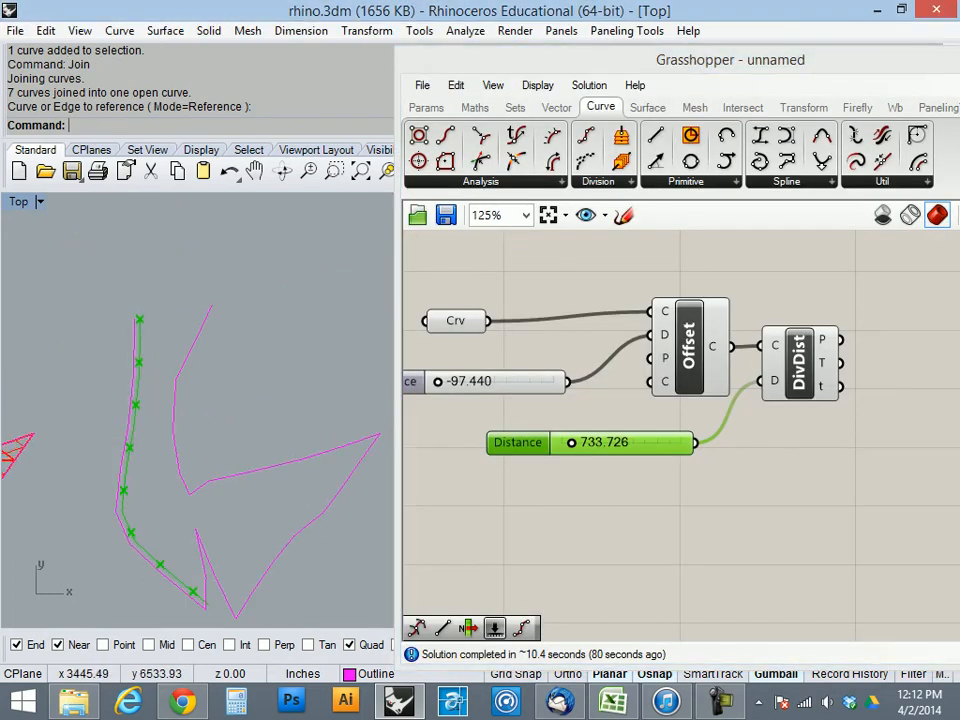
{"action": "scroll", "coordinate": [121, 338], "scroll_direction": "up", "scroll_amount": 2}
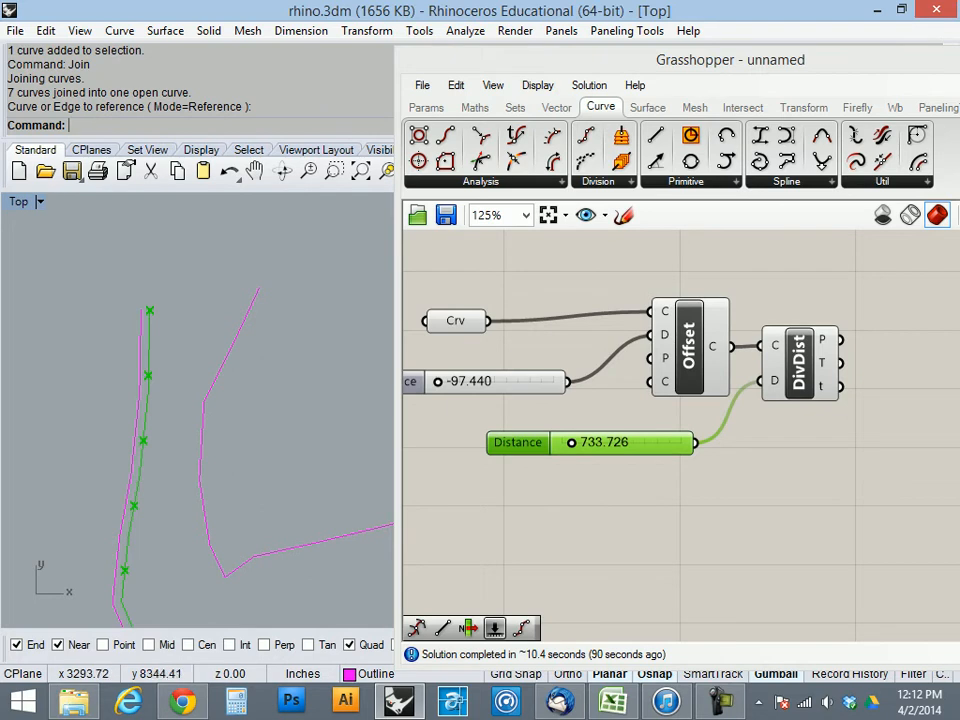
- Try placing a Divide Length and a Divide Curve component on the canvas, removing each again
{"action": "left_click", "coordinate": [602, 182]}
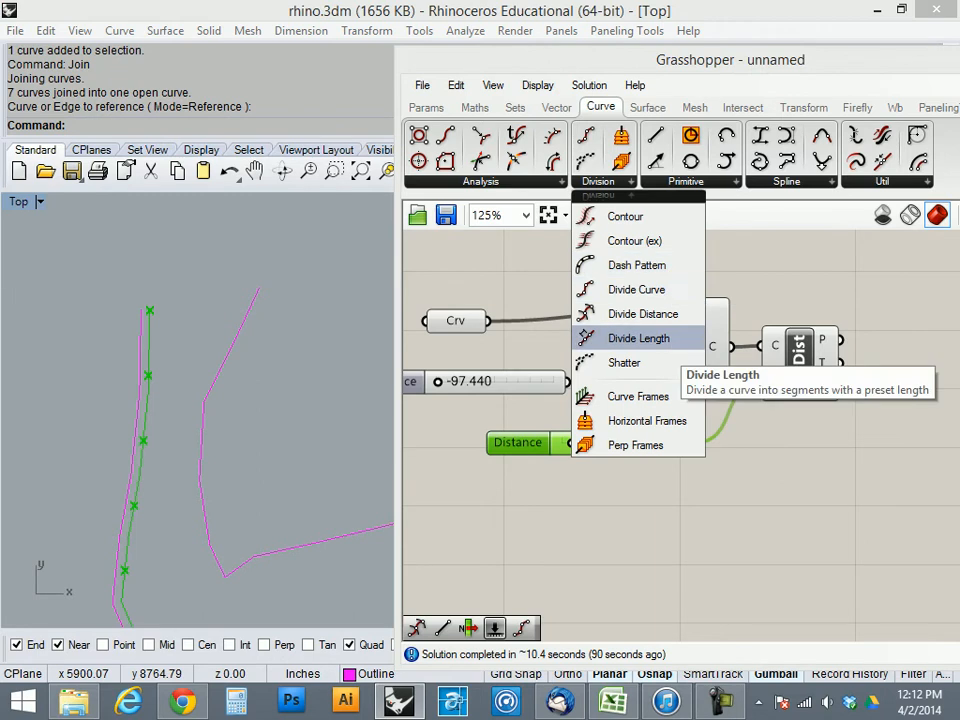
{"action": "left_click", "coordinate": [640, 338]}
{"action": "left_click", "coordinate": [822, 497]}
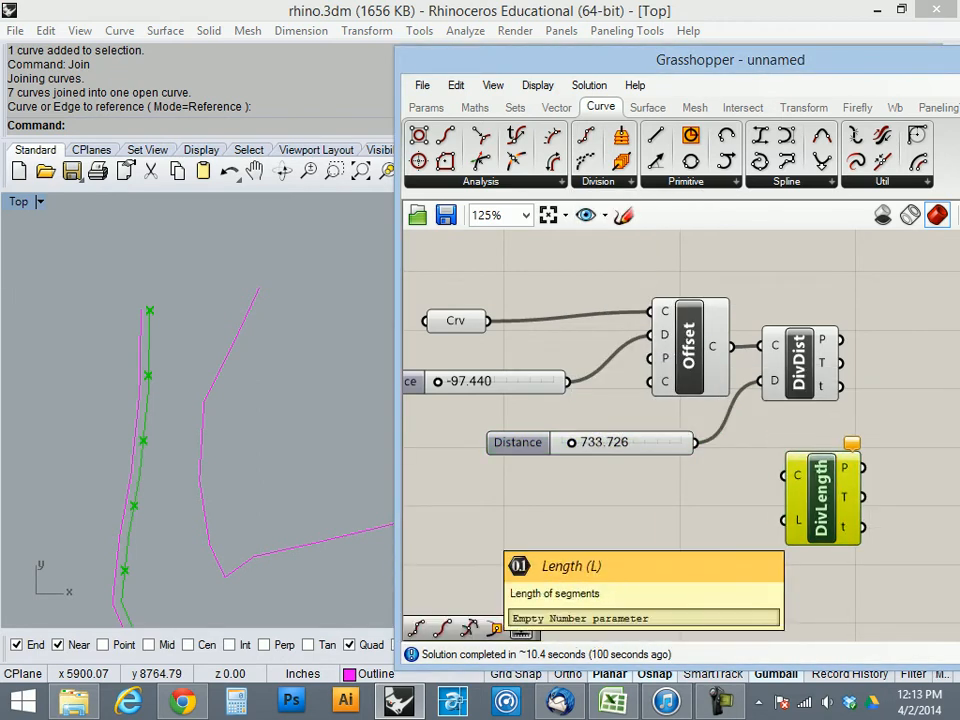
{"action": "key", "text": "Delete"}
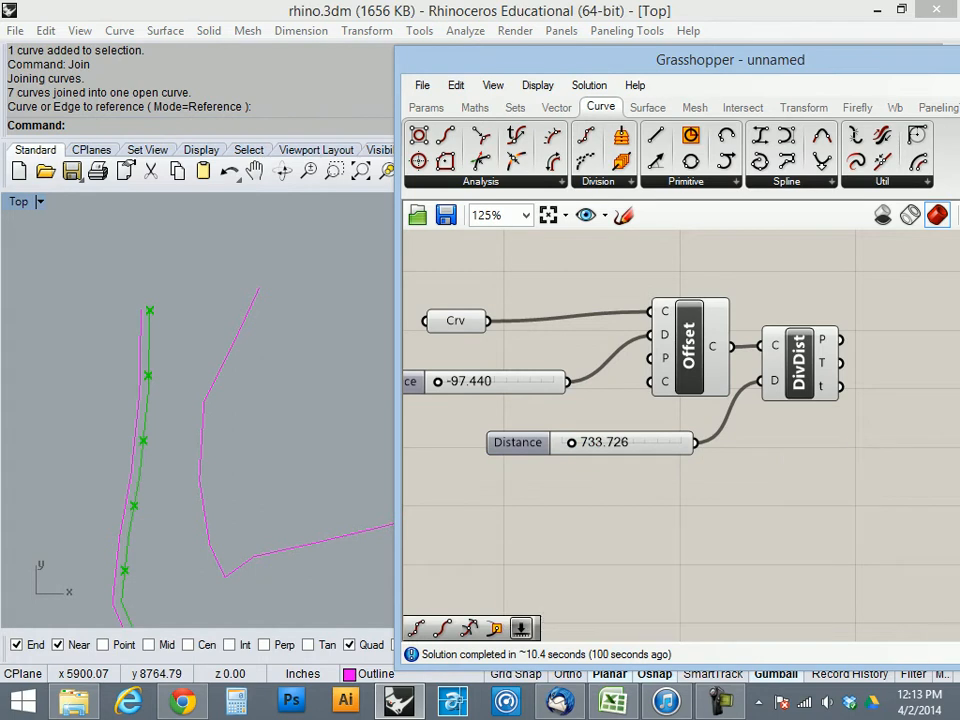
{"action": "left_click", "coordinate": [600, 182]}
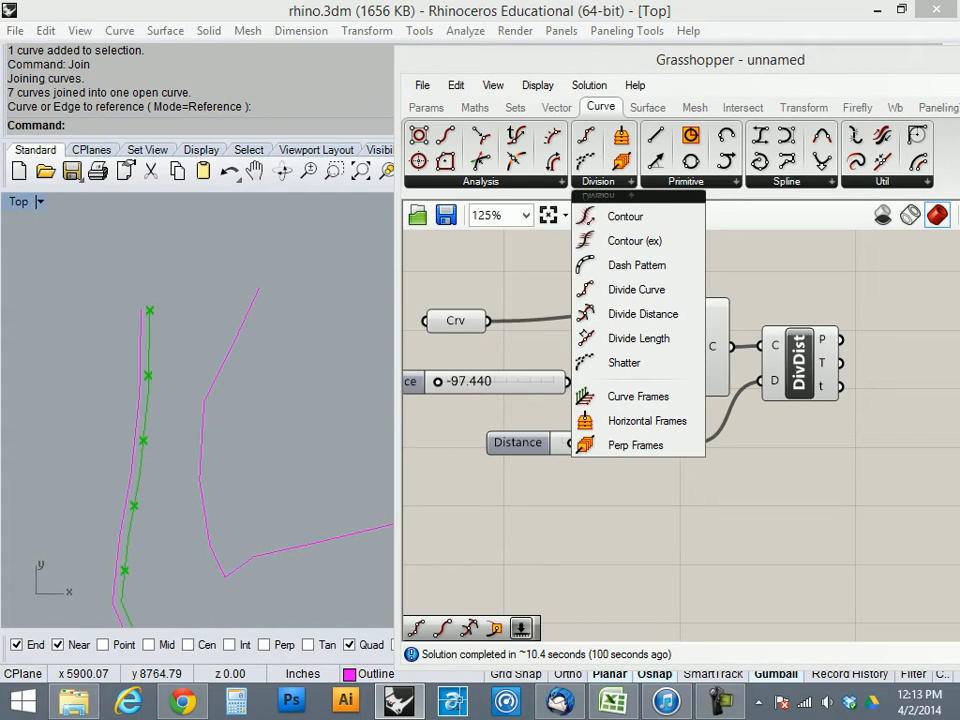
{"action": "left_click_drag", "start_coordinate": [636, 289], "coordinate": [830, 560]}
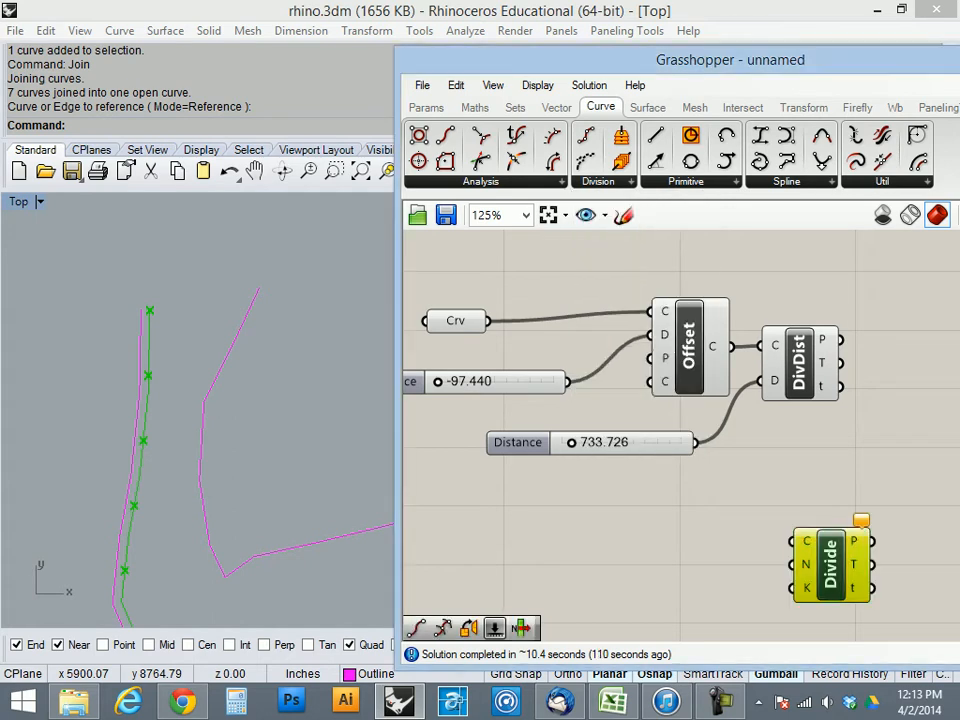
{"action": "key", "text": "Delete"}
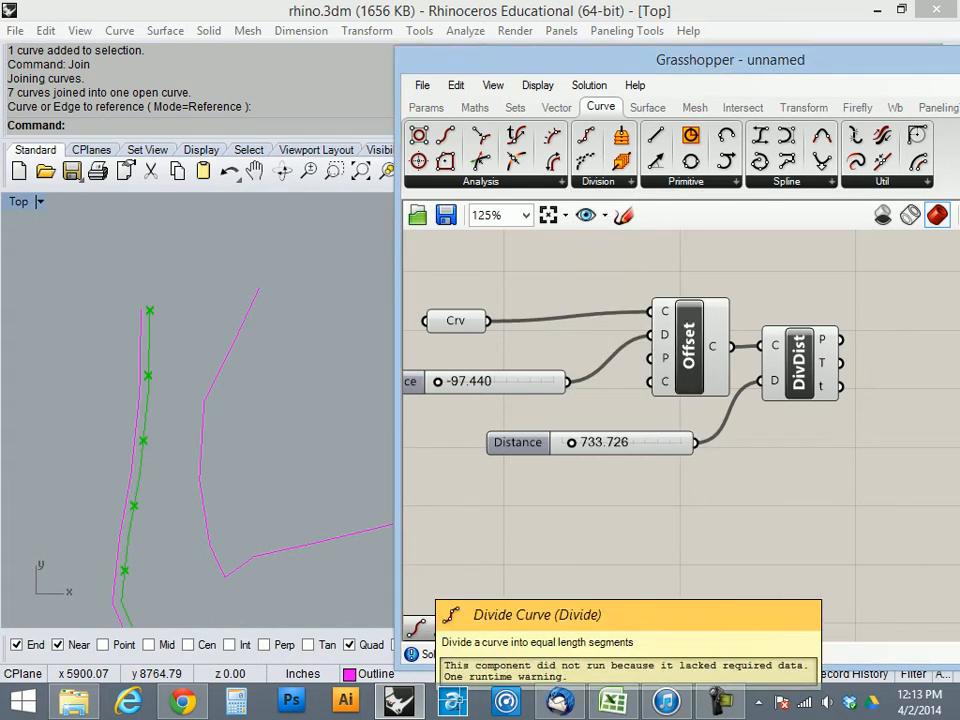
- Inspect the Divide Distance points on the shortened offset curve against the whole outline
{"action": "left_click", "coordinate": [155, 322]}
{"action": "scroll", "coordinate": [154, 321], "scroll_direction": "up", "scroll_amount": 14}
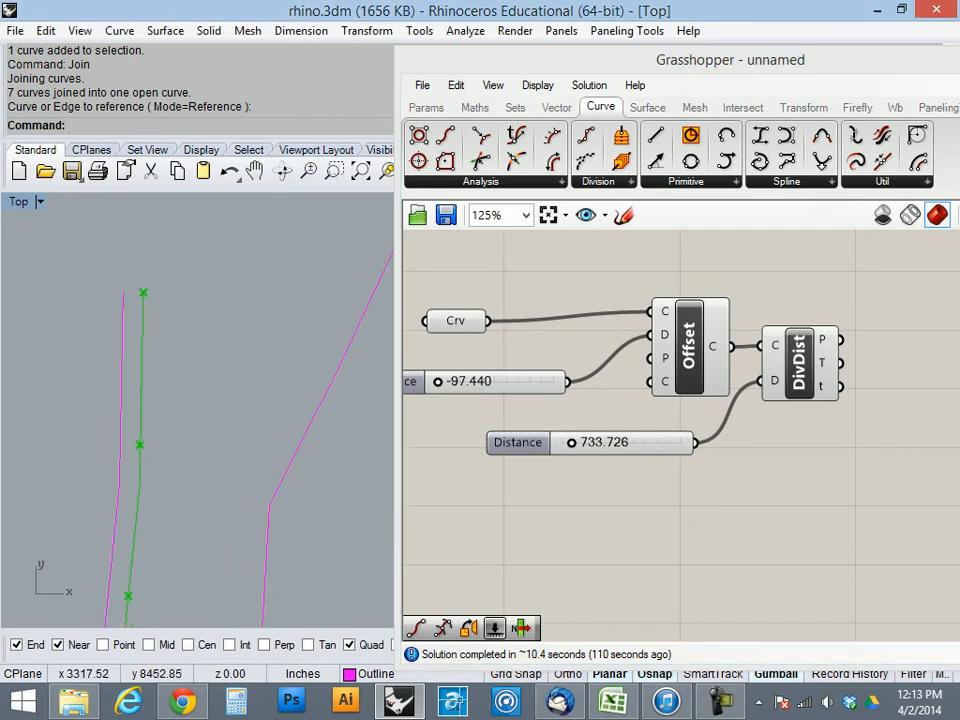
{"action": "scroll", "coordinate": [118, 278], "scroll_direction": "down", "scroll_amount": 20}
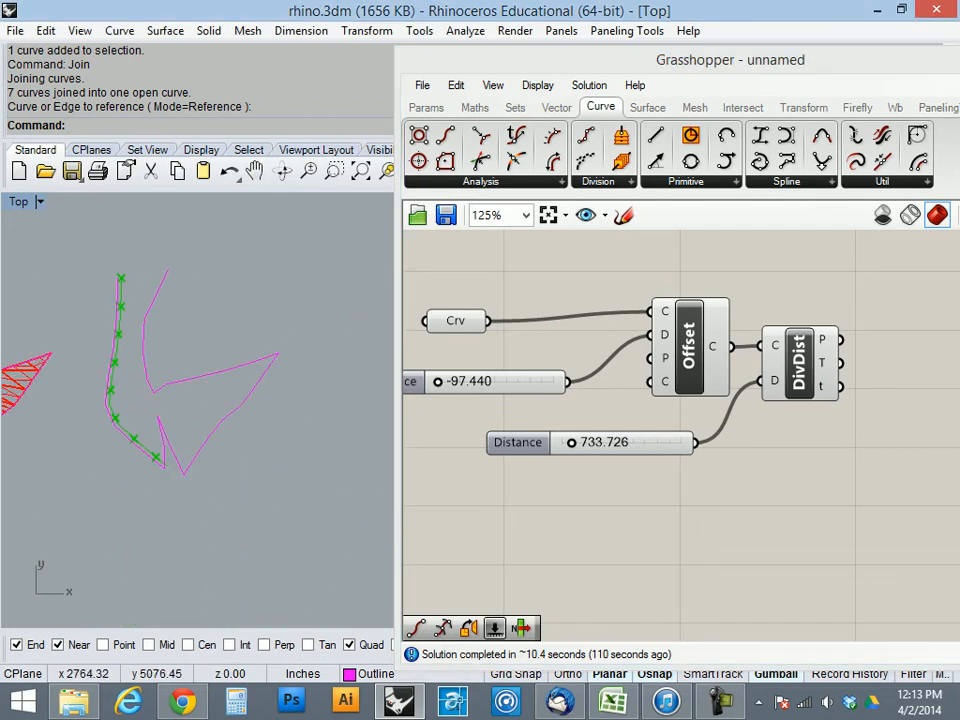
{"action": "scroll", "coordinate": [82, 411], "scroll_direction": "up", "scroll_amount": 6}
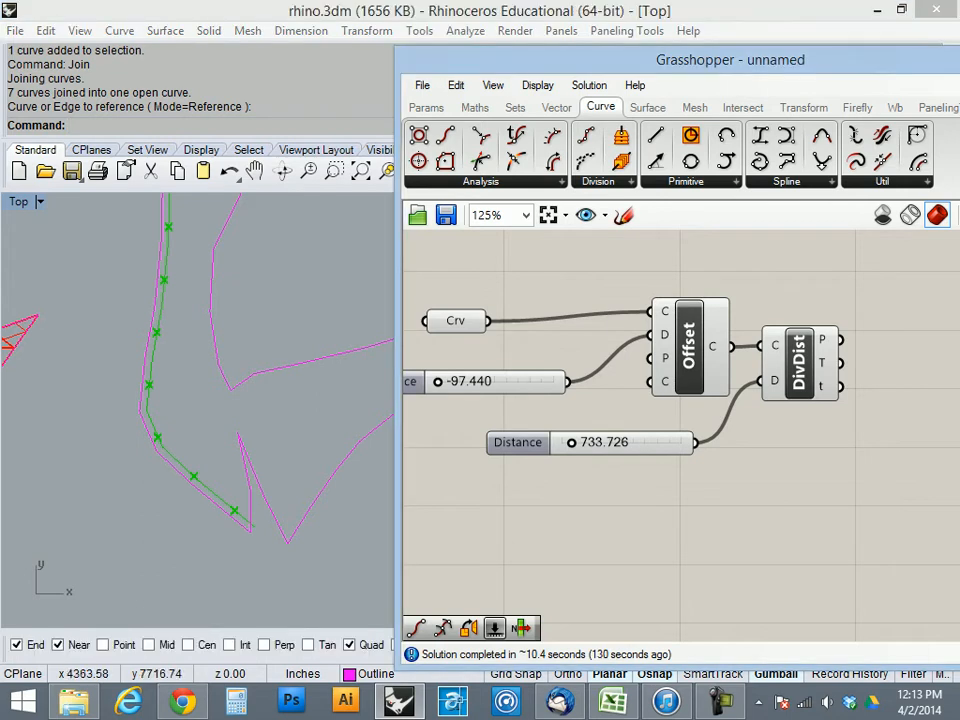
{"action": "scroll", "coordinate": [113, 443], "scroll_direction": "down", "scroll_amount": 6}
{"action": "scroll", "coordinate": [241, 409], "scroll_direction": "up", "scroll_amount": 4}
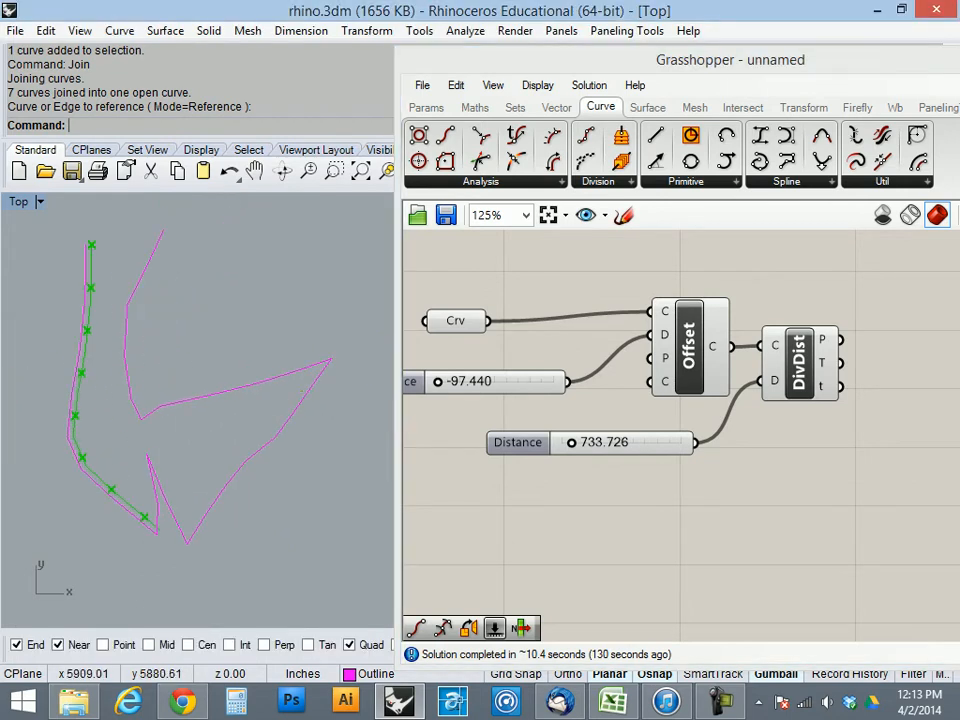
- Join the outline segments along the upper edge of the right-hand lobe, from its tip to the inner corner, into one curve
{"action": "left_click", "coordinate": [246, 387]}
{"action": "left_click", "coordinate": [298, 372]}
{"action": "left_click", "coordinate": [284, 393]}
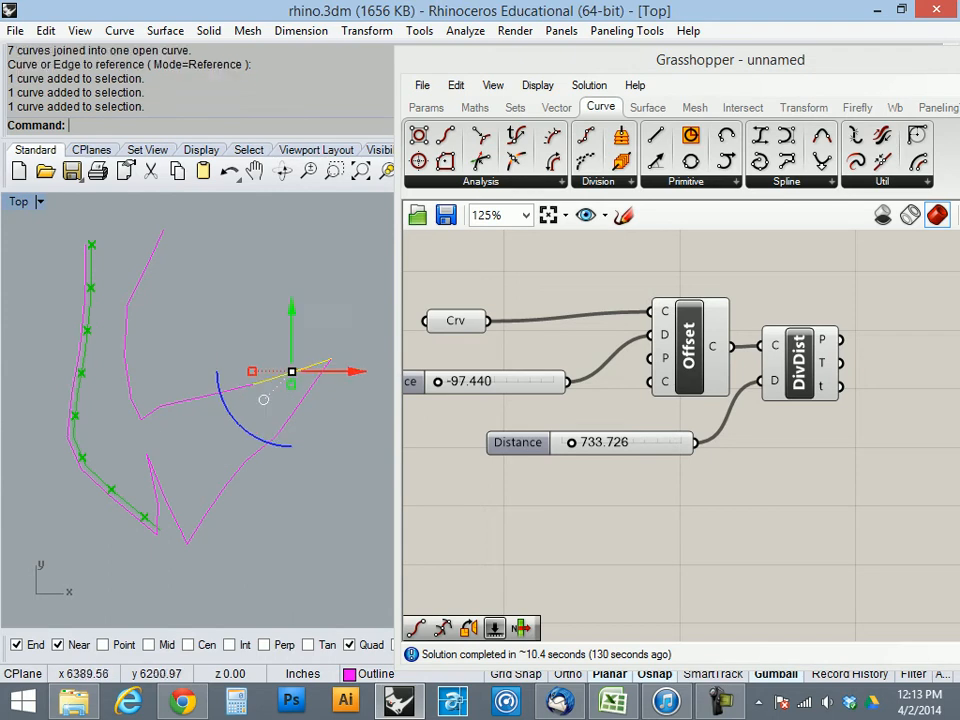
{"action": "left_click", "coordinate": [240, 404]}
{"action": "left_click", "coordinate": [187, 401], "text": "shift"}
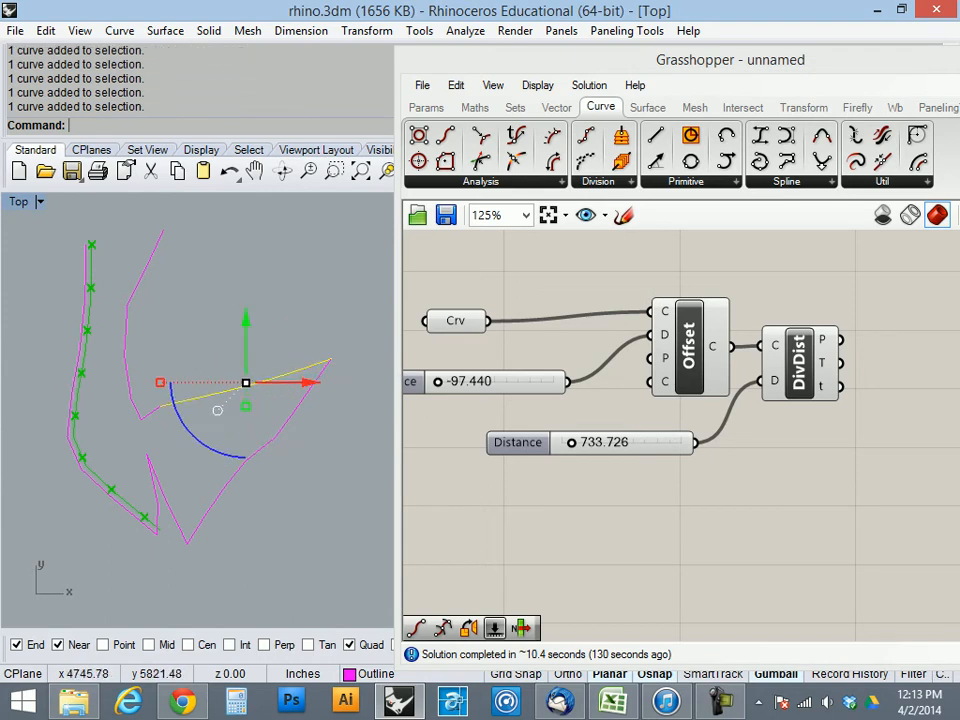
{"action": "left_click", "coordinate": [154, 410], "text": "shift"}
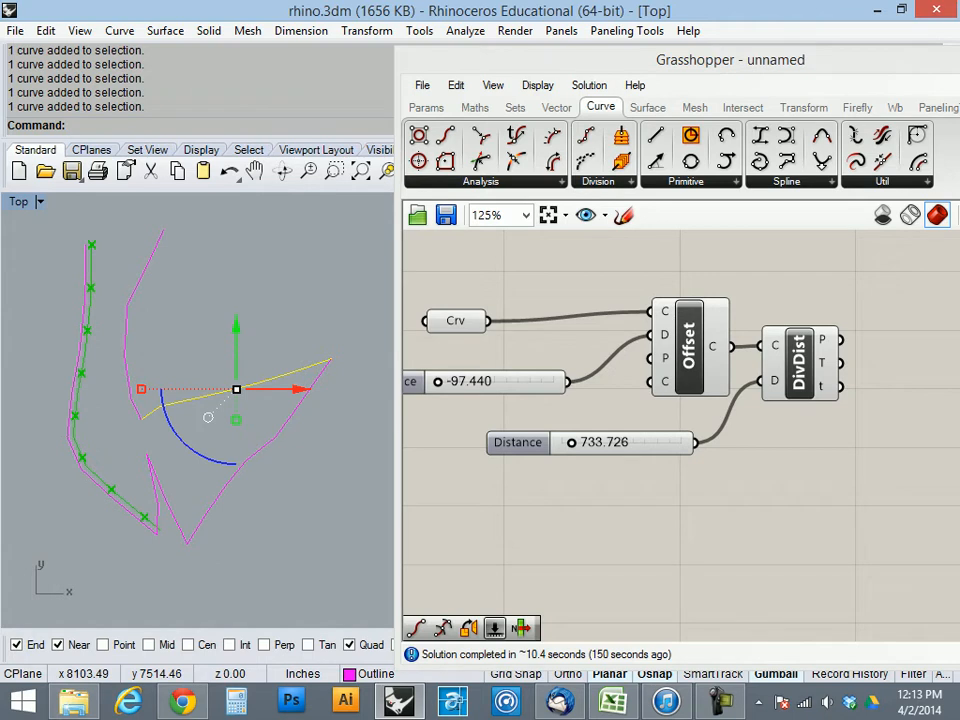
{"action": "type", "text": "join"}
{"action": "key", "text": "Return"}
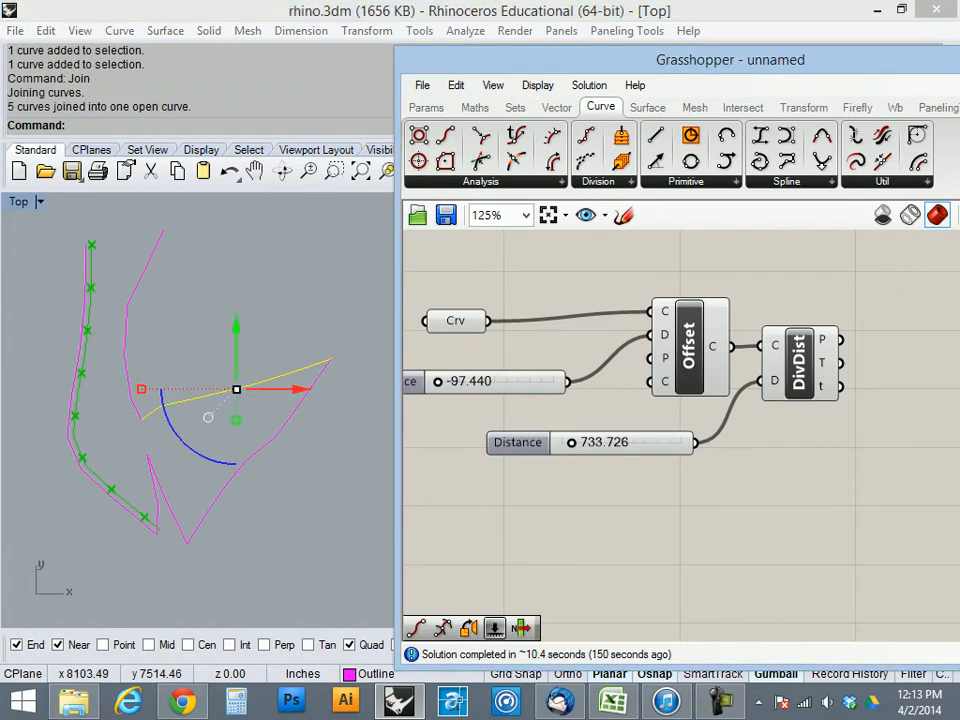
- Reference the joined sloping curve as the single curve in the Crv parameter and check its offset and division points
{"action": "left_click", "coordinate": [455, 320]}
{"action": "right_click", "coordinate": [455, 320]}
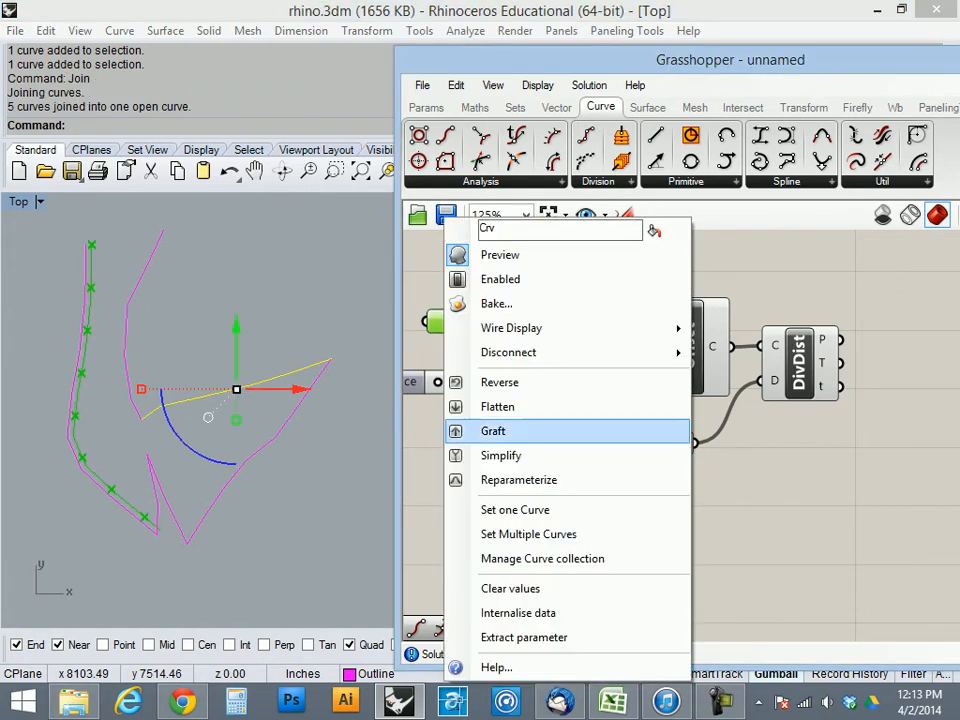
{"action": "left_click", "coordinate": [515, 510]}
{"action": "left_click", "coordinate": [243, 490]}
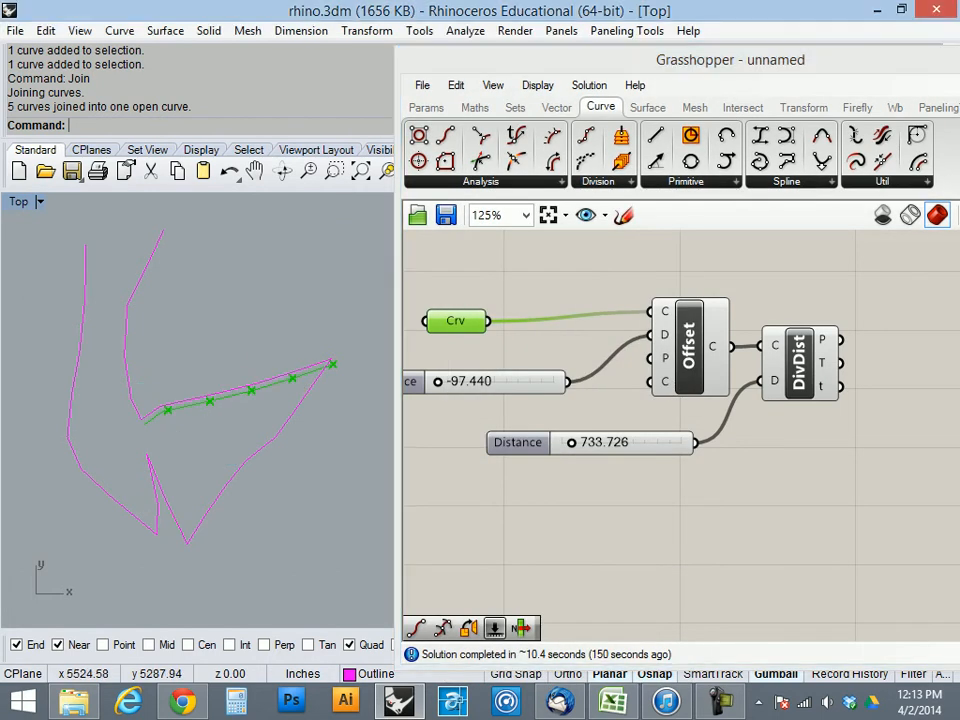
{"action": "scroll", "coordinate": [242, 395], "scroll_direction": "up", "scroll_amount": 3}
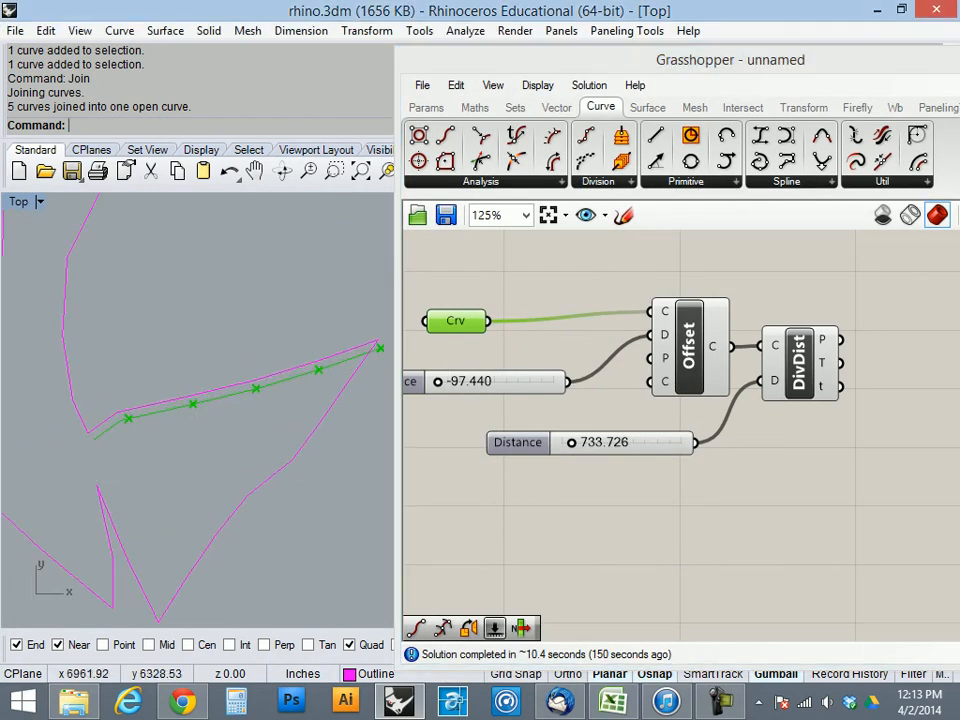
{"action": "scroll", "coordinate": [339, 545], "scroll_direction": "down", "scroll_amount": 3}
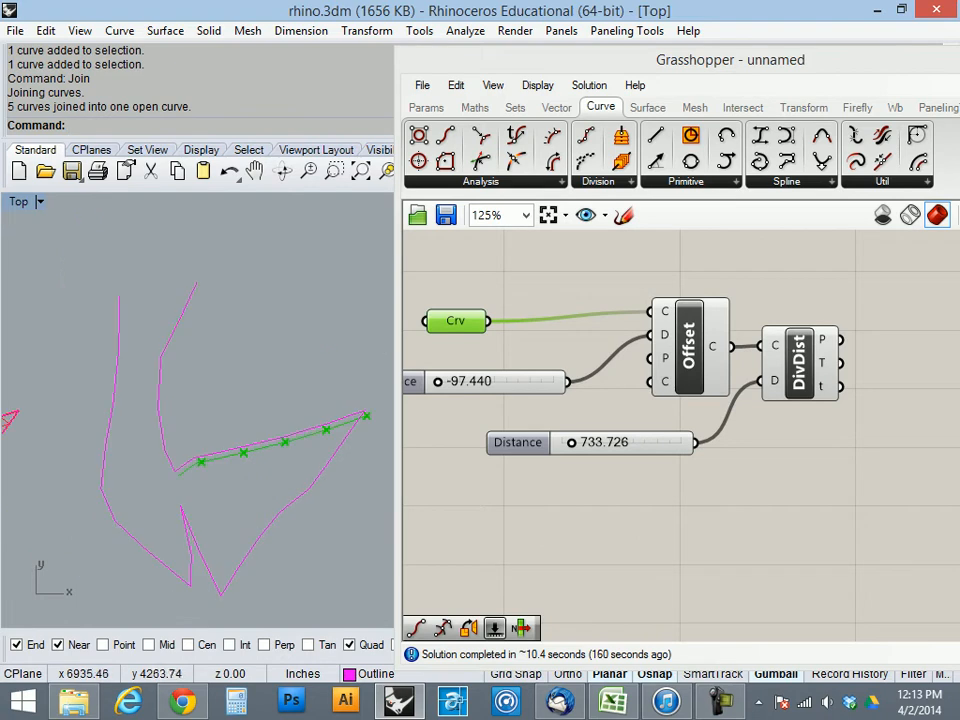
- Join the steep inner segments, from the upper end of the outline down to the inner corner, into one curve
{"action": "left_click", "coordinate": [189, 298]}
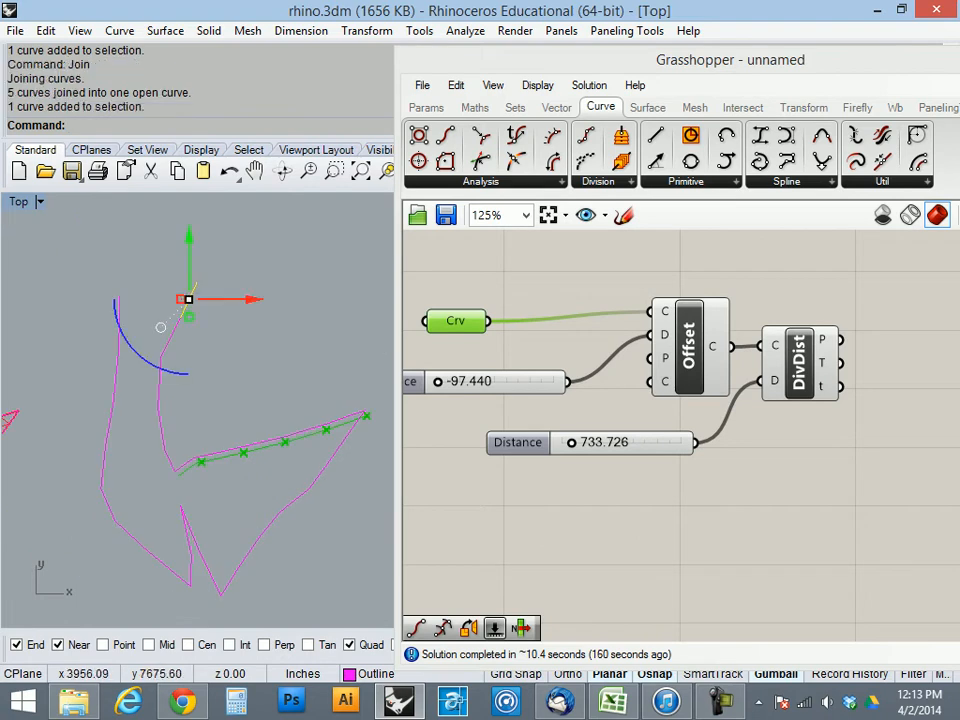
{"action": "left_click", "coordinate": [165, 346], "text": "shift"}
{"action": "left_click", "coordinate": [160, 368], "text": "shift"}
{"action": "left_click", "coordinate": [150, 392], "text": "shift"}
{"action": "left_click", "coordinate": [149, 404], "text": "shift"}
{"action": "type", "text": "Join"}
{"action": "key", "text": "Return"}
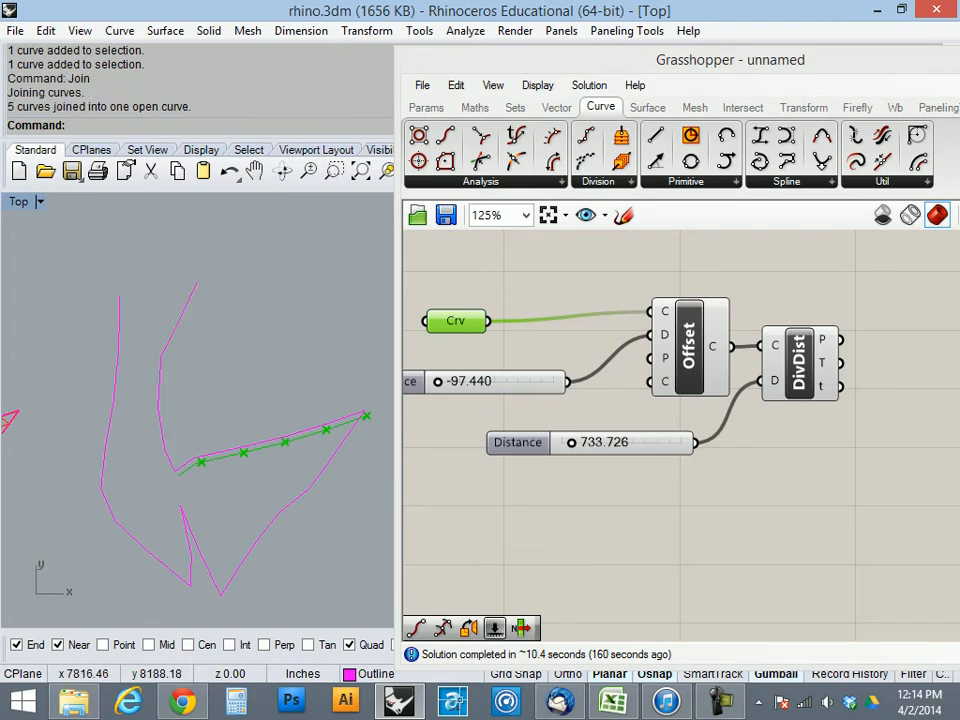
- Reference both the steep and the sloping inner curves in the Crv parameter
{"action": "right_click", "coordinate": [444, 321]}
{"action": "left_click", "coordinate": [527, 534]}
{"action": "left_click", "coordinate": [183, 311]}
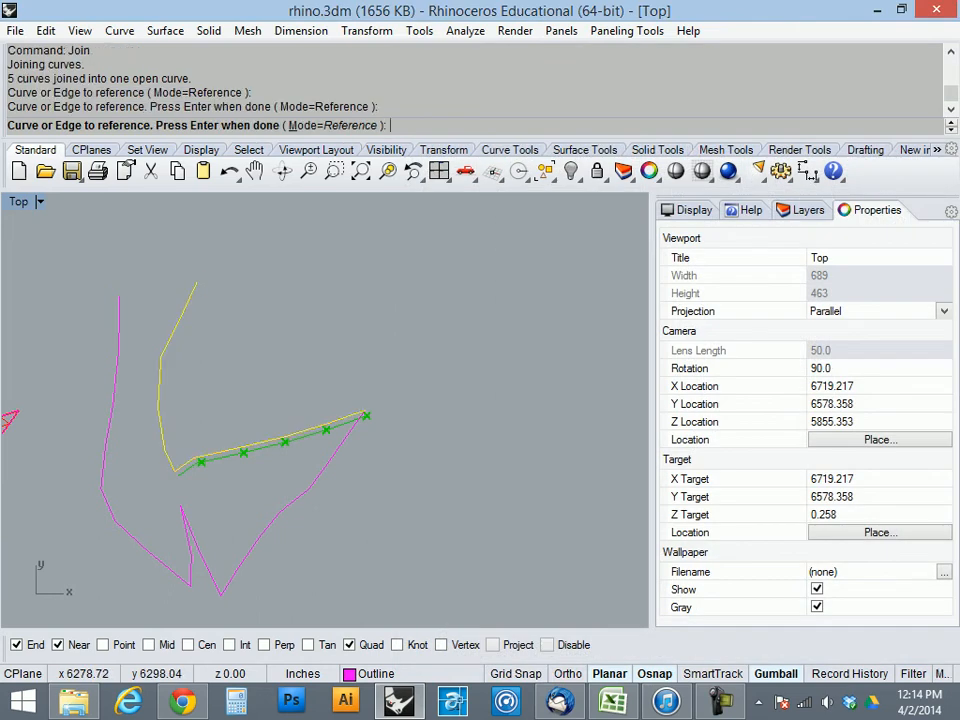
{"action": "key", "text": "Return"}
{"action": "scroll", "coordinate": [183, 494], "scroll_direction": "up", "scroll_amount": 4}
{"action": "scroll", "coordinate": [147, 489], "scroll_direction": "down", "scroll_amount": 2}
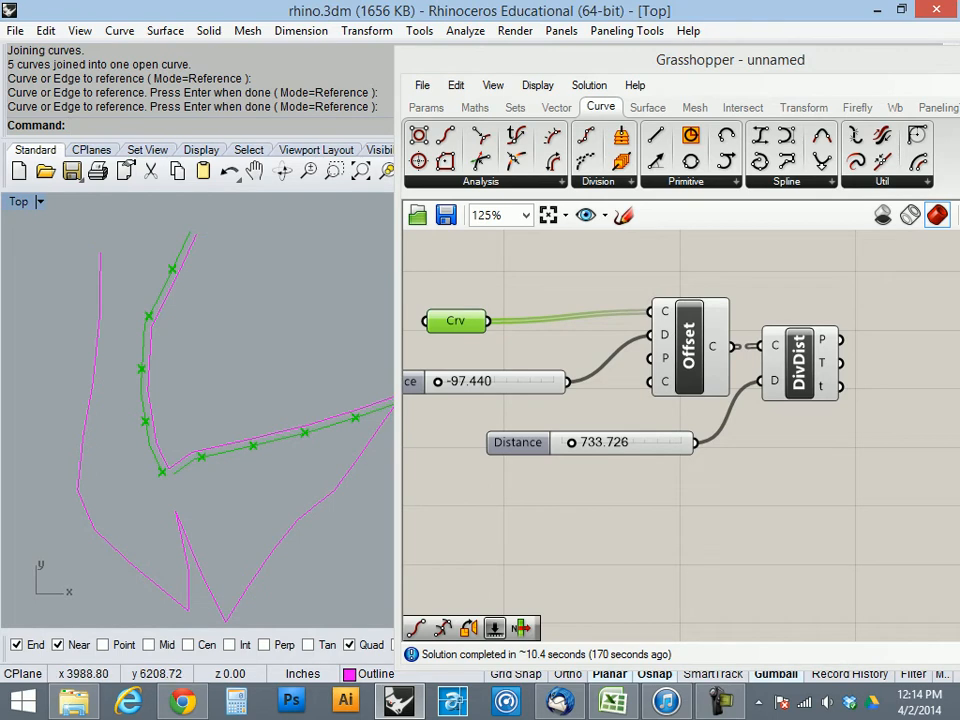
- Flip the direction of the steep inner curve so that its offset falls on the other side
{"action": "left_click", "coordinate": [144, 378]}
{"action": "key", "text": "Escape"}
{"action": "scroll", "coordinate": [180, 474], "scroll_direction": "up", "scroll_amount": 8}
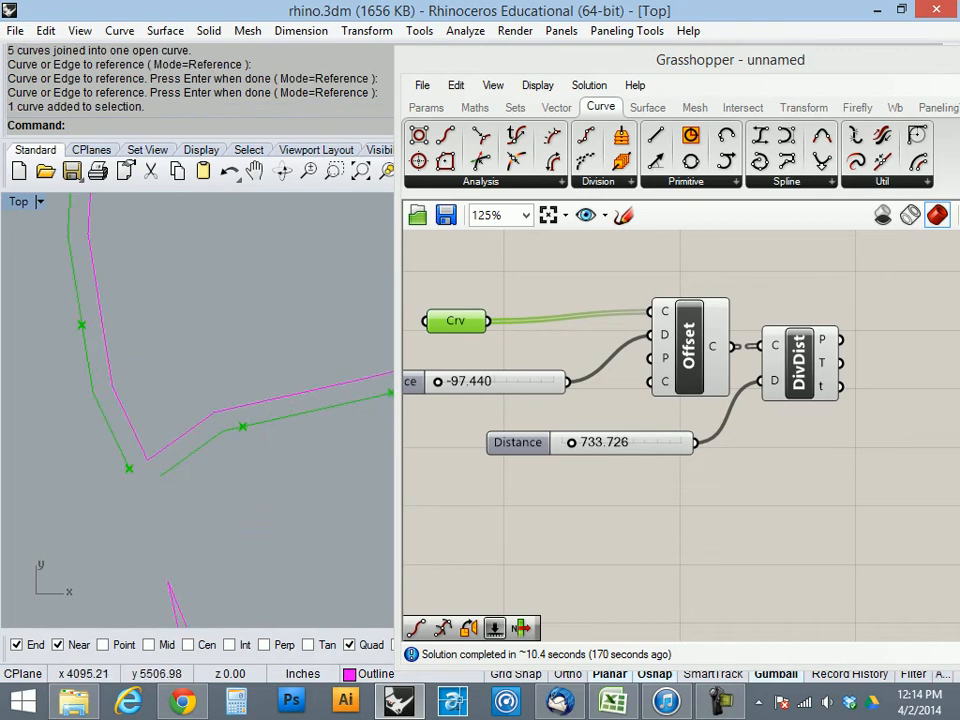
{"action": "scroll", "coordinate": [120, 506], "scroll_direction": "down", "scroll_amount": 12}
{"action": "scroll", "coordinate": [119, 388], "scroll_direction": "up", "scroll_amount": 9}
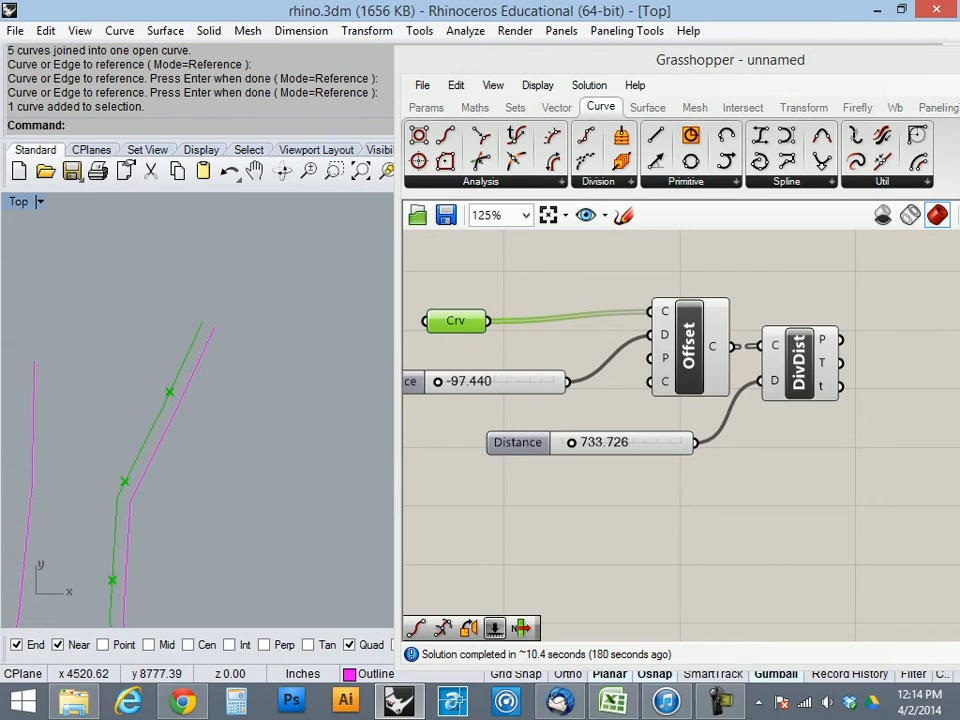
{"action": "left_click", "coordinate": [160, 441]}
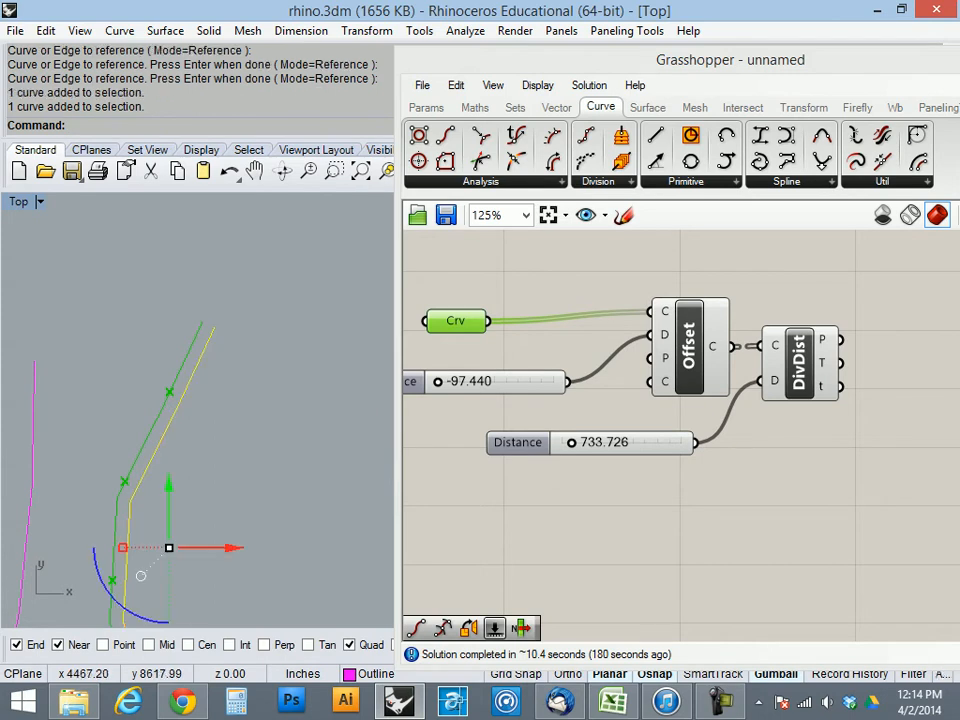
{"action": "type", "text": "Flip"}
{"action": "key", "text": "Return"}
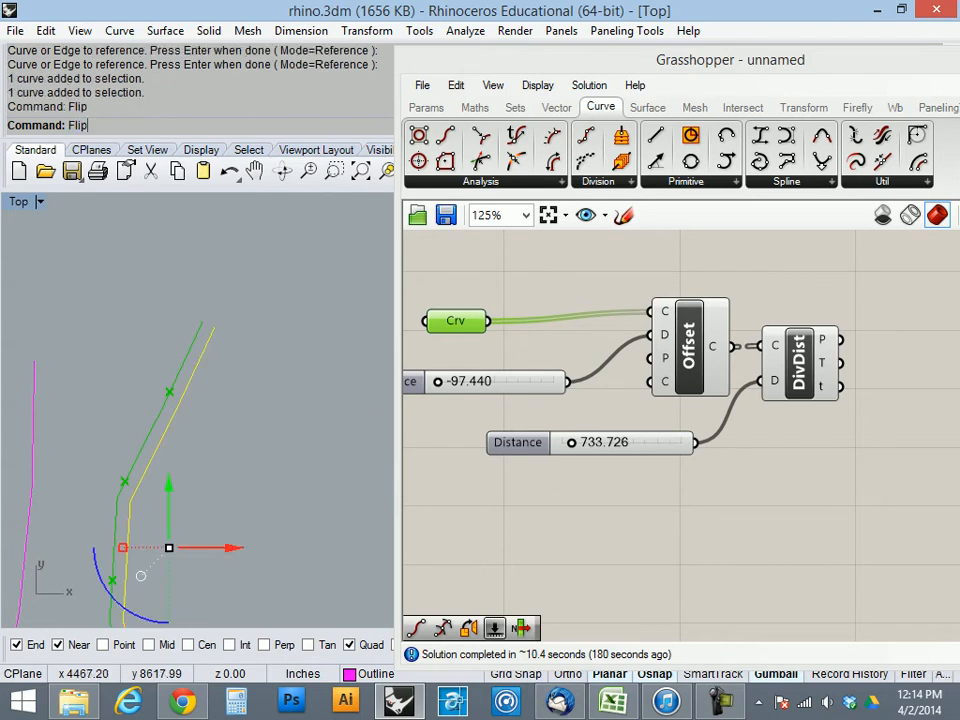
{"action": "key", "text": "Escape"}
{"action": "scroll", "coordinate": [219, 284], "scroll_direction": "down", "scroll_amount": 2}
{"action": "right_click_drag", "start_coordinate": [165, 521], "coordinate": [191, 408]}
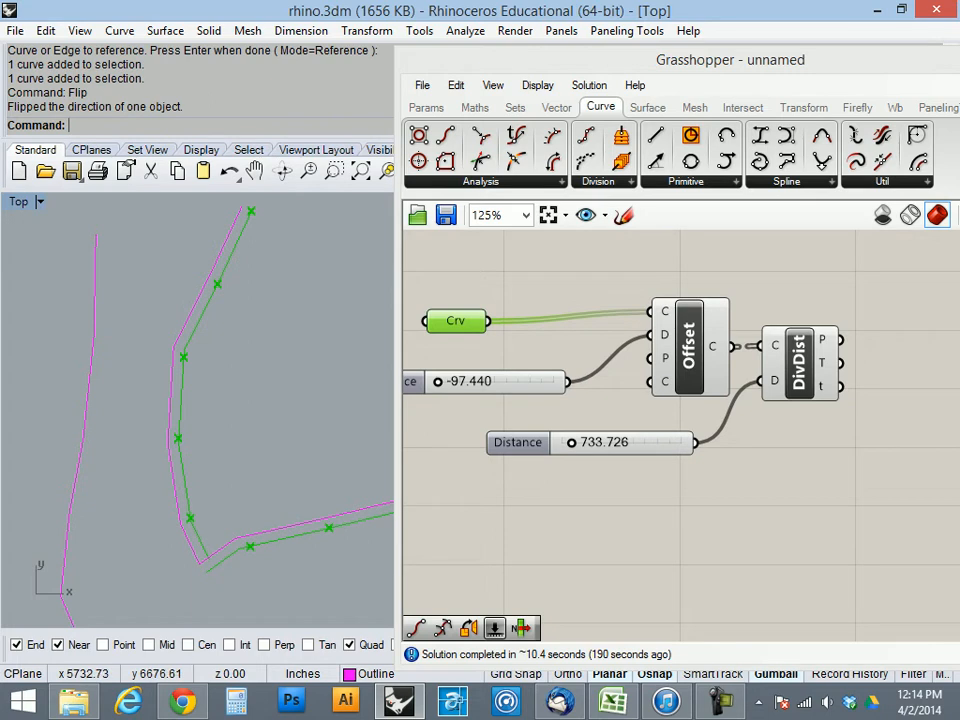
- Duplicate the whole Crv, Offset and Divide Distance definition with its sliders and place the copy below the original
{"action": "left_click_drag", "start_coordinate": [838, 546], "coordinate": [440, 297]}
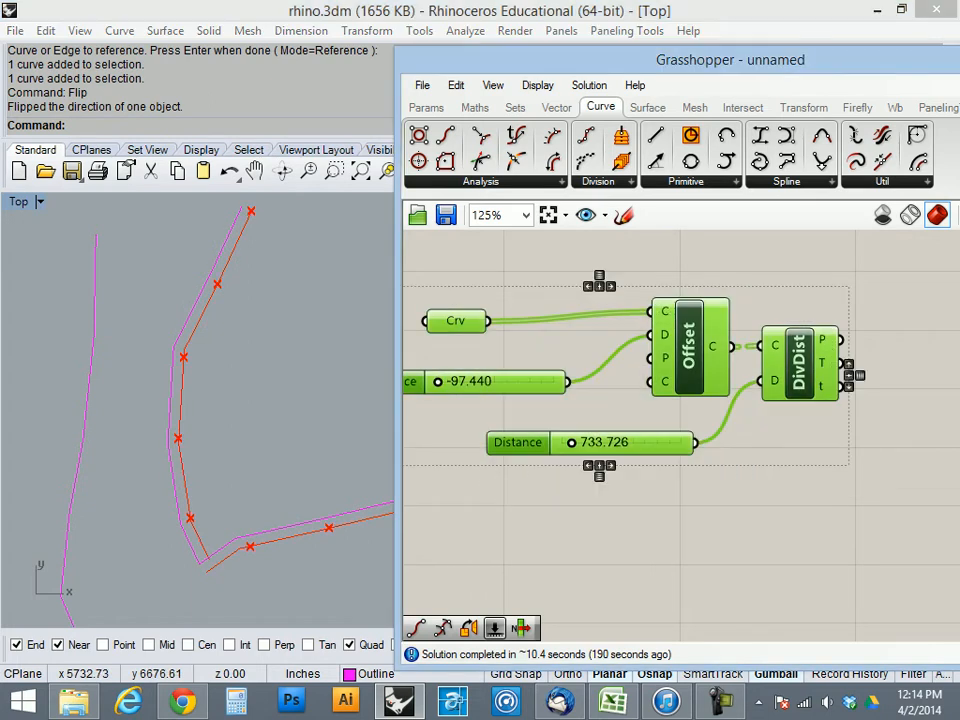
{"action": "key", "text": "ctrl+v"}
{"action": "left_click_drag", "start_coordinate": [701, 357], "coordinate": [694, 527]}
{"action": "left_click", "coordinate": [790, 450]}
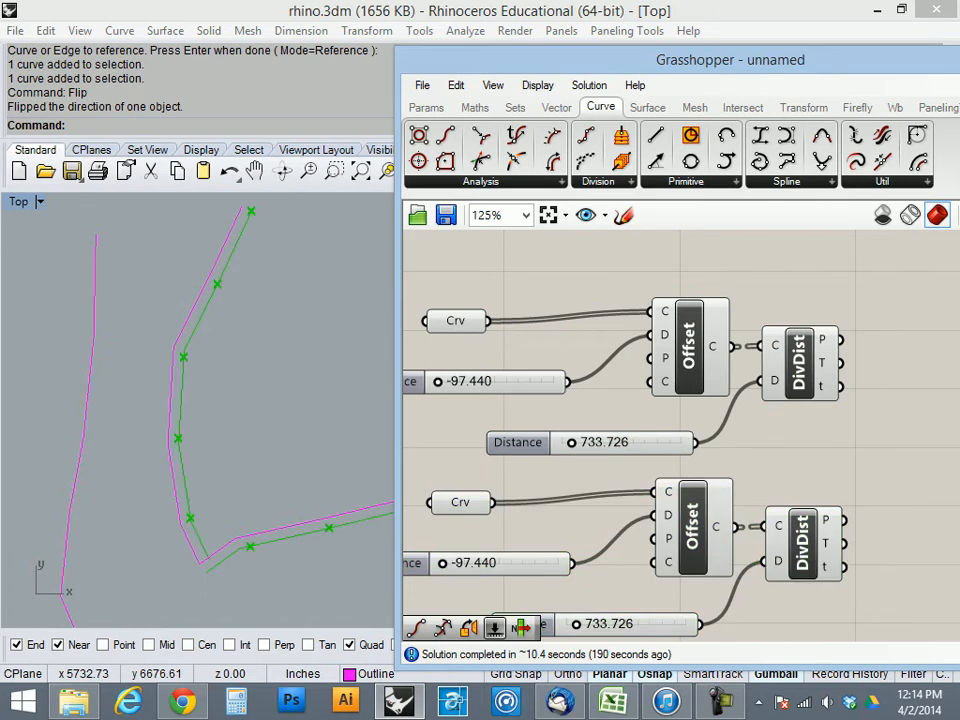
- Reference only the steep inner curve in the copied definition's Crv parameter
{"action": "left_click", "coordinate": [460, 502]}
{"action": "right_click", "coordinate": [460, 502]}
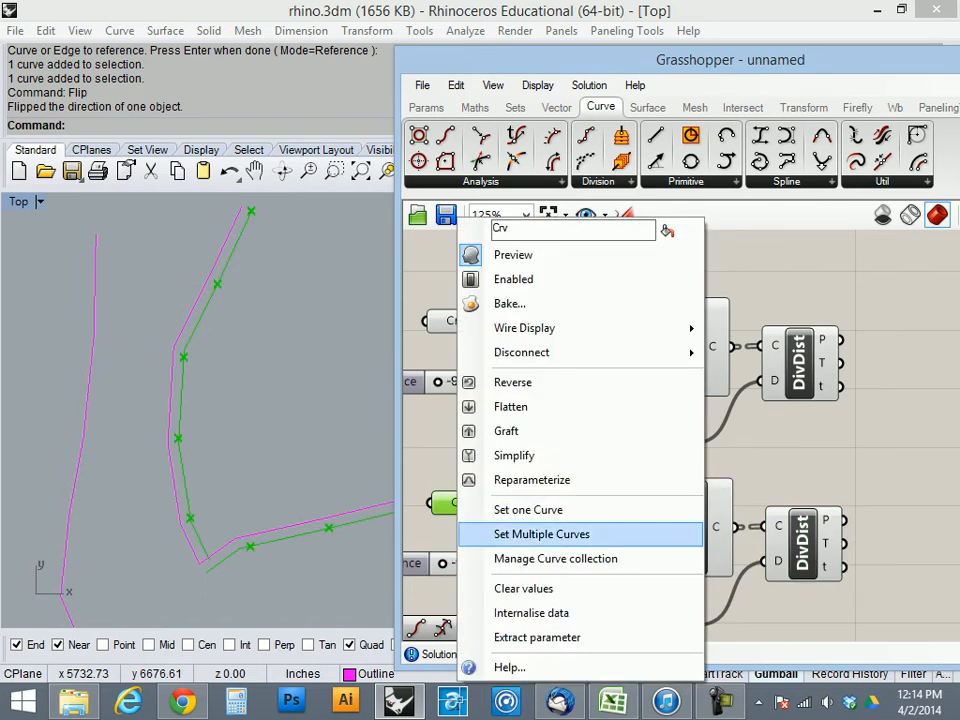
{"action": "left_click", "coordinate": [541, 534]}
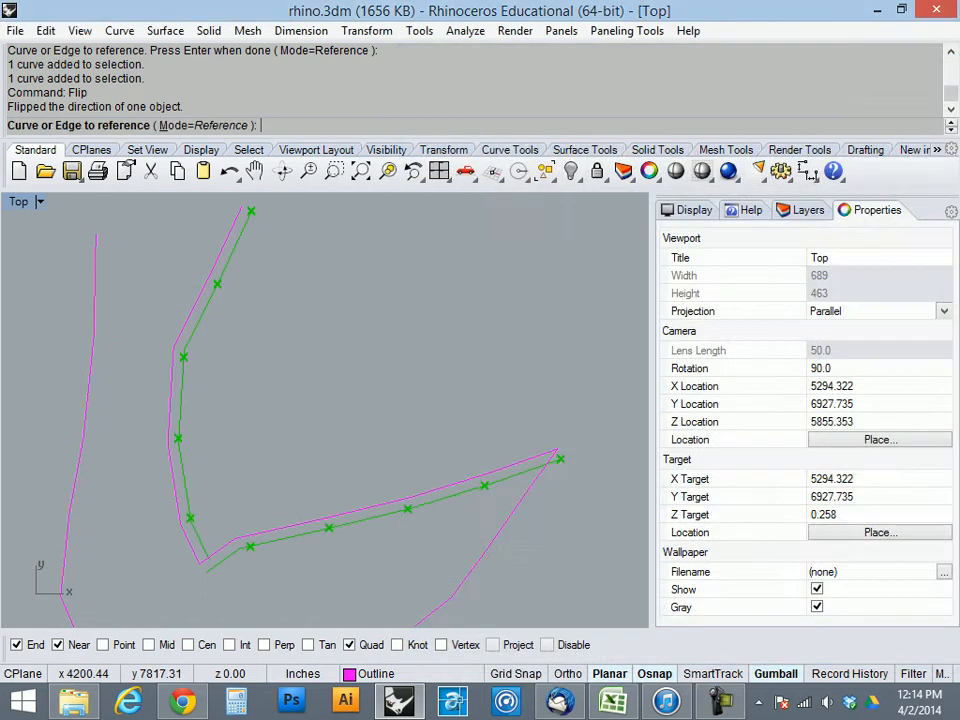
{"action": "left_click", "coordinate": [196, 303]}
- Reference only the sloping curve in the original definition's Crv parameter
{"action": "left_click", "coordinate": [455, 320]}
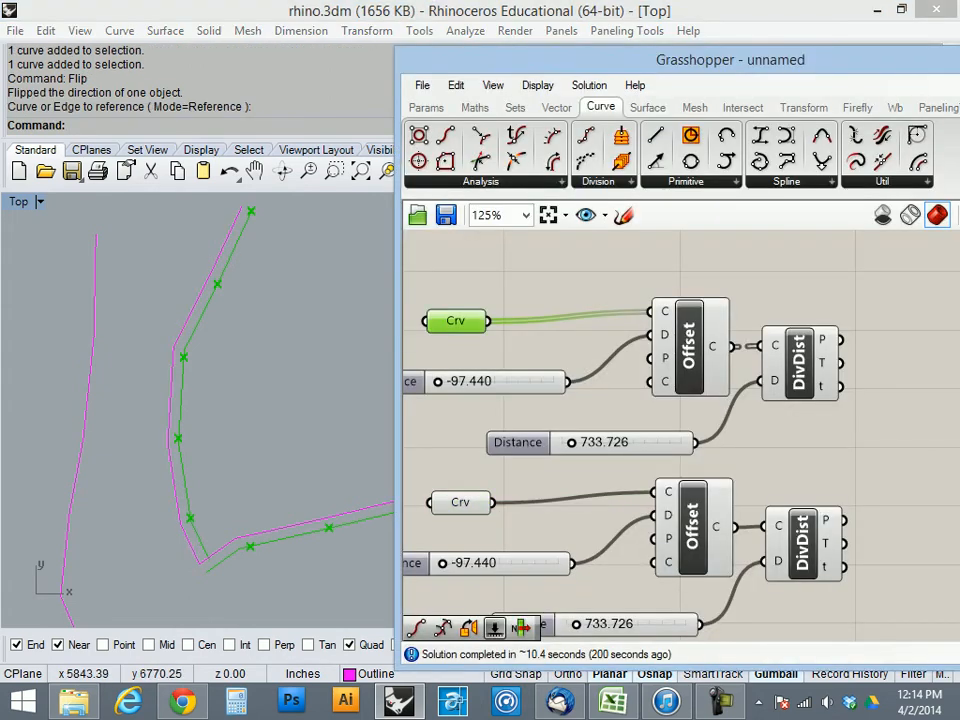
{"action": "right_click", "coordinate": [455, 320]}
{"action": "left_click", "coordinate": [546, 534]}
{"action": "left_click", "coordinate": [384, 505]}
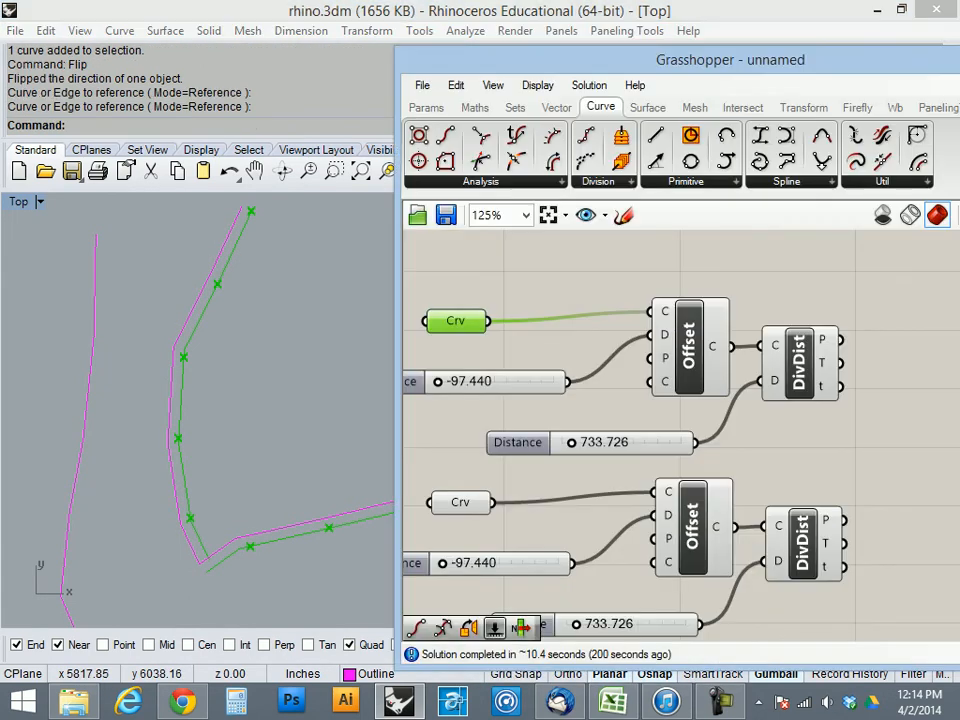
- Set the offset distance to -100 in the original definition and to 100 in the copy
{"action": "double_click", "coordinate": [472, 381]}
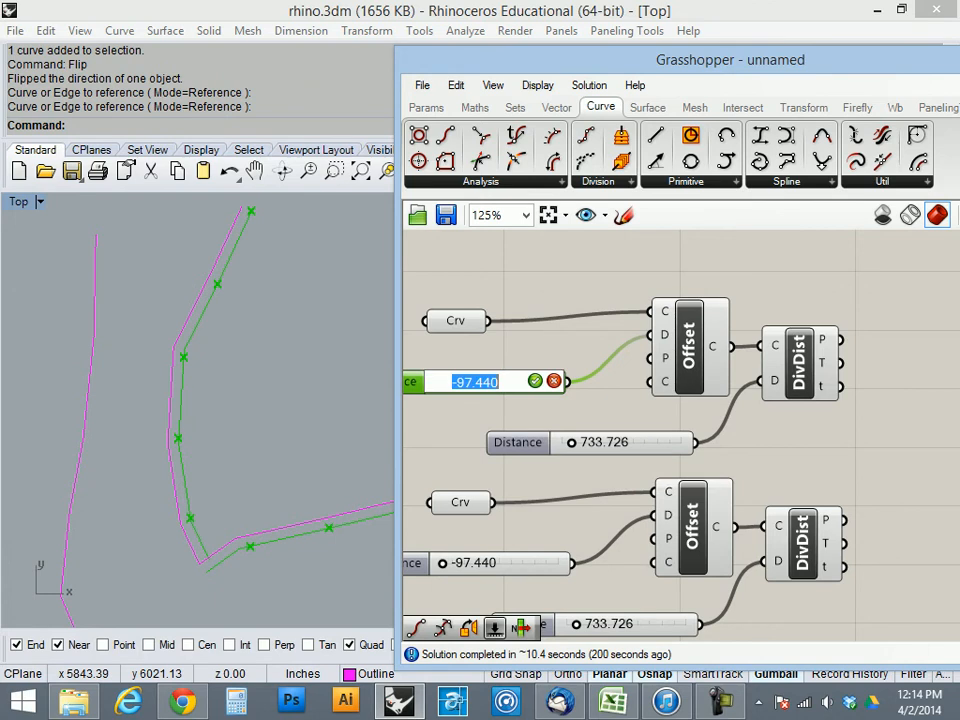
{"action": "type", "text": "-100"}
{"action": "key", "text": "Return"}
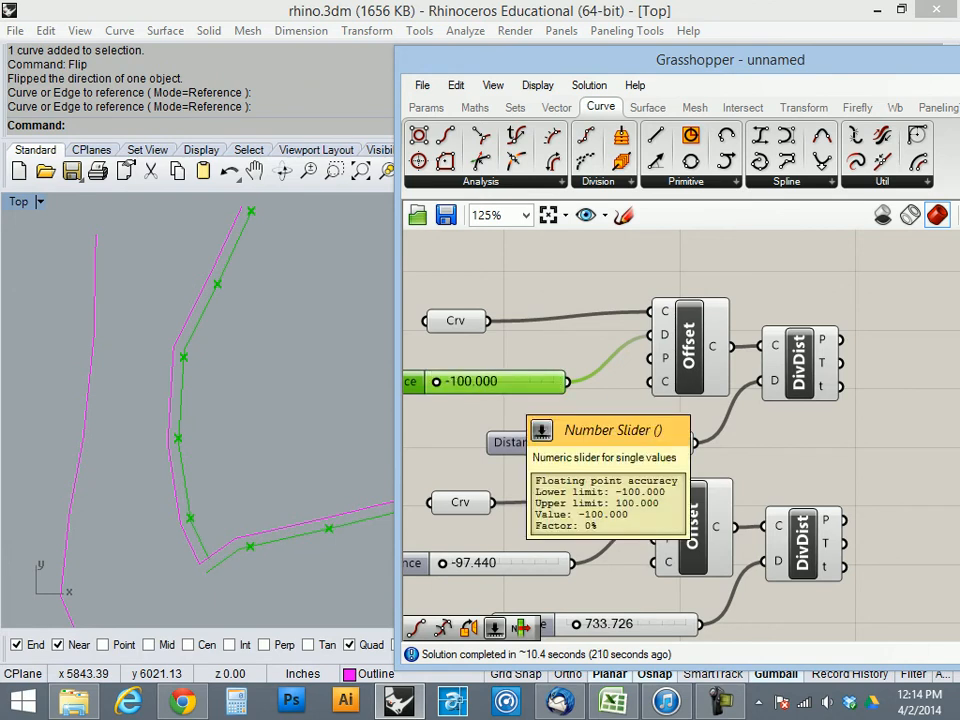
{"action": "double_click", "coordinate": [472, 563]}
{"action": "type", "text": "100"}
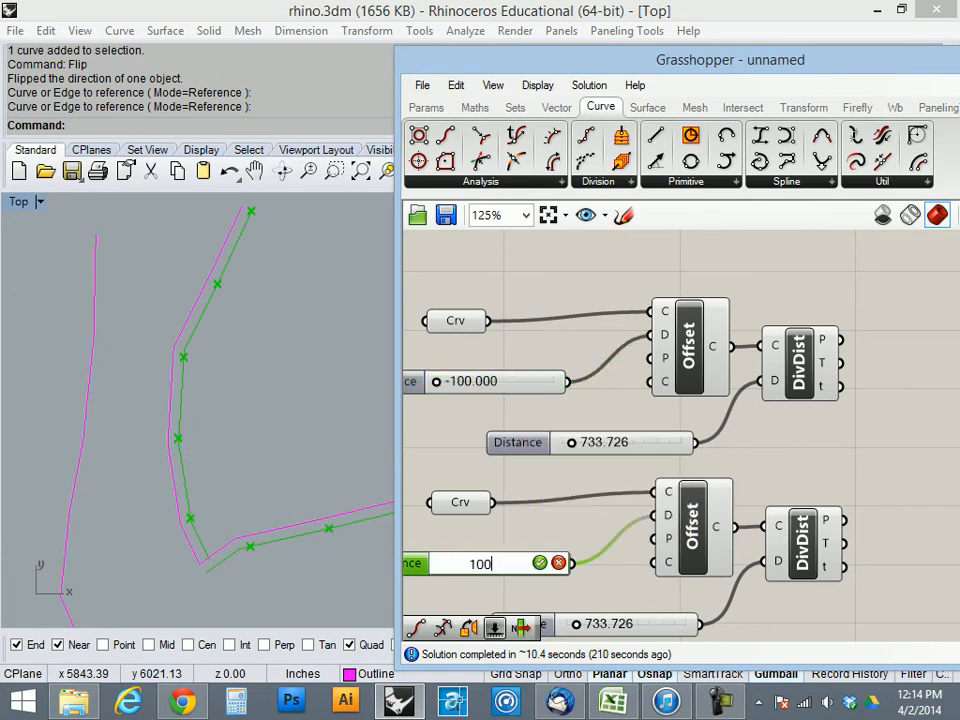
{"action": "key", "text": "Return"}
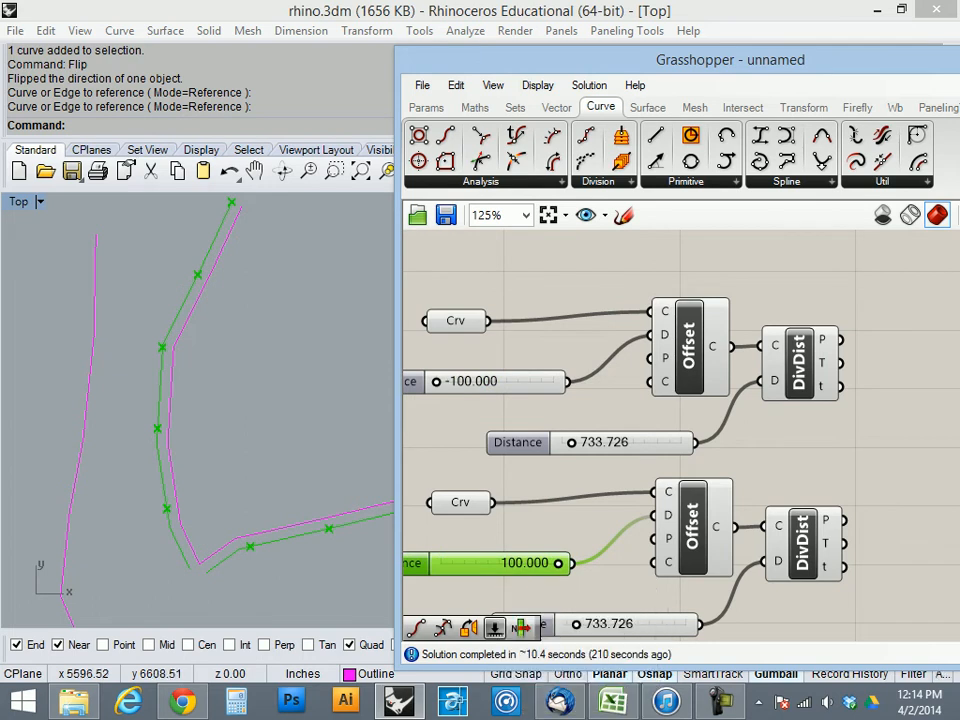
{"action": "scroll", "coordinate": [110, 333], "scroll_direction": "down", "scroll_amount": 3}
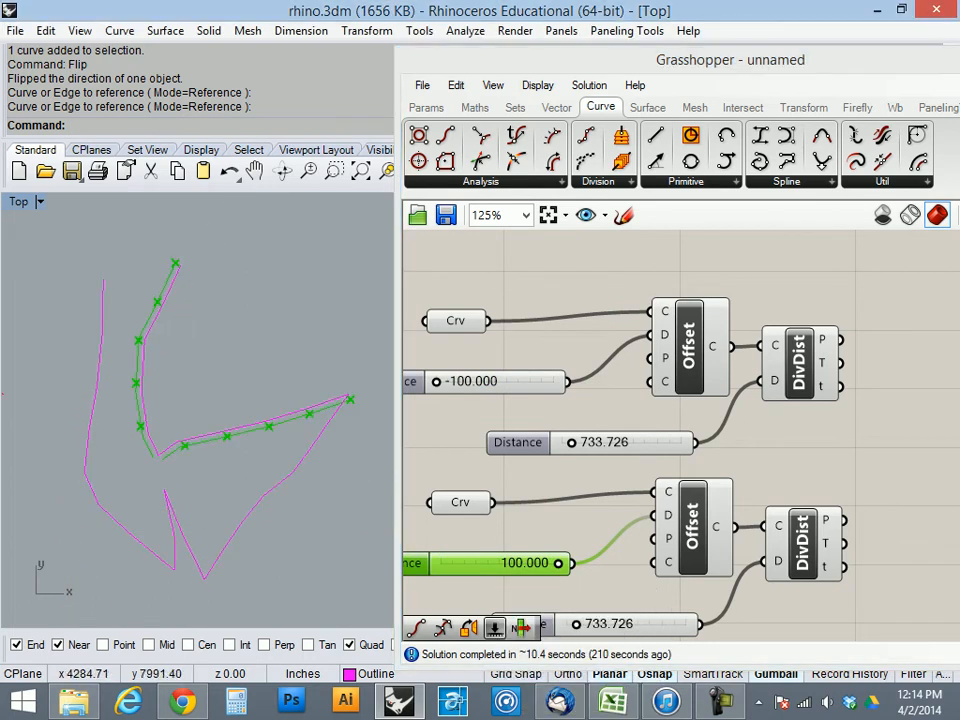
- Set the Divide Distance spacing to 700 in both definitions and check the points around the inner corner
{"action": "double_click", "coordinate": [600, 442]}
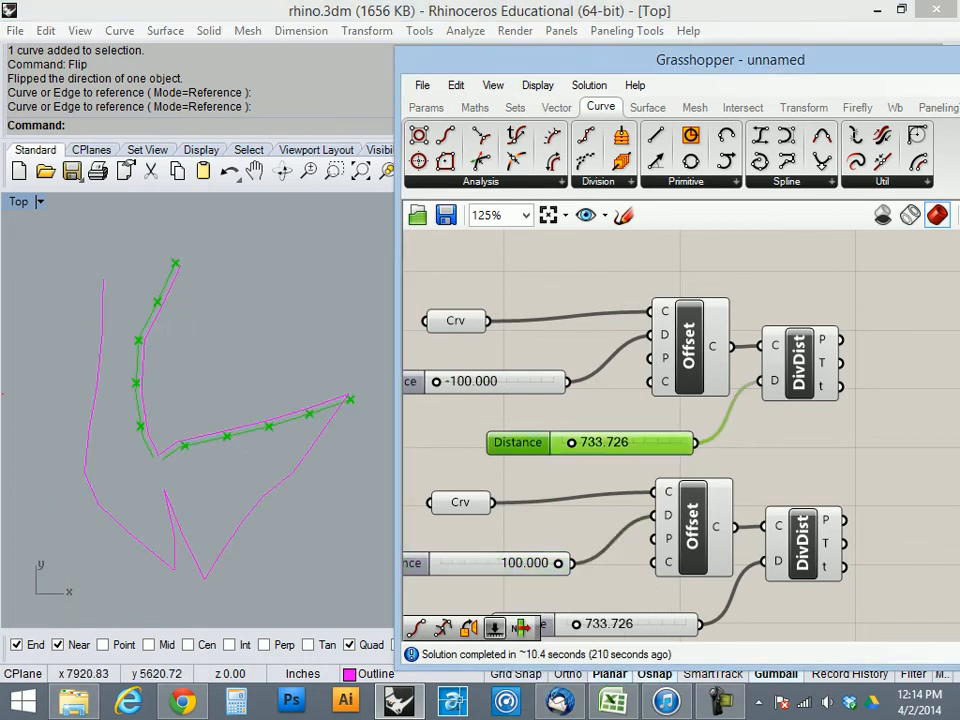
{"action": "type", "text": "700"}
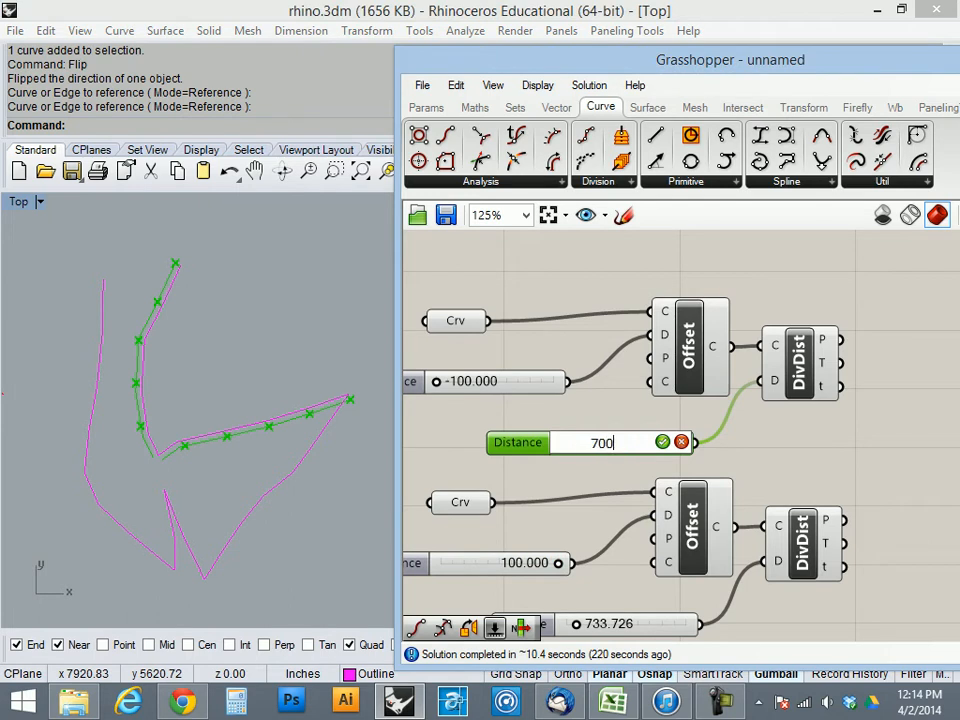
{"action": "key", "text": "Return"}
{"action": "double_click", "coordinate": [600, 624]}
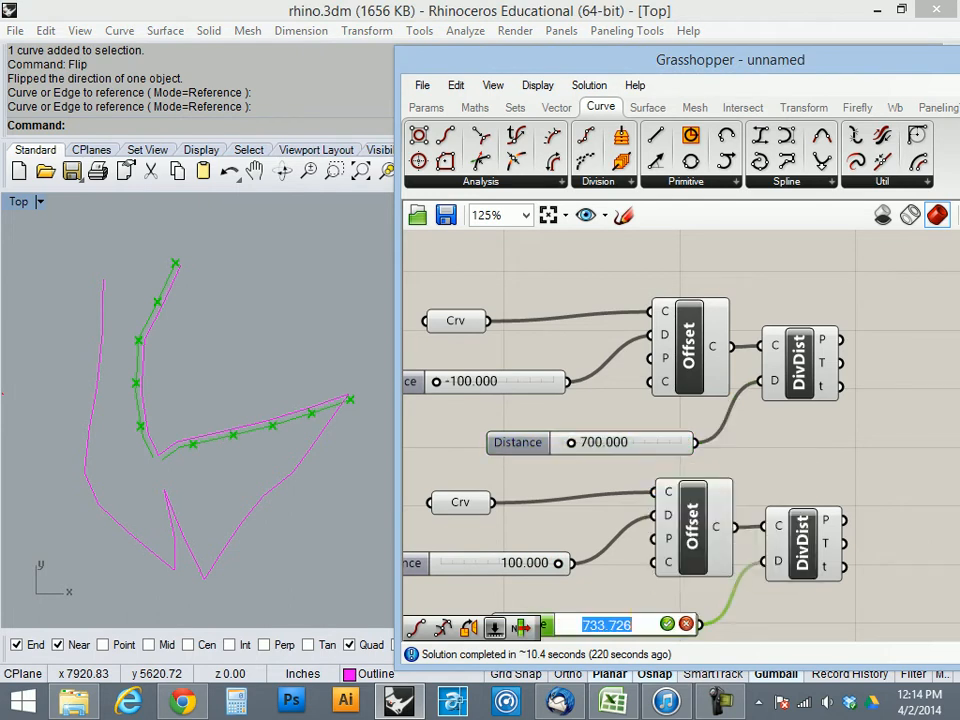
{"action": "type", "text": "700"}
{"action": "key", "text": "Return"}
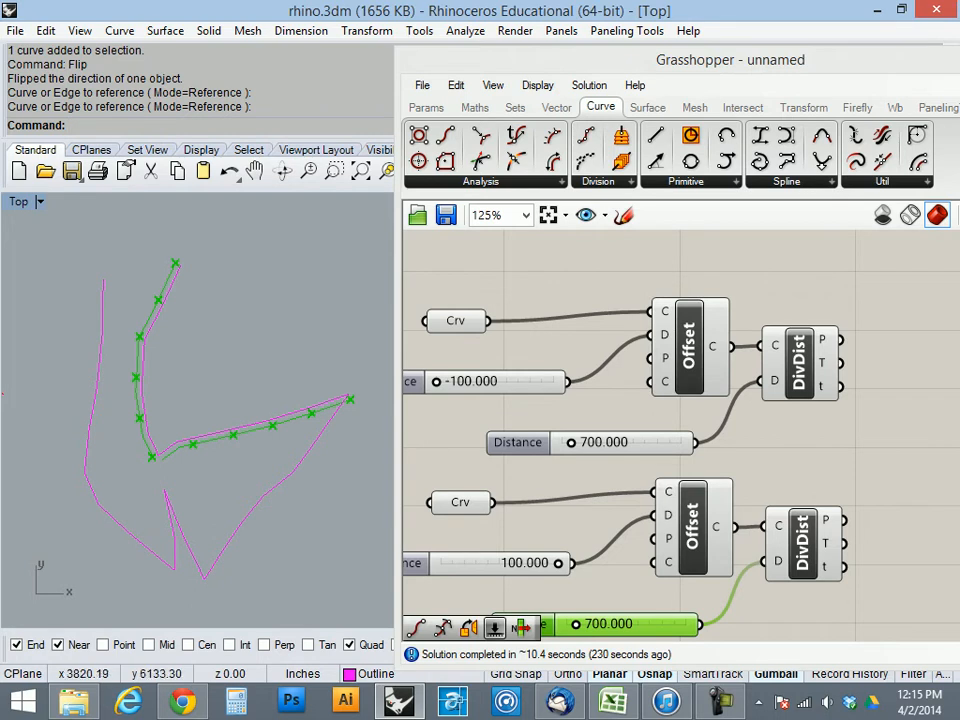
{"action": "scroll", "coordinate": [135, 400], "scroll_direction": "up", "scroll_amount": 6}
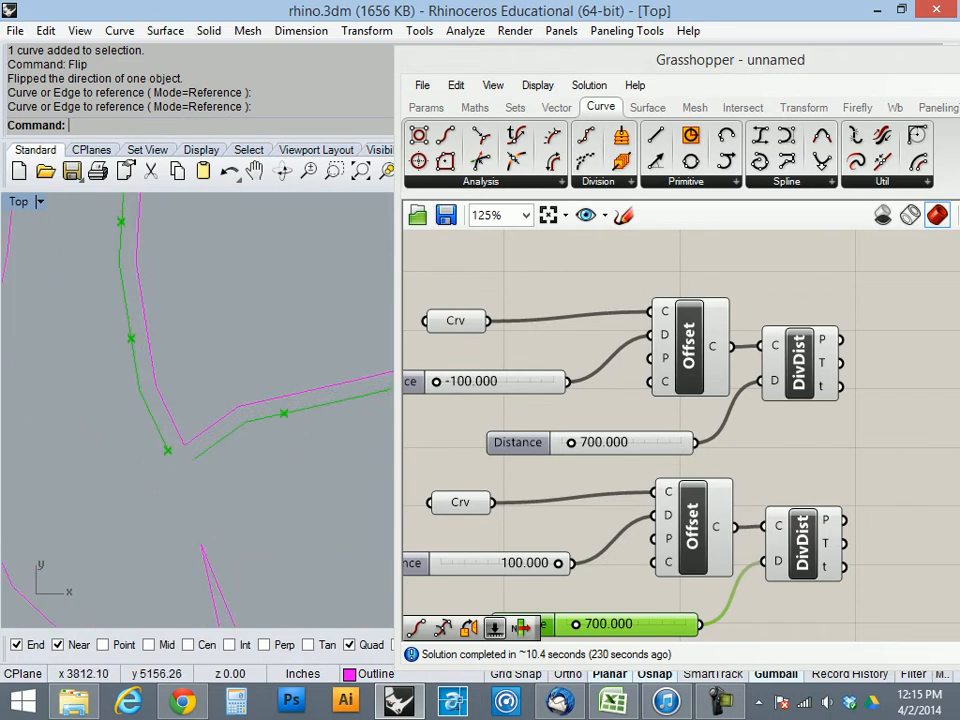
{"action": "scroll", "coordinate": [116, 540], "scroll_direction": "down", "scroll_amount": 3}
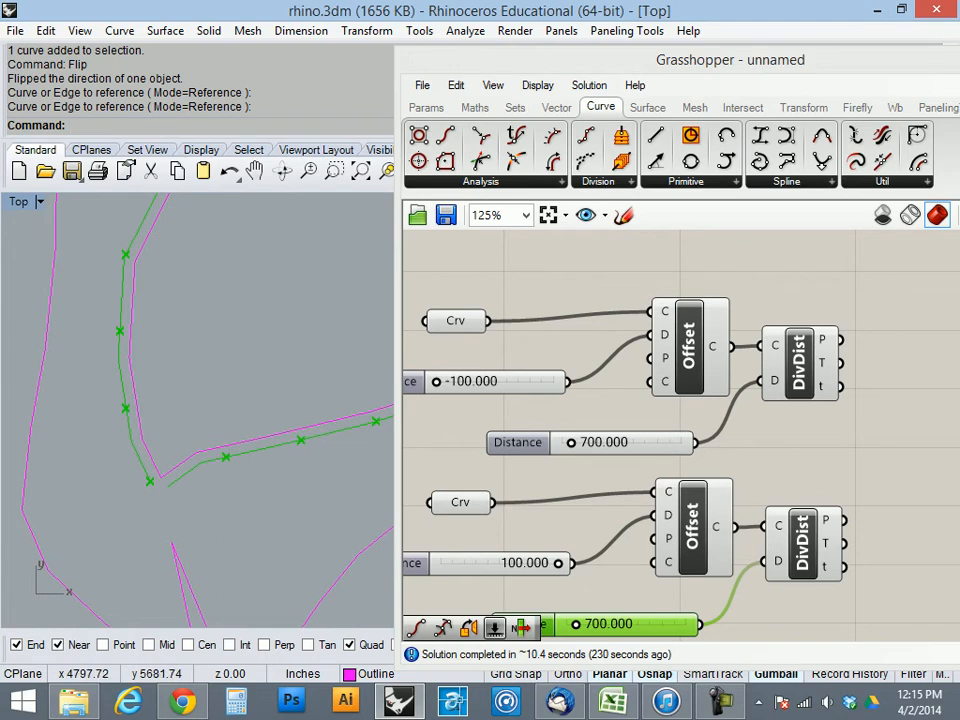
{"action": "scroll", "coordinate": [140, 440], "scroll_direction": "up", "scroll_amount": 4}
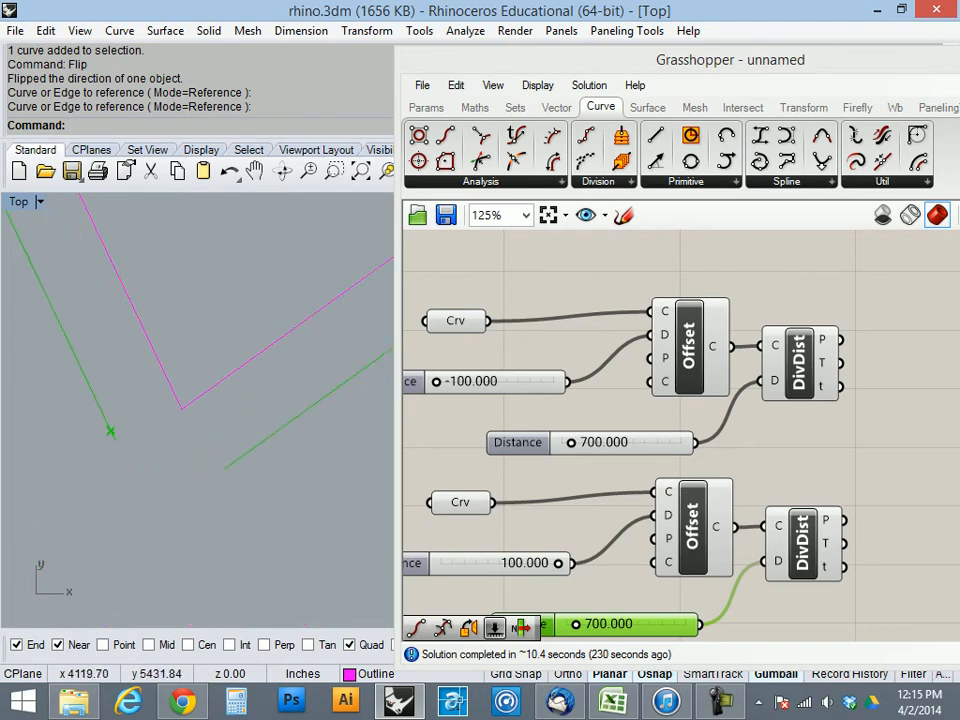
- Add a Point parameter and connect the point outputs of both Divide Distance components to it
{"action": "scroll", "coordinate": [140, 440], "scroll_direction": "down", "scroll_amount": 4}
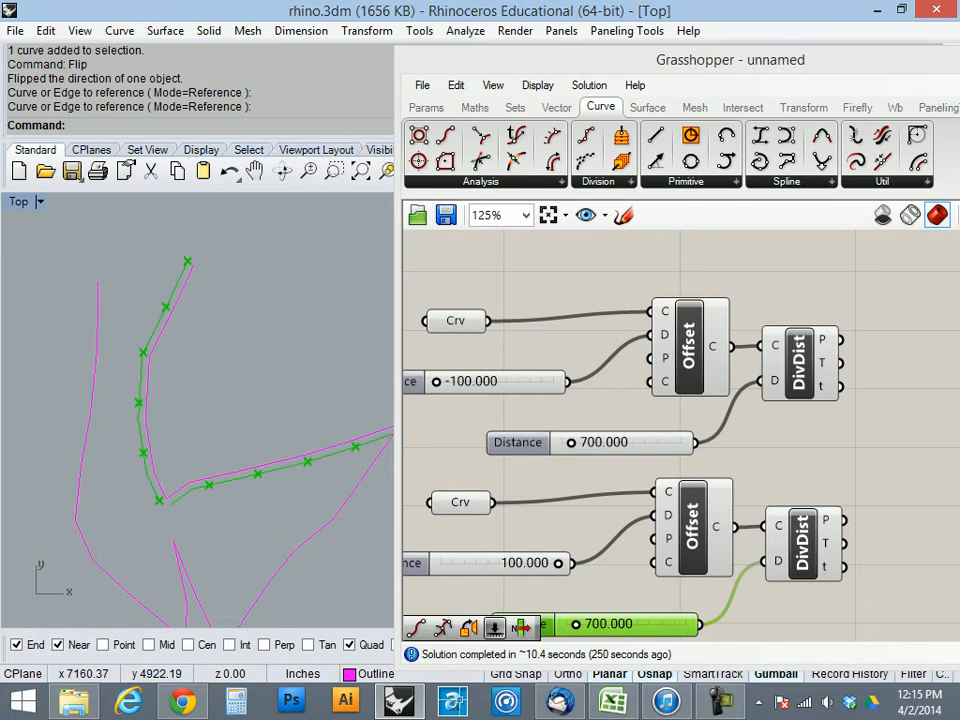
{"action": "left_click", "coordinate": [799, 363]}
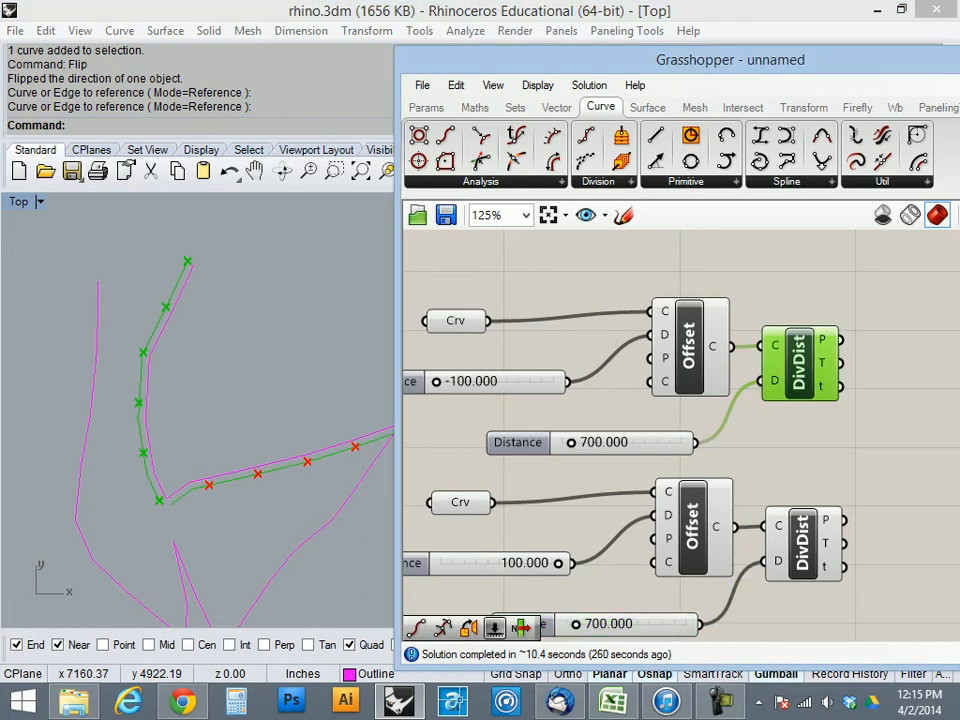
{"action": "left_click", "coordinate": [718, 288]}
{"action": "scroll", "coordinate": [692, 300], "scroll_direction": "down", "scroll_amount": 4}
{"action": "scroll", "coordinate": [822, 347], "scroll_direction": "up", "scroll_amount": 3}
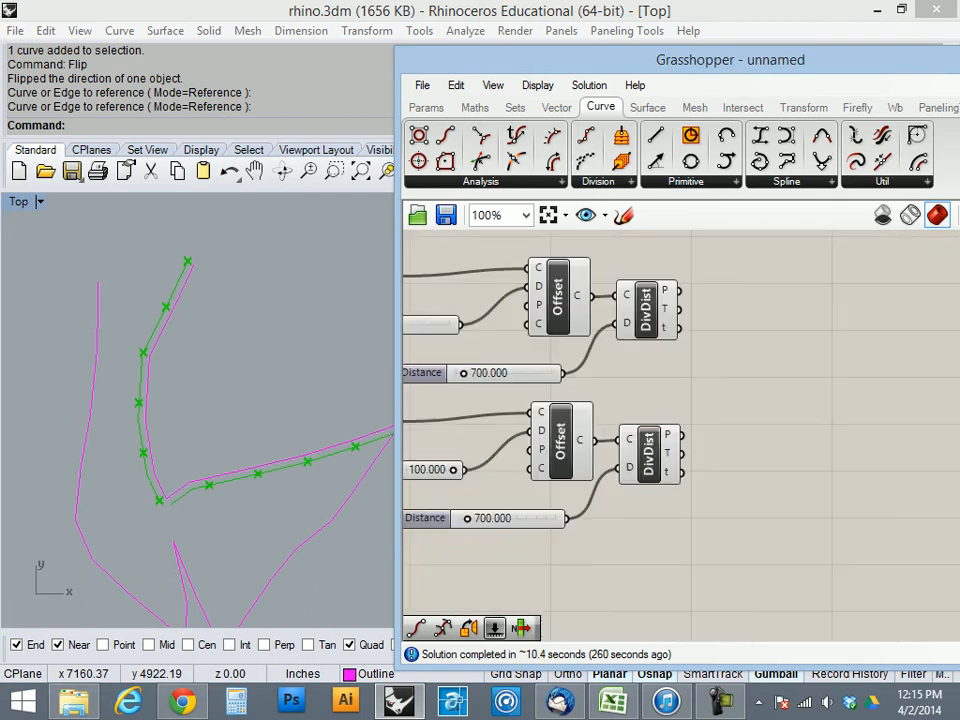
{"action": "double_click", "coordinate": [732, 288]}
{"action": "type", "text": "point"}
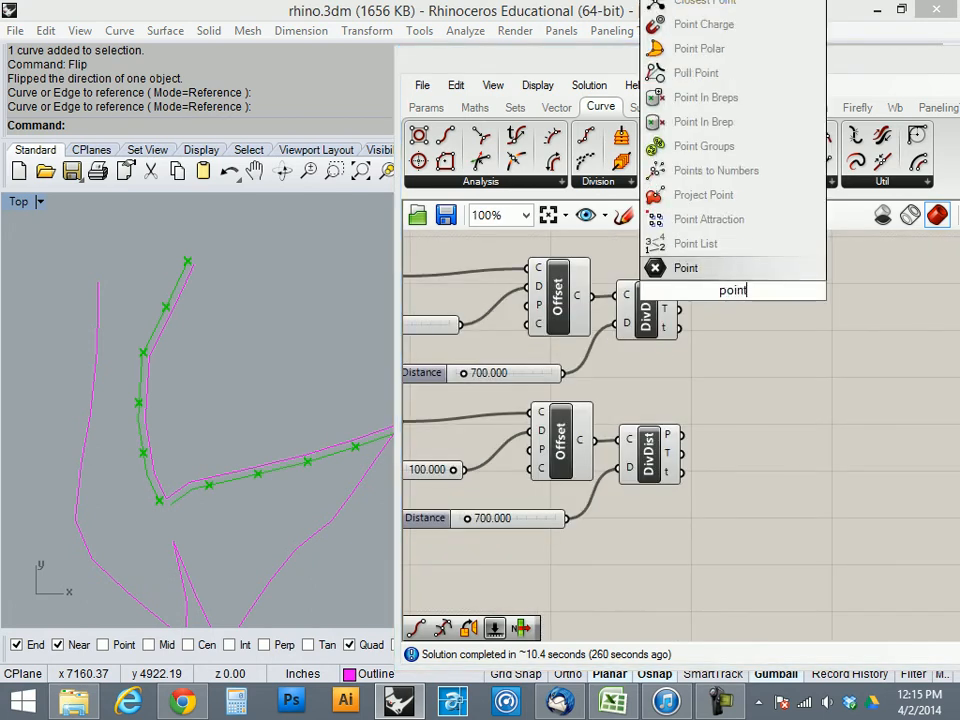
{"action": "key", "text": "Return"}
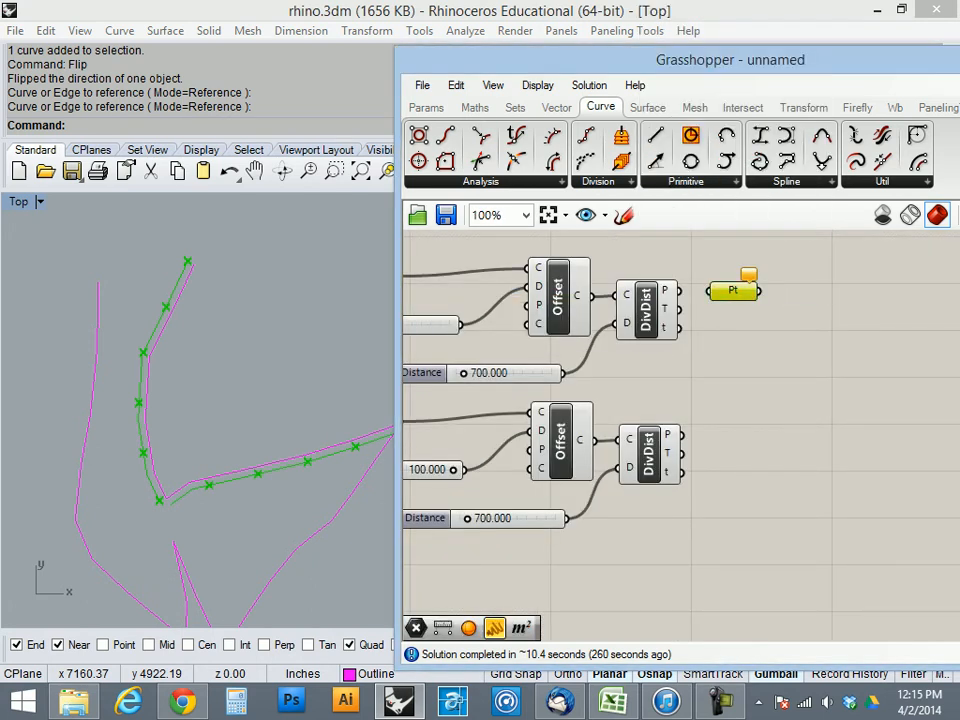
{"action": "left_click_drag", "start_coordinate": [733, 290], "coordinate": [765, 328]}
{"action": "left_click_drag", "start_coordinate": [679, 290], "coordinate": [741, 328]}
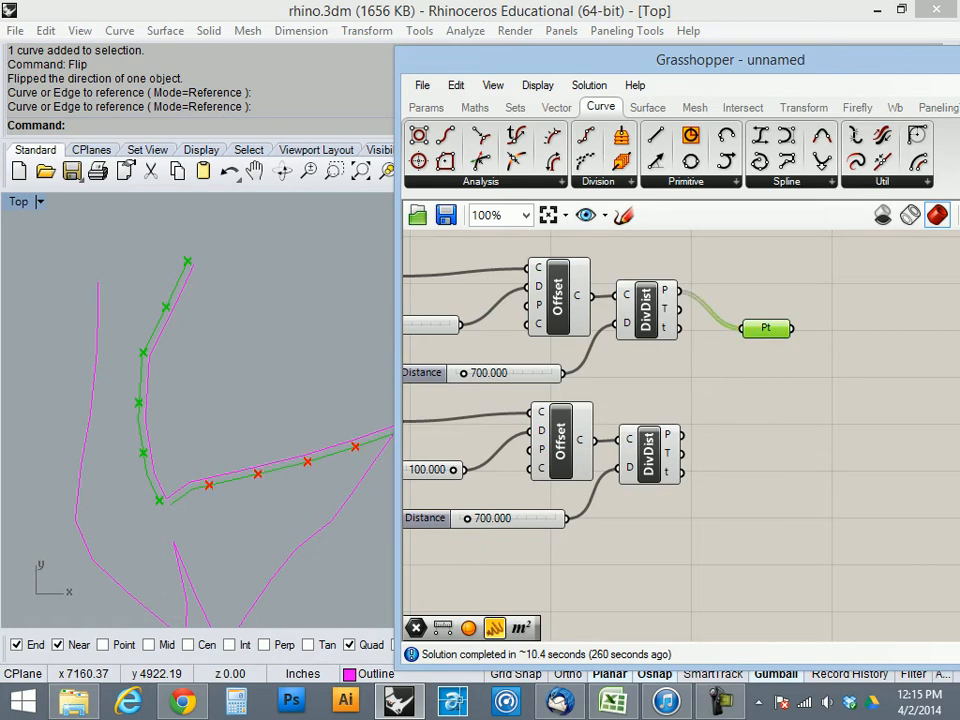
{"action": "left_click_drag", "start_coordinate": [681, 434], "coordinate": [741, 328], "text": "shift"}
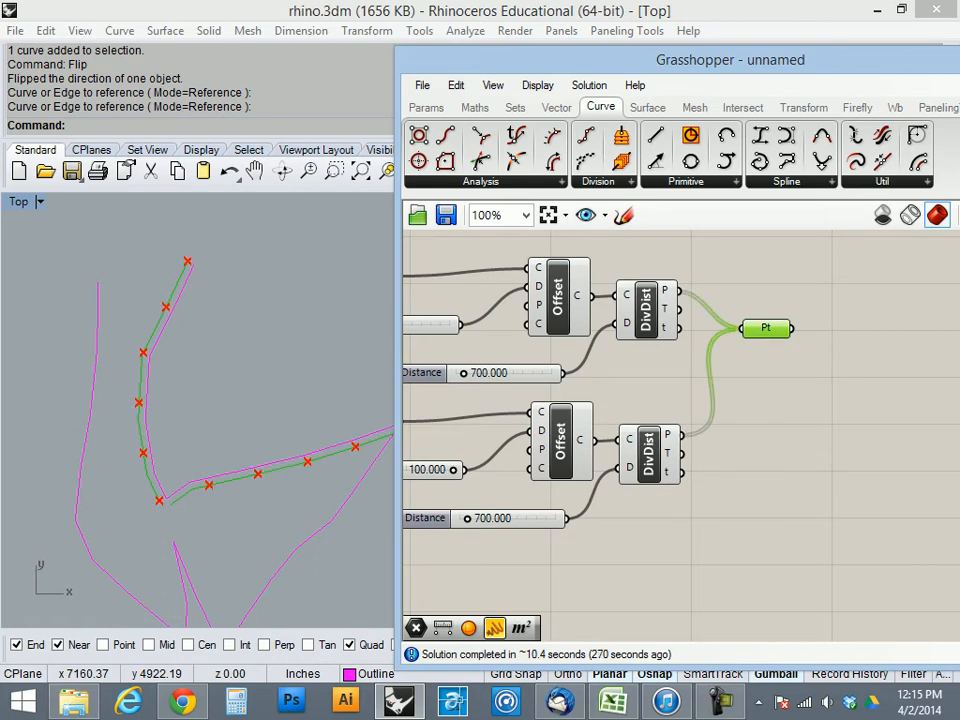
- Bake the combined points onto the Outline layer and put the Grasshopper window out of the way
{"action": "right_click", "coordinate": [766, 328]}
{"action": "left_click", "coordinate": [770, 304]}
{"action": "left_click", "coordinate": [770, 317]}
{"action": "left_click", "coordinate": [811, 485]}
{"action": "left_click_drag", "start_coordinate": [900, 61], "coordinate": [682, 103]}
{"action": "left_click", "coordinate": [770, 99]}
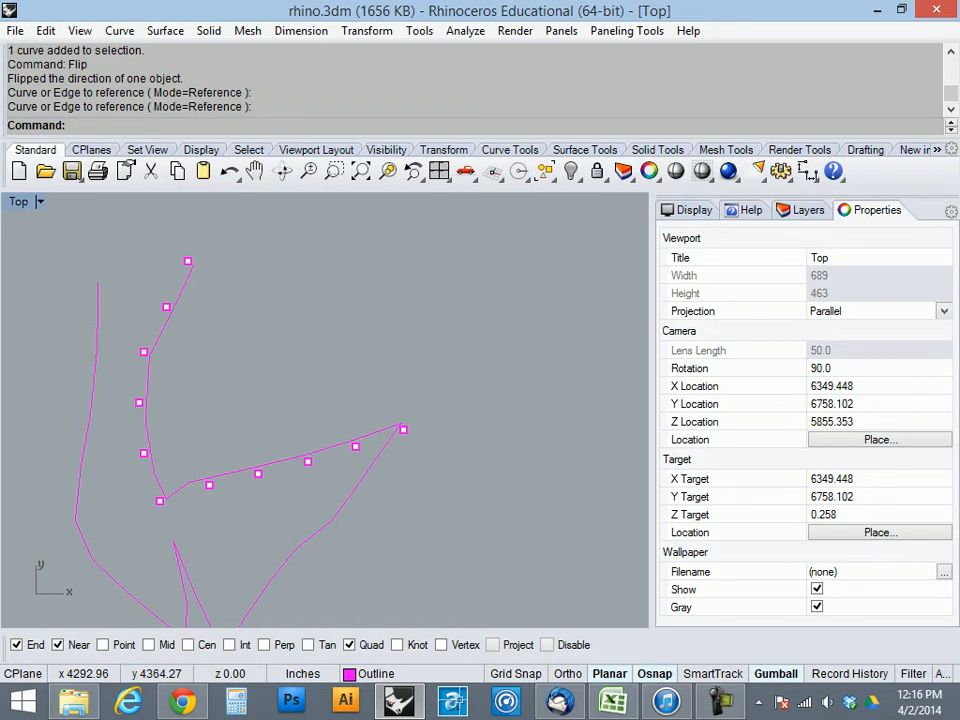
- Draw a line between the two open upper ends of the outline to close its gap
{"action": "scroll", "coordinate": [358, 343], "scroll_direction": "down", "scroll_amount": 6}
{"action": "scroll", "coordinate": [218, 294], "scroll_direction": "up", "scroll_amount": 6}
{"action": "type", "text": "line"}
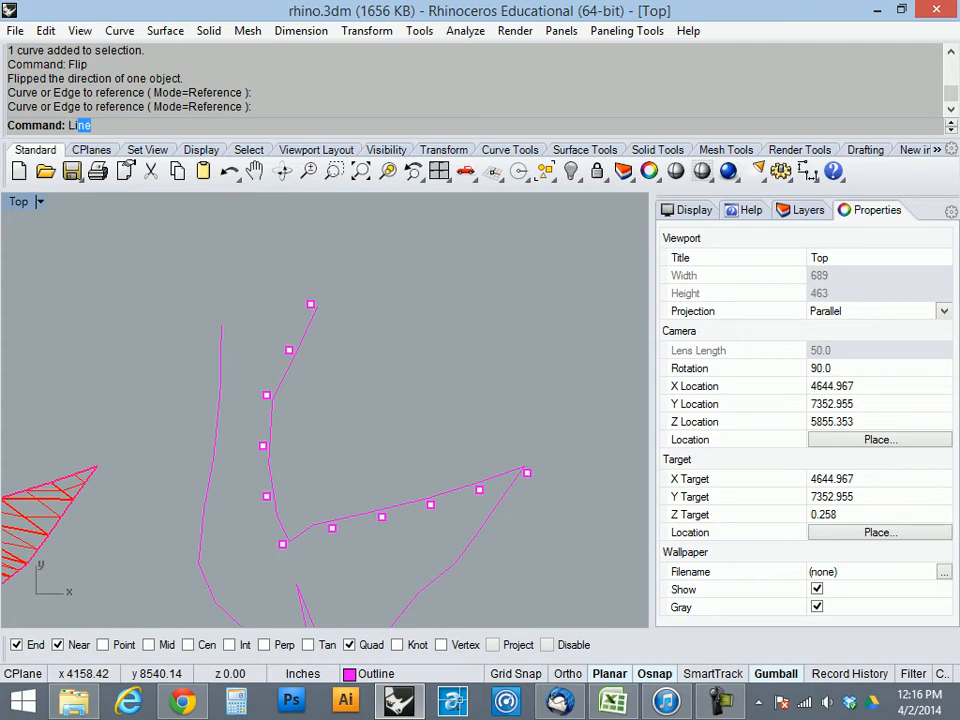
{"action": "key", "text": "Return"}
{"action": "left_click", "coordinate": [222, 325]}
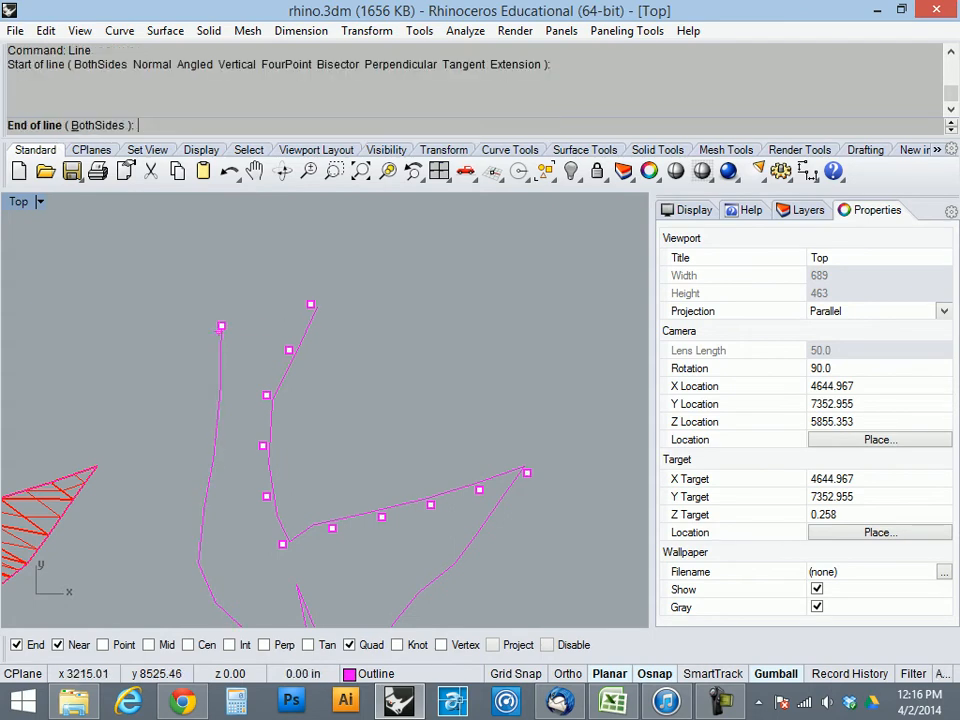
{"action": "left_click", "coordinate": [310, 304]}
{"action": "key", "text": "Escape"}
{"action": "scroll", "coordinate": [278, 287], "scroll_direction": "down", "scroll_amount": 2}
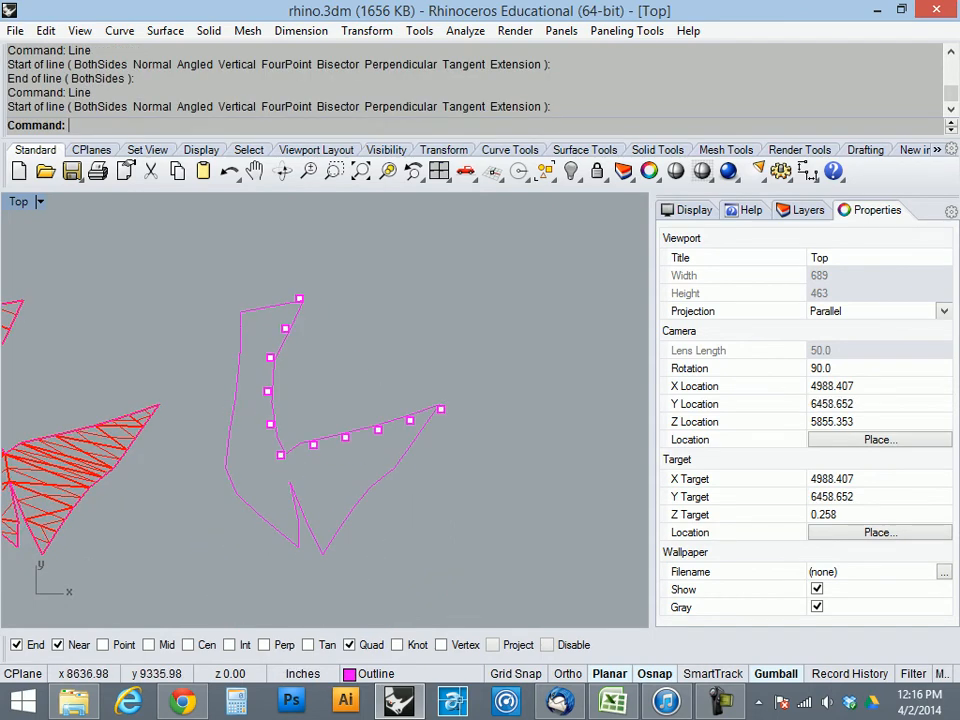
- Join all the outline's curves into one closed curve and check it by selecting the result
{"action": "left_click_drag", "start_coordinate": [207, 603], "coordinate": [207, 603]}
{"action": "type", "text": "join"}
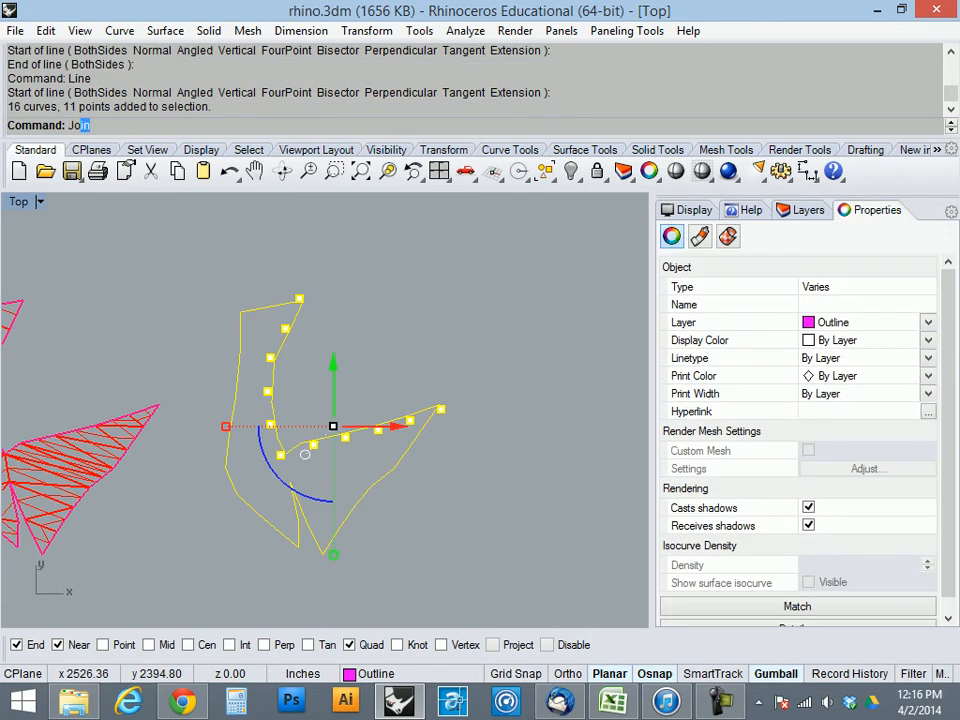
{"action": "key", "text": "Return"}
{"action": "key", "text": "Return"}
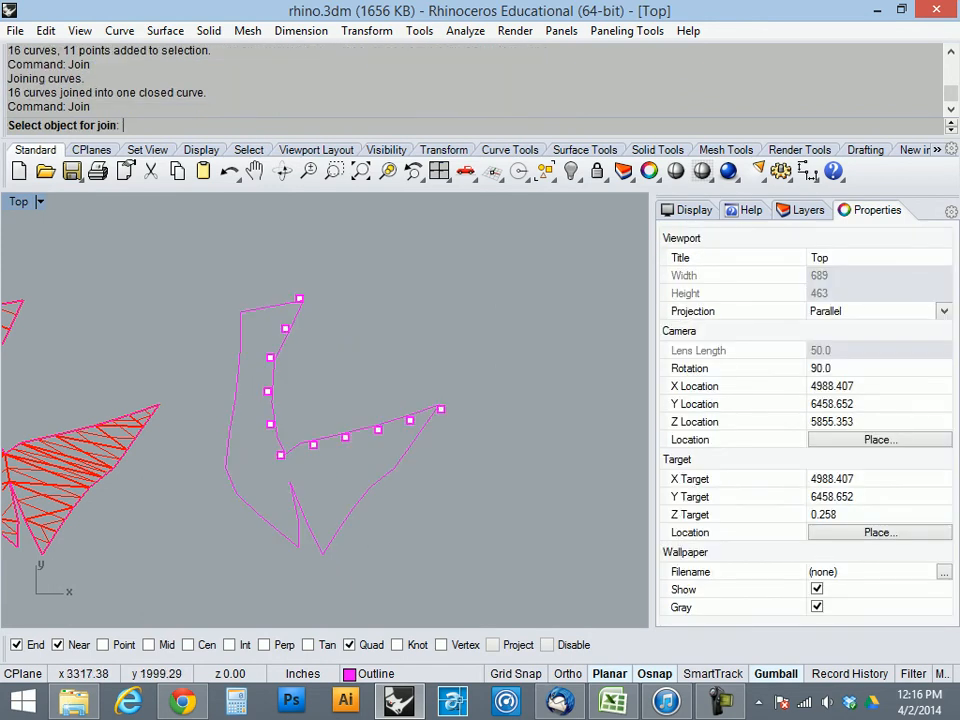
{"action": "key", "text": "Escape"}
{"action": "left_click", "coordinate": [304, 455]}
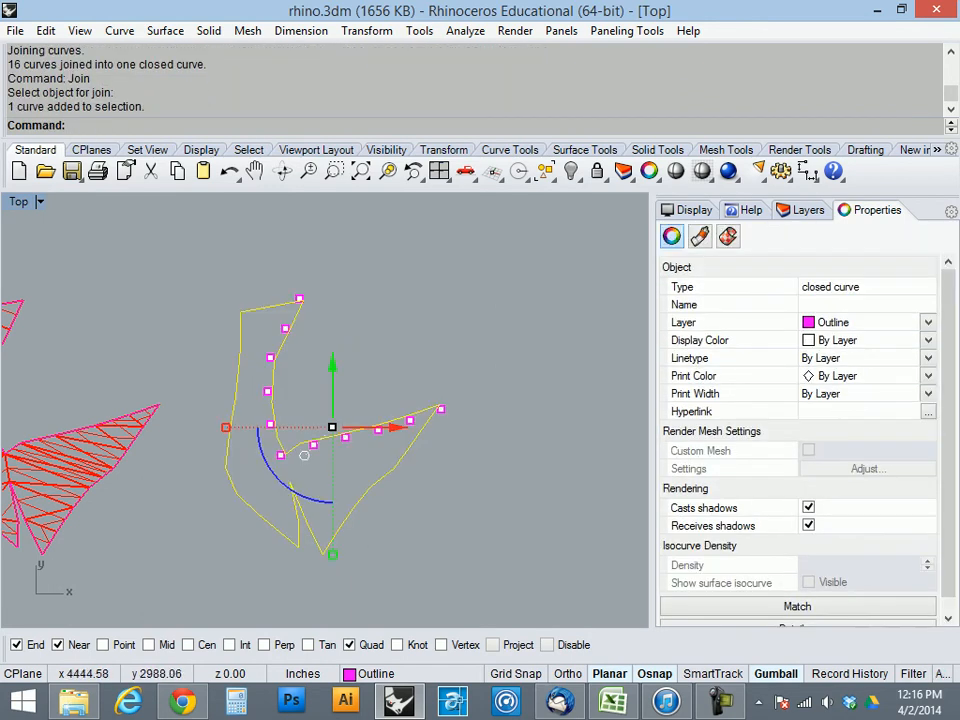
{"action": "key", "text": "Escape"}
- Inspect the outline with its baked points and check the model units in the document properties
{"action": "scroll", "coordinate": [443, 427], "scroll_direction": "up", "scroll_amount": 8}
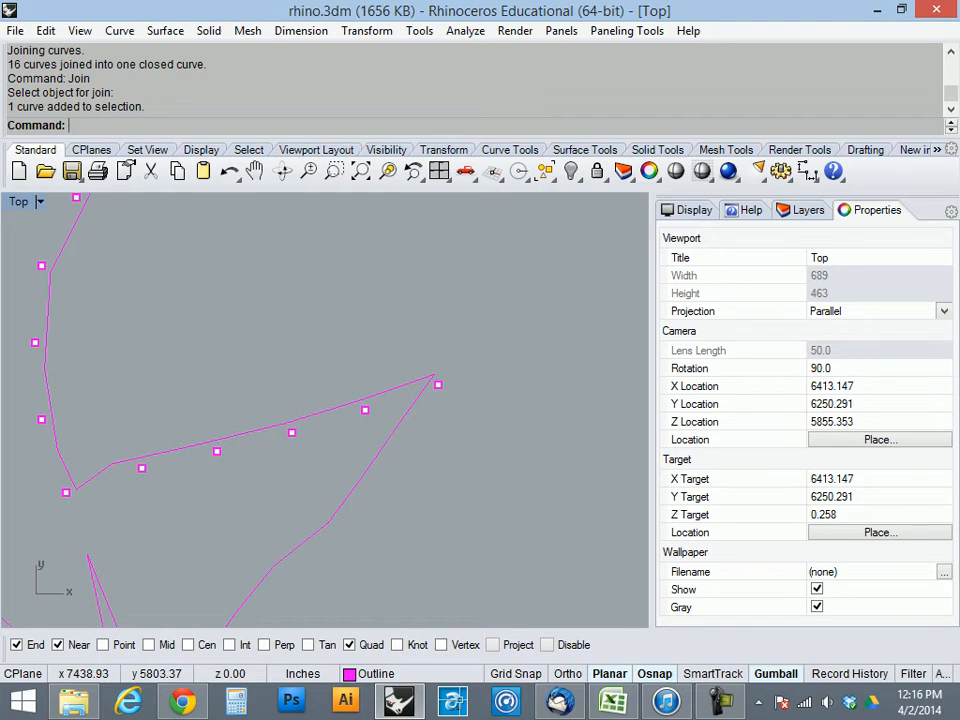
{"action": "scroll", "coordinate": [434, 462], "scroll_direction": "down", "scroll_amount": 8}
{"action": "scroll", "coordinate": [395, 337], "scroll_direction": "up", "scroll_amount": 4}
{"action": "scroll", "coordinate": [361, 398], "scroll_direction": "down", "scroll_amount": 6}
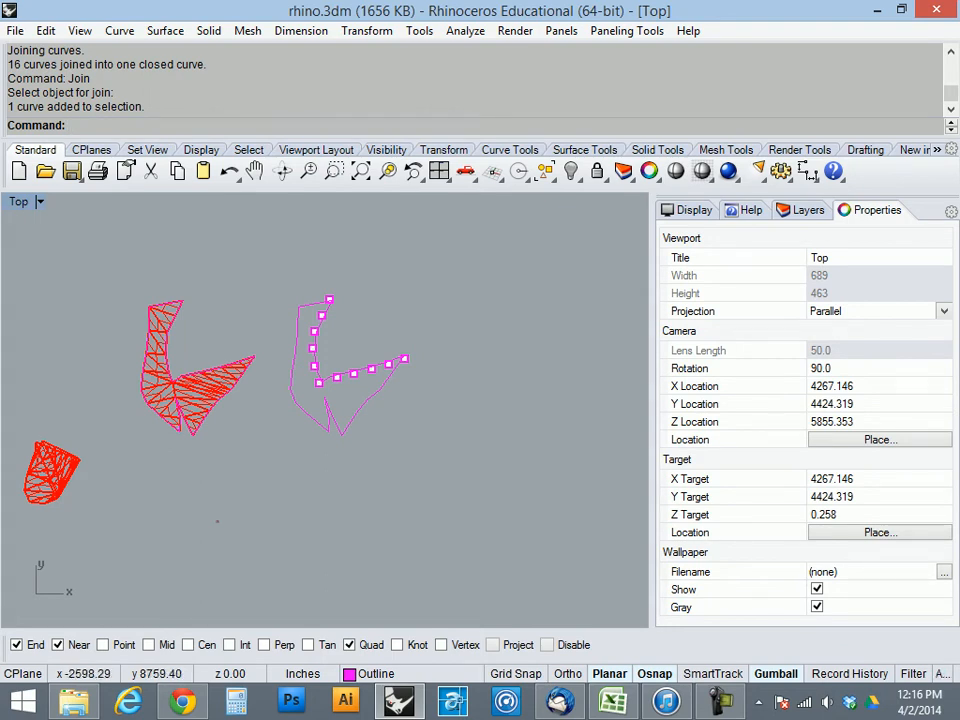
{"action": "type", "text": "Units"}
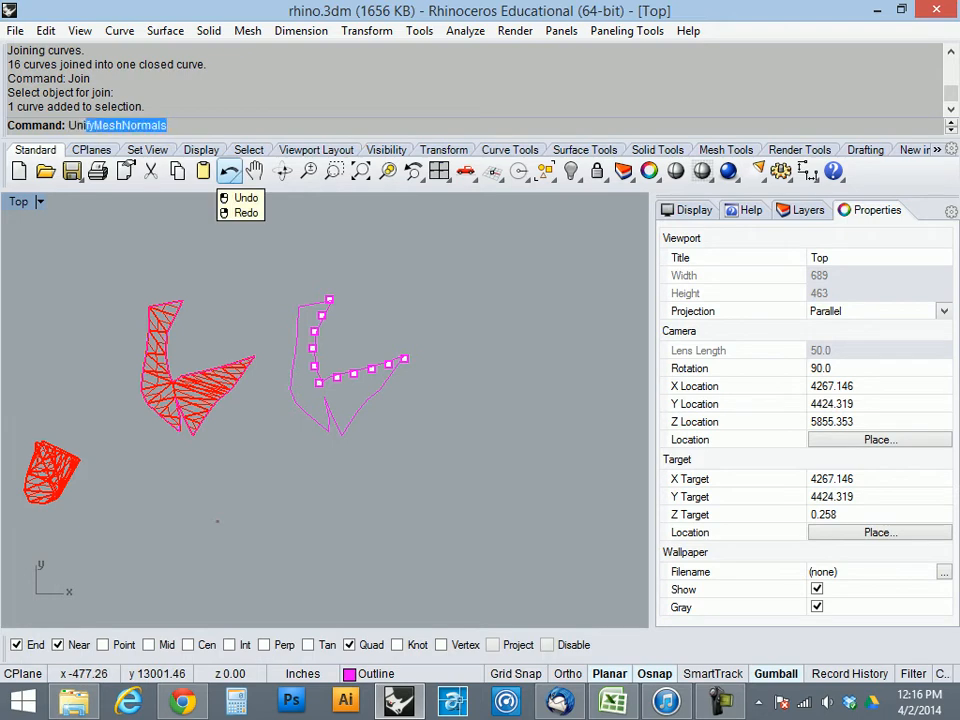
{"action": "key", "text": "Return"}
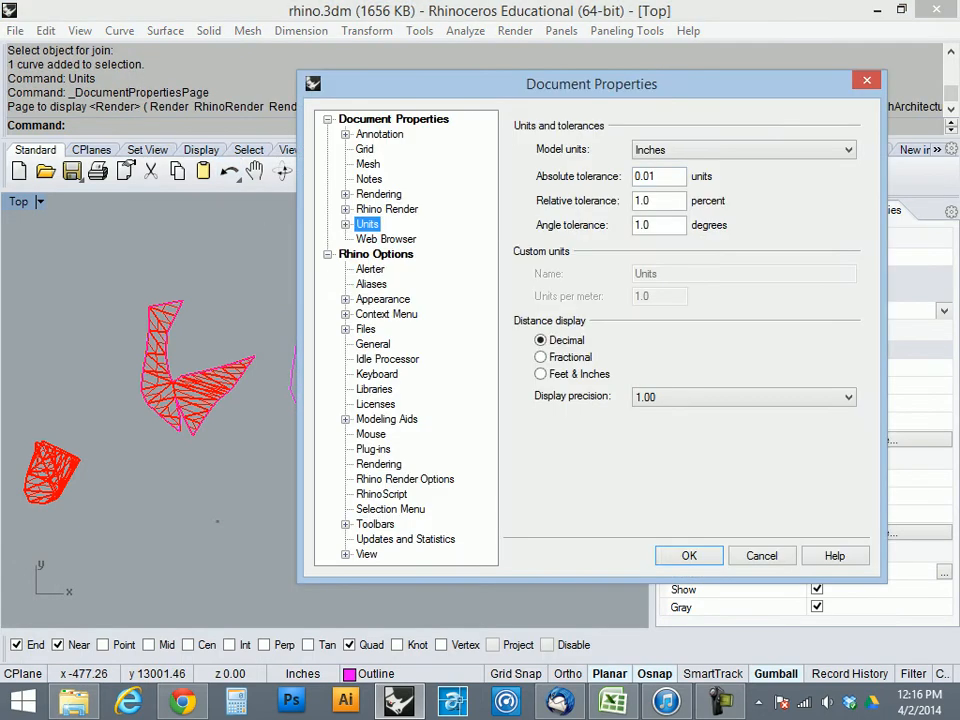
{"action": "left_click", "coordinate": [762, 556]}
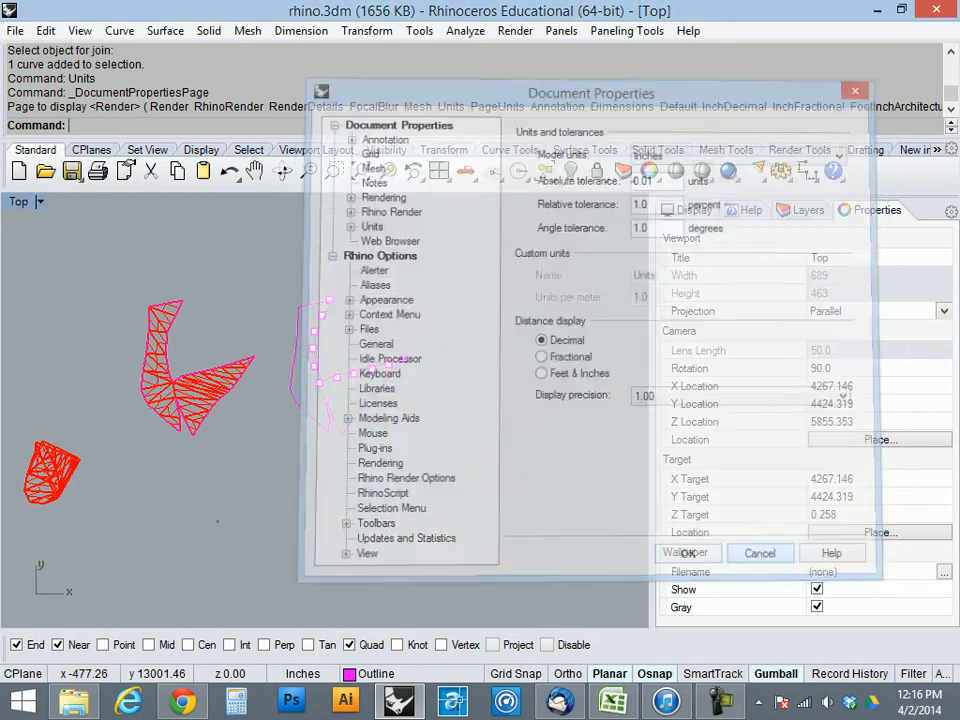
- Draw a 48" by 48" corner-to-corner rectangle starting at the origin 0,0
{"action": "left_click", "coordinate": [165, 30]}
{"action": "mouse_move", "coordinate": [119, 31]}
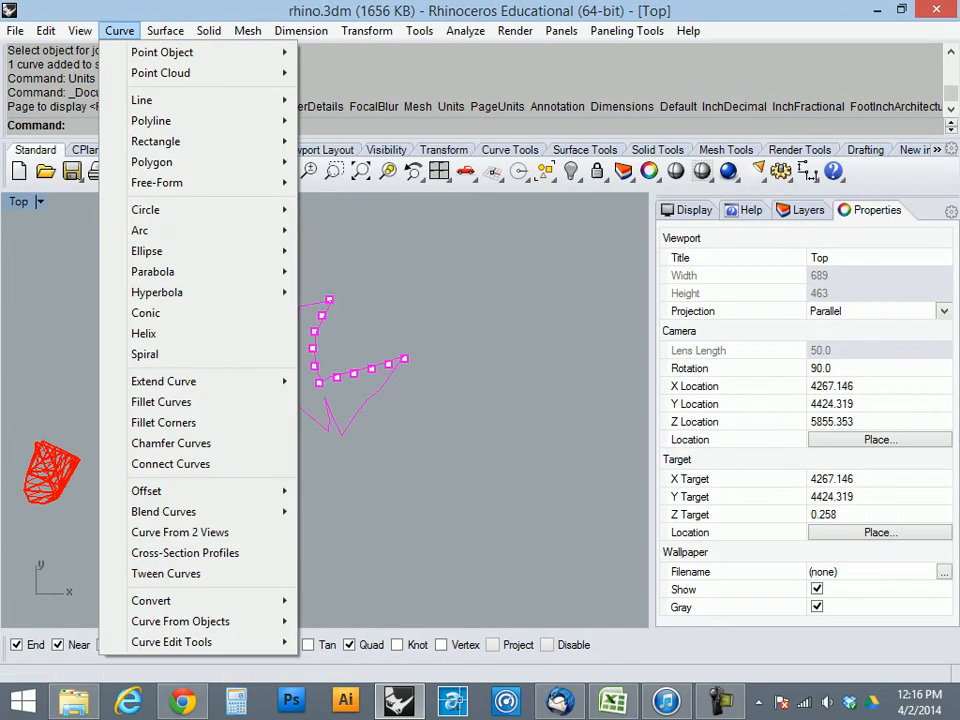
{"action": "mouse_move", "coordinate": [160, 141]}
{"action": "left_click", "coordinate": [385, 141]}
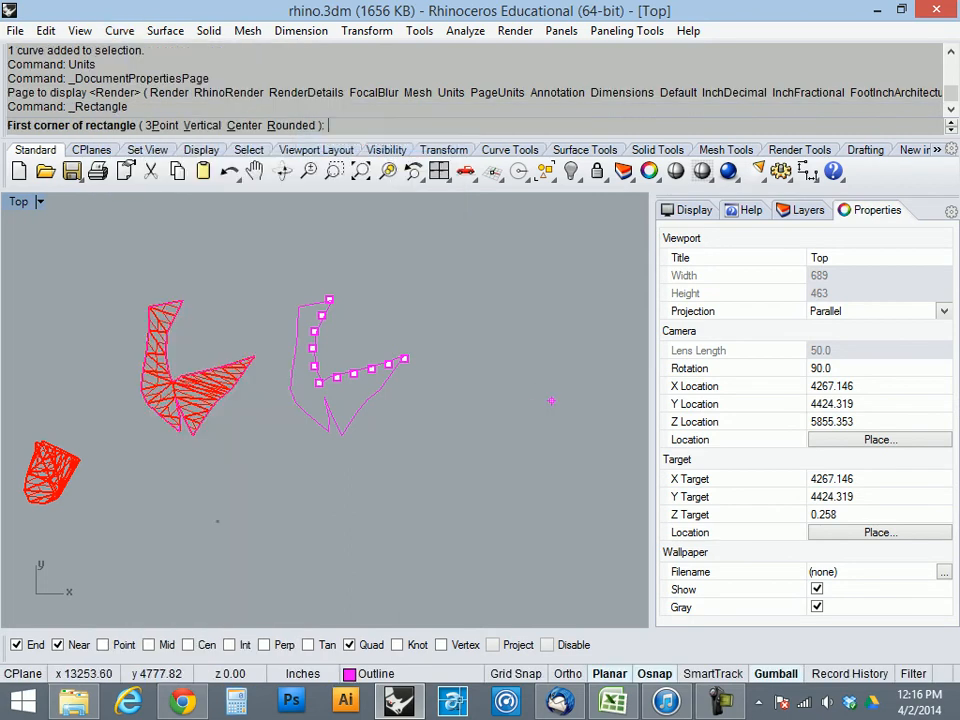
{"action": "type", "text": "0,0"}
{"action": "key", "text": "Return"}
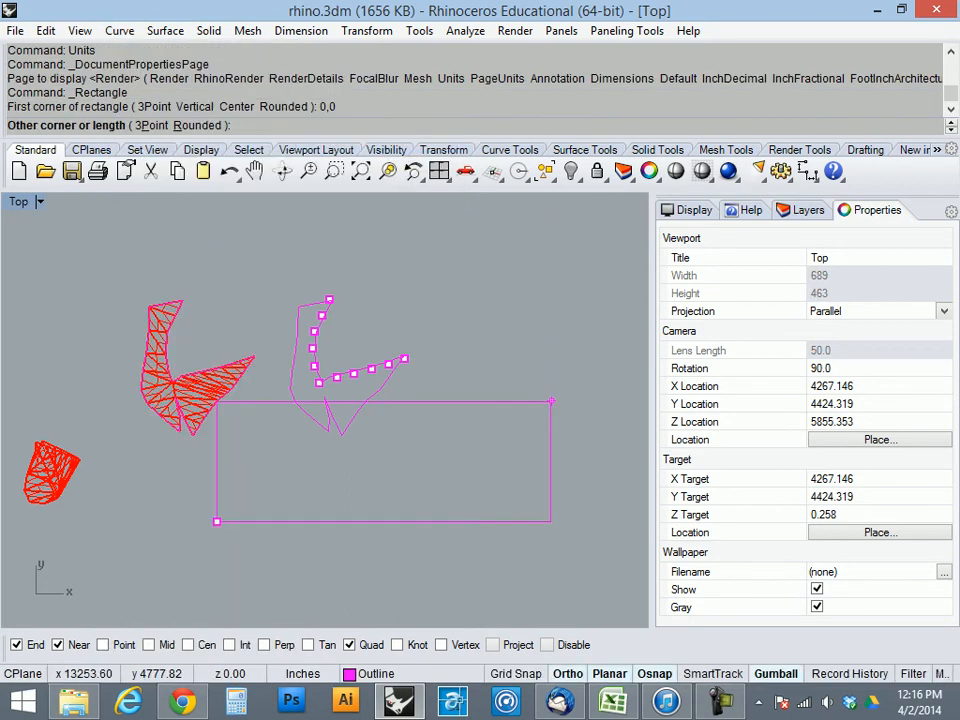
{"action": "type", "text": "48\",48\""}
{"action": "key", "text": "Return"}
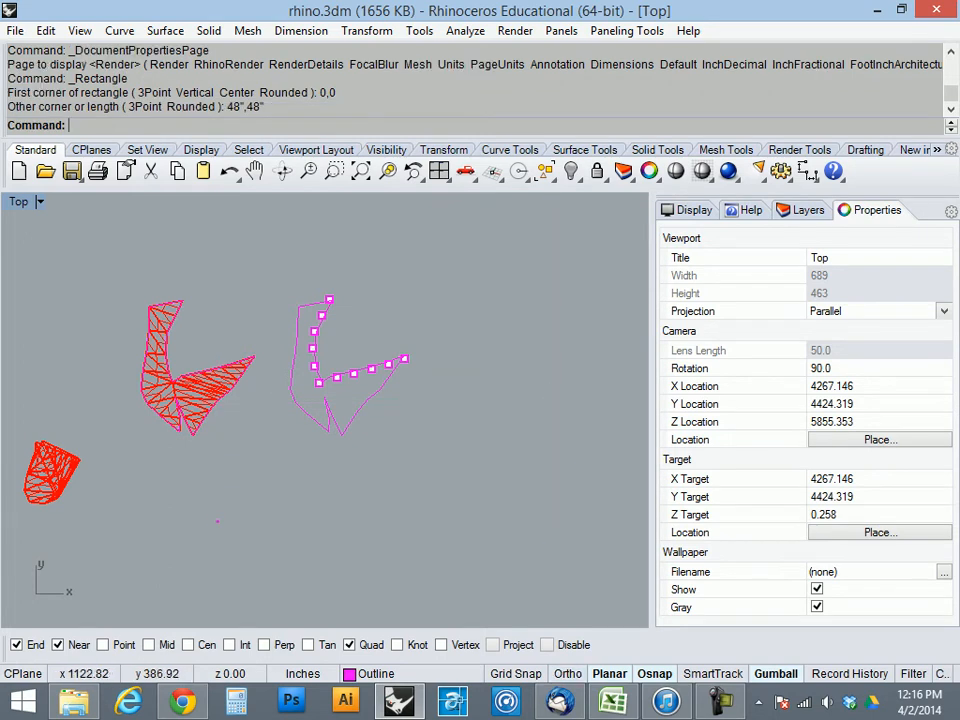
{"action": "scroll", "coordinate": [222, 478], "scroll_direction": "up", "scroll_amount": 10}
{"action": "scroll", "coordinate": [233, 483], "scroll_direction": "up", "scroll_amount": 3}
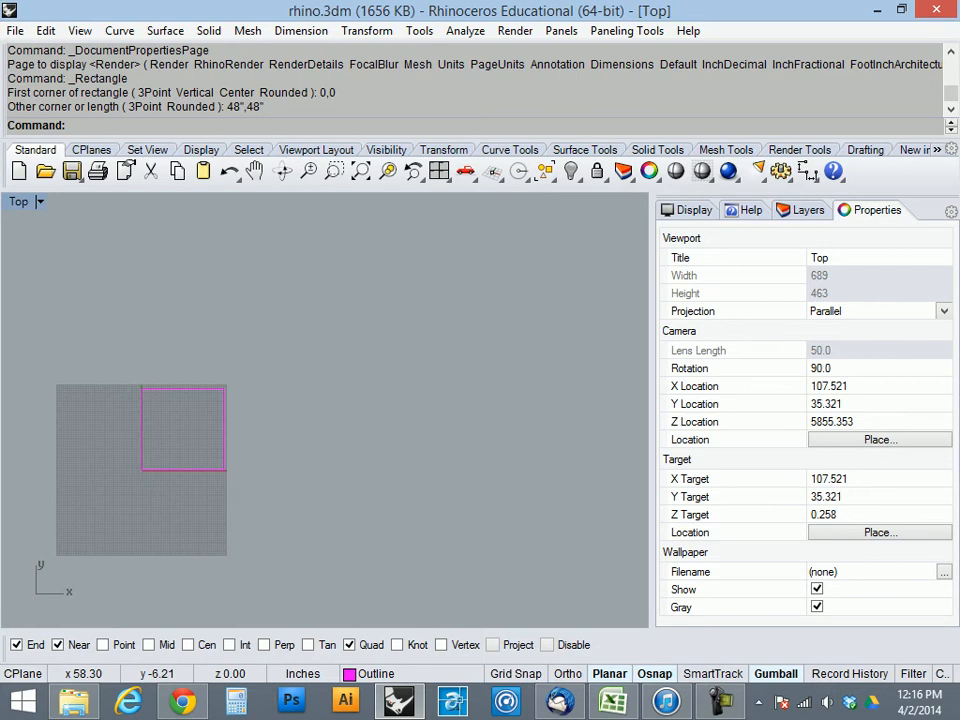
- Copy the closed outline together with its baked points to the empty area around the 48" square
{"action": "scroll", "coordinate": [202, 473], "scroll_direction": "down", "scroll_amount": 10}
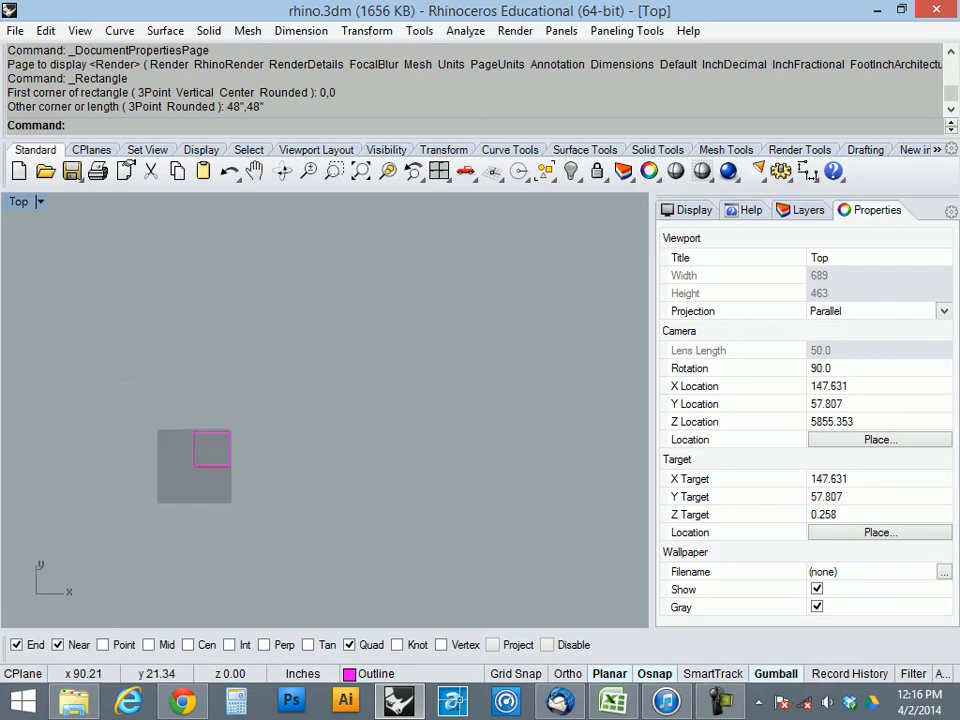
{"action": "scroll", "coordinate": [260, 448], "scroll_direction": "down", "scroll_amount": 8}
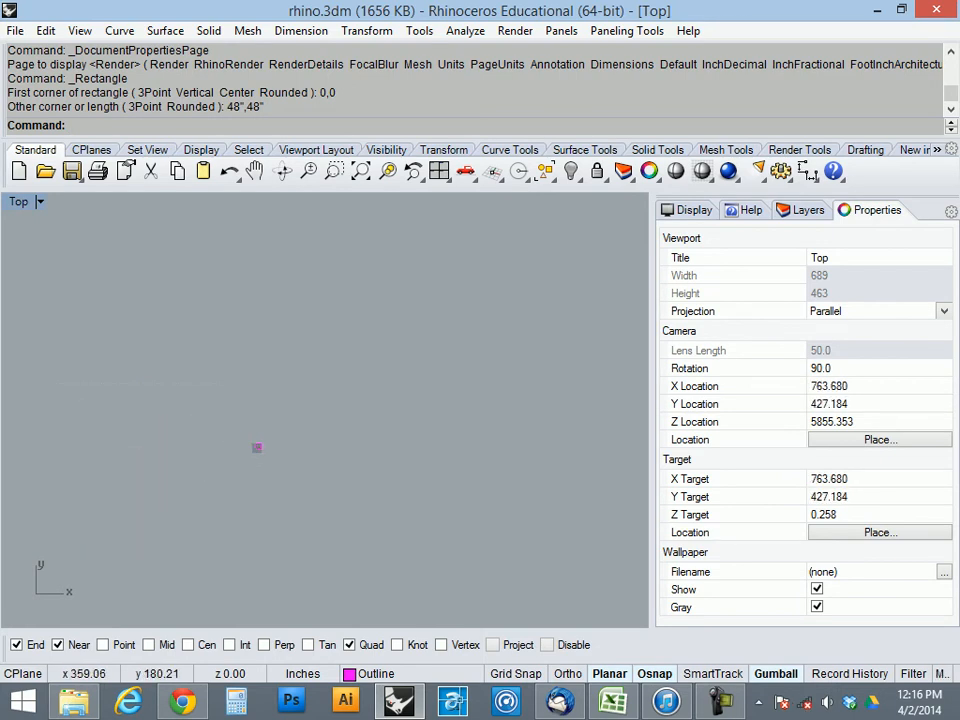
{"action": "scroll", "coordinate": [270, 445], "scroll_direction": "down", "scroll_amount": 6}
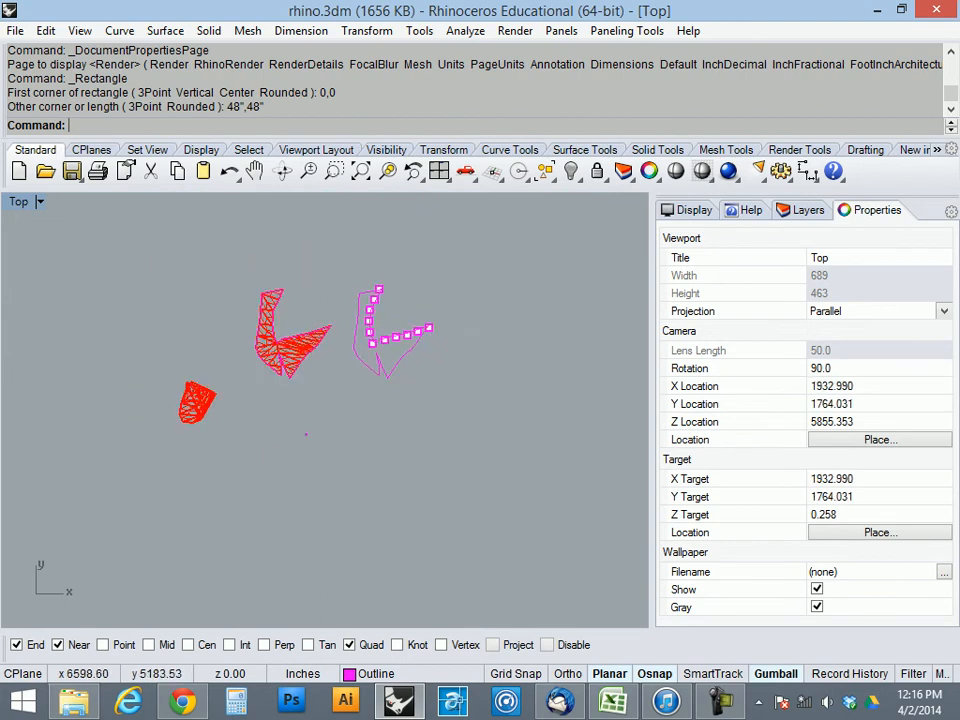
{"action": "left_click_drag", "start_coordinate": [476, 402], "coordinate": [476, 398]}
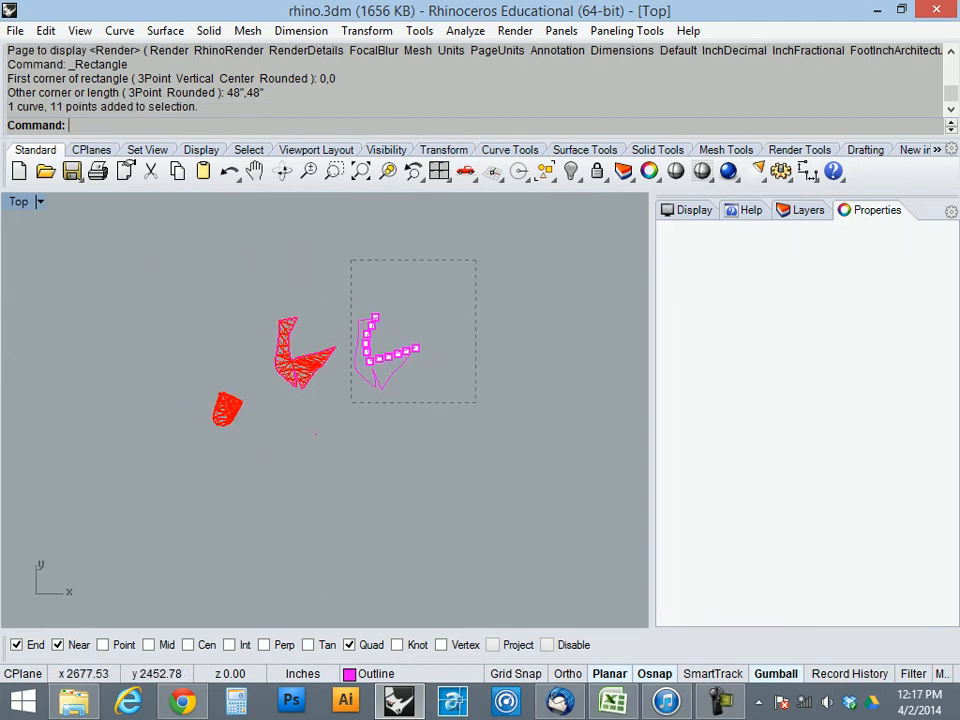
{"action": "type", "text": "Copy"}
{"action": "key", "text": "Return"}
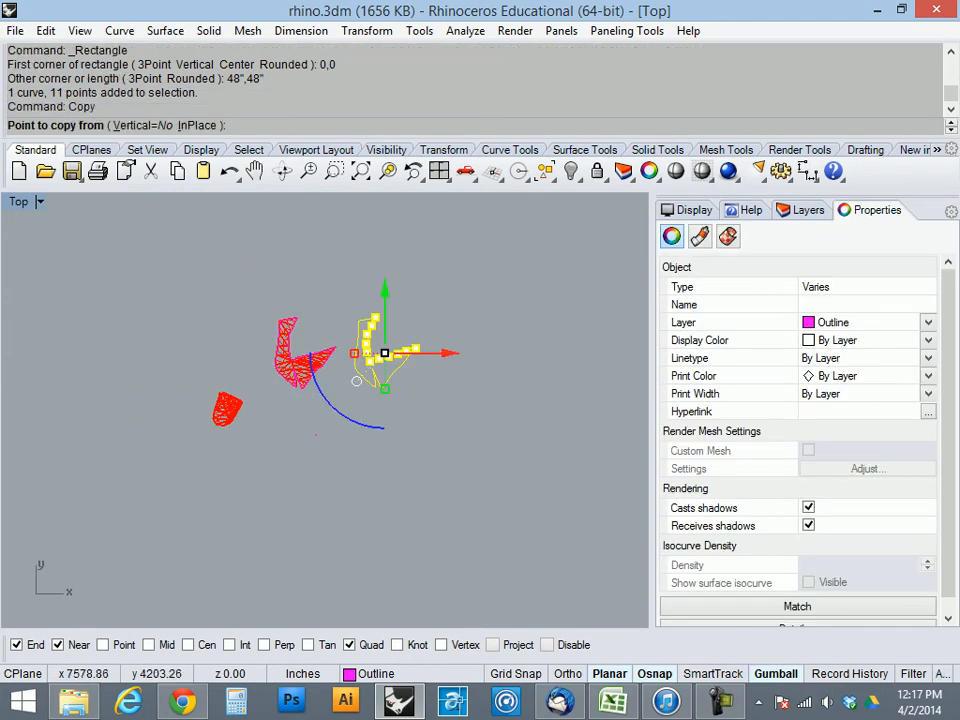
{"action": "left_click", "coordinate": [416, 380]}
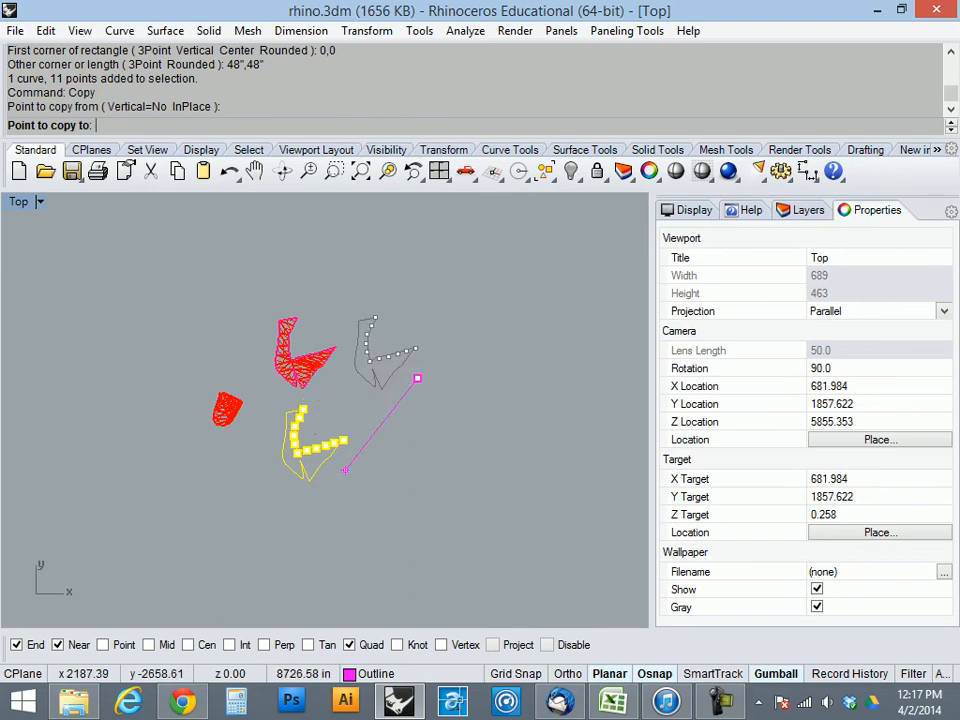
{"action": "left_click", "coordinate": [344, 471]}
{"action": "key", "text": "Return"}
- Scale the copied outline and all its points by a factor of .1 from the outline's inner corner area
{"action": "scroll", "coordinate": [303, 456], "scroll_direction": "up", "scroll_amount": 5}
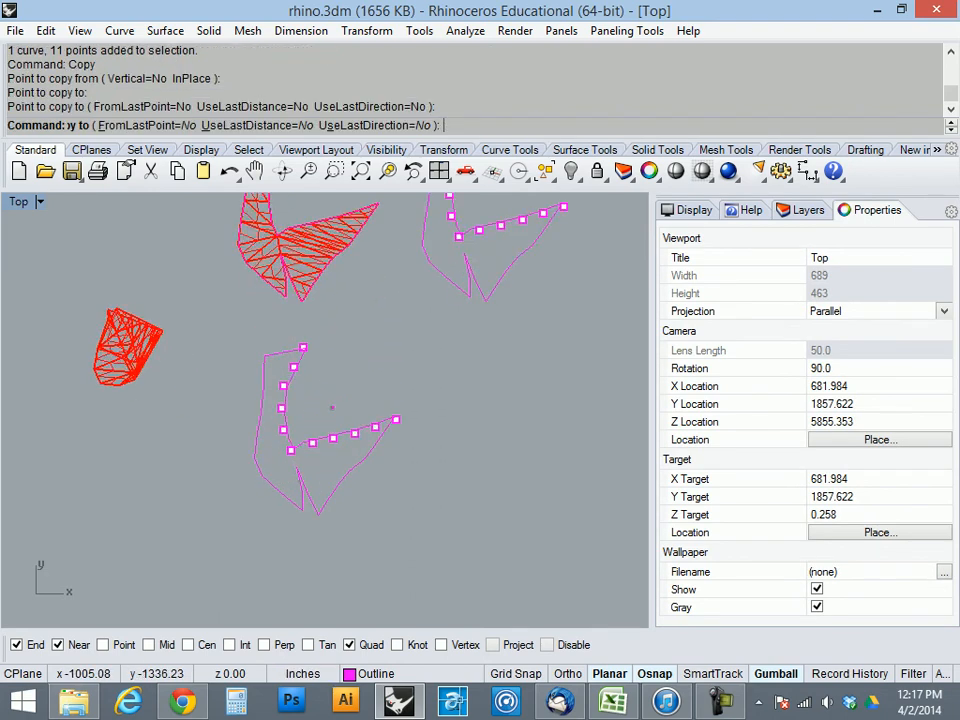
{"action": "type", "text": "Scale"}
{"action": "key", "text": "Return"}
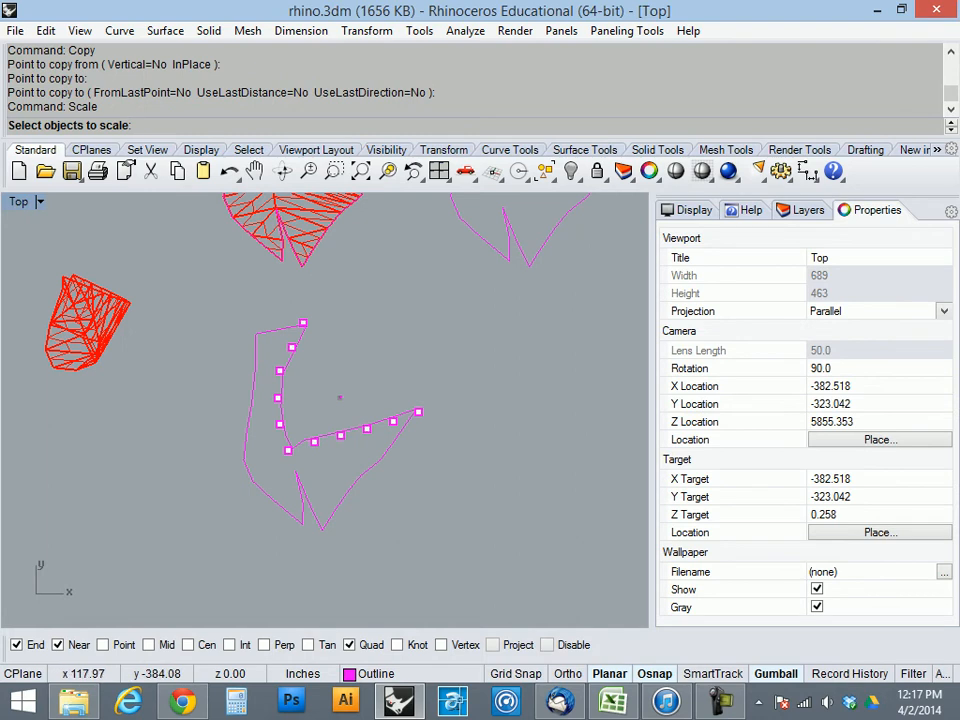
{"action": "left_click_drag", "start_coordinate": [321, 309], "coordinate": [235, 396]}
{"action": "left_click_drag", "start_coordinate": [294, 401], "coordinate": [232, 495]}
{"action": "left_click_drag", "start_coordinate": [296, 386], "coordinate": [258, 427]}
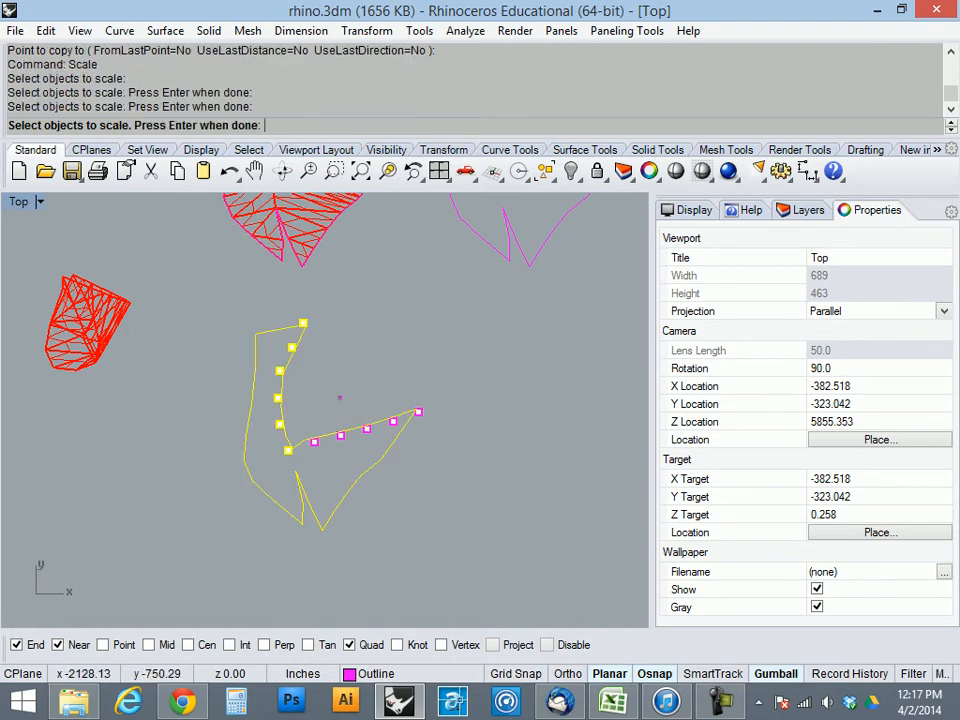
{"action": "left_click_drag", "start_coordinate": [497, 408], "coordinate": [316, 472]}
{"action": "key", "text": "Return"}
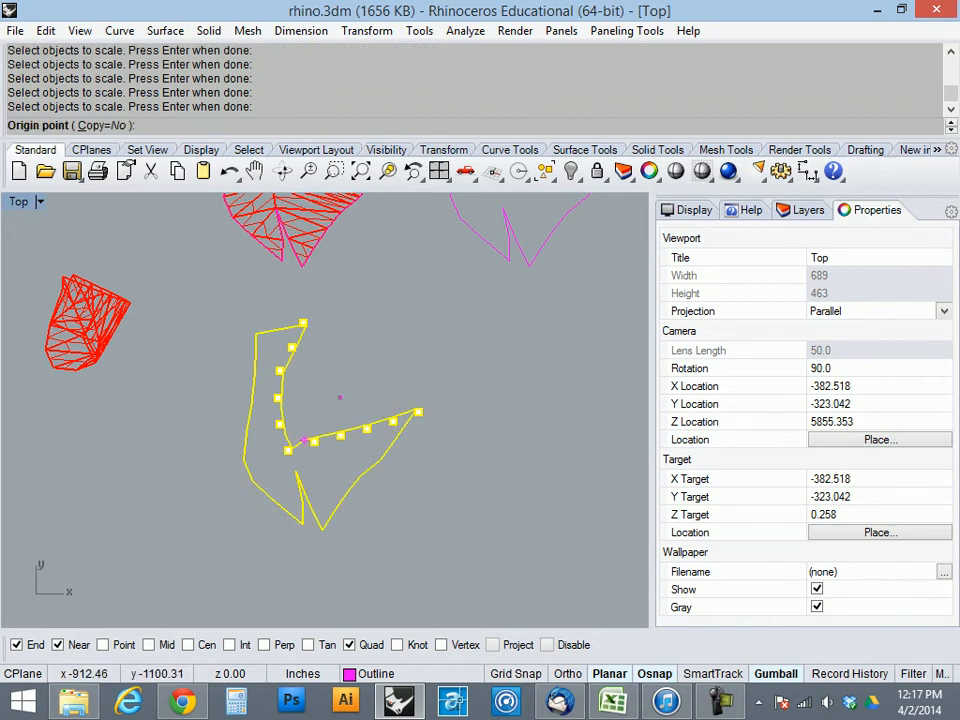
{"action": "left_click", "coordinate": [303, 440]}
{"action": "type", "text": ".1"}
{"action": "key", "text": "Return"}
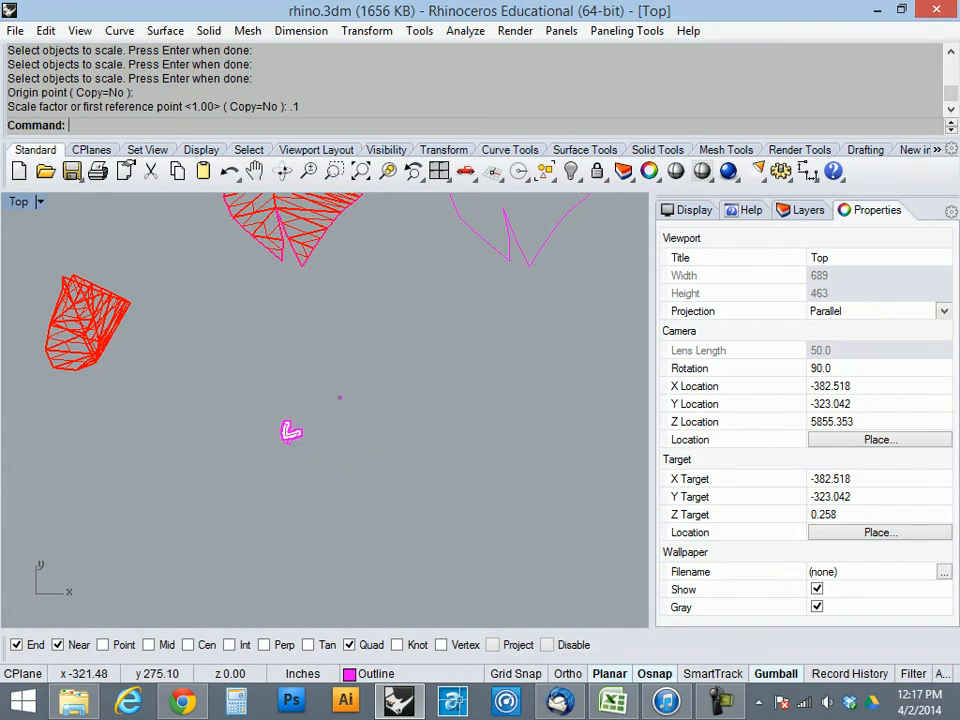
- Hide everything except the scaled-down outline copy, its points and the 48" square
{"action": "scroll", "coordinate": [290, 433], "scroll_direction": "up", "scroll_amount": 4}
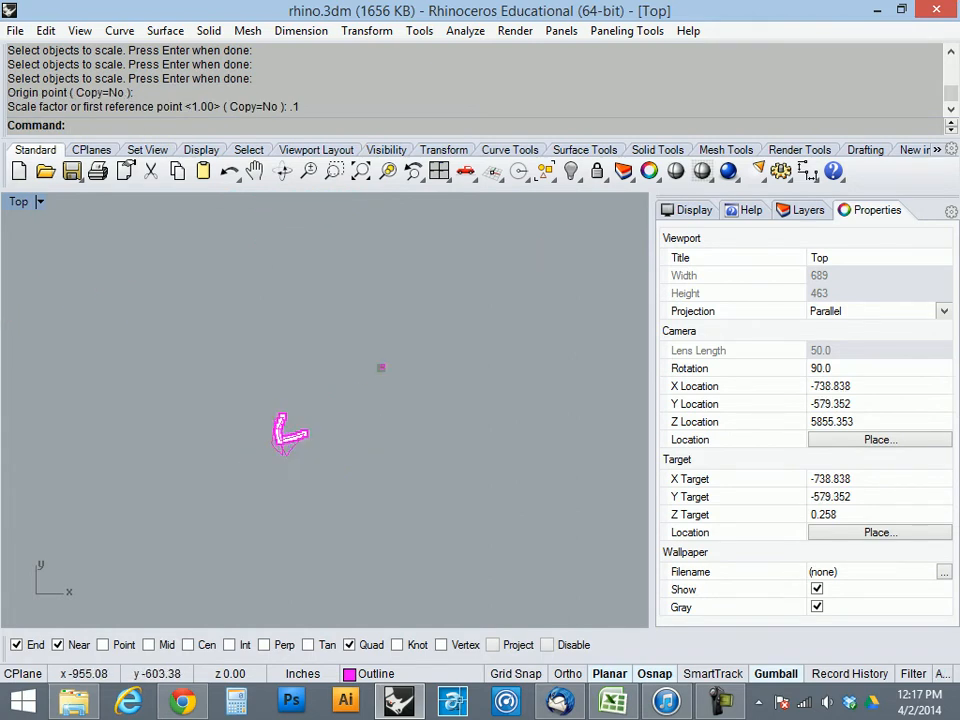
{"action": "left_click_drag", "start_coordinate": [463, 313], "coordinate": [174, 491]}
{"action": "type", "text": "Invert"}
{"action": "key", "text": "Return"}
{"action": "type", "text": "Hide"}
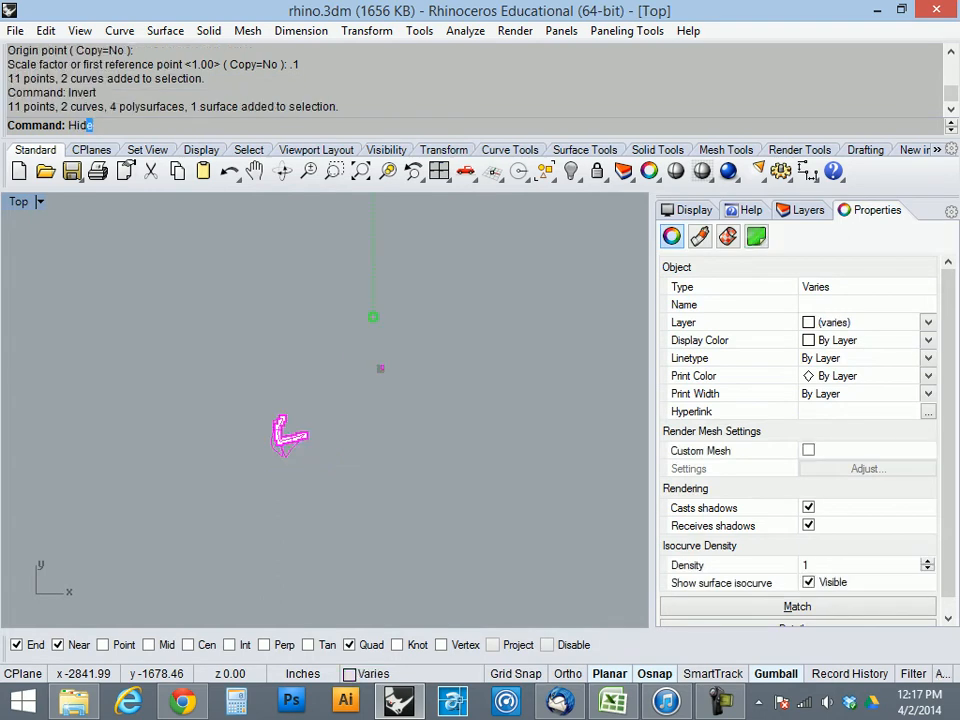
{"action": "key", "text": "Return"}
- Bring the outline and its points over to the 48" square and scale them by a factor of .3 from a point just above it
{"action": "left_click_drag", "start_coordinate": [250, 363], "coordinate": [313, 498]}
{"action": "left_click_drag", "start_coordinate": [259, 465], "coordinate": [351, 432]}
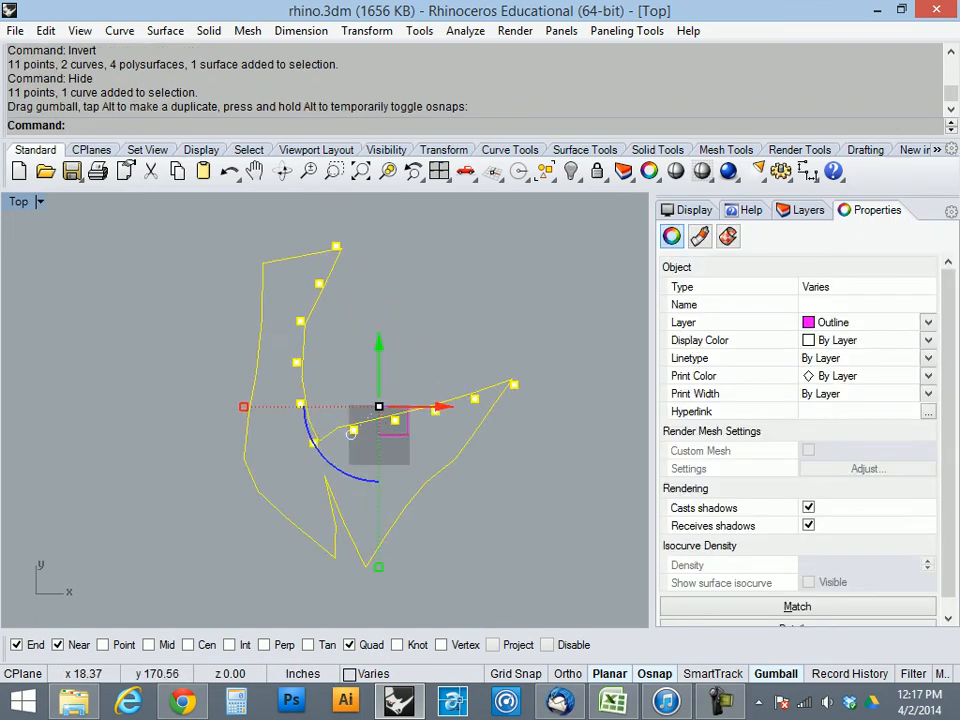
{"action": "type", "text": "Scale"}
{"action": "key", "text": "Return"}
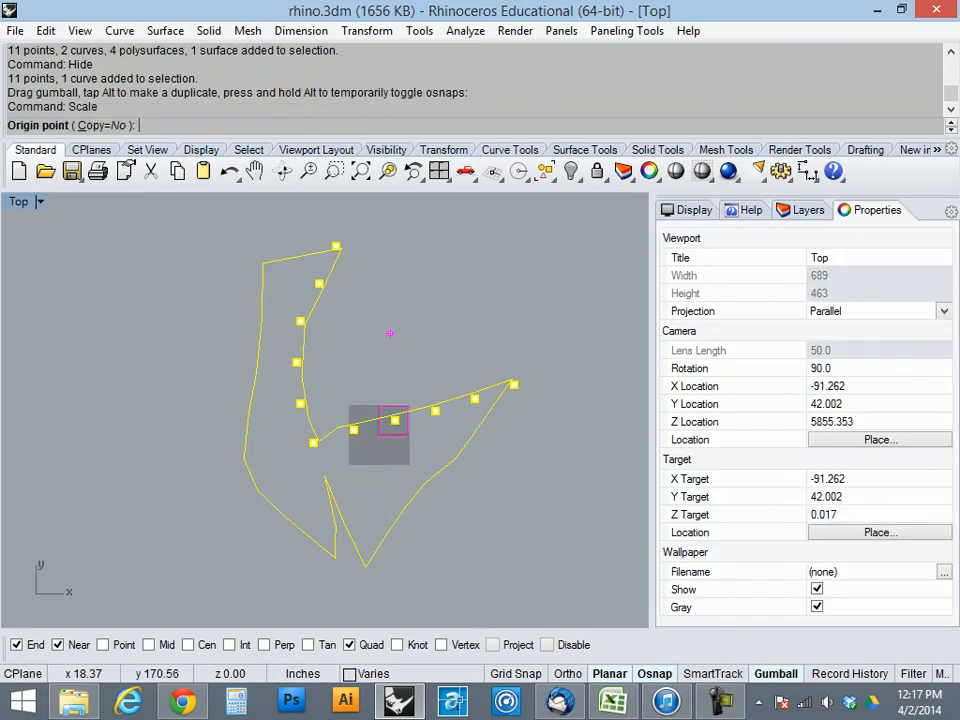
{"action": "left_click", "coordinate": [392, 344]}
{"action": "type", "text": ".3"}
{"action": "key", "text": "Return"}
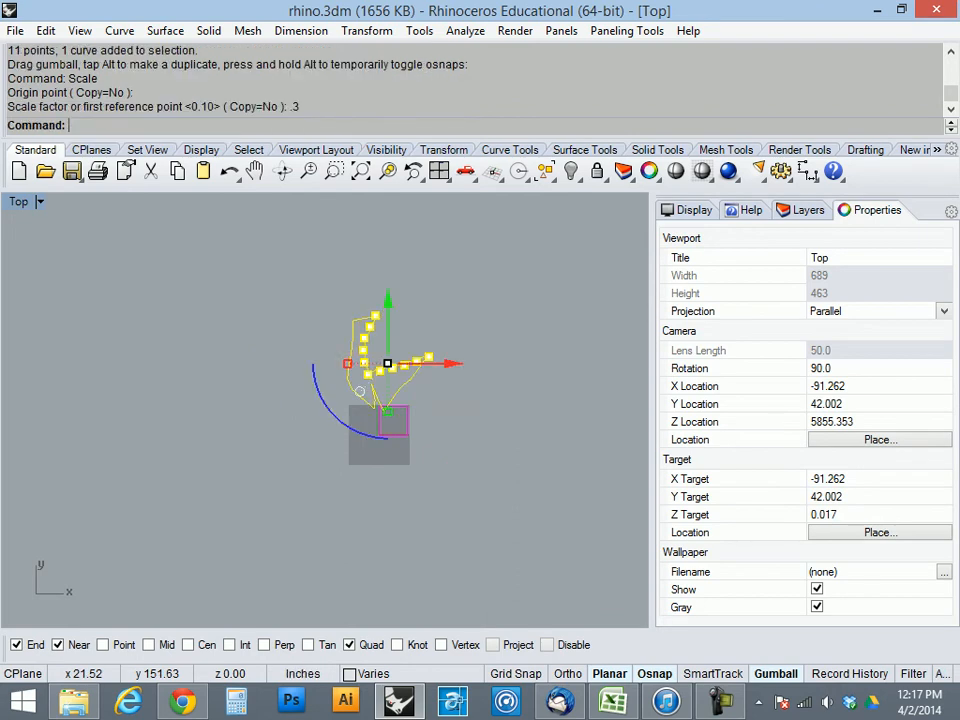
- Scale the outline and points once more by a factor of .2 from the same origin point
{"action": "key", "text": "Return"}
{"action": "left_click", "coordinate": [392, 344]}
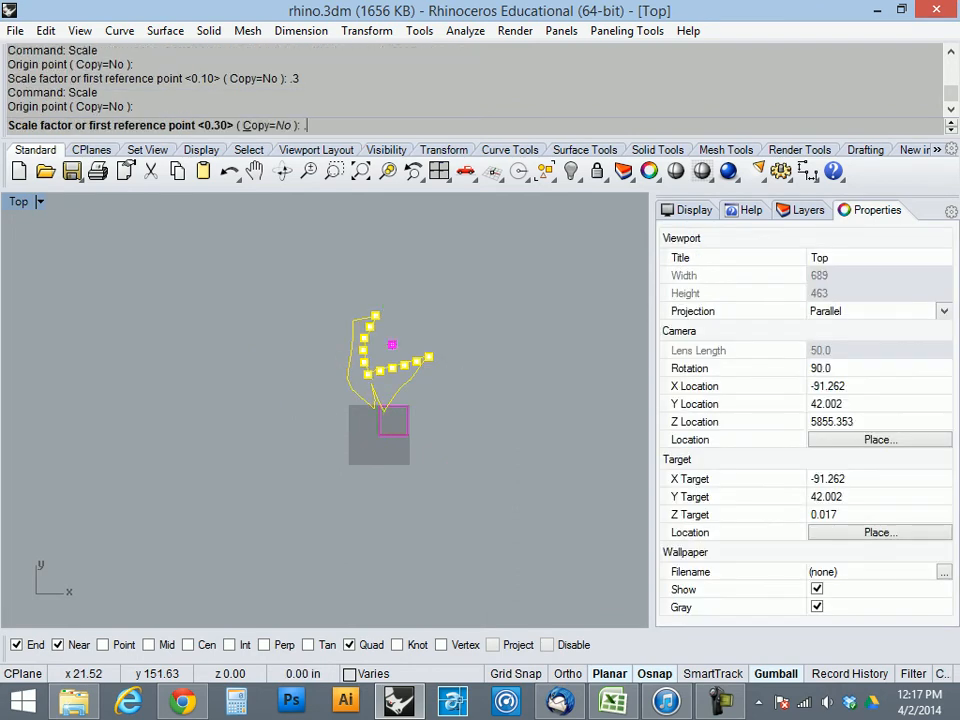
{"action": "key", "text": "Return"}
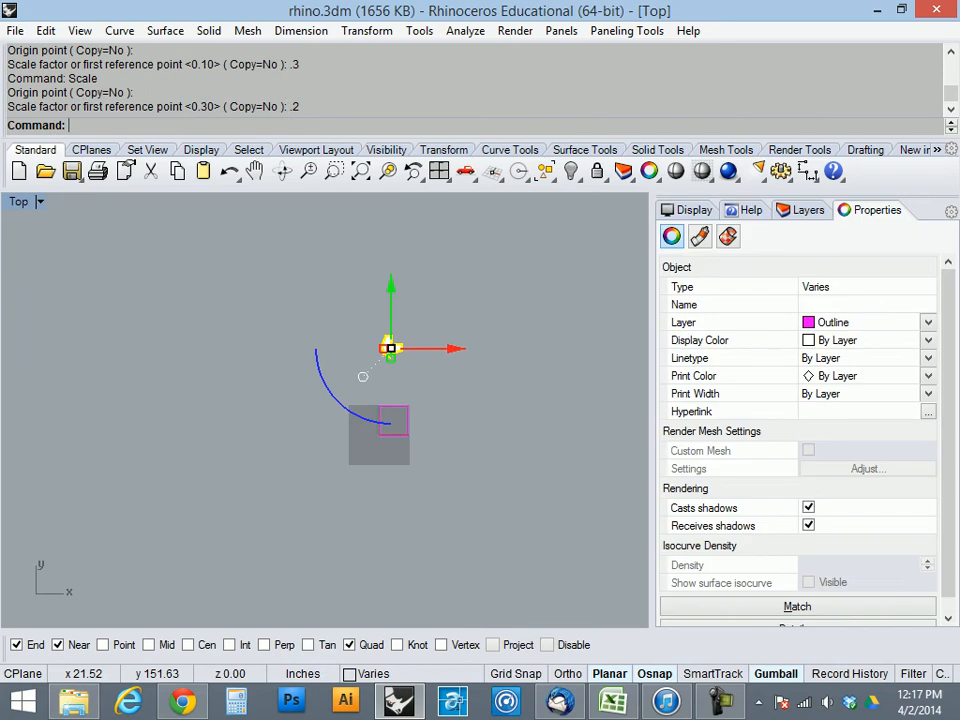
- Move the small outline with all its points straight down into the 48" square
{"action": "scroll", "coordinate": [391, 375], "scroll_direction": "up", "scroll_amount": 6}
{"action": "left_click", "coordinate": [416, 343]}
{"action": "type", "text": "move"}
{"action": "key", "text": "Return"}
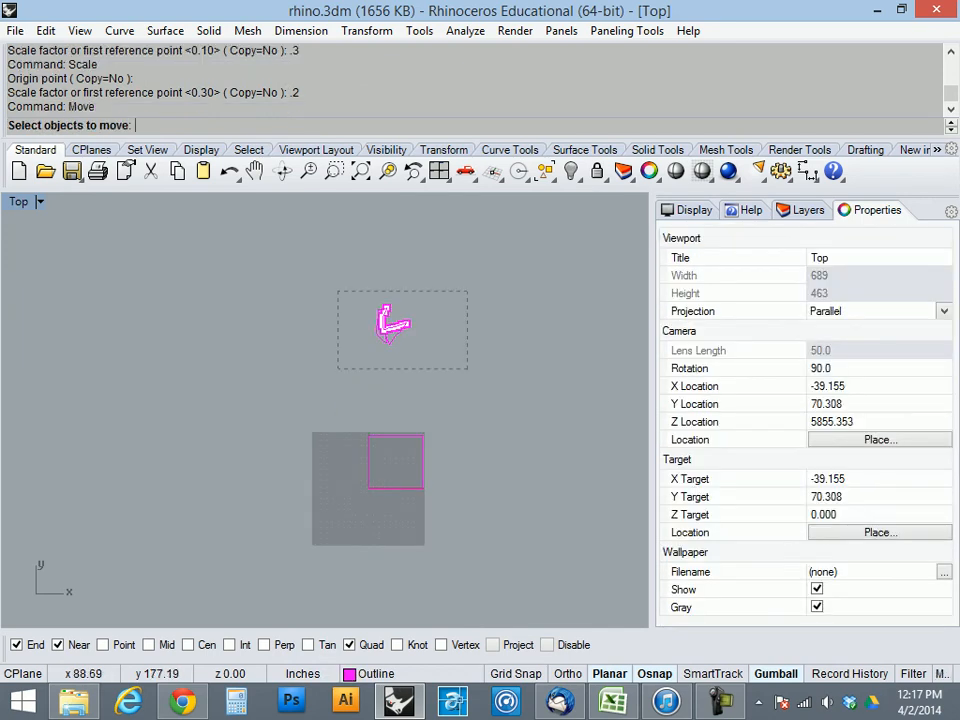
{"action": "left_click_drag", "start_coordinate": [337, 291], "coordinate": [337, 291]}
{"action": "key", "text": "Return"}
{"action": "left_click", "coordinate": [460, 340]}
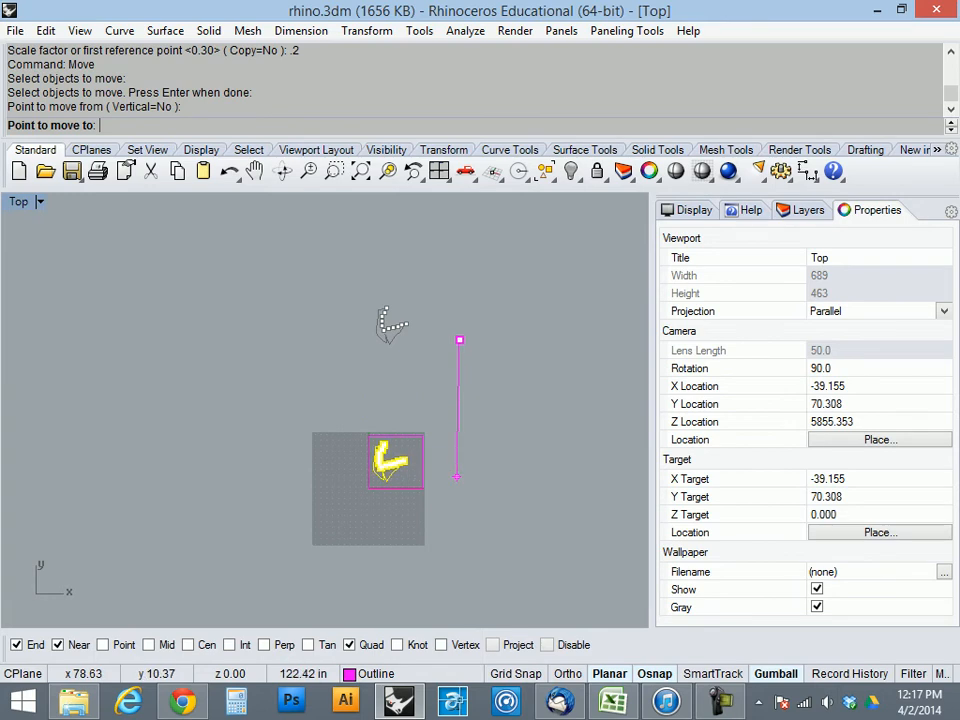
{"action": "left_click", "coordinate": [456, 477]}
- Turn off the grid display in the Top viewport
{"action": "scroll", "coordinate": [396, 472], "scroll_direction": "up", "scroll_amount": 7}
{"action": "scroll", "coordinate": [434, 386], "scroll_direction": "up", "scroll_amount": 6}
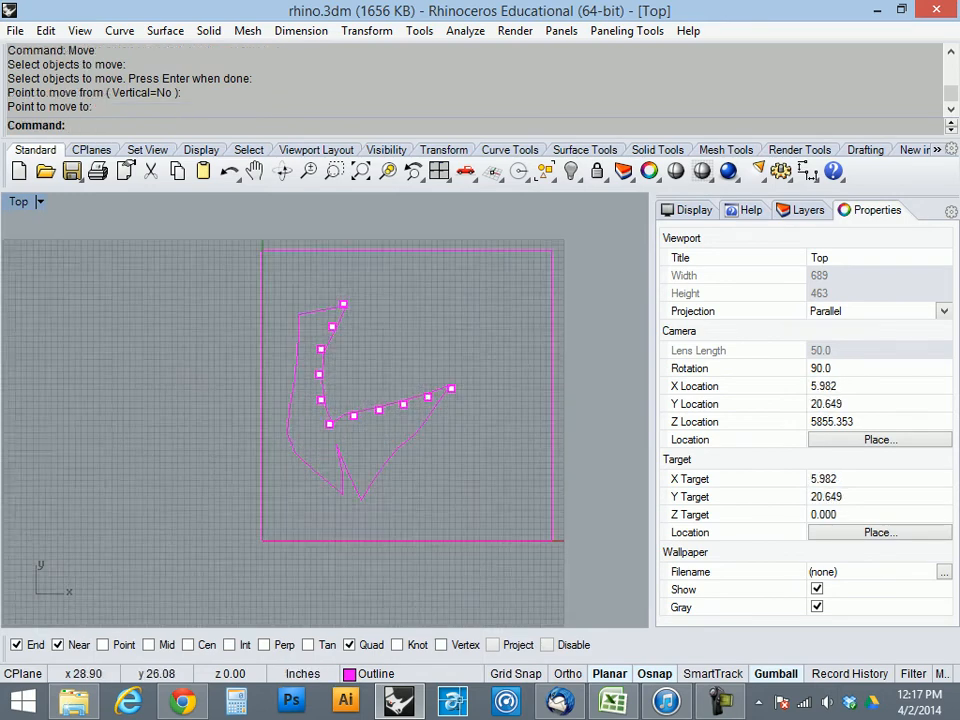
{"action": "scroll", "coordinate": [309, 419], "scroll_direction": "down", "scroll_amount": 4}
{"action": "type", "text": "Grid"}
{"action": "key", "text": "Return"}
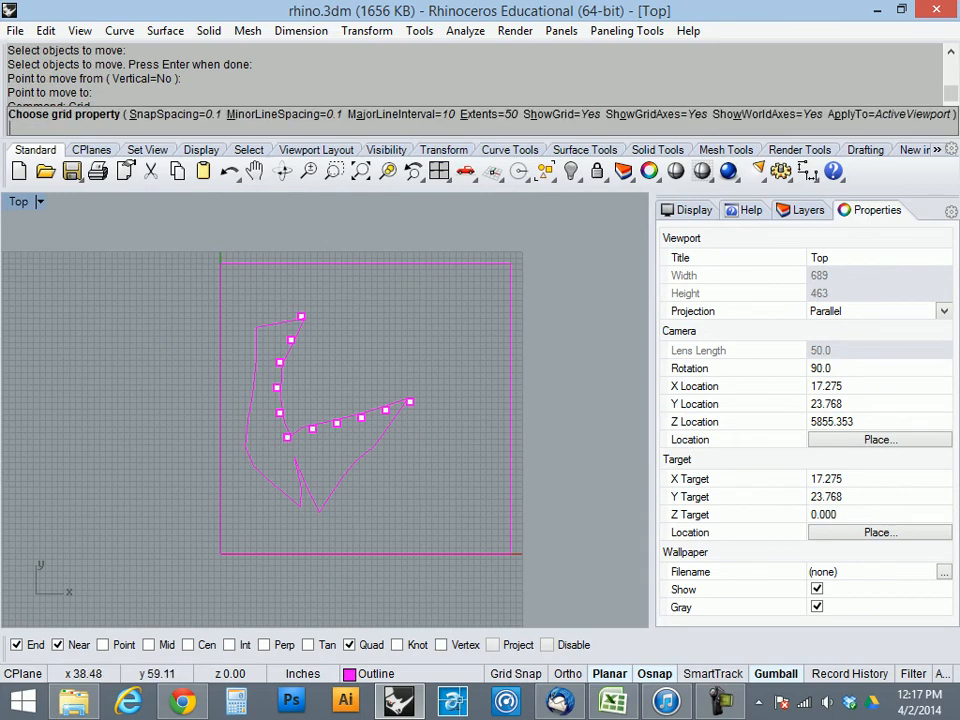
{"action": "left_click", "coordinate": [562, 115]}
{"action": "key", "text": "Return"}
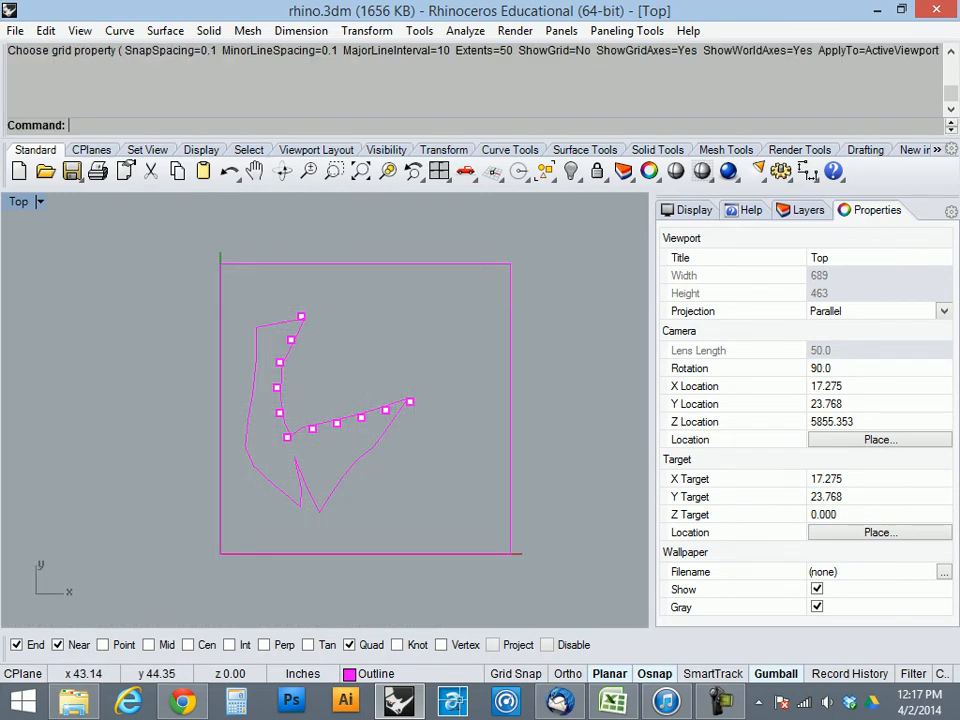
{"action": "left_click_drag", "start_coordinate": [480, 286], "coordinate": [239, 501]}
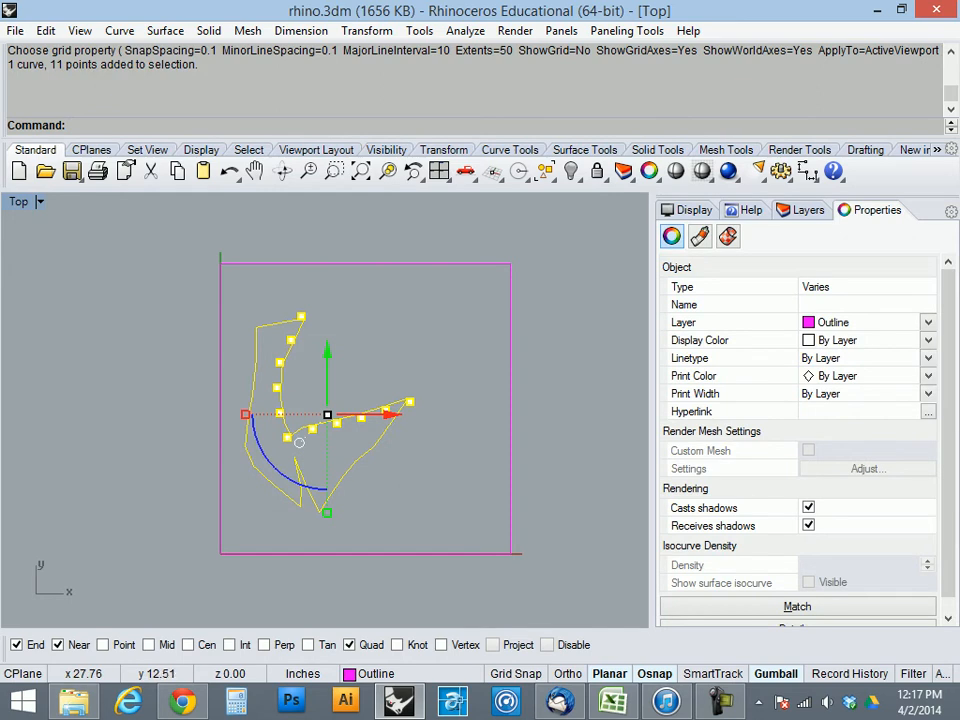
{"action": "key", "text": "Escape"}
{"action": "key", "text": "Return"}
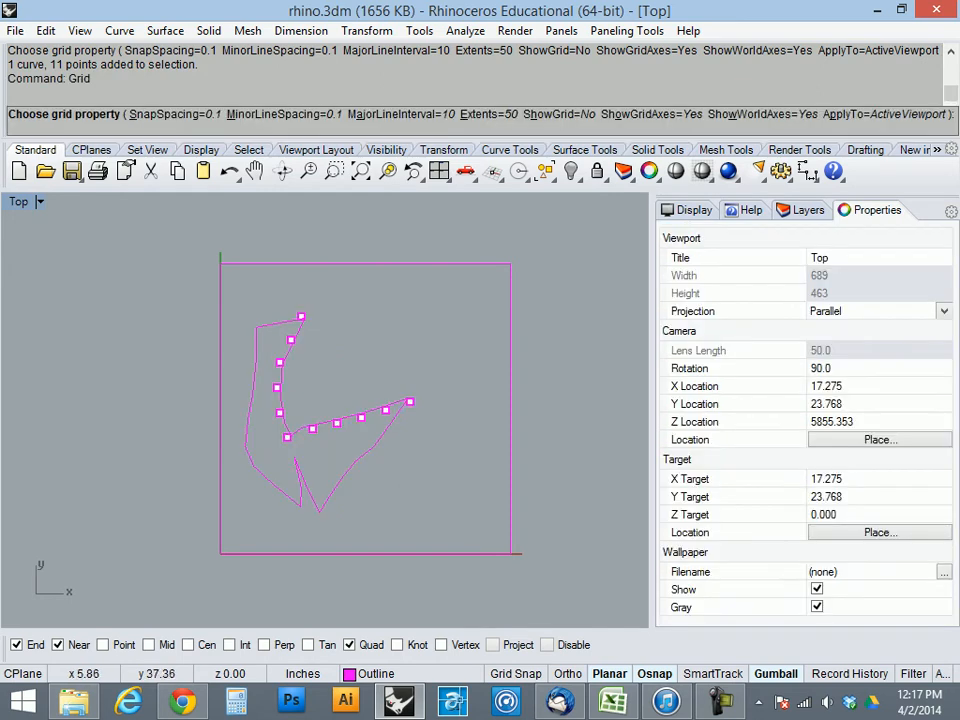
{"action": "key", "text": "Return"}
- Enlarge the outline and its points by reference points from their lower-left area until they span nearly the square's full height
{"action": "left_click_drag", "start_coordinate": [434, 292], "coordinate": [235, 545]}
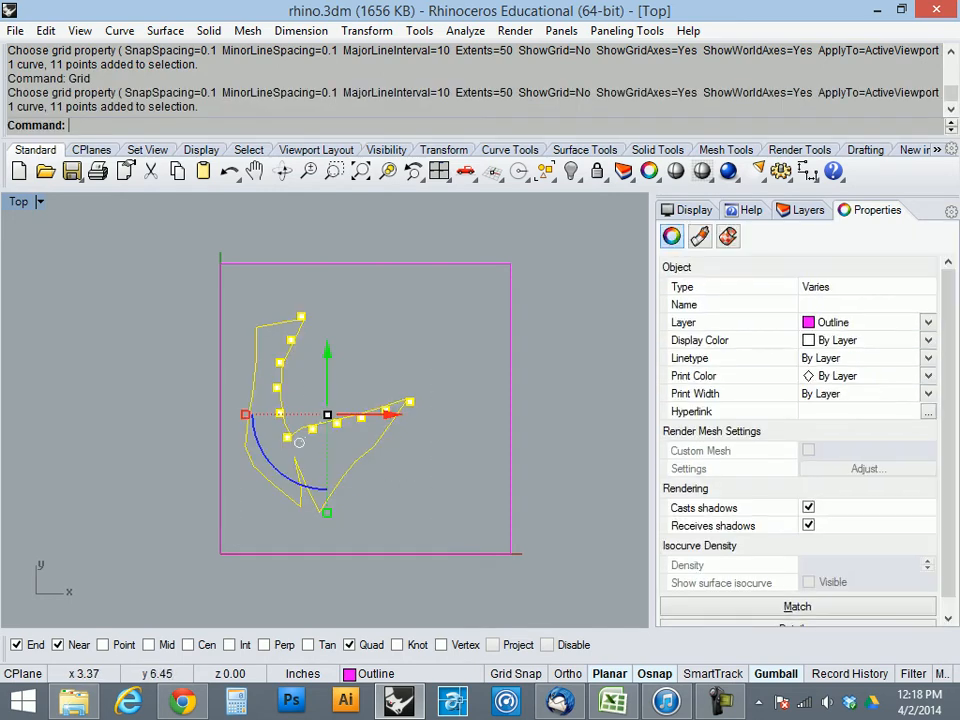
{"action": "type", "text": "Scale"}
{"action": "key", "text": "Return"}
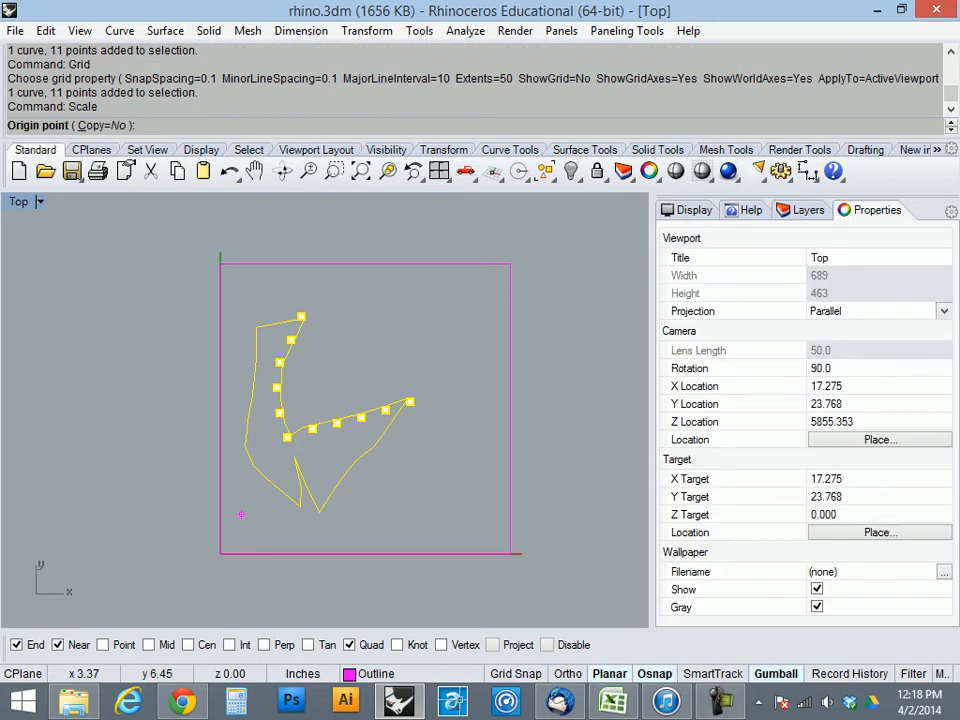
{"action": "left_click", "coordinate": [248, 508]}
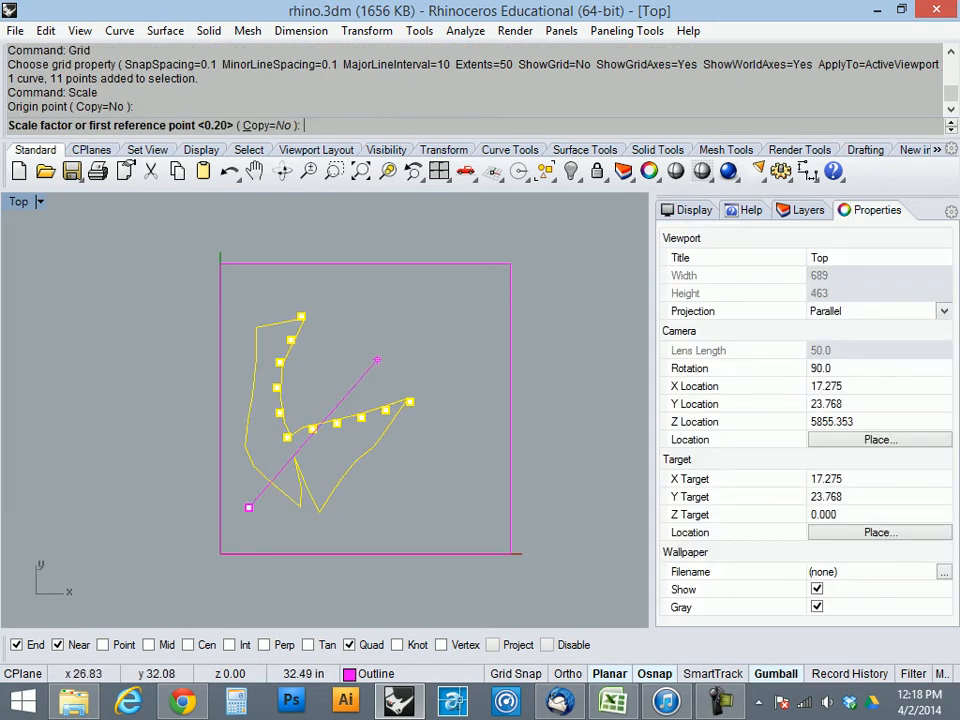
{"action": "left_click", "coordinate": [379, 355]}
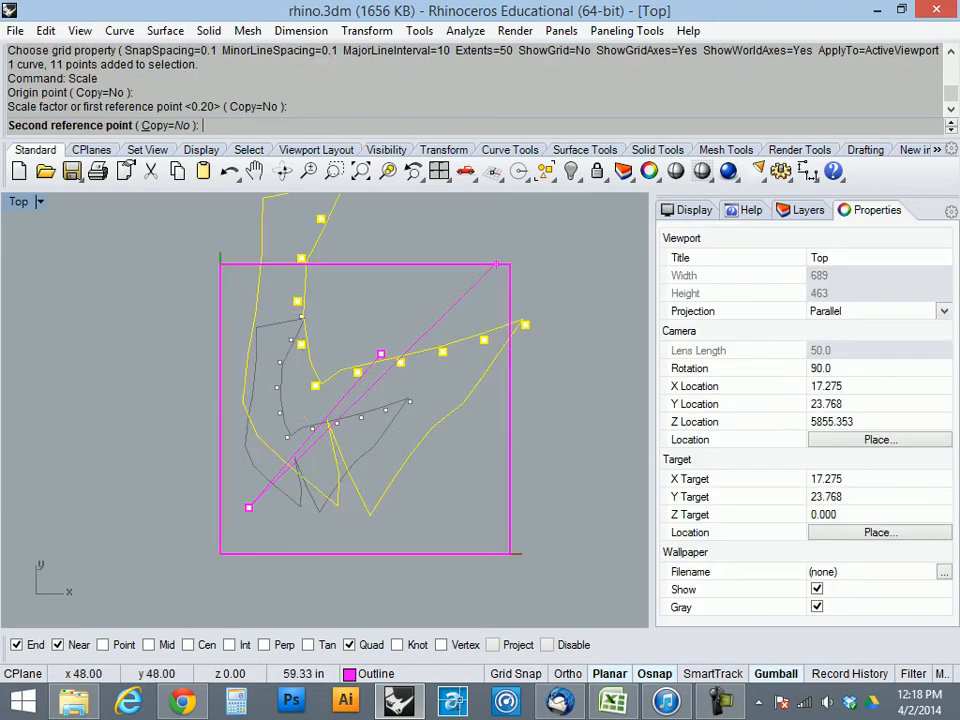
{"action": "left_click", "coordinate": [455, 307]}
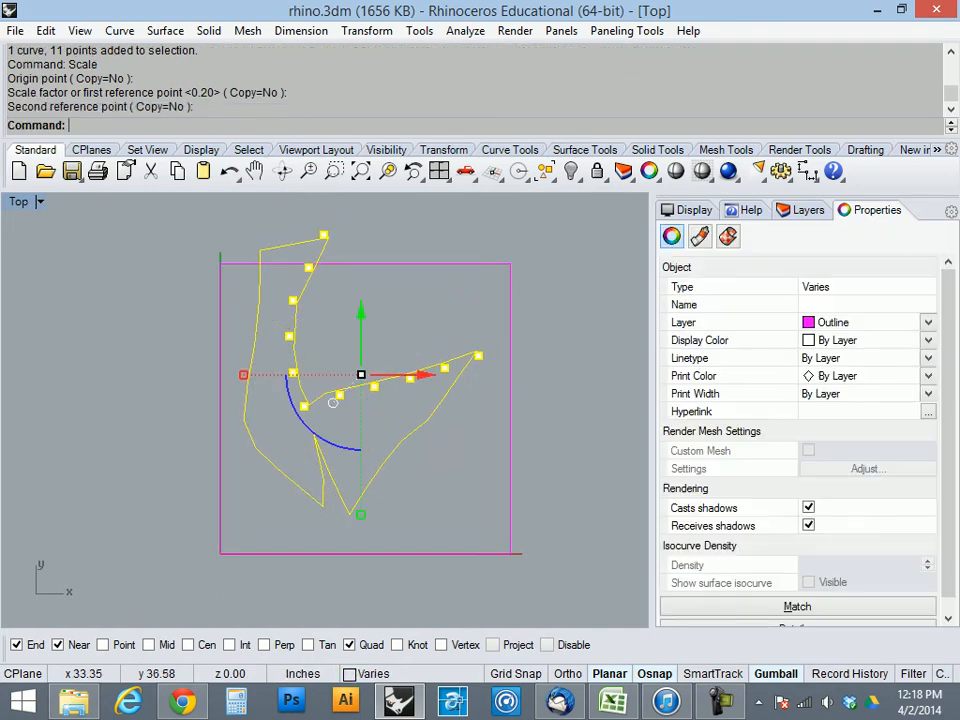
- Move the enlarged outline and points down with object snaps disabled so they fit fully inside the 48" square
{"action": "type", "text": "Move"}
{"action": "key", "text": "Return"}
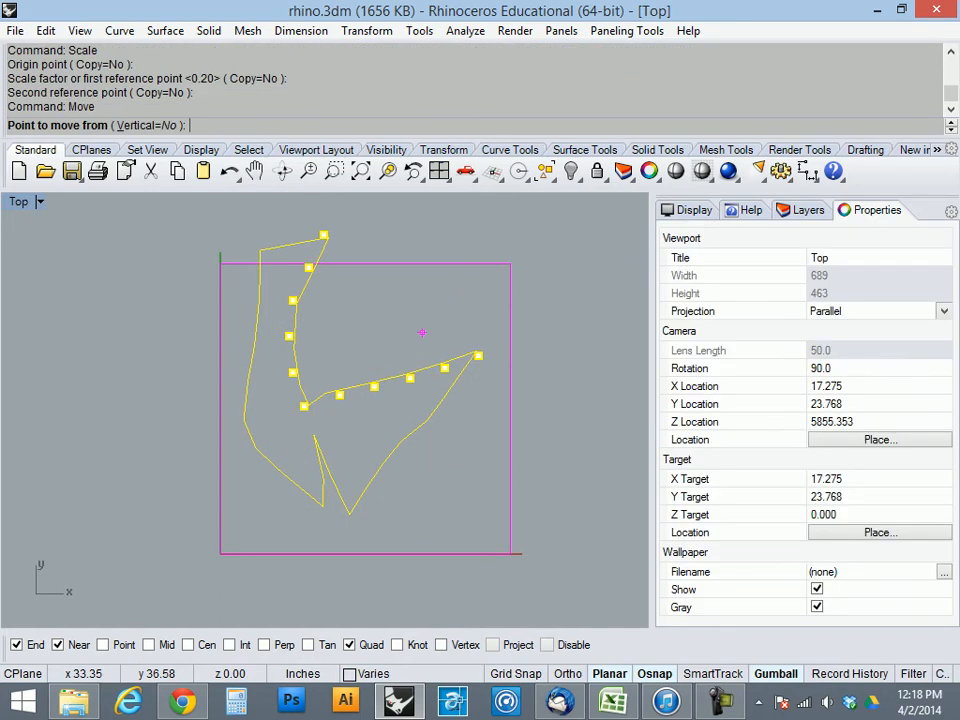
{"action": "left_click", "coordinate": [409, 376]}
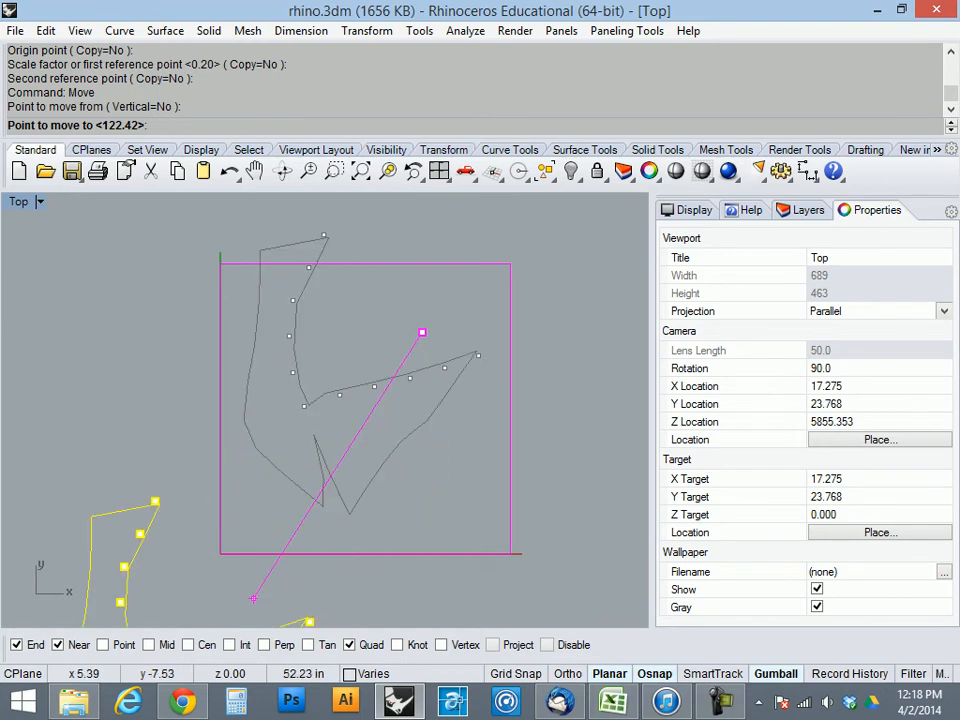
{"action": "left_click", "coordinate": [547, 645]}
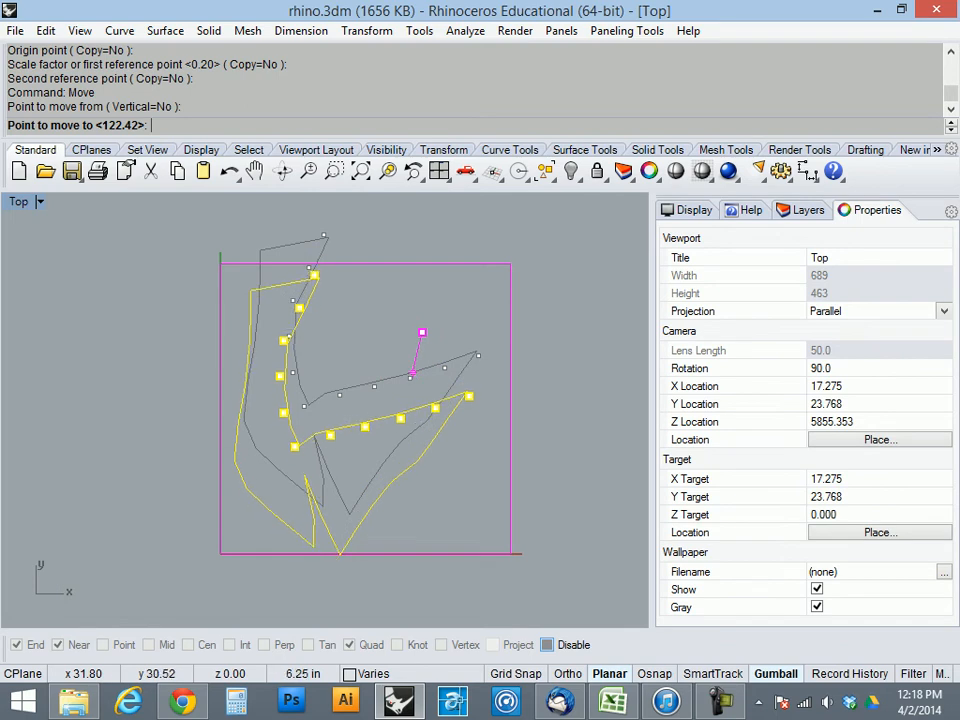
{"action": "left_click", "coordinate": [412, 364]}
{"action": "key", "text": "Escape"}
{"action": "scroll", "coordinate": [325, 430], "scroll_direction": "up", "scroll_amount": 3}
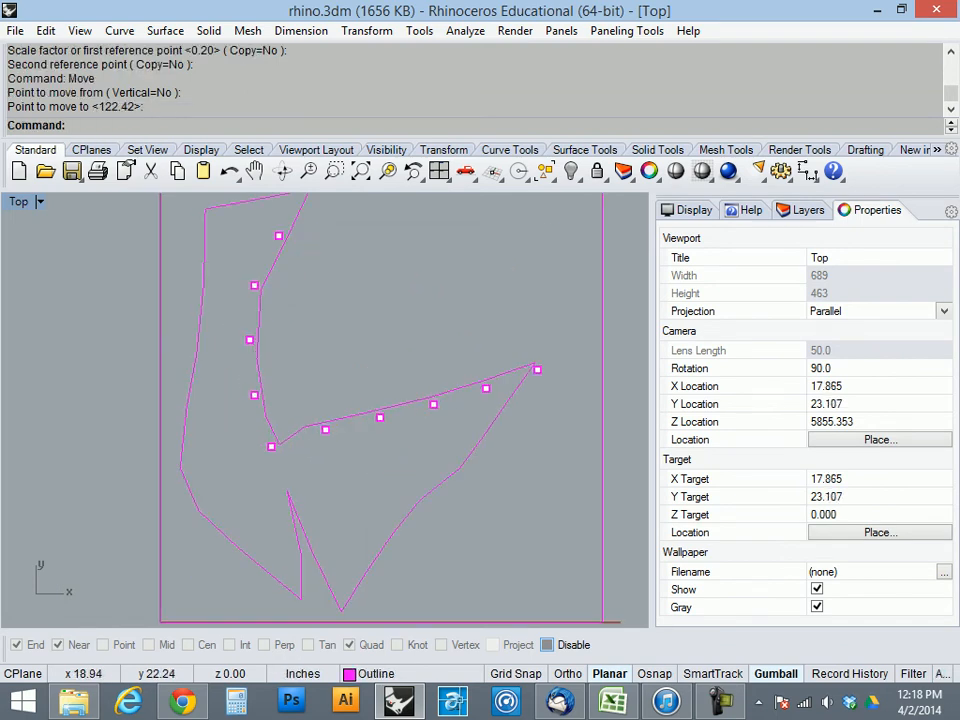
{"action": "scroll", "coordinate": [334, 419], "scroll_direction": "down", "scroll_amount": 3}
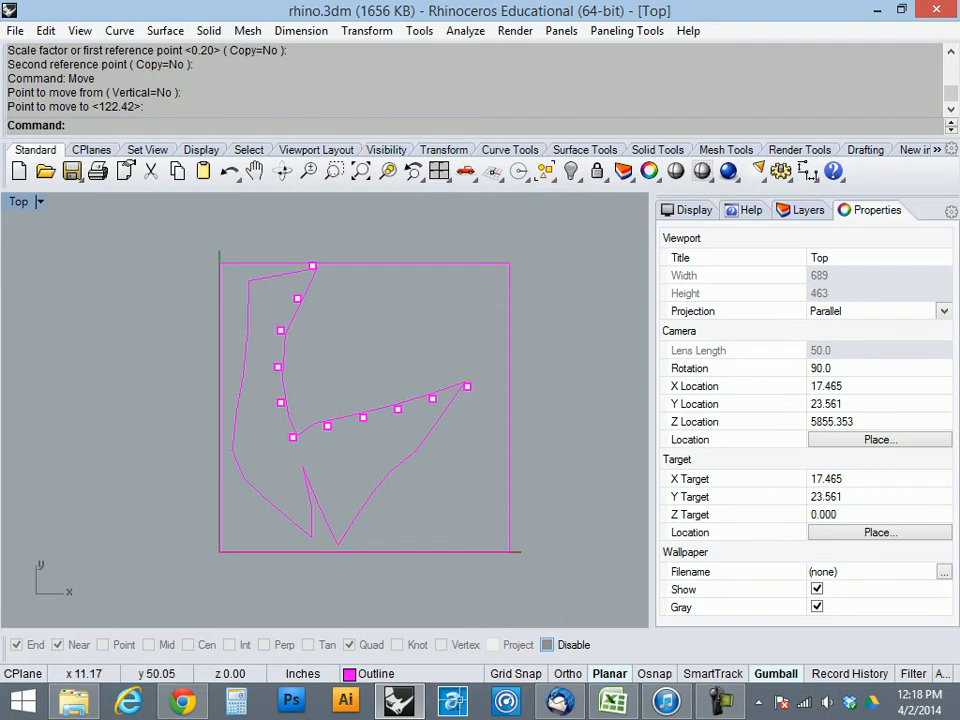
- Delete the baked points at the outline's inner corner, right tip and top tip
{"action": "left_click", "coordinate": [372, 493]}
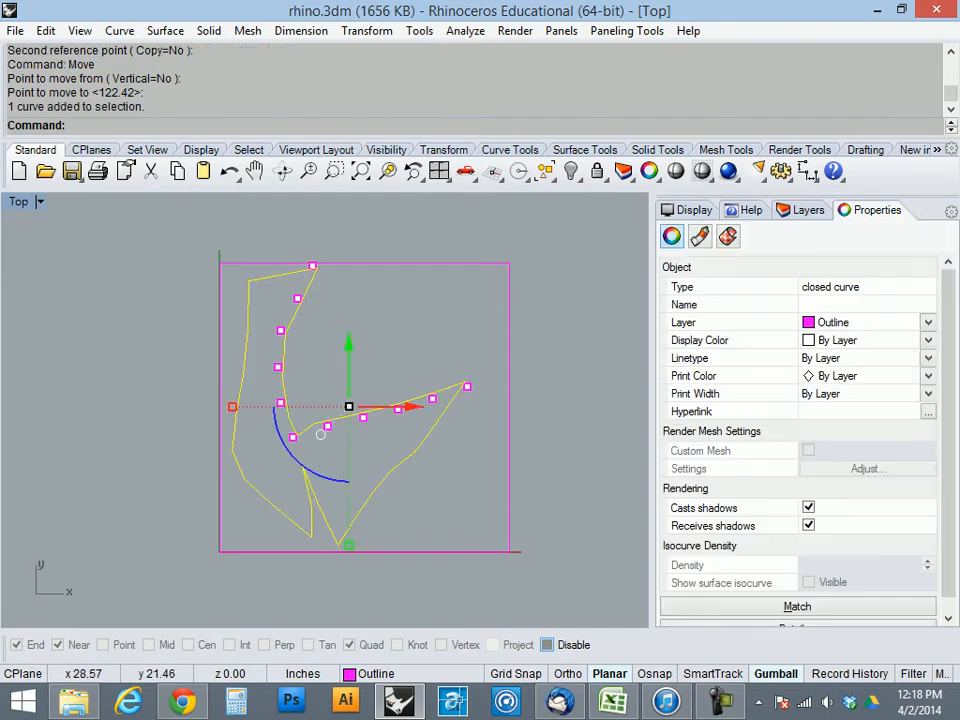
{"action": "left_click", "coordinate": [394, 347]}
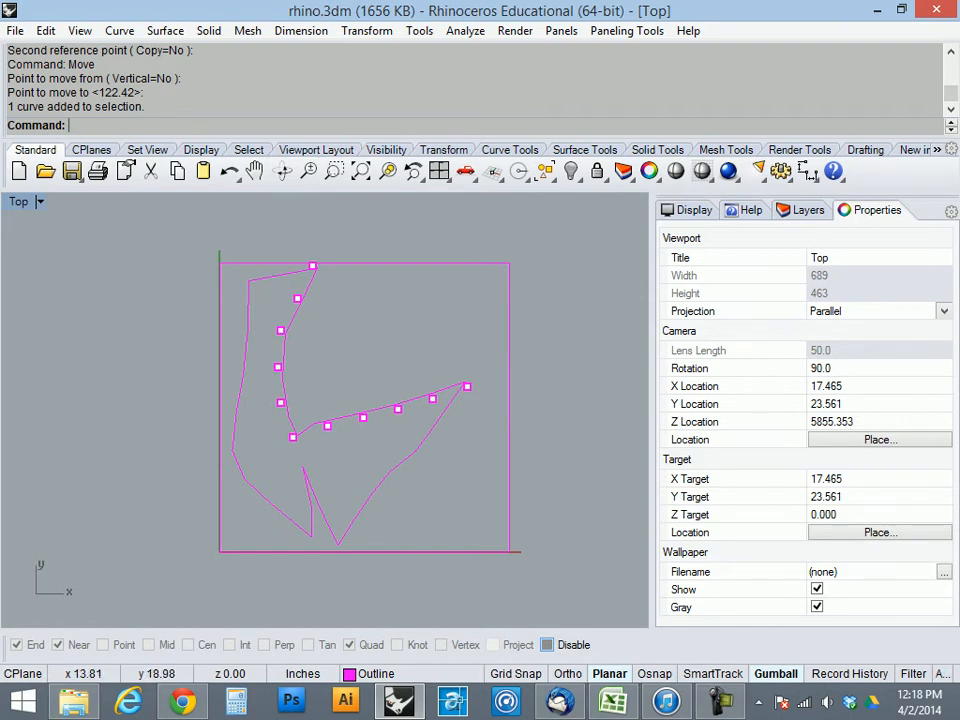
{"action": "left_click", "coordinate": [292, 437]}
{"action": "key", "text": "Delete"}
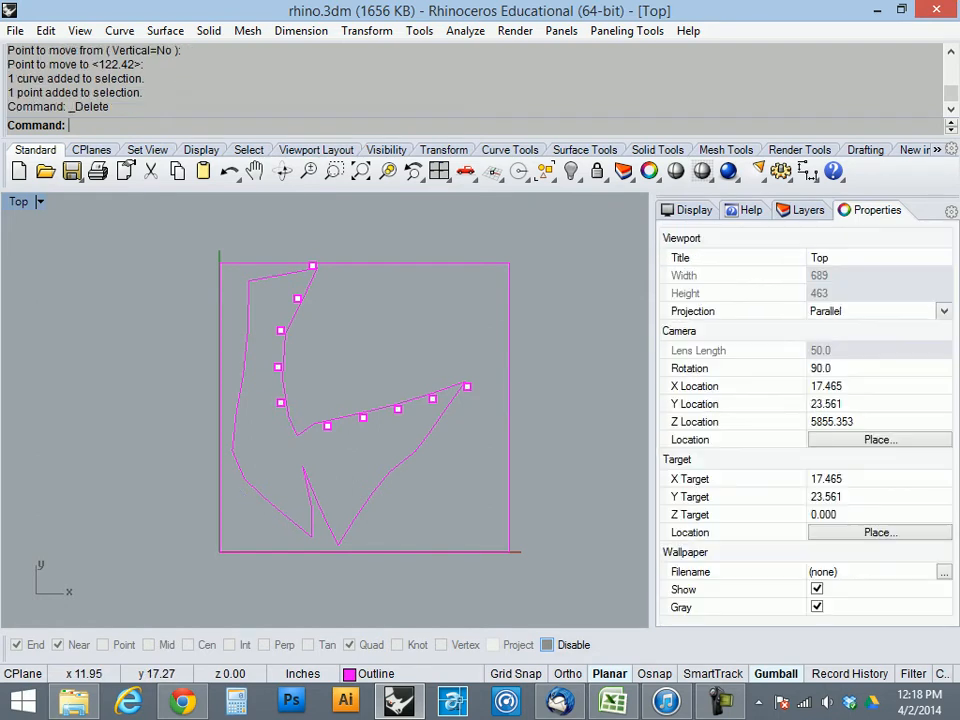
{"action": "left_click", "coordinate": [466, 386]}
{"action": "key", "text": "Delete"}
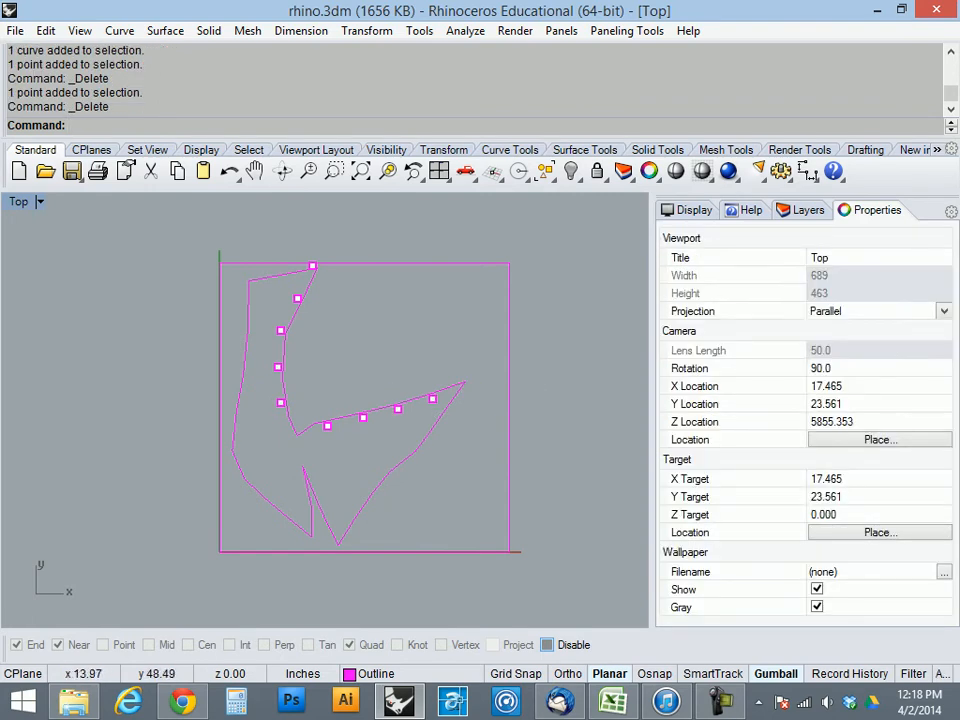
{"action": "left_click", "coordinate": [309, 264]}
{"action": "left_click", "coordinate": [390, 343]}
{"action": "scroll", "coordinate": [300, 300], "scroll_direction": "up", "scroll_amount": 4}
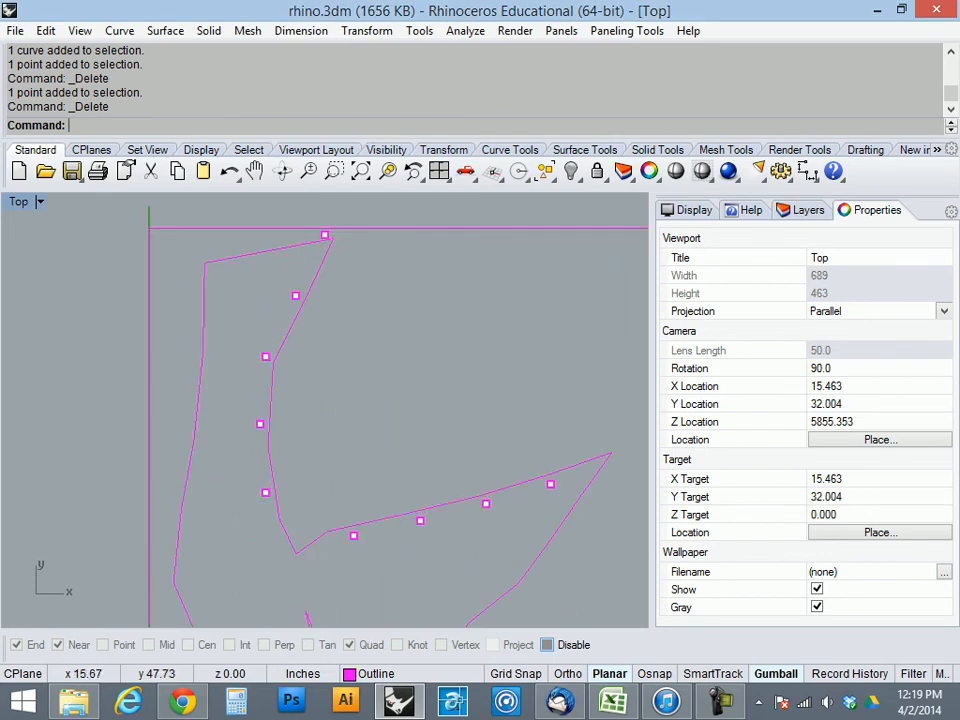
{"action": "left_click", "coordinate": [324, 234]}
{"action": "key", "text": "Delete"}
{"action": "scroll", "coordinate": [124, 484], "scroll_direction": "down", "scroll_amount": 2}
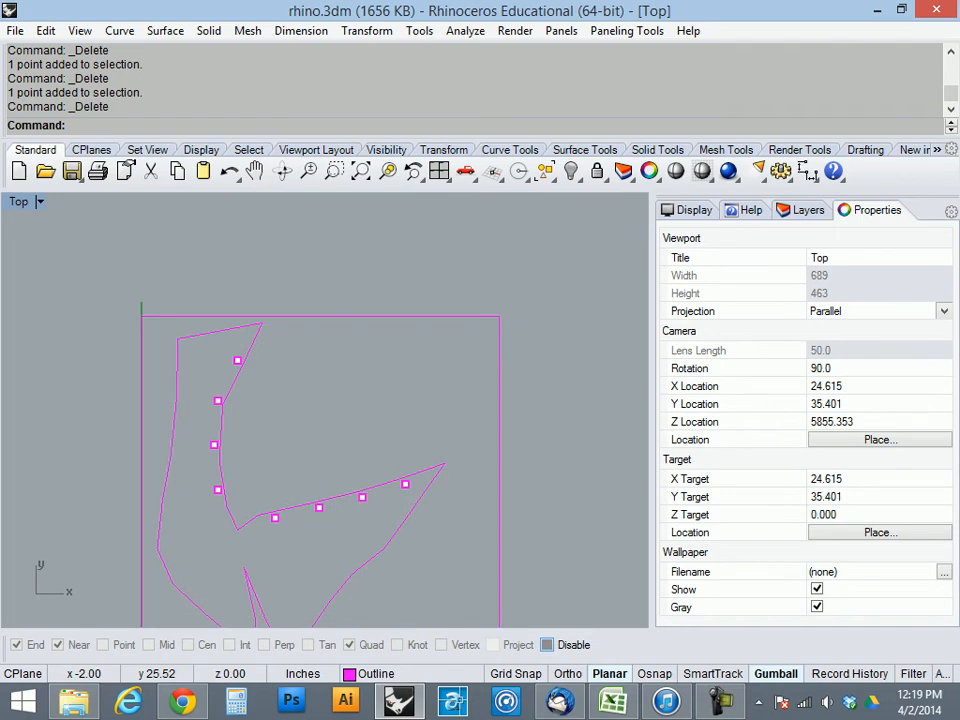
- Run the RhinoCAM2012 command
{"action": "scroll", "coordinate": [333, 251], "scroll_direction": "down", "scroll_amount": 2}
{"action": "scroll", "coordinate": [303, 485], "scroll_direction": "up", "scroll_amount": 2}
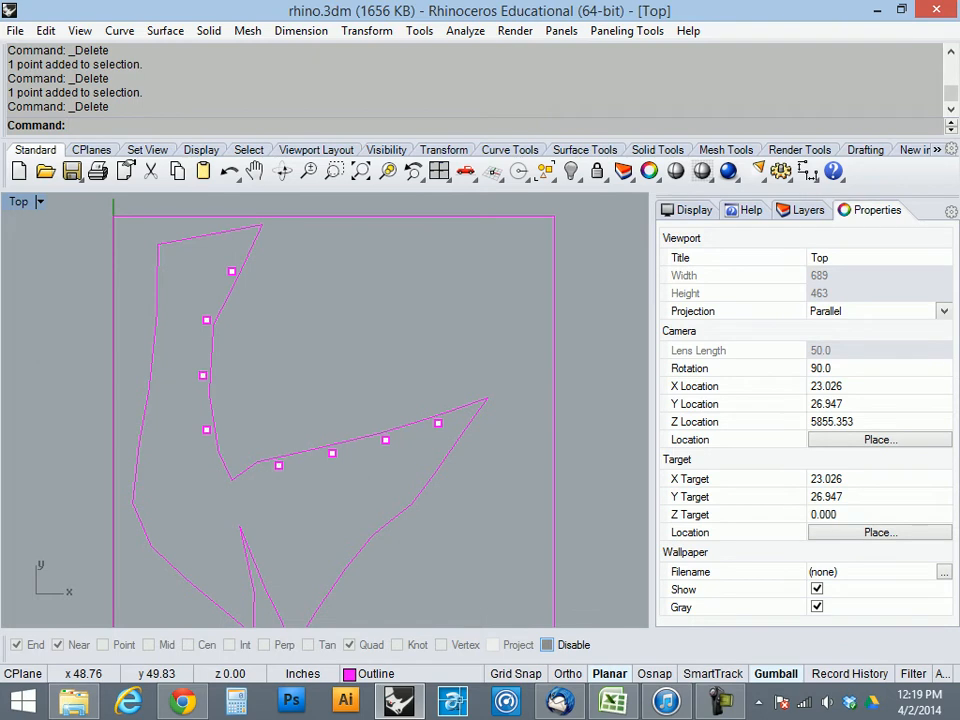
{"action": "type", "text": "Rhin"}
{"action": "key", "text": "Return"}
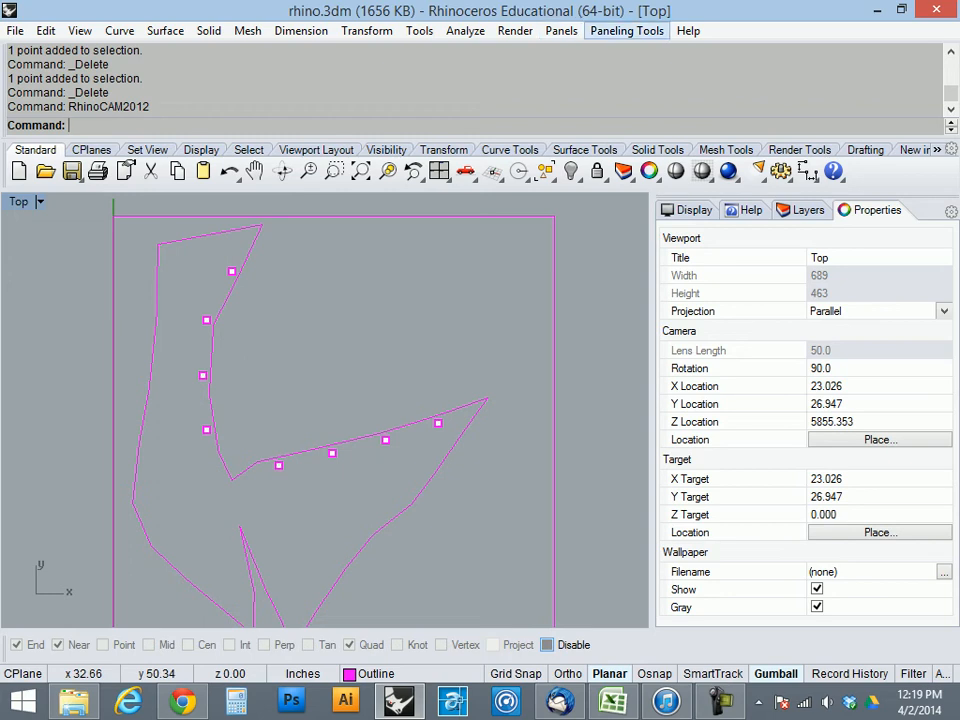
- Open the plug-in manager to view the list of all plug-ins
{"action": "type", "text": "Lo"}
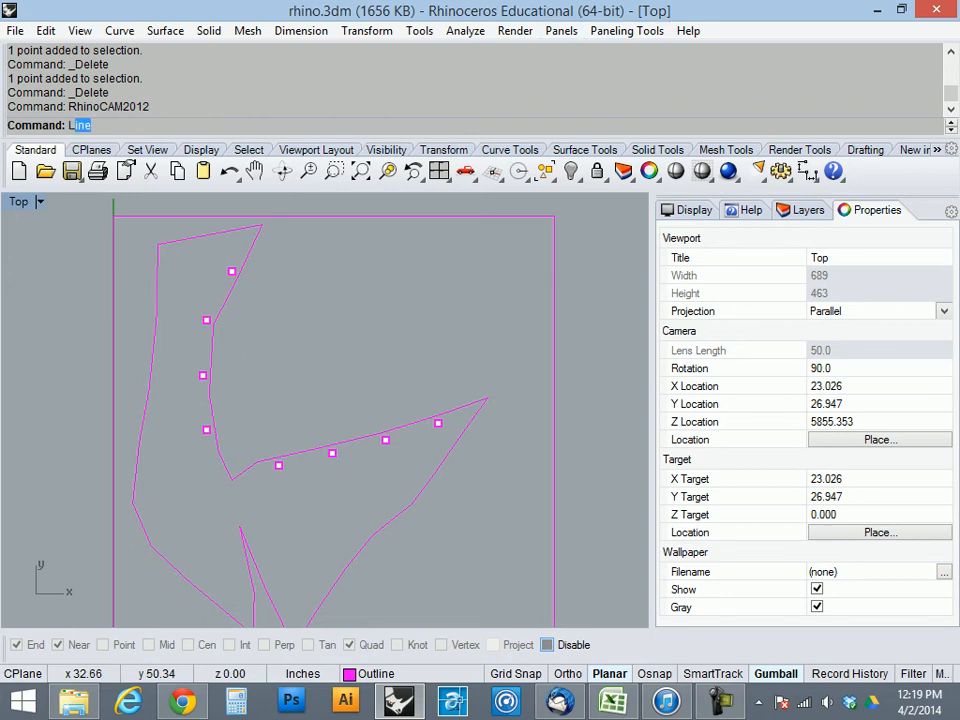
{"action": "key", "text": "BackSpace"}
{"action": "key", "text": "BackSpace"}
{"action": "type", "text": "PlugInManager"}
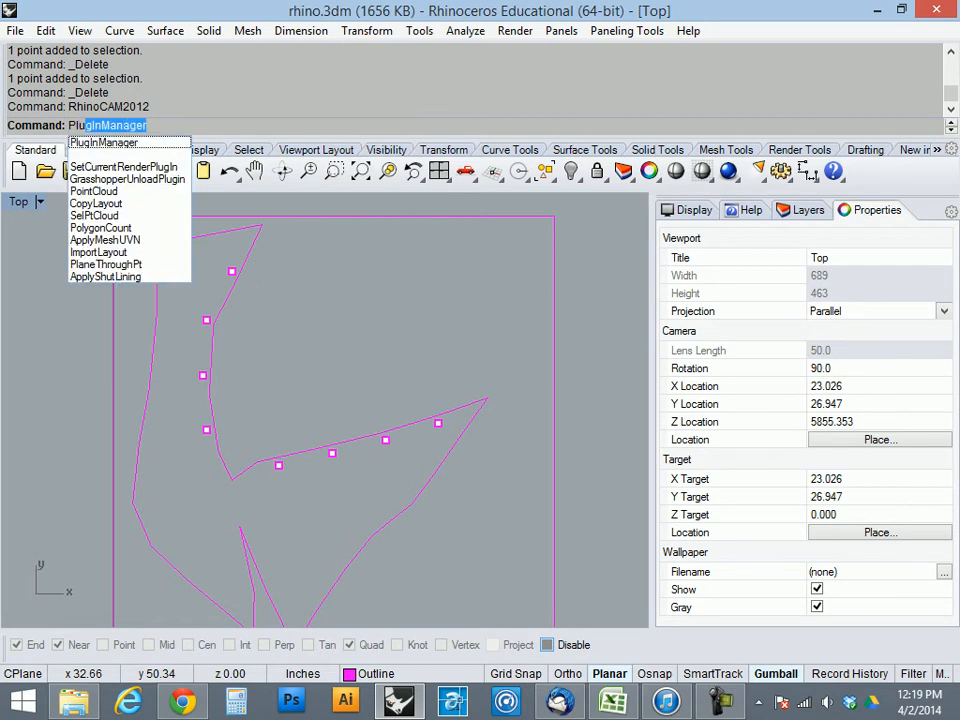
{"action": "key", "text": "Return"}
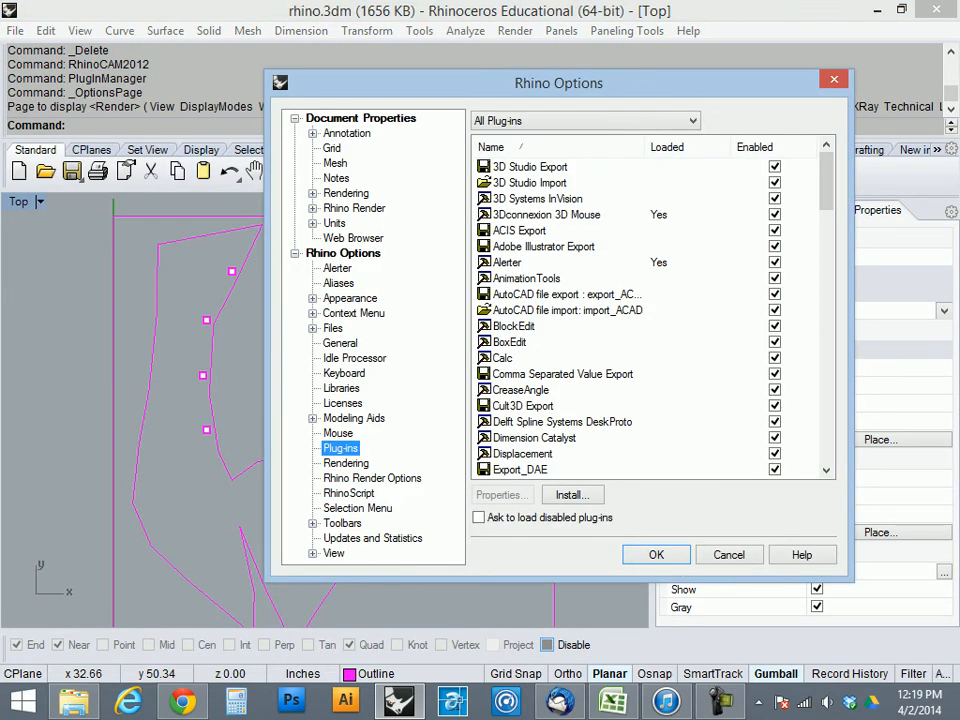
- Find the RhinoCAM 2012 entry in the plug-in list to check its loaded status, then close the options
{"action": "scroll", "coordinate": [650, 318], "scroll_direction": "down", "scroll_amount": 12}
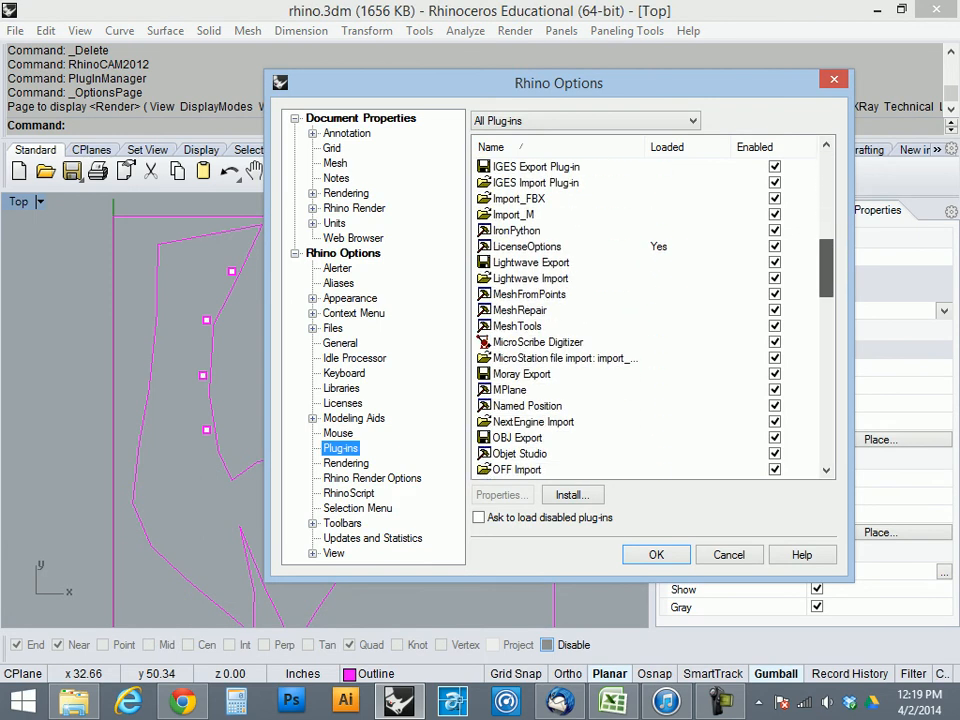
{"action": "scroll", "coordinate": [580, 360], "scroll_direction": "down", "scroll_amount": 7}
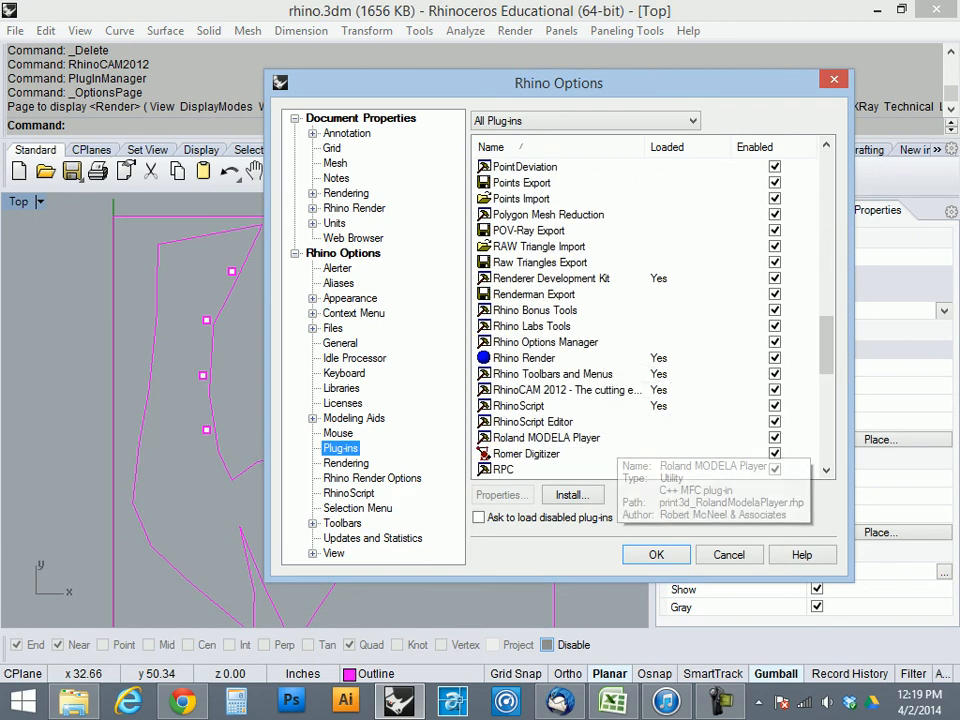
{"action": "left_click", "coordinate": [570, 389]}
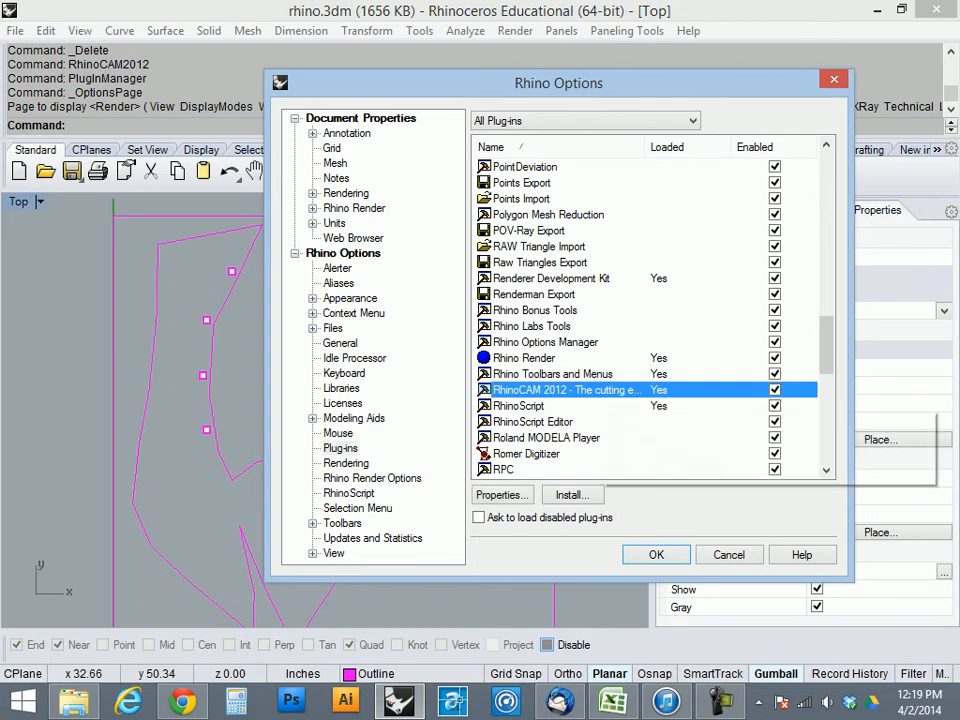
{"action": "left_click", "coordinate": [656, 554]}
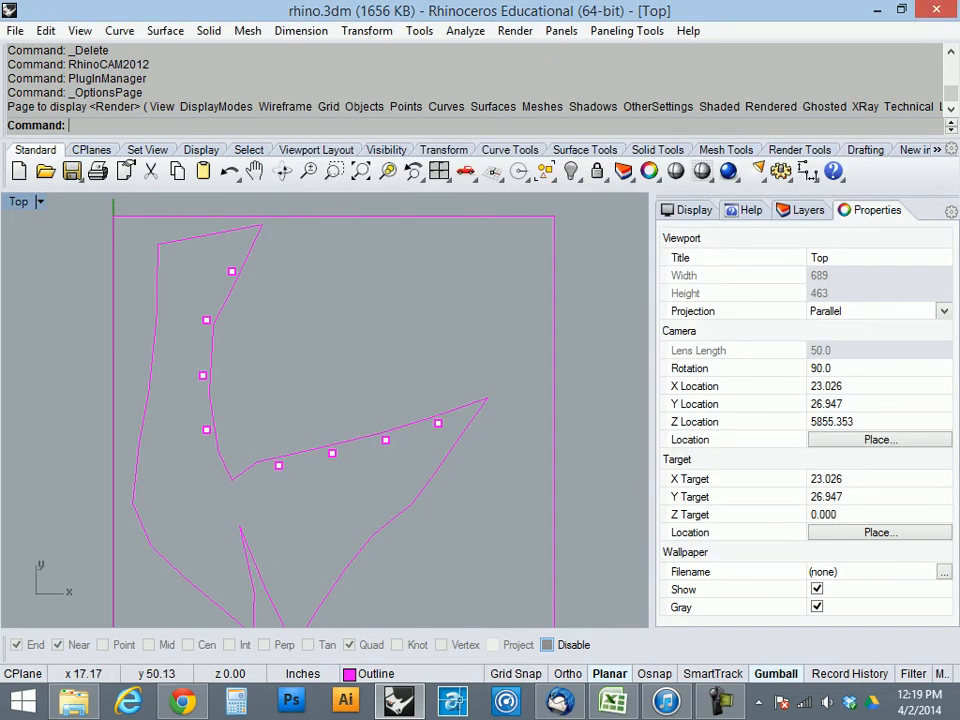
- Save the model under the new name week11 in the TEACH > IIT > 427 folder
{"action": "left_click", "coordinate": [15, 30]}
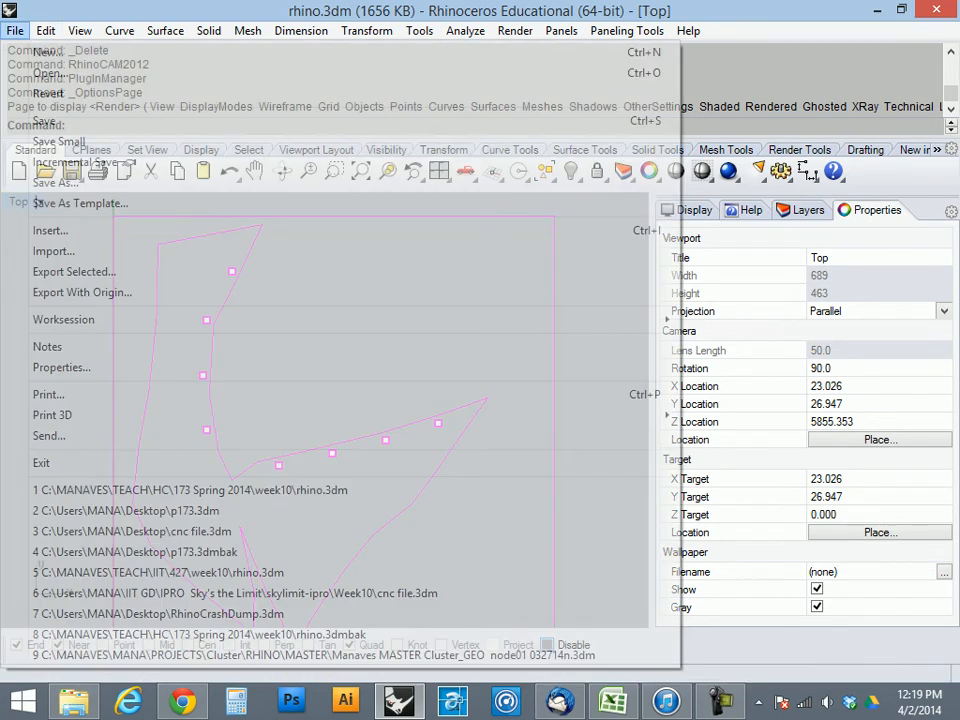
{"action": "left_click", "coordinate": [50, 184]}
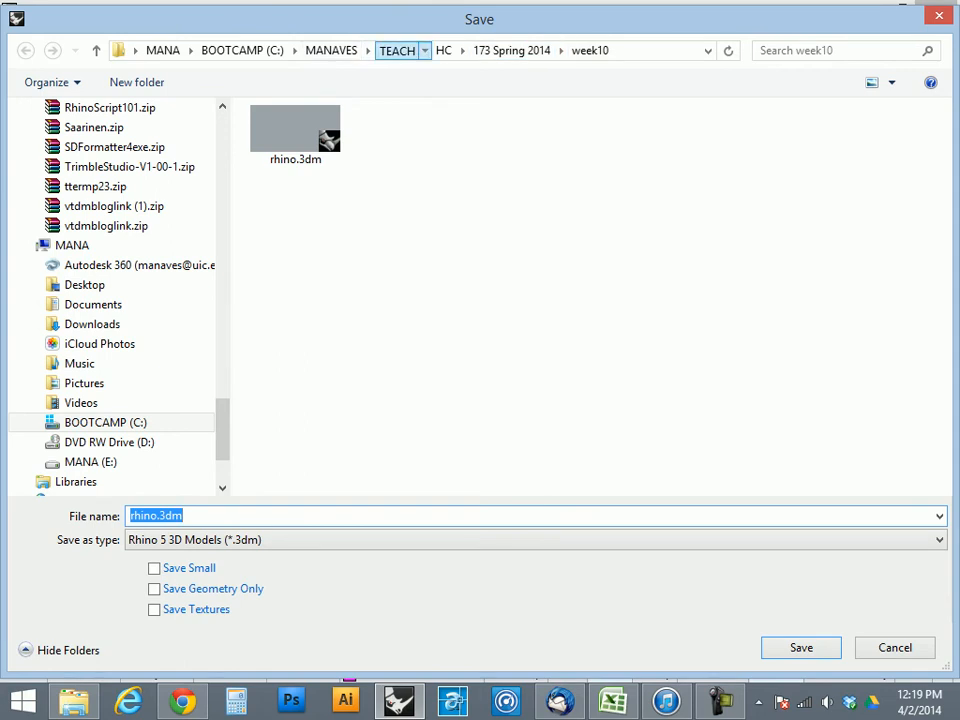
{"action": "left_click", "coordinate": [396, 50]}
{"action": "double_click", "coordinate": [275, 176]}
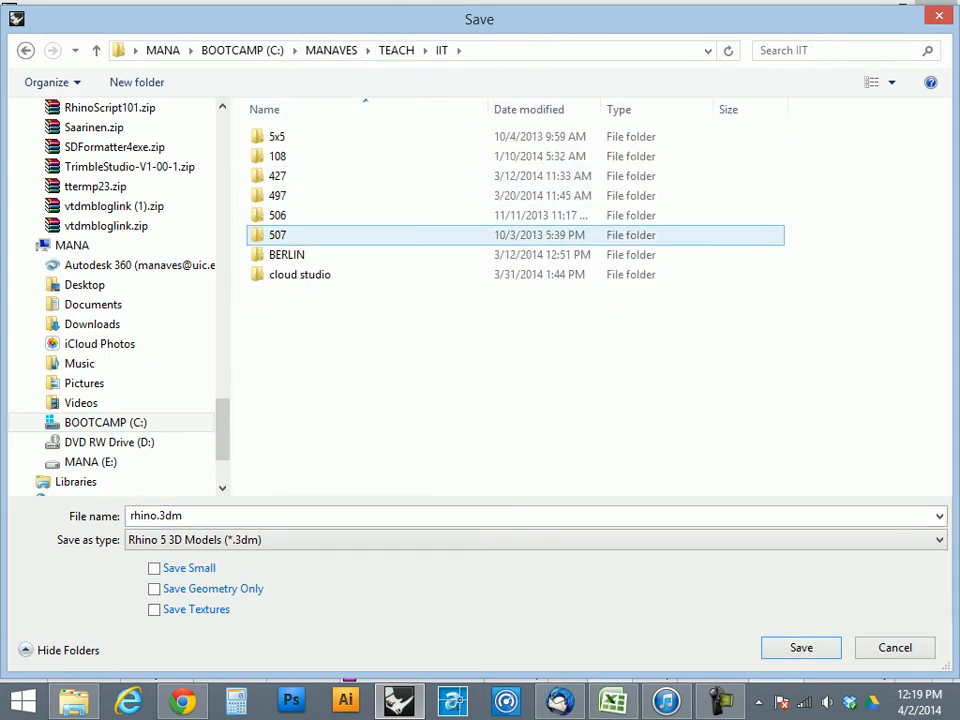
{"action": "double_click", "coordinate": [278, 176]}
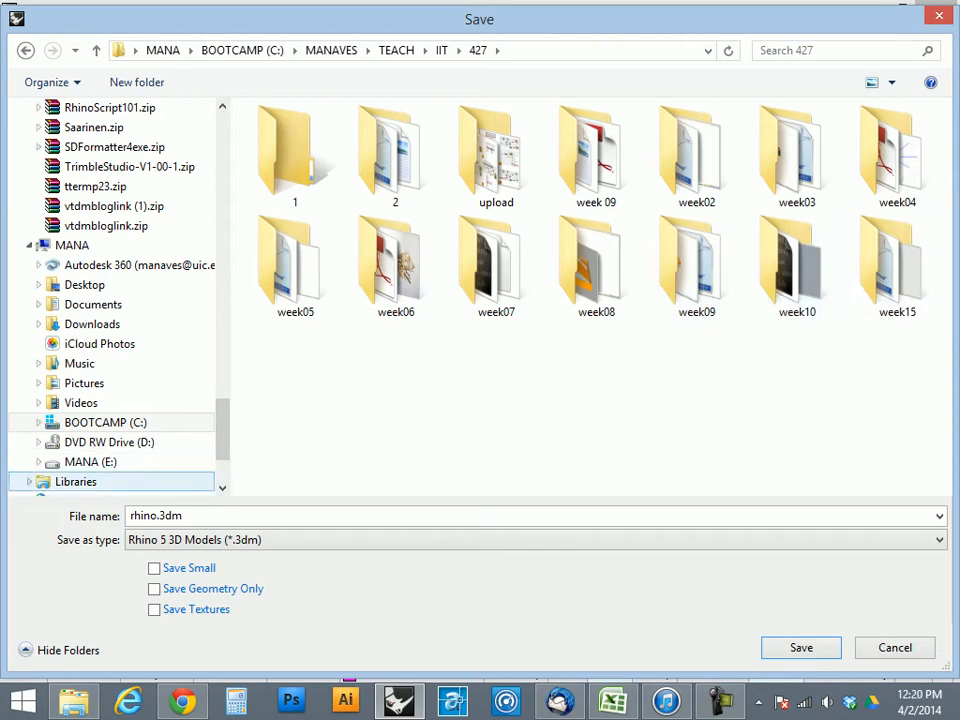
{"action": "left_click", "coordinate": [180, 516]}
{"action": "type", "text": "week11"}
{"action": "key", "text": "Return"}
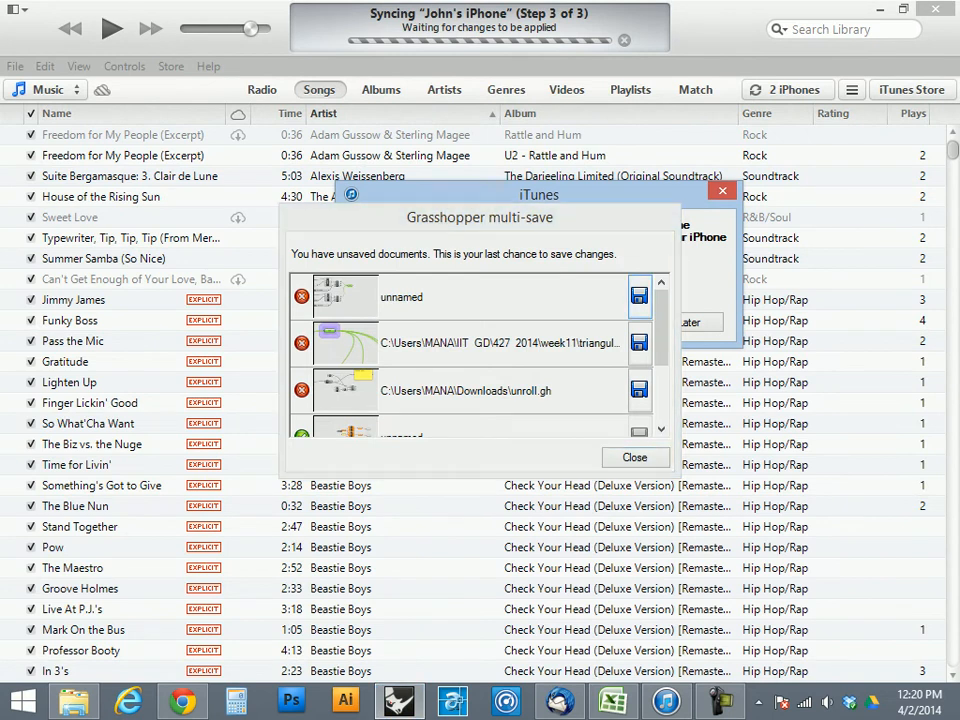
- Save the first unnamed Grasshopper definition as week11 in the 427 folder and close the multi-save dialog
{"action": "left_click", "coordinate": [638, 296]}
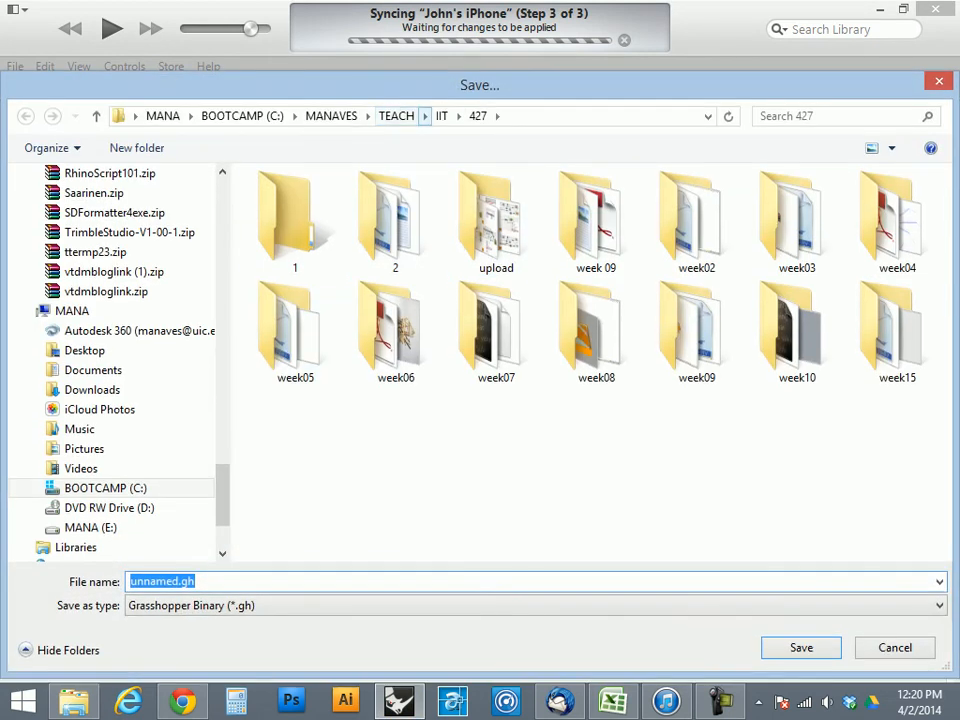
{"action": "type", "text": "week11"}
{"action": "key", "text": "Return"}
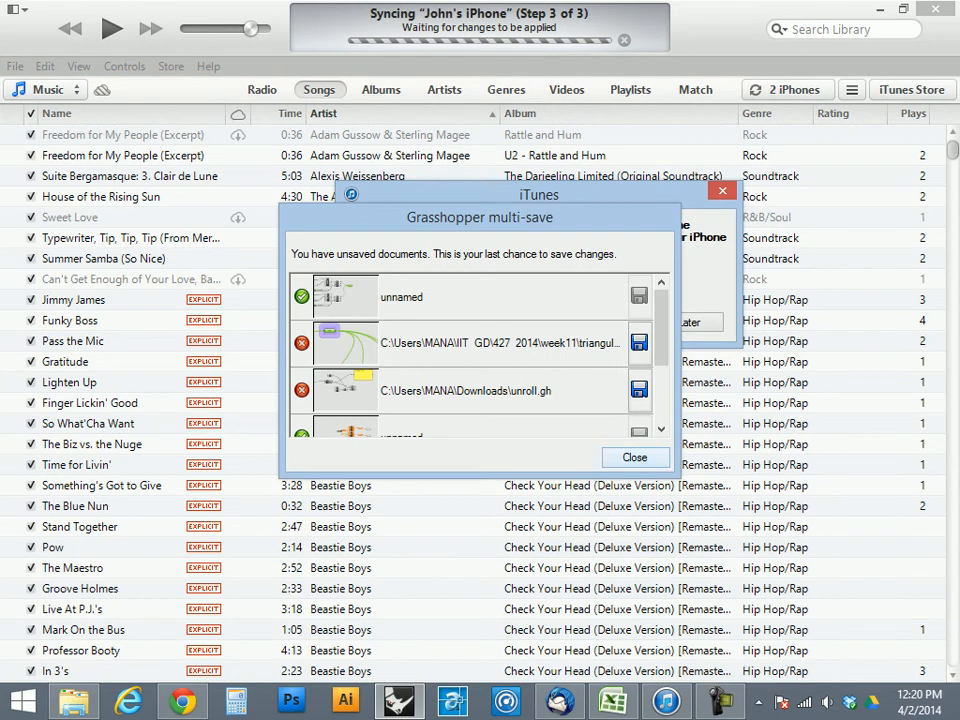
{"action": "left_click", "coordinate": [635, 457]}
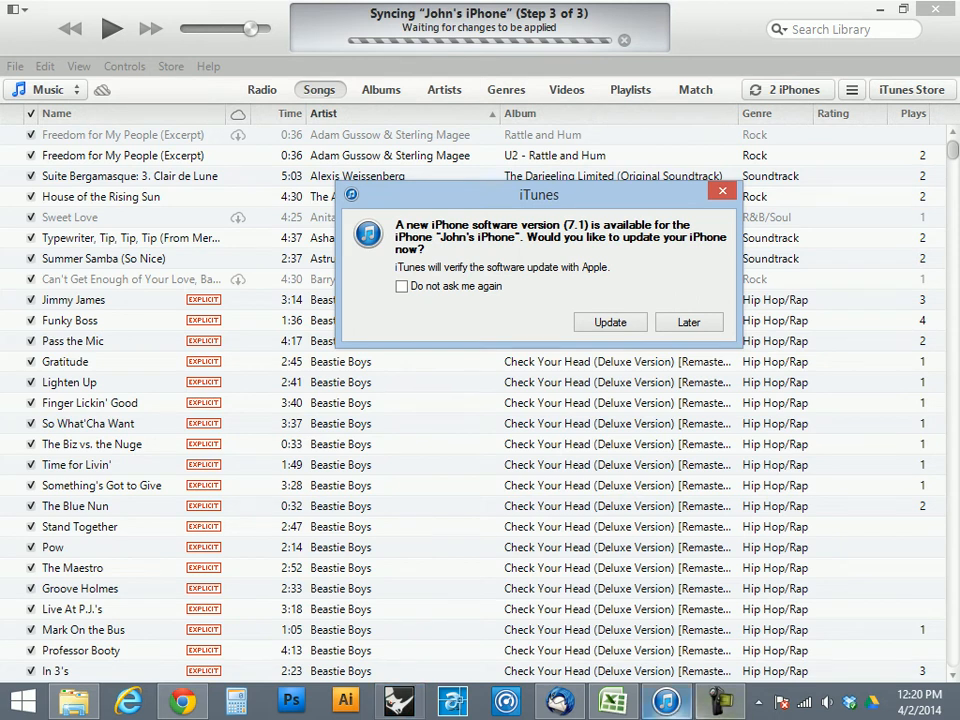
- Close the iTunes window and, in the restarted Rhino, open the recent file week11.3dm from the 427 folder
{"action": "right_click", "coordinate": [666, 700]}
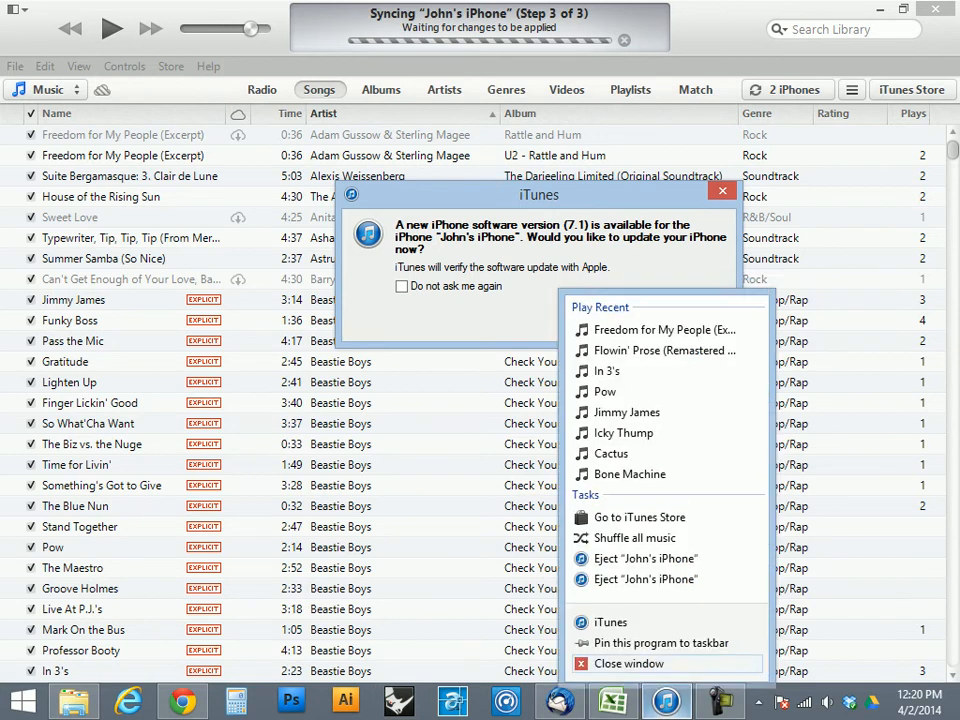
{"action": "left_click", "coordinate": [629, 650]}
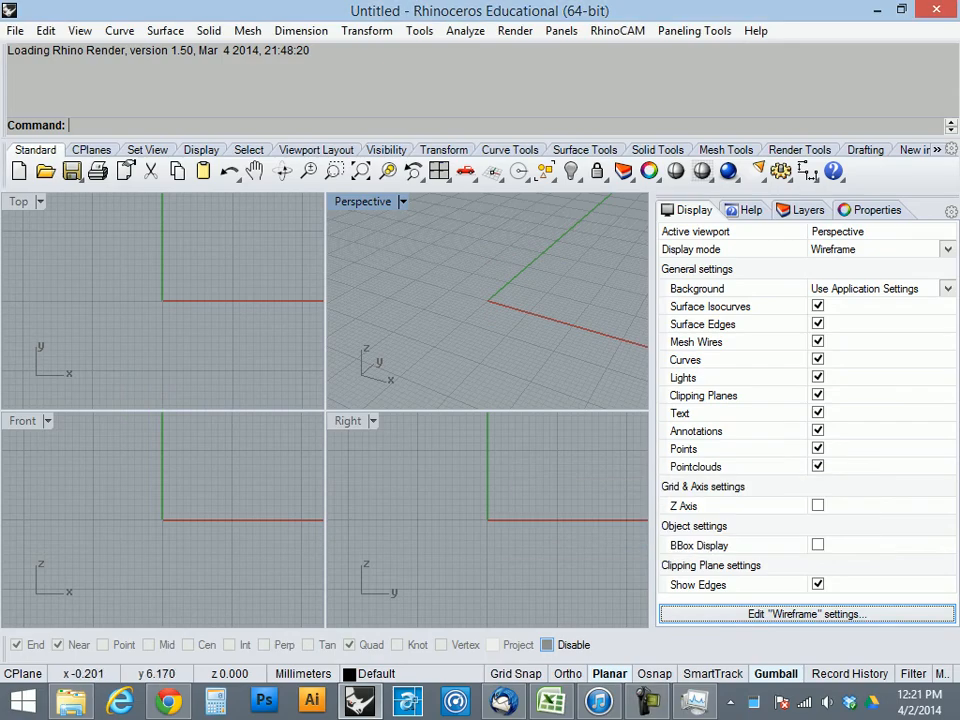
{"action": "left_click", "coordinate": [15, 30]}
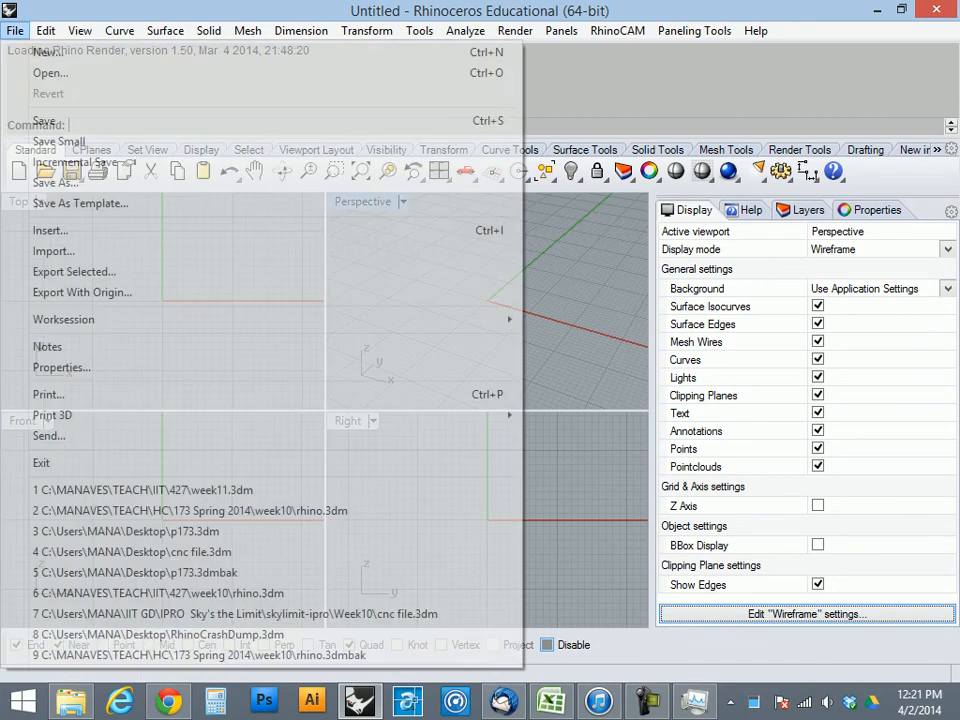
{"action": "left_click", "coordinate": [140, 490]}
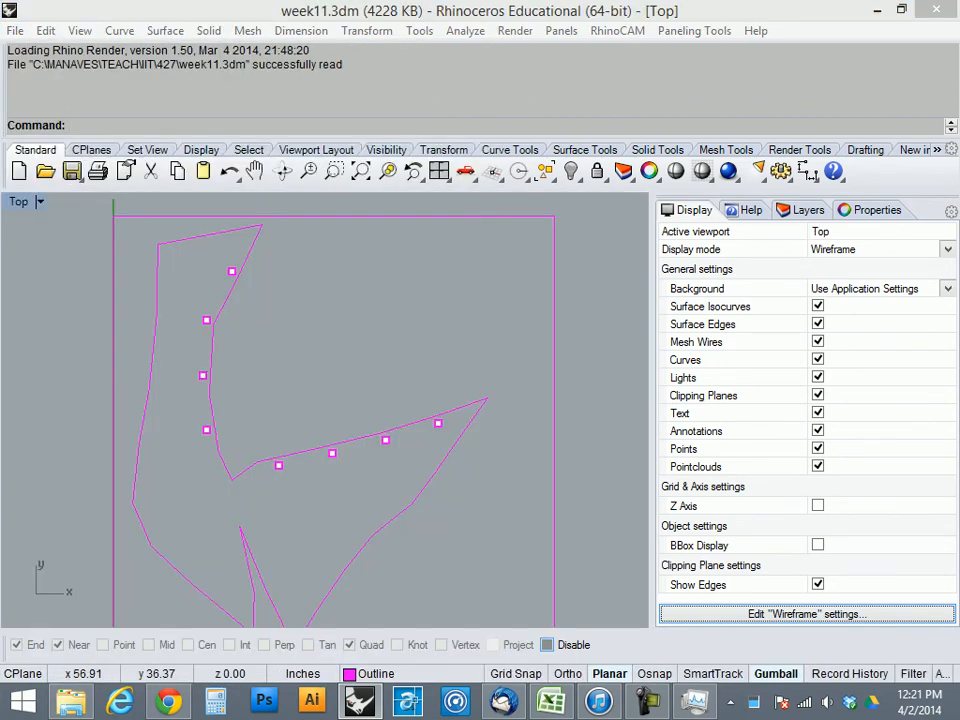
- Open RhinoCAM's Machining Operations Browser
{"action": "left_click", "coordinate": [617, 30]}
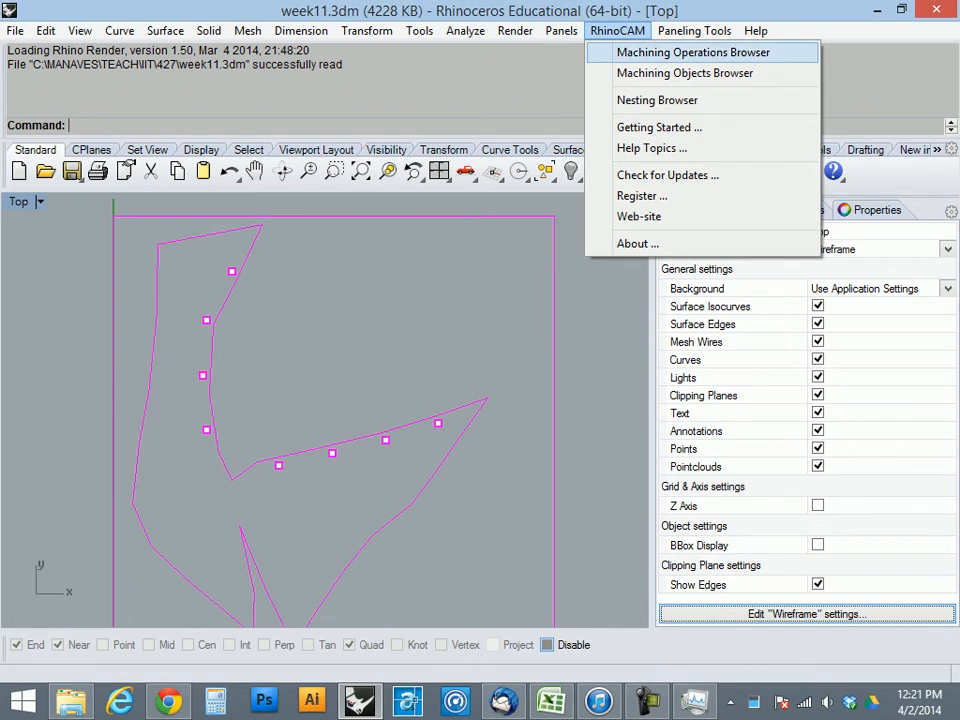
{"action": "left_click", "coordinate": [649, 701]}
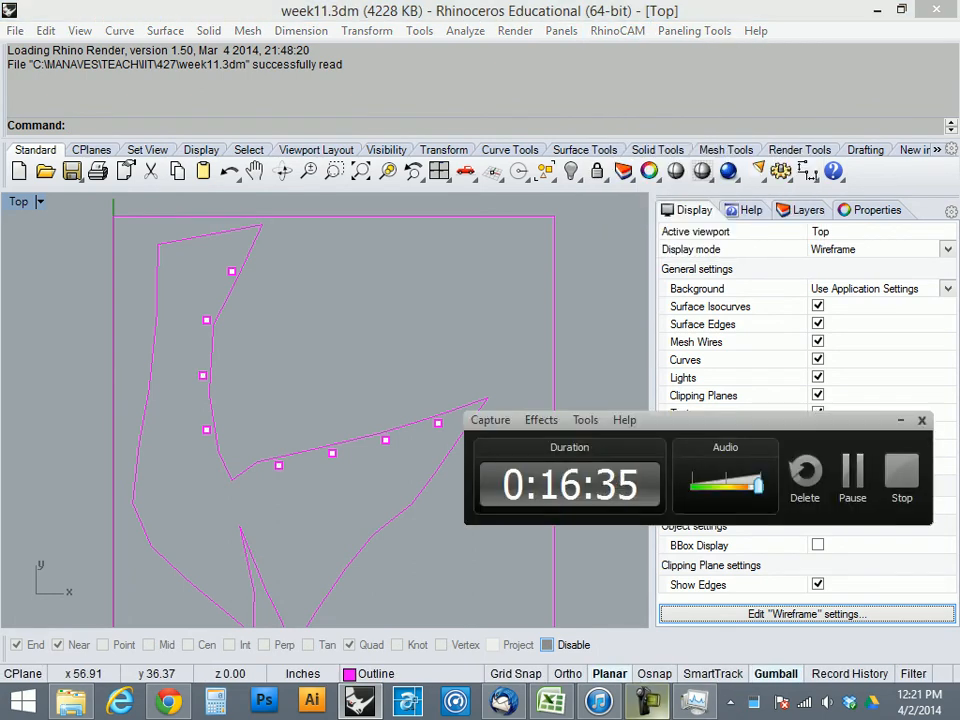
{"action": "left_click", "coordinate": [617, 30]}
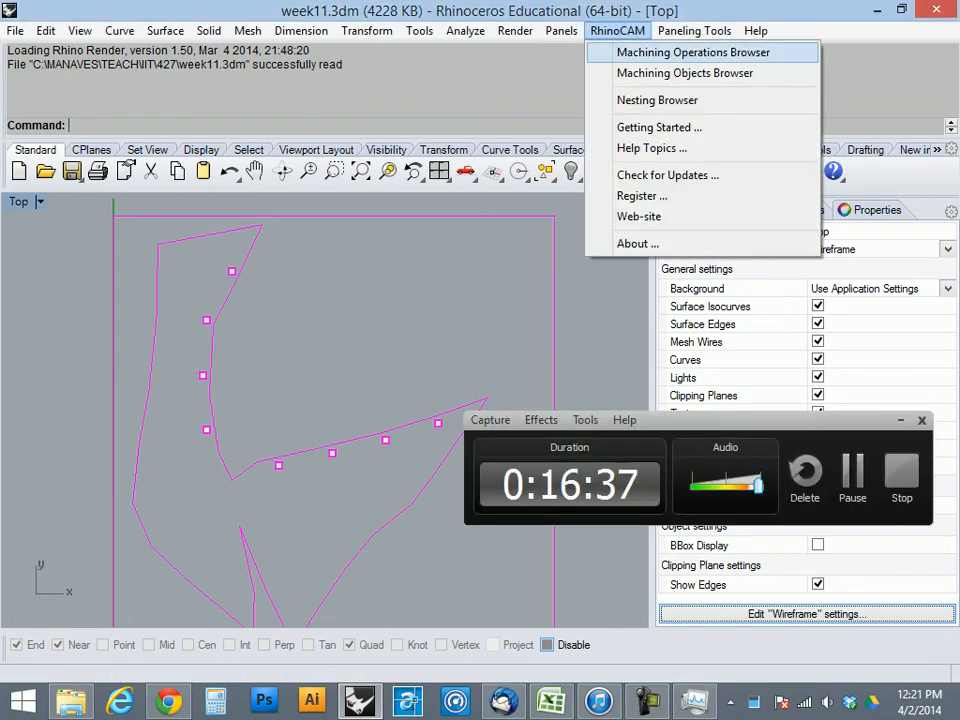
{"action": "left_click", "coordinate": [664, 47]}
{"action": "left_click", "coordinate": [901, 420]}
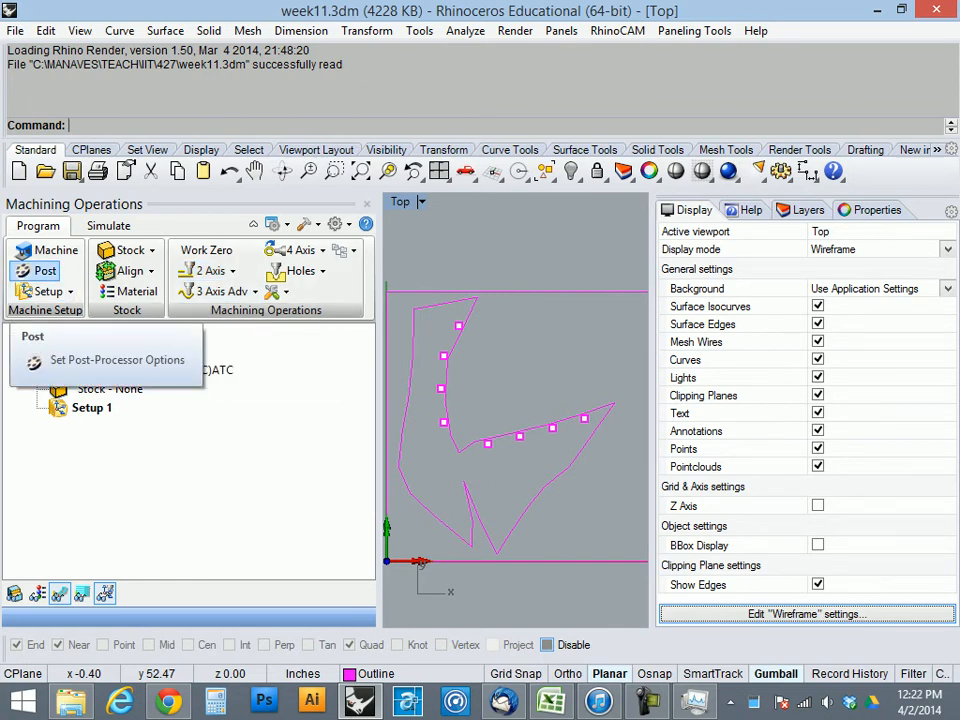
- Set the post-processor to Shopsabre(WinCNC)ATC and accept the options
{"action": "left_click", "coordinate": [45, 270]}
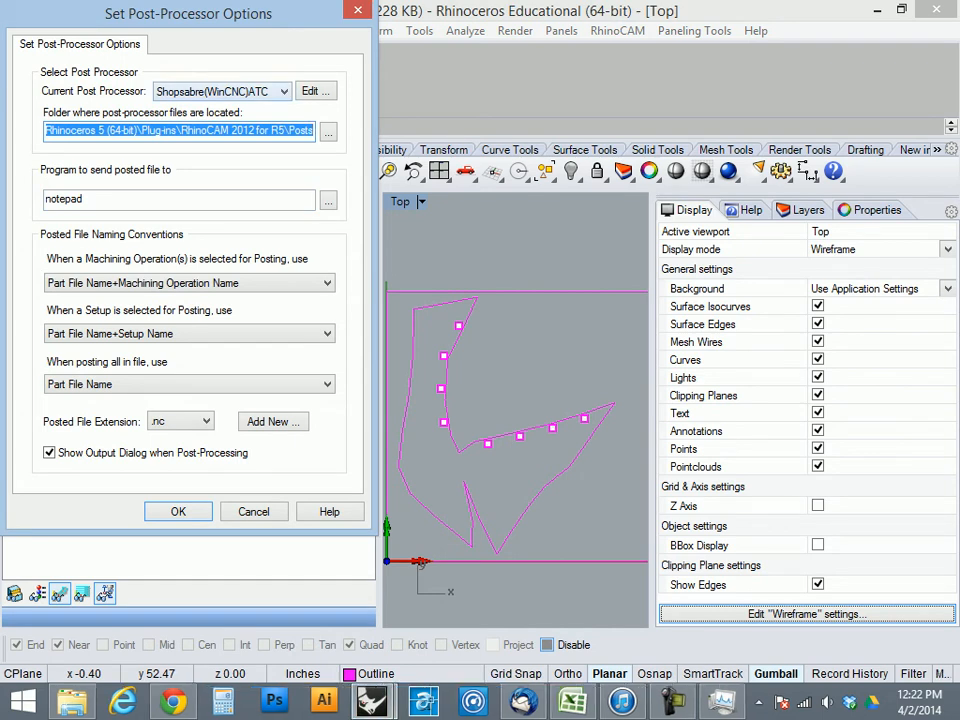
{"action": "left_click", "coordinate": [268, 91]}
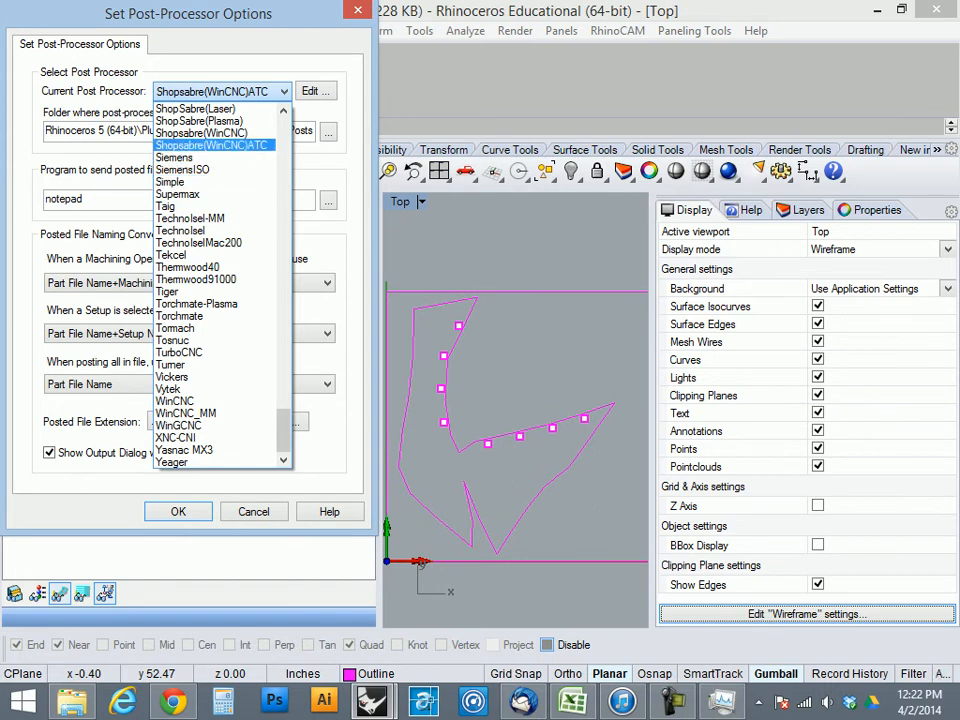
{"action": "left_click", "coordinate": [212, 146]}
{"action": "key", "text": "Return"}
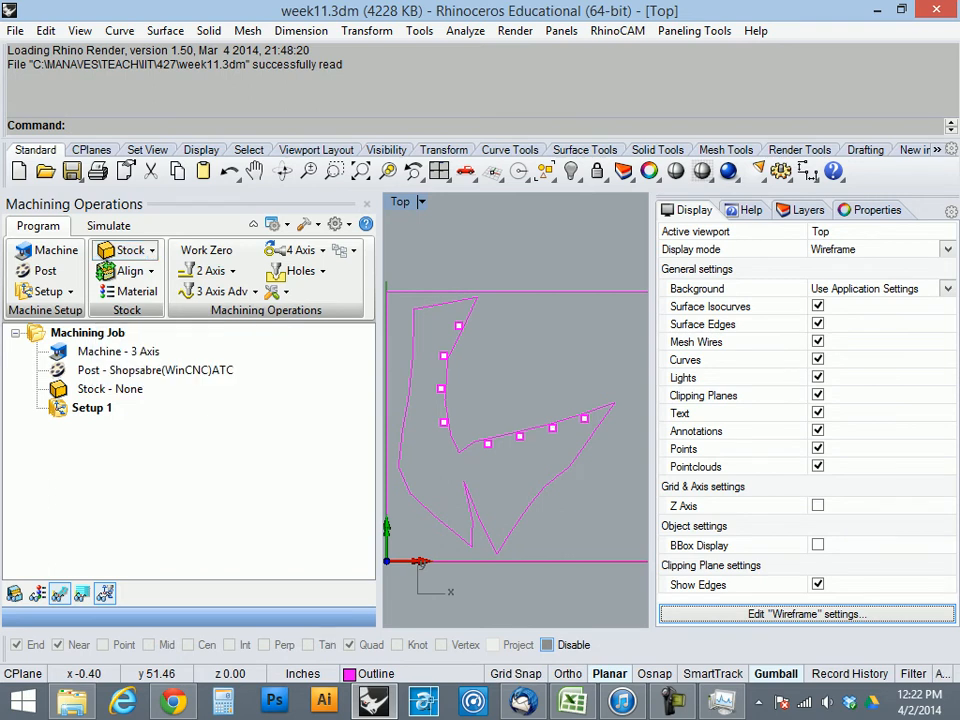
- Start a box stock referenced to the upper corner at the X/Y origin and set its height to .04
{"action": "left_click", "coordinate": [130, 250]}
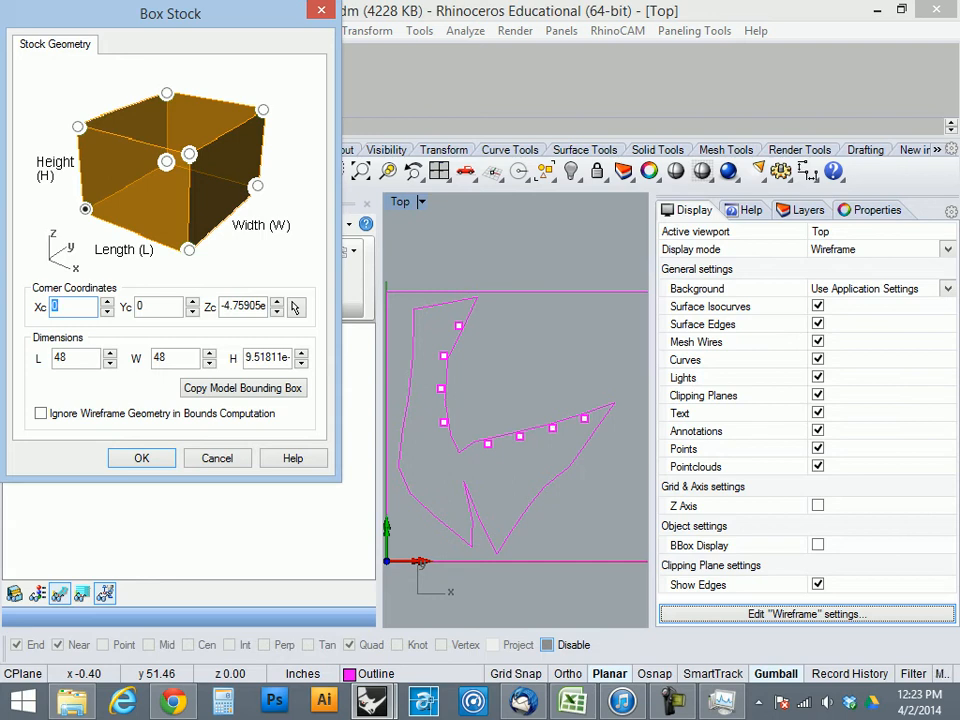
{"action": "left_click", "coordinate": [78, 127]}
{"action": "double_click", "coordinate": [267, 358]}
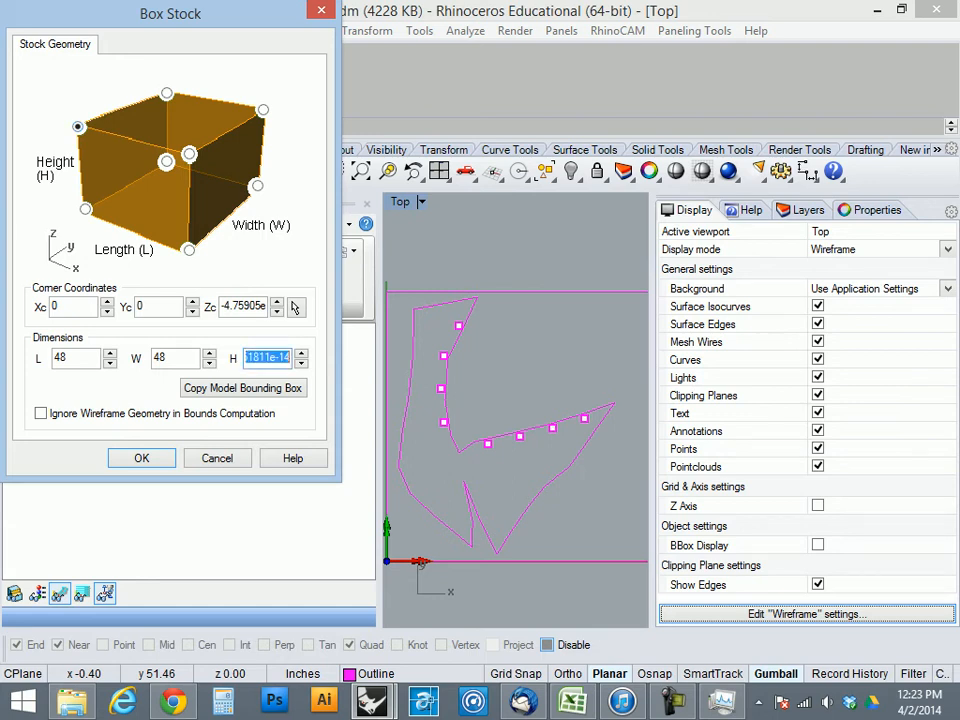
{"action": "type", "text": ".04"}
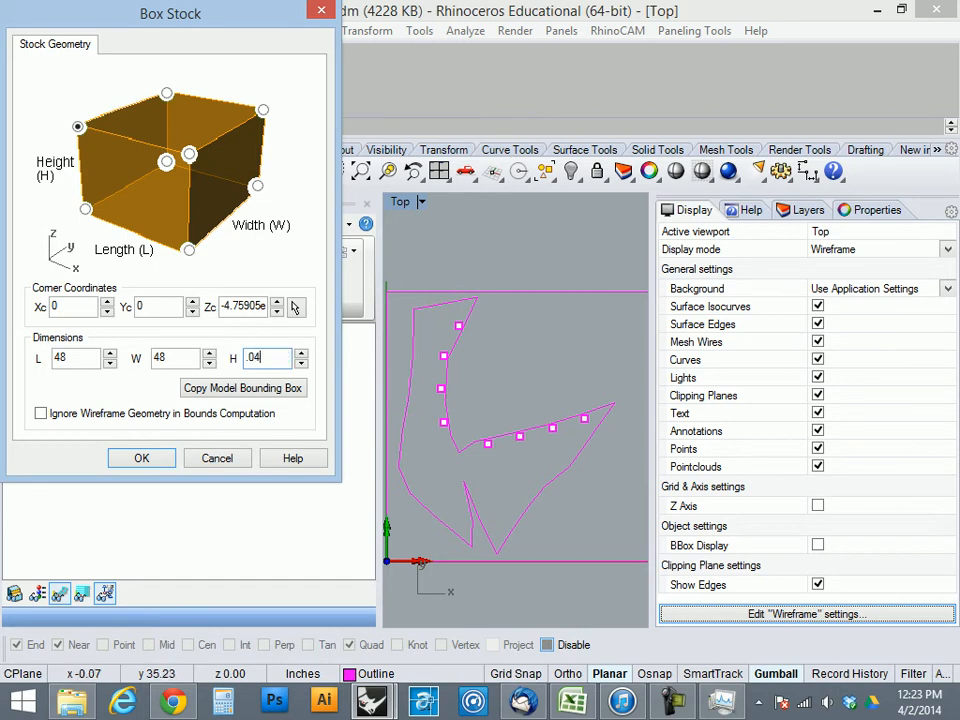
- Set the box stock's Zc corner coordinate to 0 and create the stock with length and width 48
{"action": "left_click", "coordinate": [239, 306]}
{"action": "double_click", "coordinate": [239, 306]}
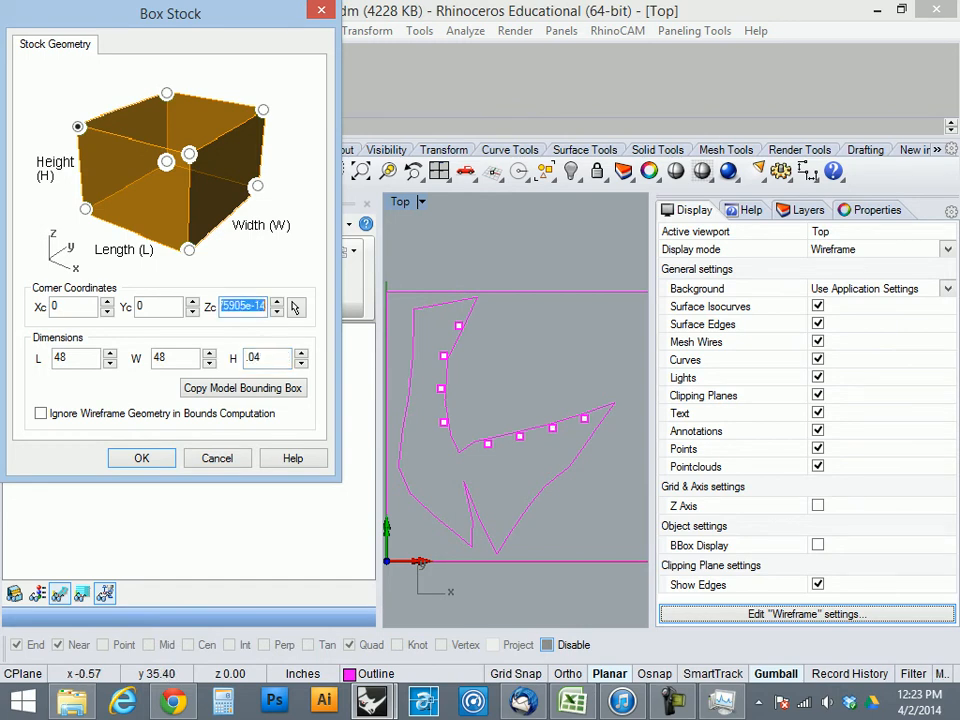
{"action": "type", "text": "0"}
{"action": "key", "text": "shift+Tab"}
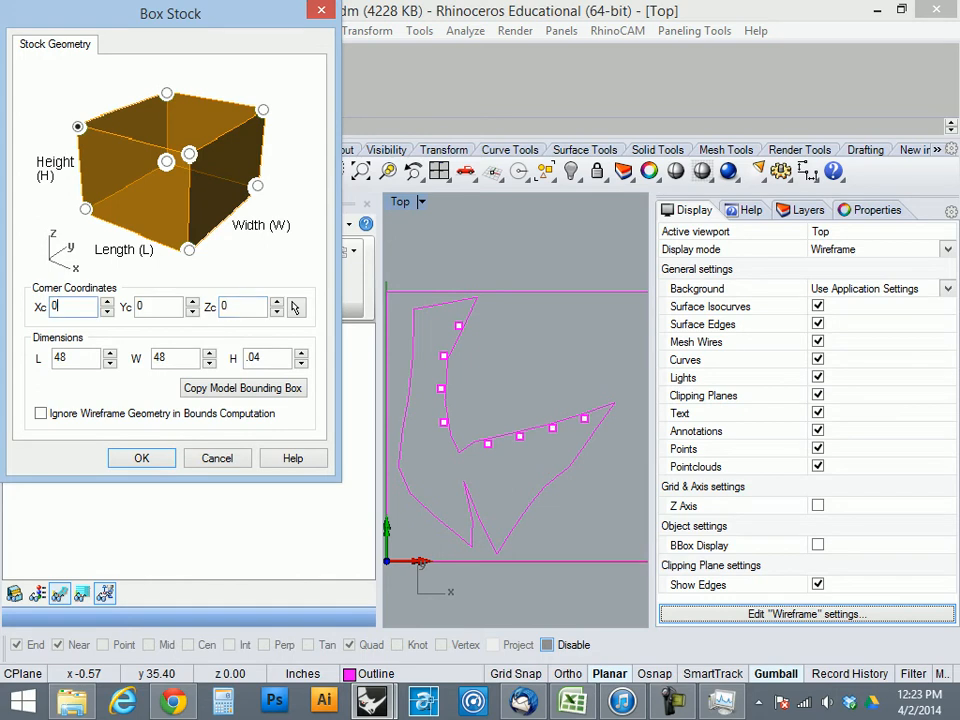
{"action": "key", "text": "Tab"}
{"action": "left_click", "coordinate": [168, 358]}
{"action": "key", "text": "Tab"}
{"action": "key", "text": "Return"}
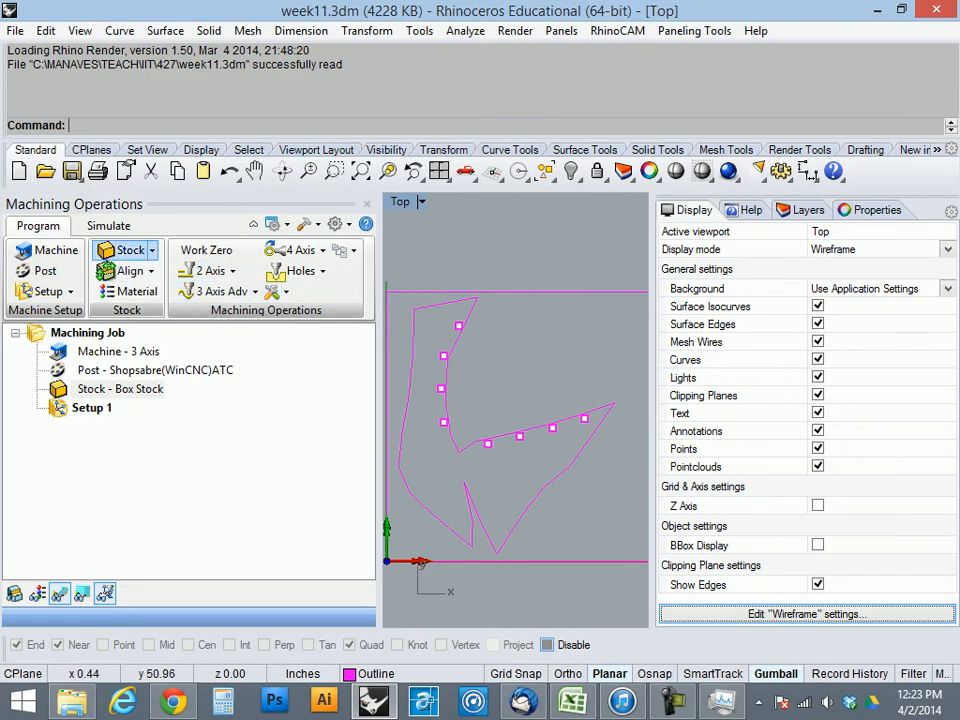
- Examine the simulated box stock in an enlarged Perspective viewport, zooming all views to extents and orbiting above the sheet
{"action": "left_click", "coordinate": [130, 250]}
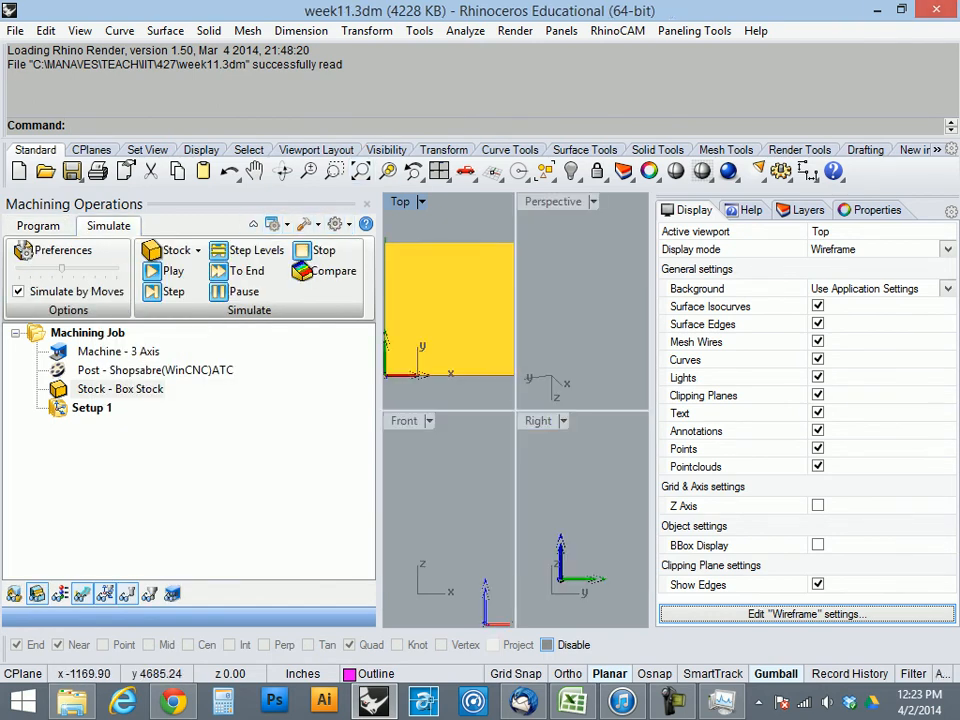
{"action": "left_click_drag", "start_coordinate": [652, 330], "coordinate": [919, 330]}
{"action": "double_click", "coordinate": [687, 202]}
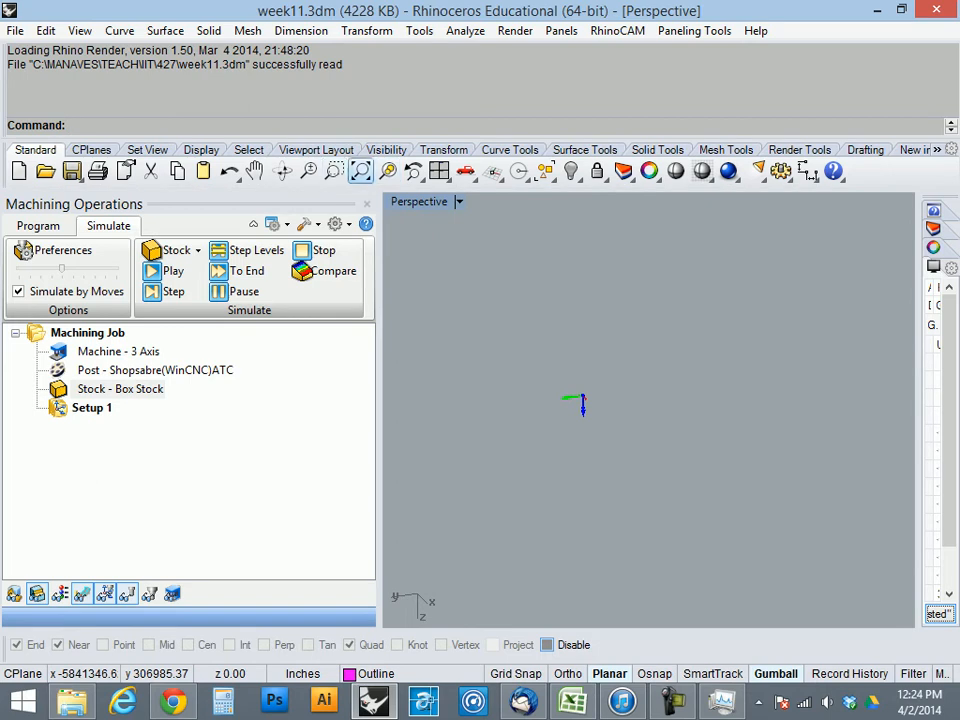
{"action": "left_click", "coordinate": [439, 171]}
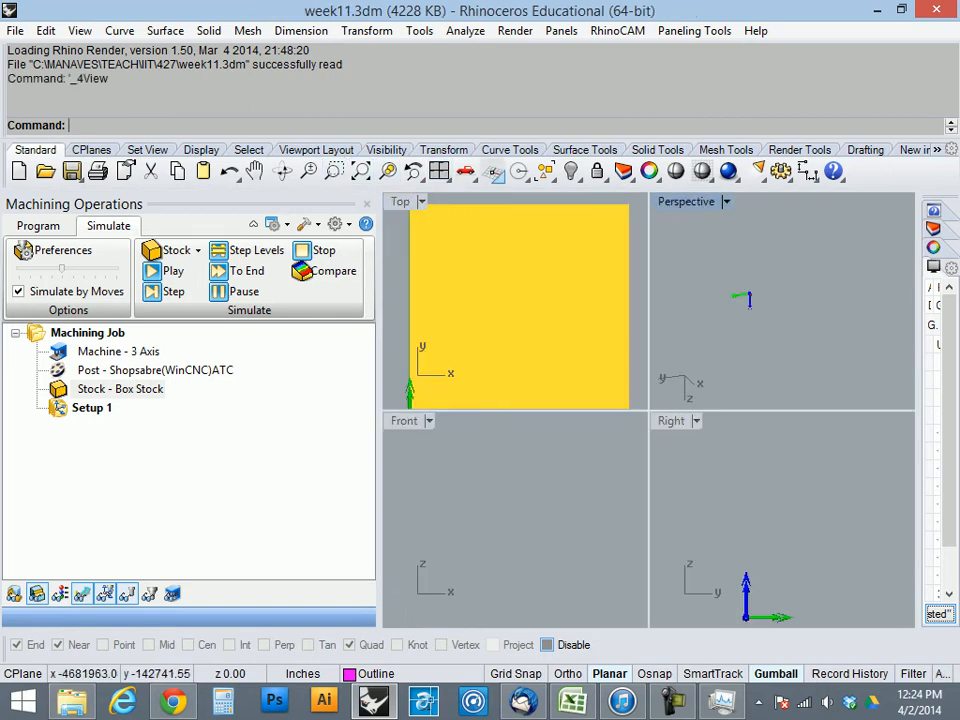
{"action": "right_click", "coordinate": [361, 171]}
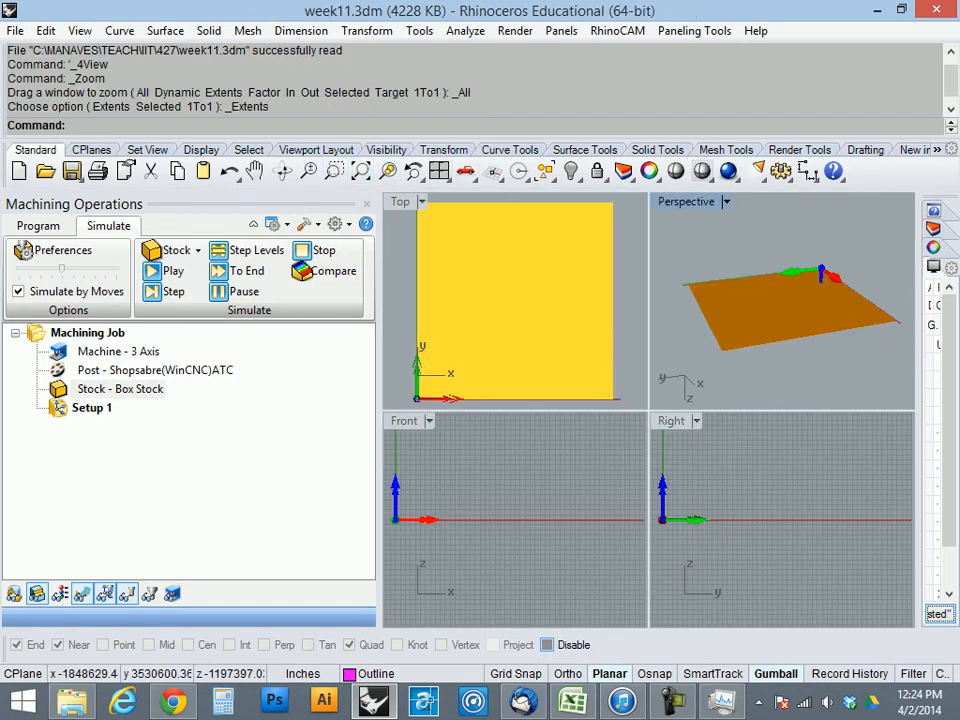
{"action": "double_click", "coordinate": [686, 202]}
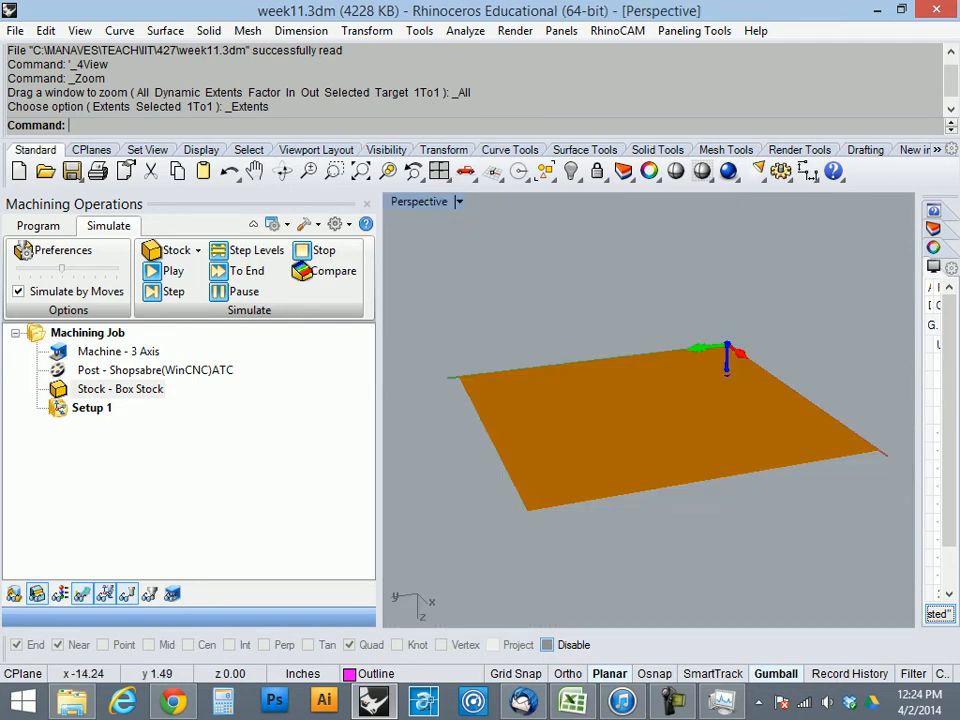
{"action": "scroll", "coordinate": [700, 380], "scroll_direction": "up", "scroll_amount": 3}
{"action": "scroll", "coordinate": [640, 410], "scroll_direction": "down", "scroll_amount": 4}
{"action": "right_click_drag", "start_coordinate": [640, 410], "coordinate": [680, 410]}
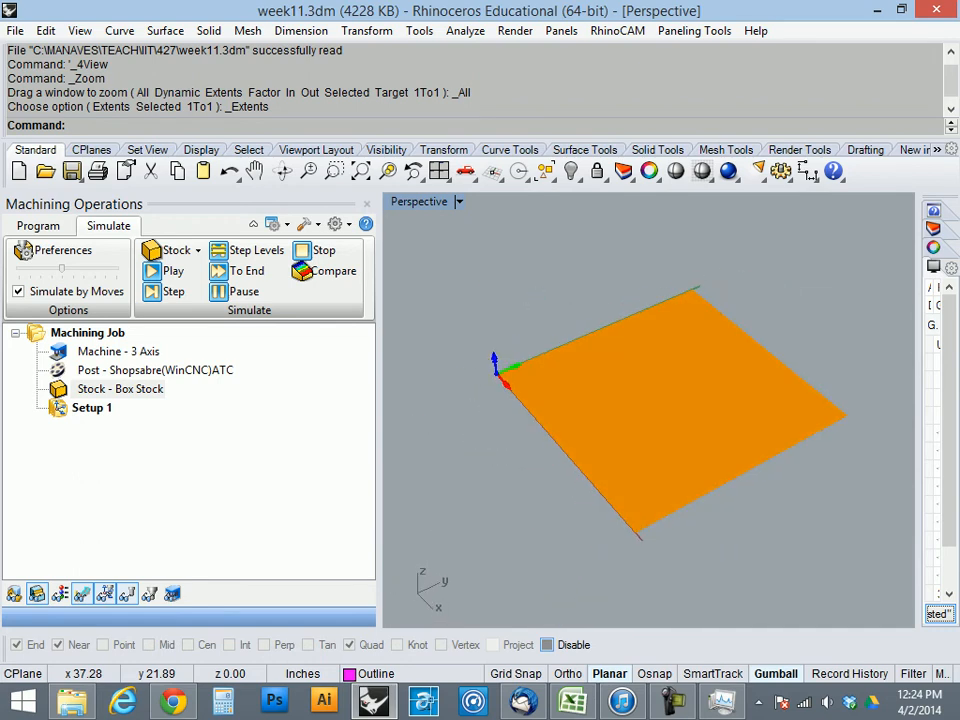
- Start a 2 1/2 Axis Profiling operation and select the irregular closed outline inside the sheet as its drive region
{"action": "scroll", "coordinate": [780, 390], "scroll_direction": "up", "scroll_amount": 2}
{"action": "scroll", "coordinate": [675, 395], "scroll_direction": "down", "scroll_amount": 3}
{"action": "right_click_drag", "start_coordinate": [612, 505], "coordinate": [660, 473]}
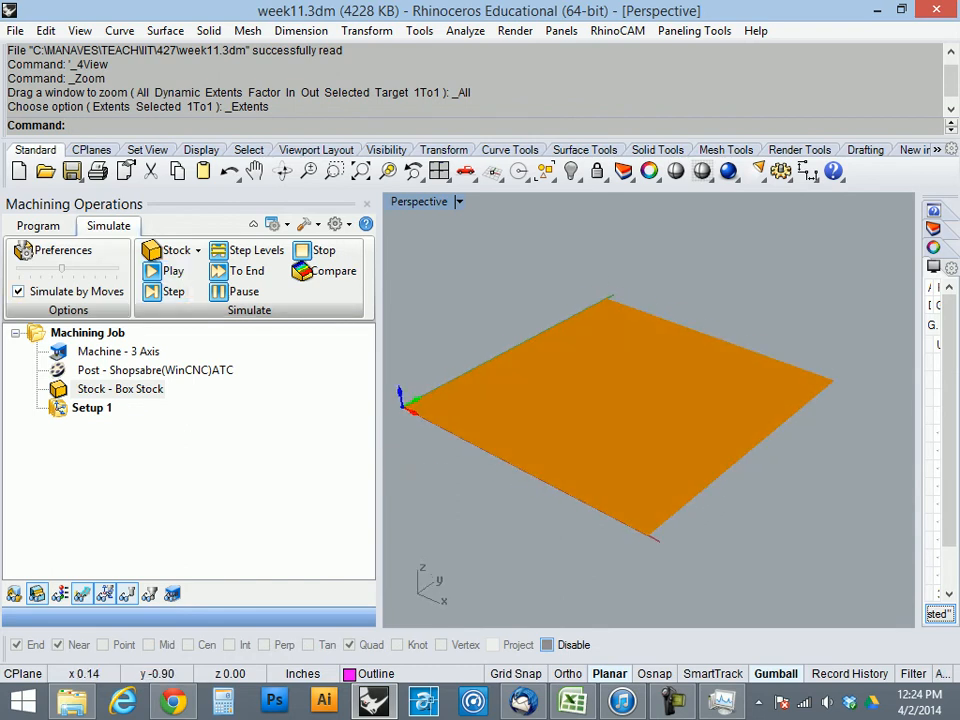
{"action": "left_click", "coordinate": [38, 225]}
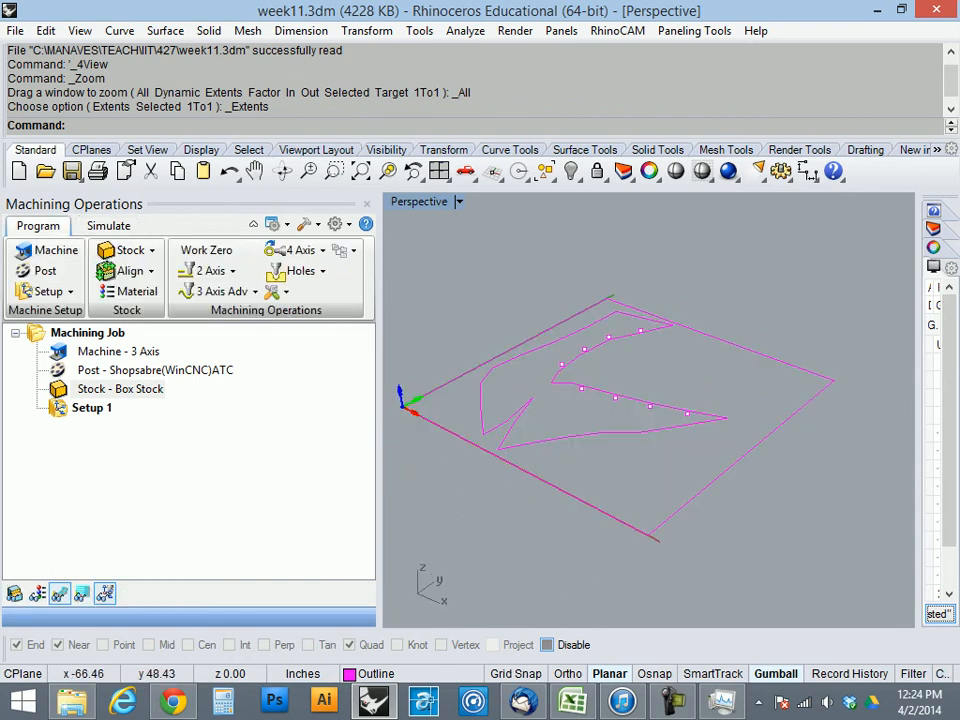
{"action": "right_click_drag", "start_coordinate": [707, 458], "coordinate": [706, 482]}
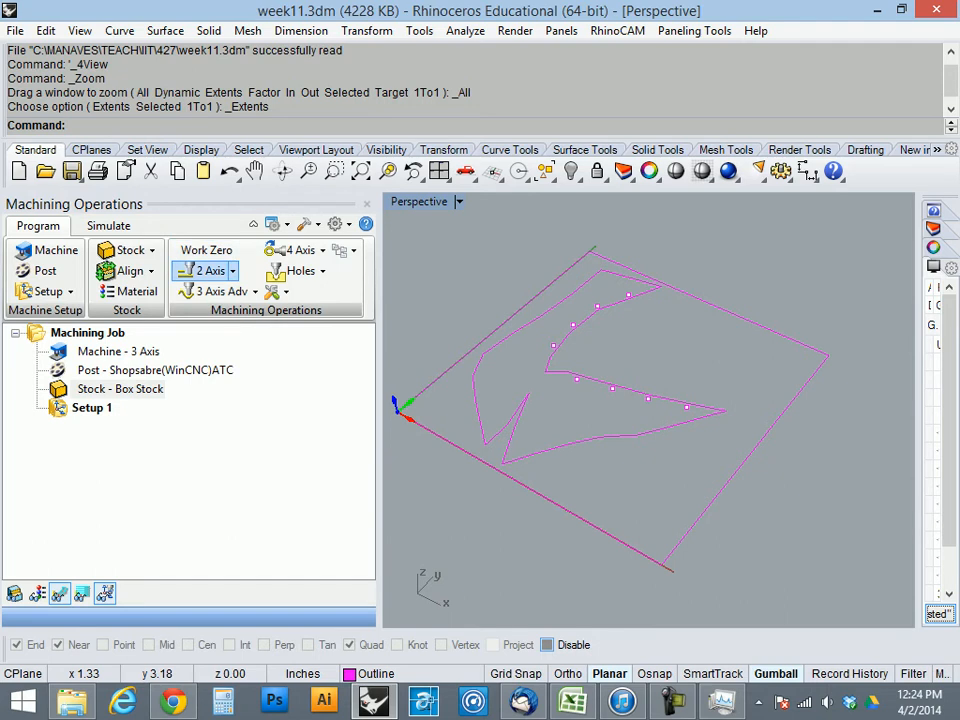
{"action": "left_click", "coordinate": [210, 270]}
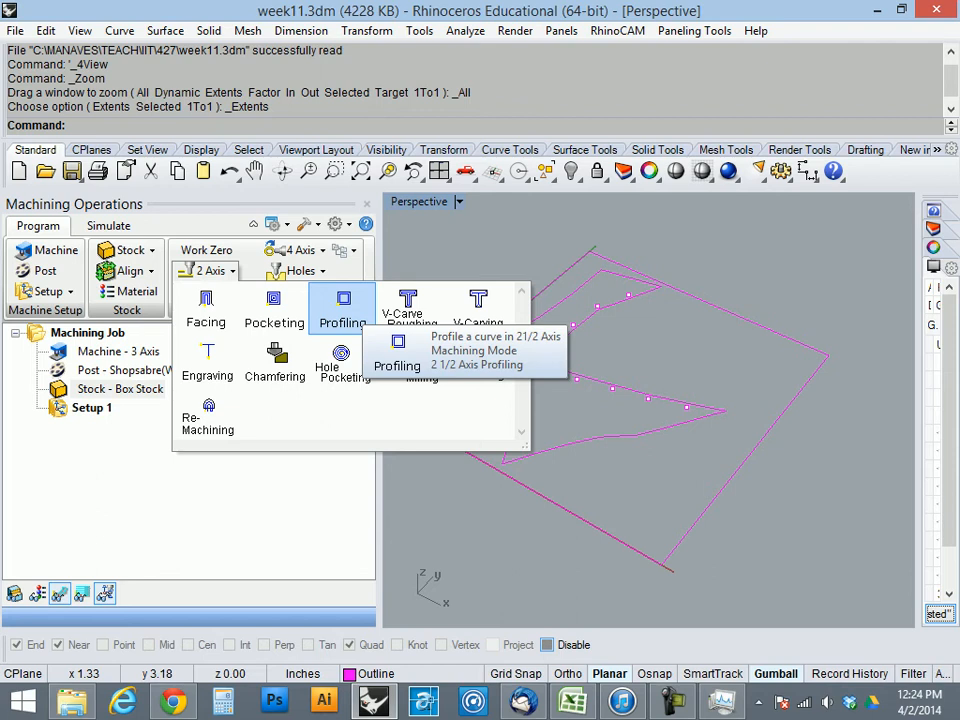
{"action": "left_click", "coordinate": [343, 308]}
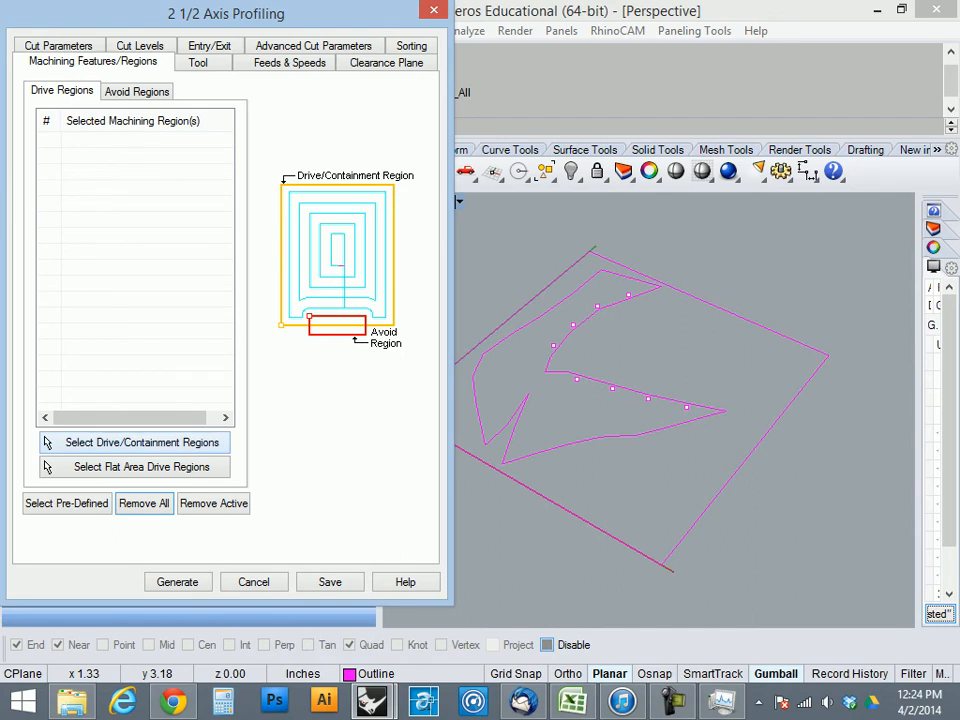
{"action": "left_click", "coordinate": [141, 442]}
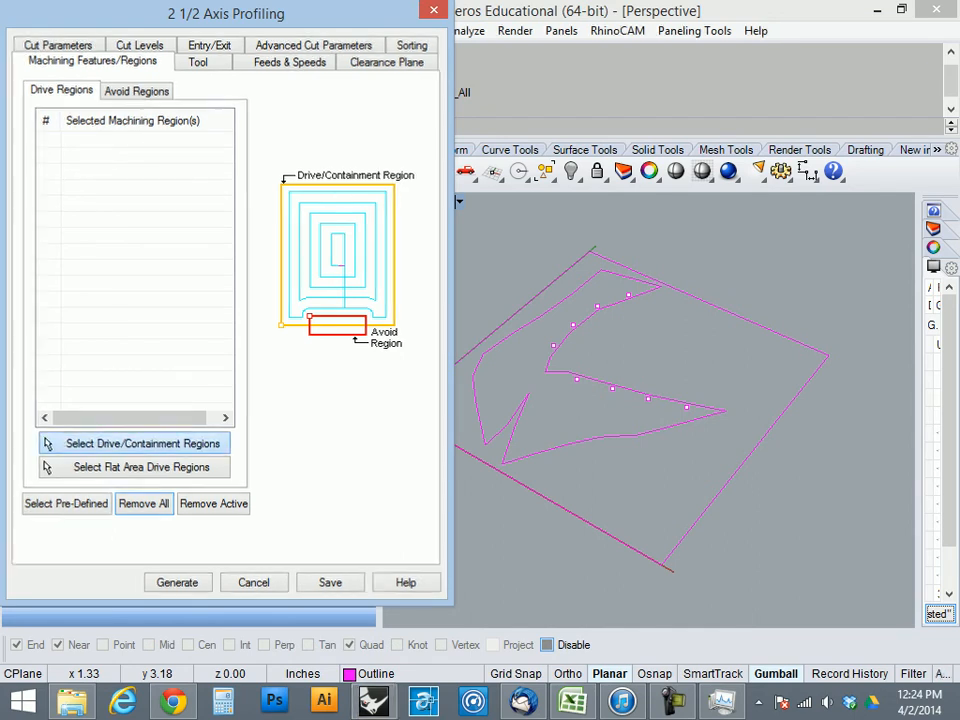
{"action": "left_click", "coordinate": [531, 326]}
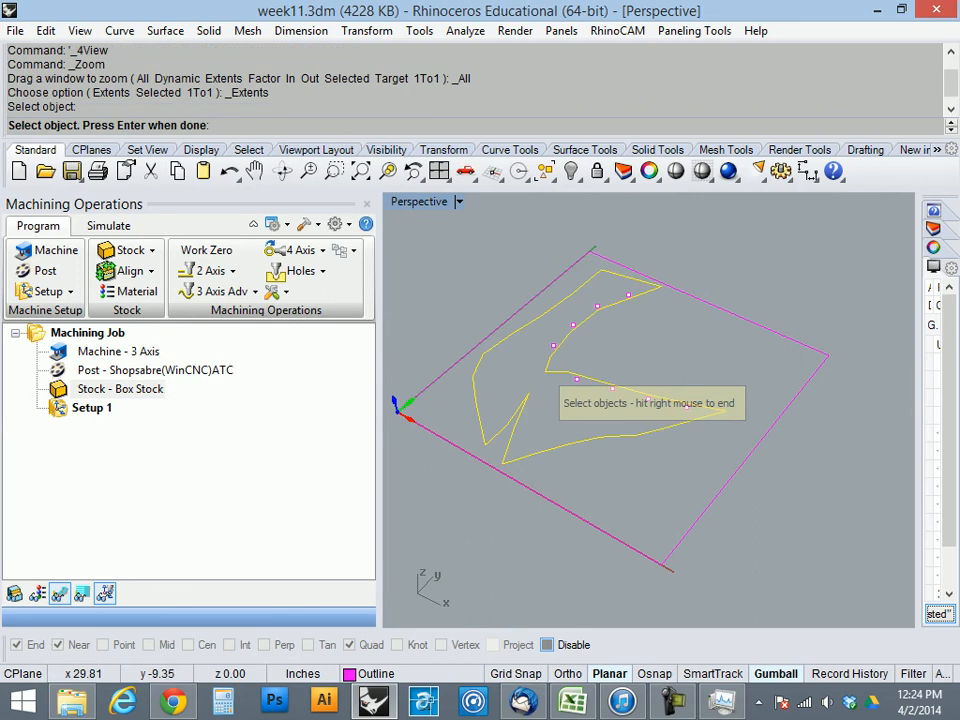
{"action": "right_click", "coordinate": [509, 549]}
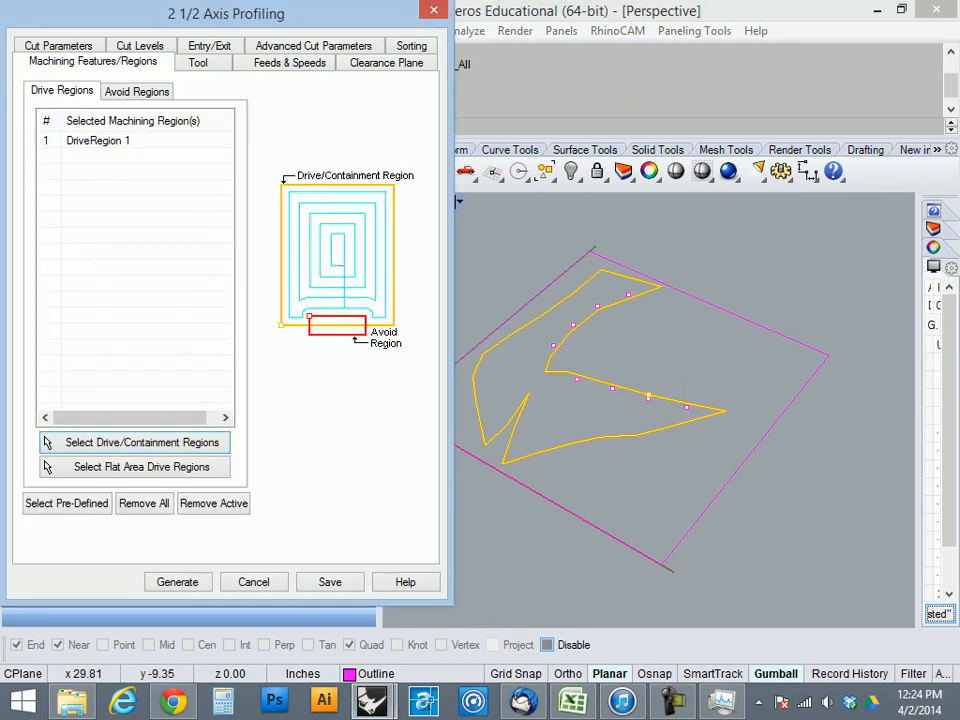
- Create a flat mill named FlatMill1 with a .125 tool diameter for the profiling operation
{"action": "left_click", "coordinate": [199, 63]}
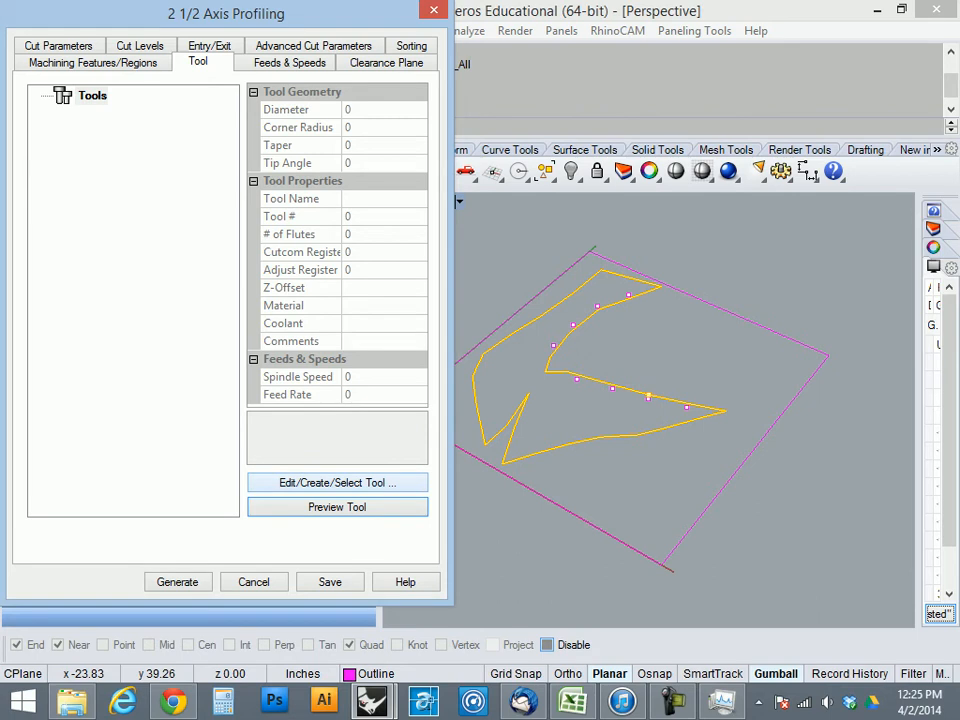
{"action": "left_click", "coordinate": [337, 483]}
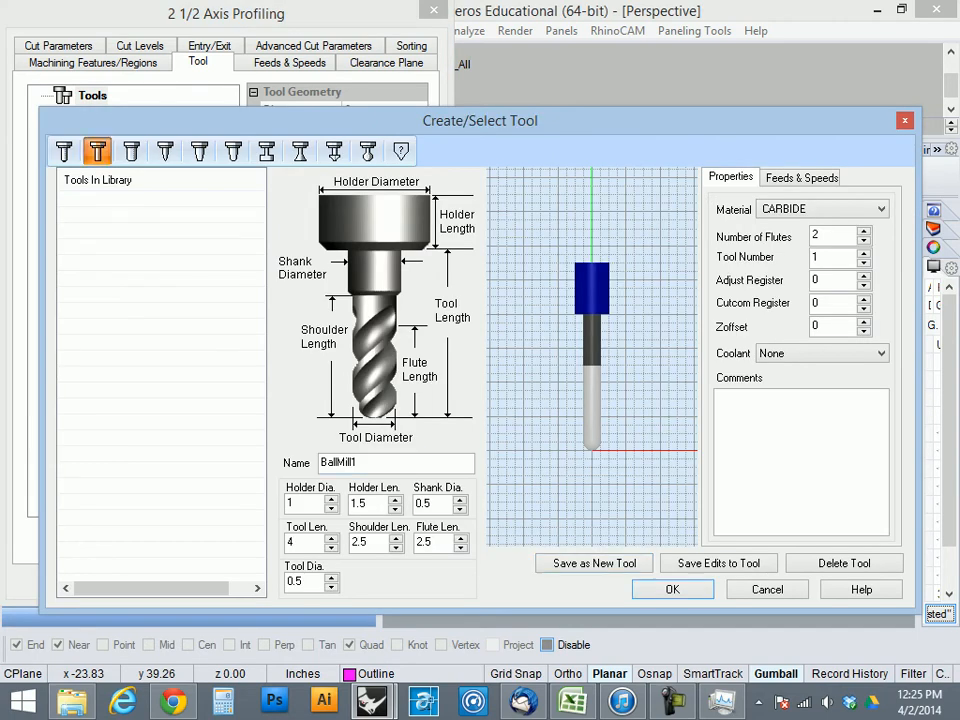
{"action": "left_click", "coordinate": [97, 151]}
{"action": "double_click", "coordinate": [295, 580]}
{"action": "type", "text": ".125"}
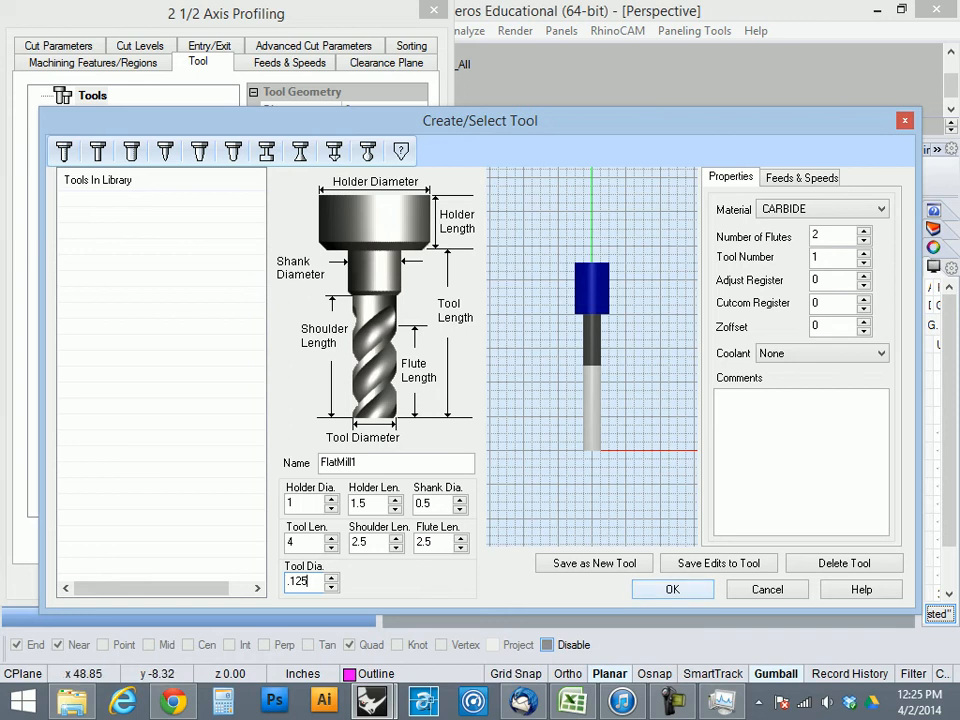
{"action": "key", "text": "Return"}
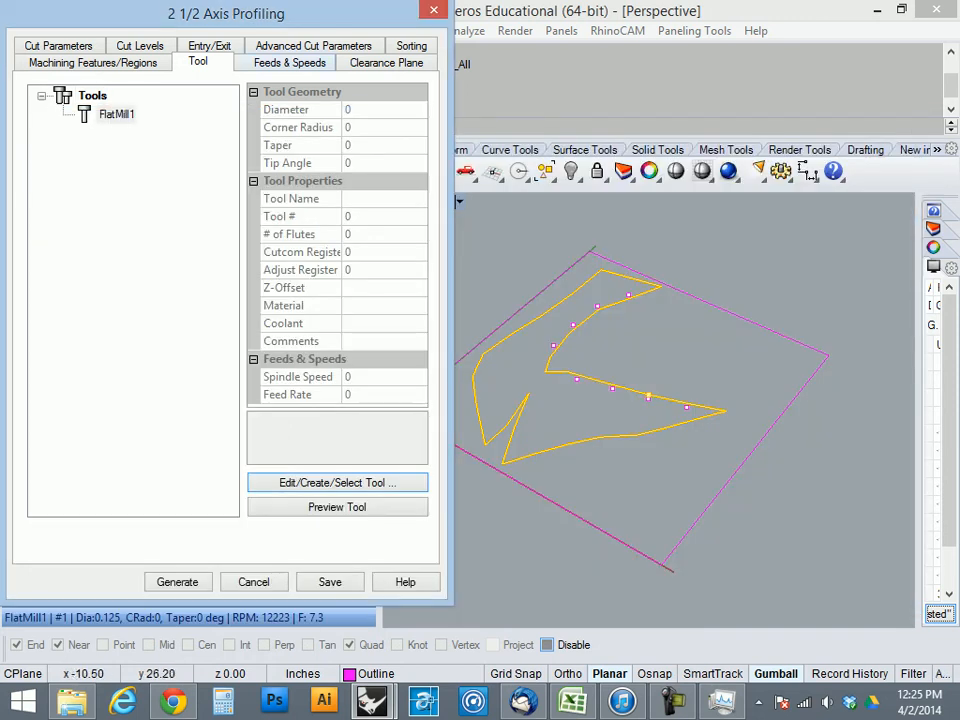
- Load the profiling feeds and speeds from the table with a 6000 RPM spindle speed and a 60 in/min cut feed
{"action": "left_click", "coordinate": [289, 63]}
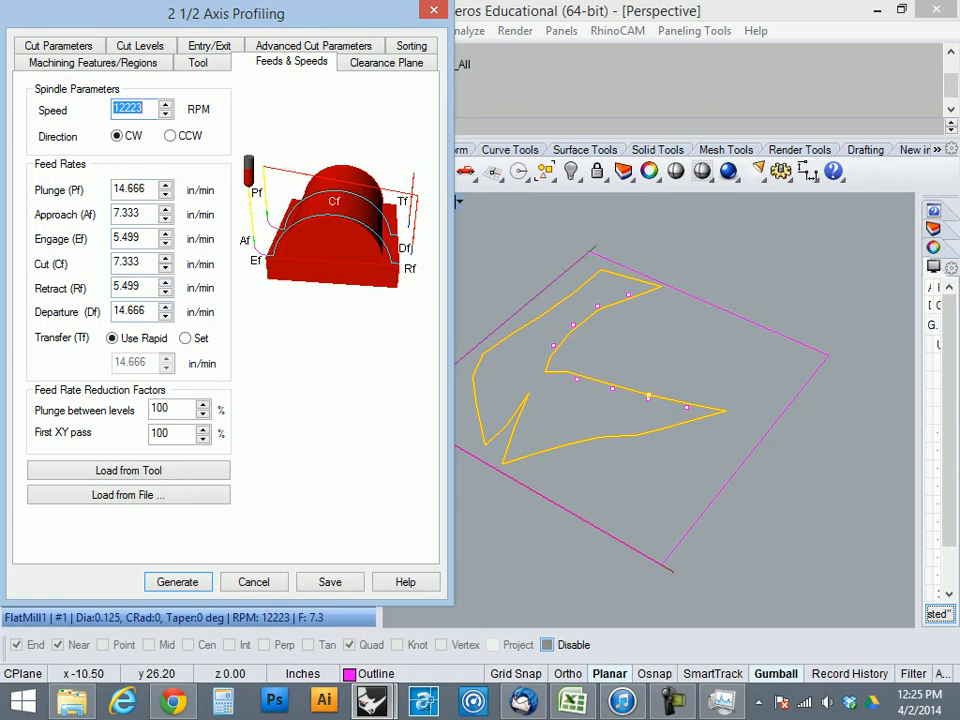
{"action": "left_click", "coordinate": [128, 494]}
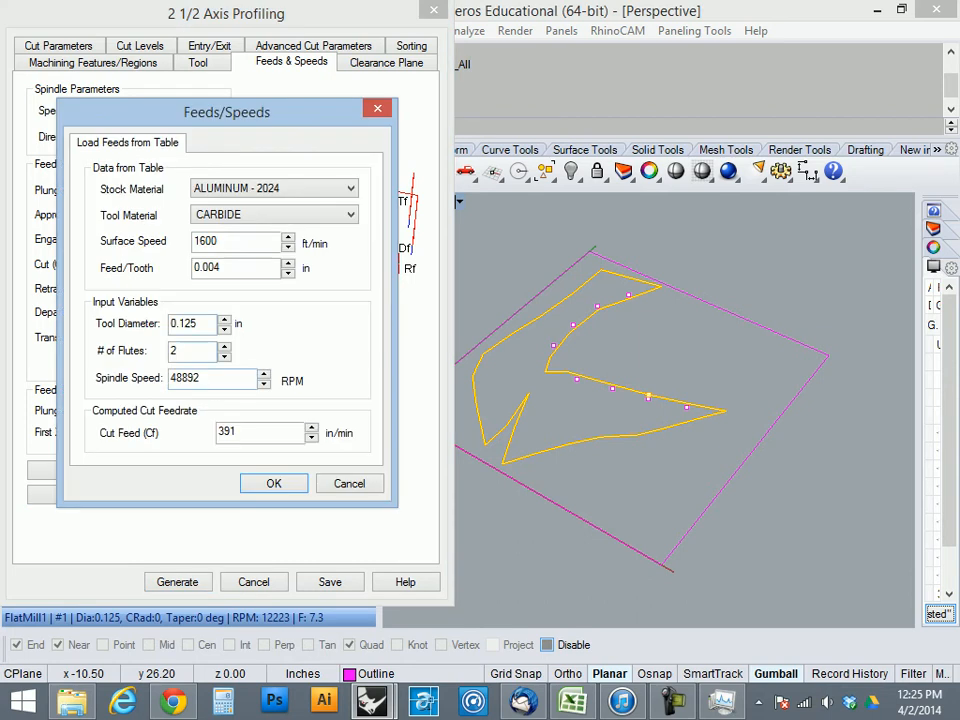
{"action": "left_click", "coordinate": [349, 484]}
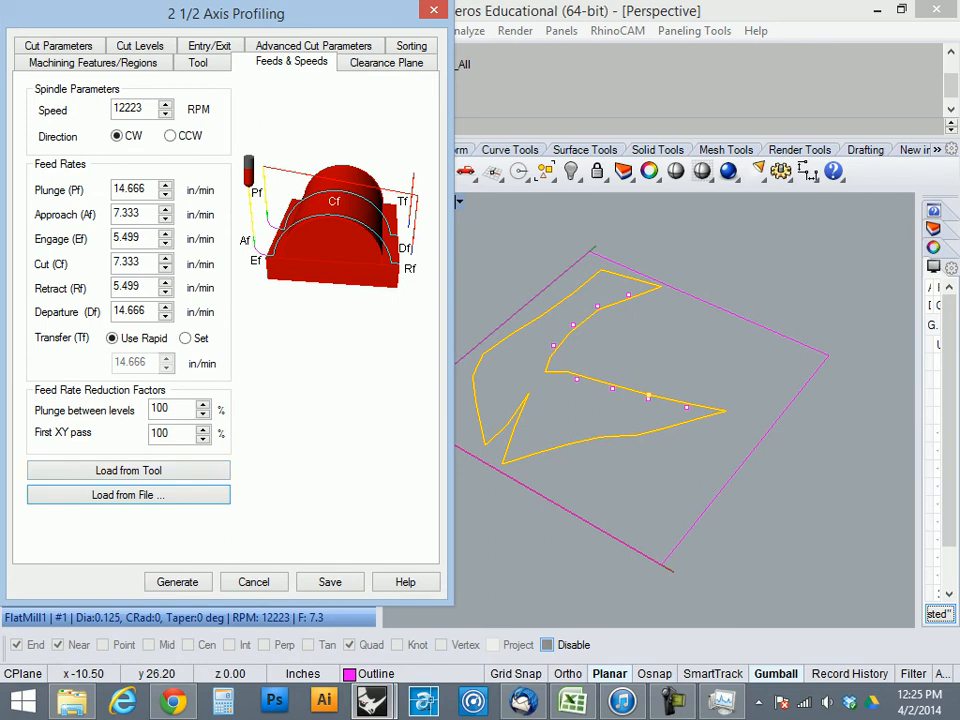
{"action": "left_click", "coordinate": [128, 495]}
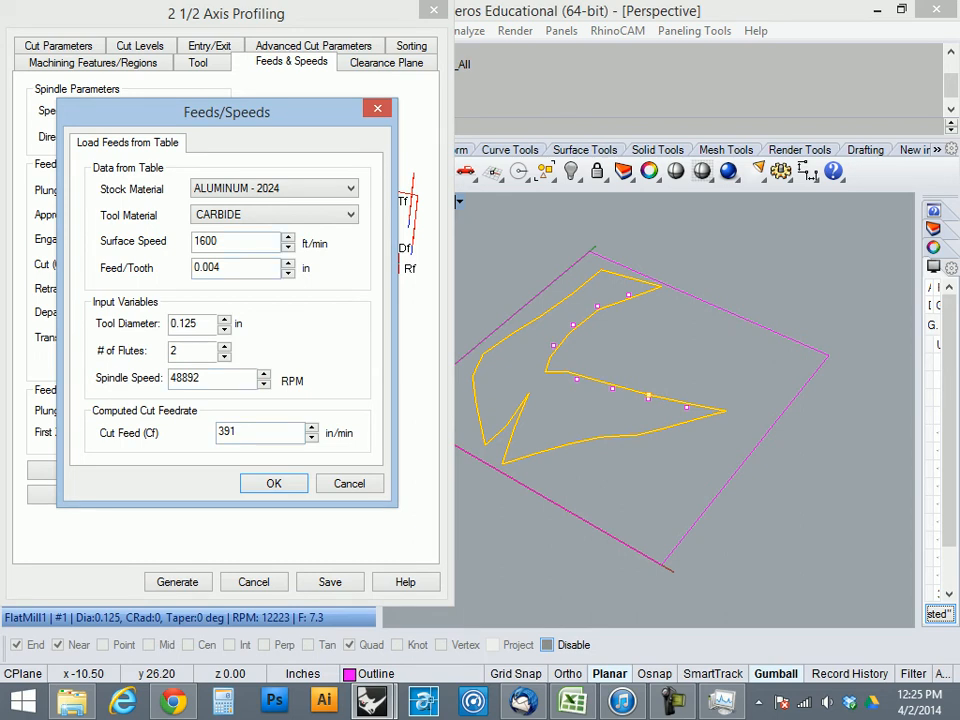
{"action": "mouse_move", "coordinate": [176, 378]}
{"action": "left_mouse_down"}
{"action": "mouse_move", "coordinate": [203, 378]}
{"action": "mouse_move", "coordinate": [168, 378]}
{"action": "left_mouse_up"}
{"action": "type", "text": "6000"}
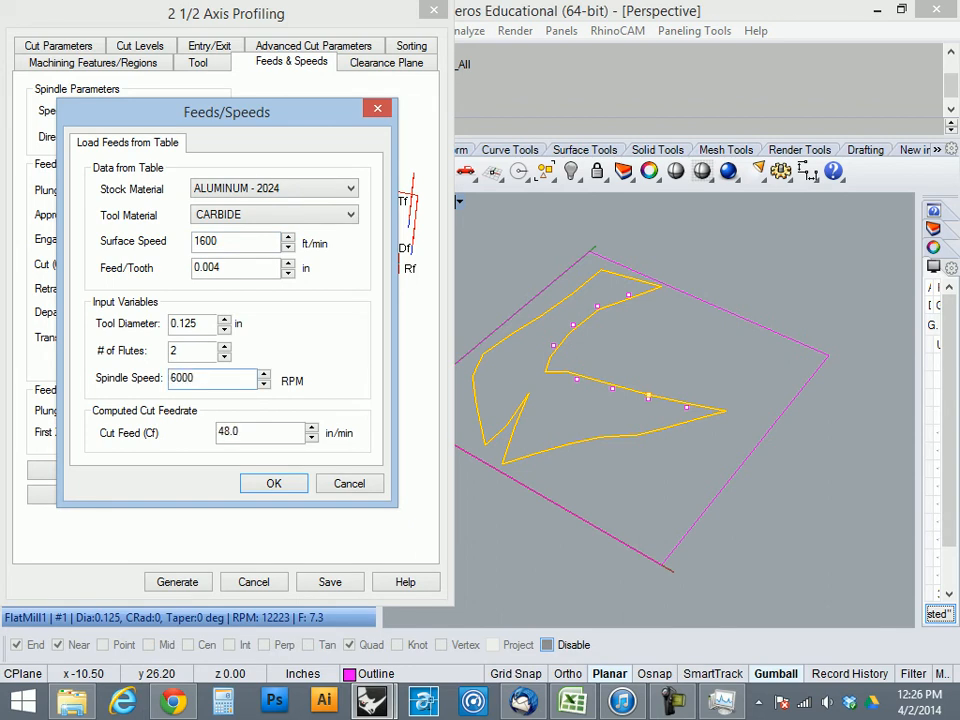
{"action": "key", "text": "Tab"}
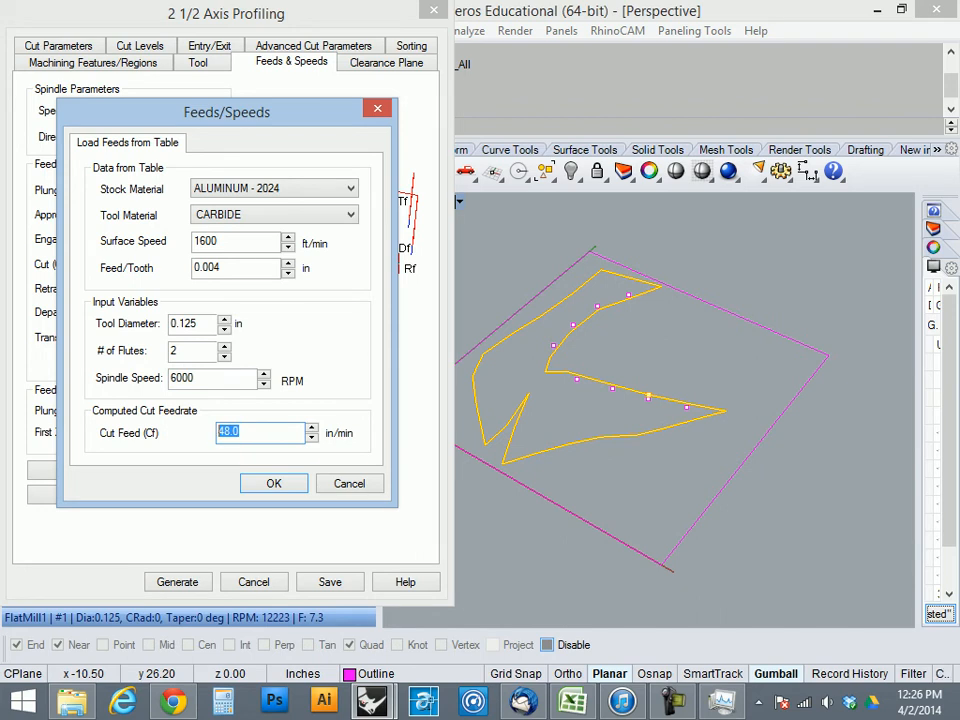
{"action": "type", "text": "60"}
{"action": "key", "text": "Return"}
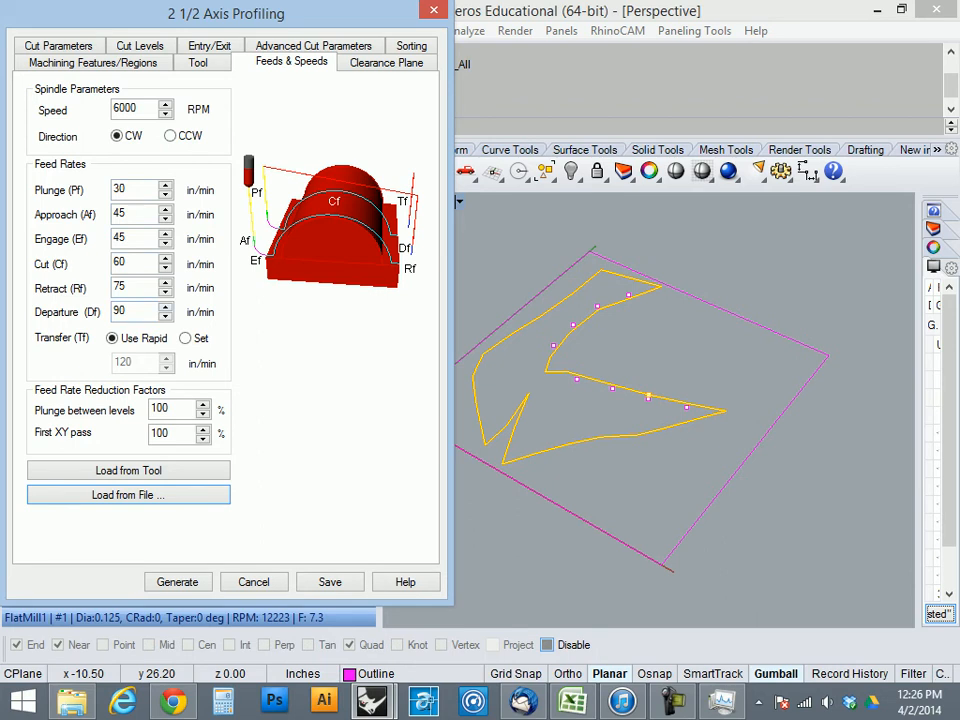
- Reload the table feeds and speeds, entering 6000 RPM and a cut feed of 60 in/min again
{"action": "left_click", "coordinate": [128, 495]}
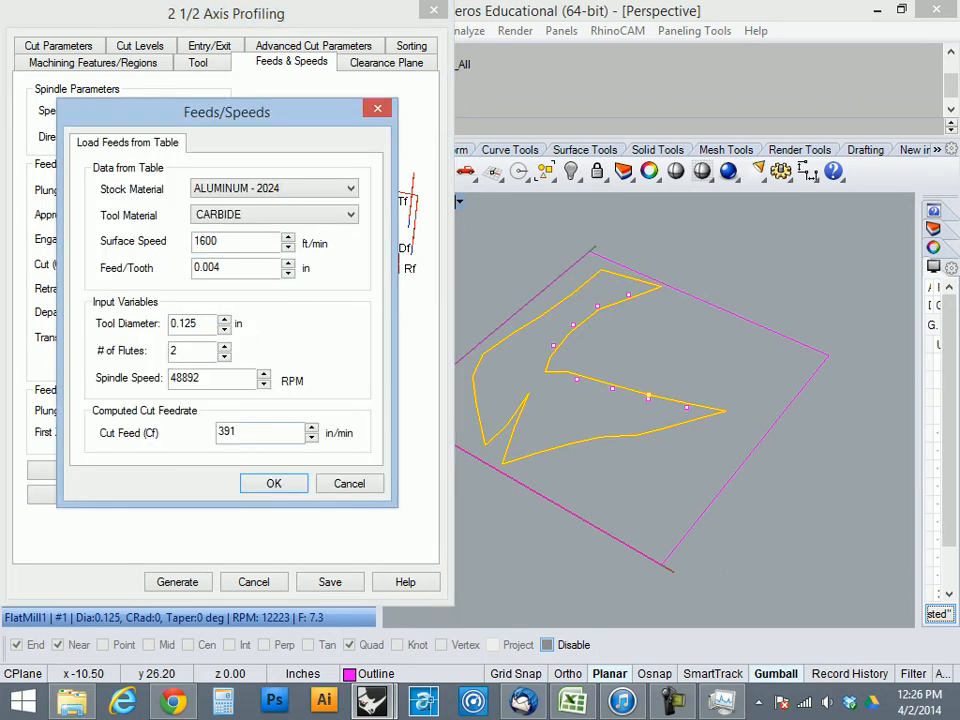
{"action": "double_click", "coordinate": [188, 378]}
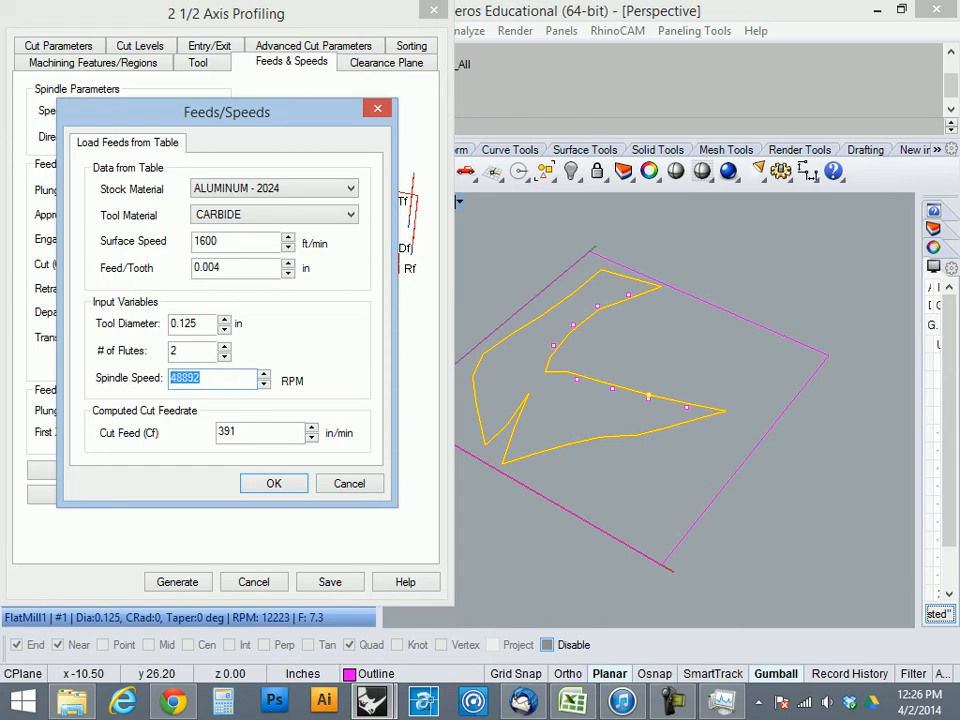
{"action": "type", "text": "6000"}
{"action": "double_click", "coordinate": [237, 431]}
{"action": "type", "text": "60"}
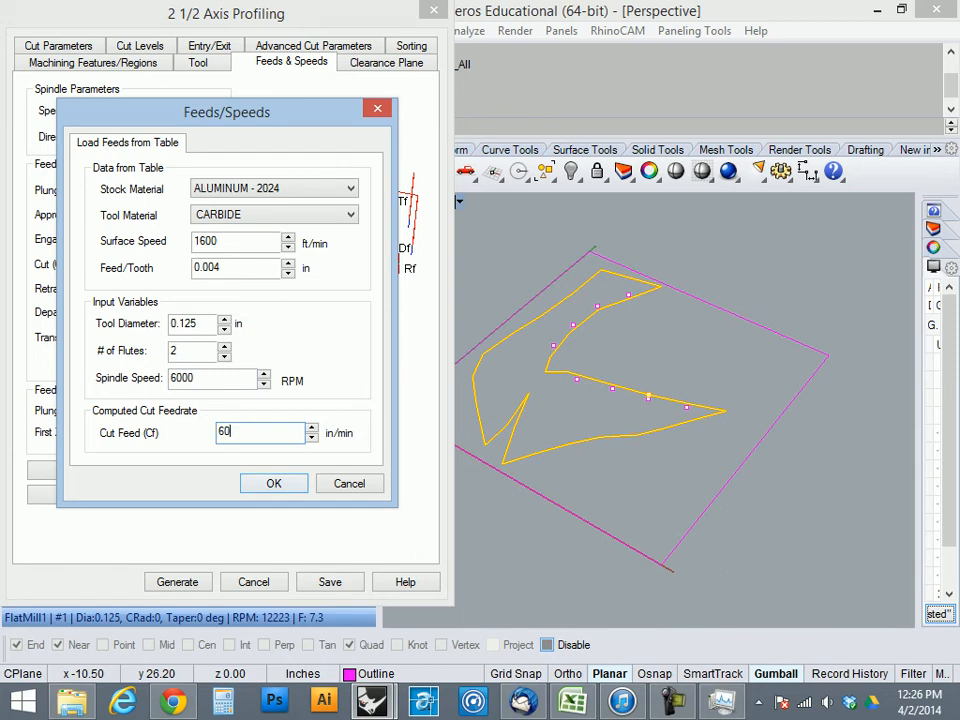
{"action": "key", "text": "Return"}
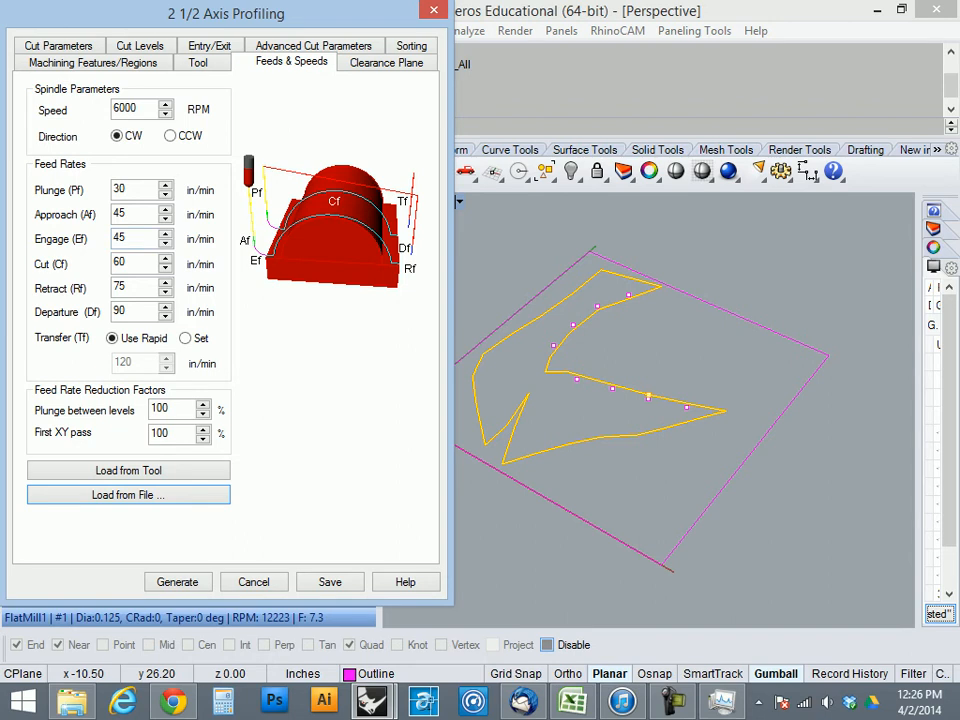
- Review the clearance plane and cut parameters, and set the profiling operation's total cut depth to .04
{"action": "left_click", "coordinate": [387, 63]}
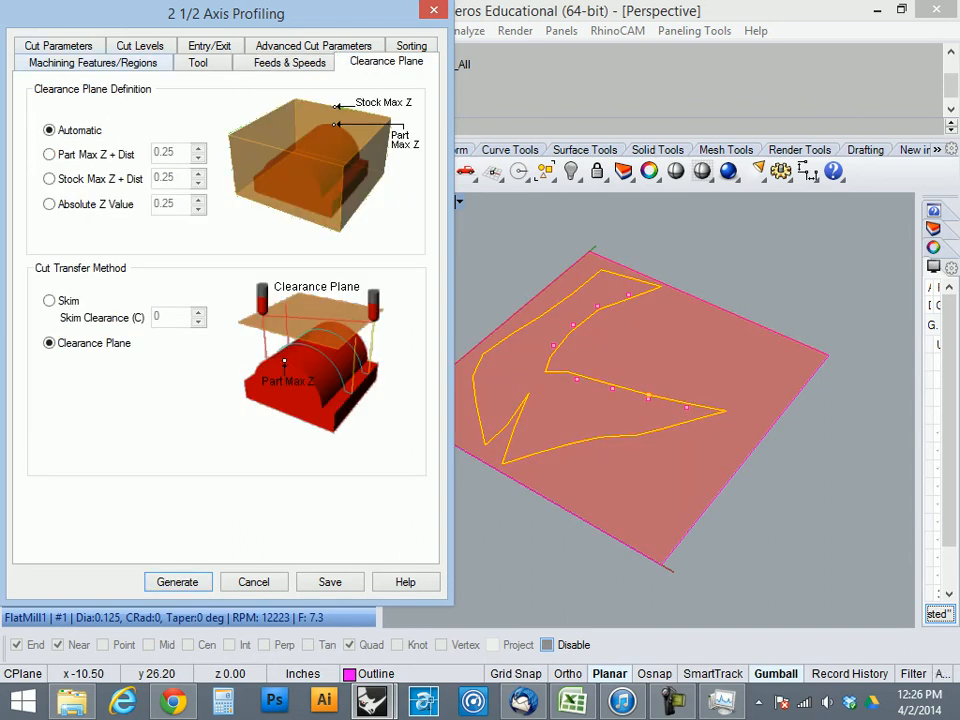
{"action": "left_click", "coordinate": [58, 46]}
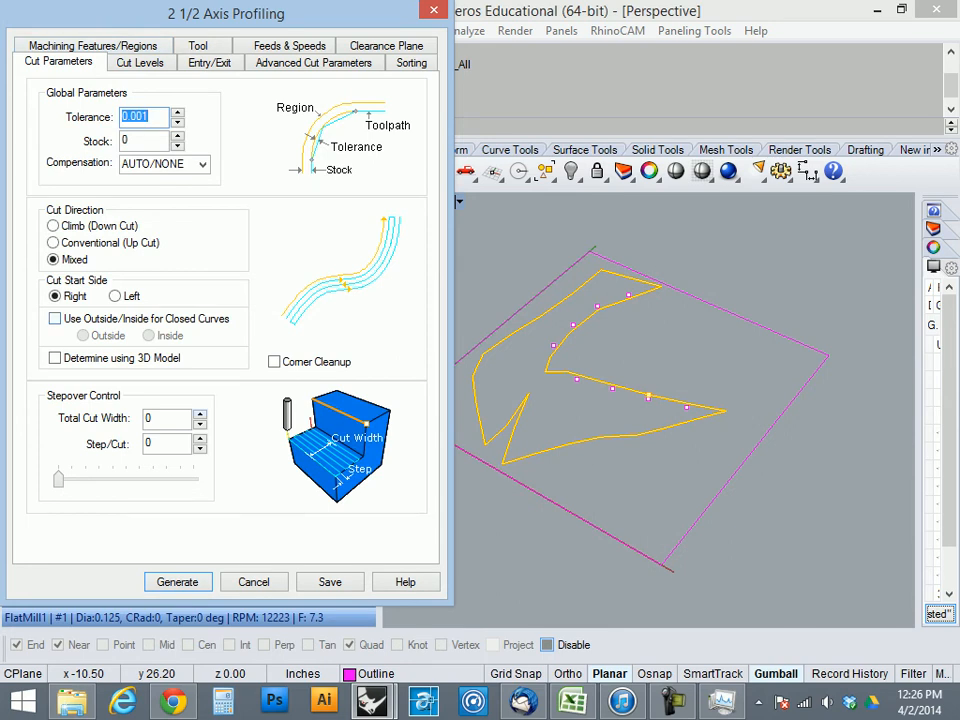
{"action": "left_click", "coordinate": [140, 62]}
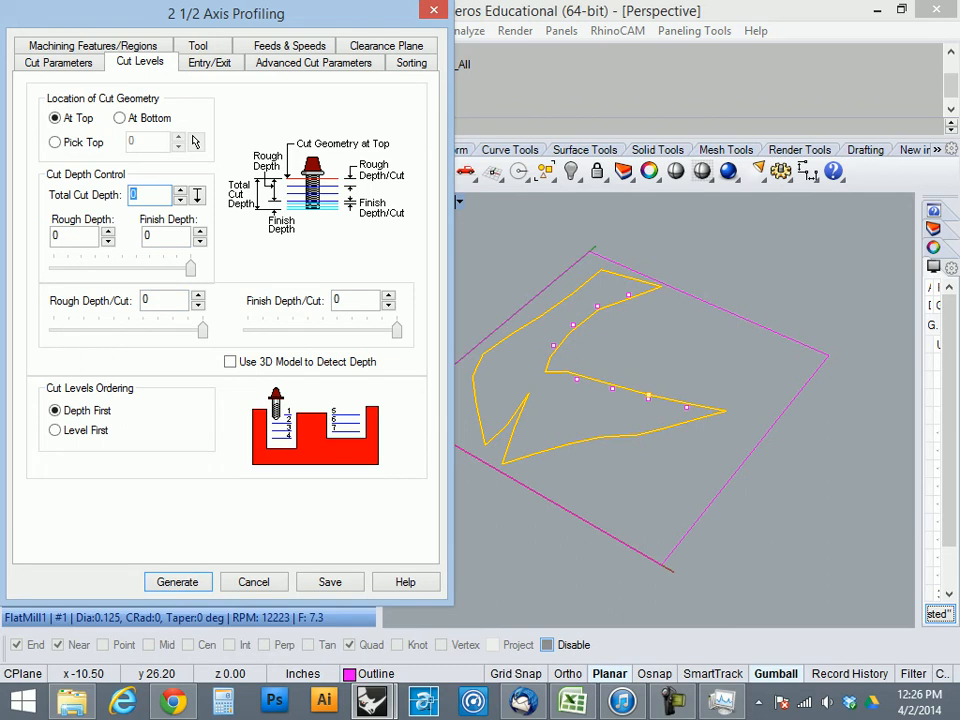
{"action": "type", "text": ".04"}
{"action": "key", "text": "Tab"}
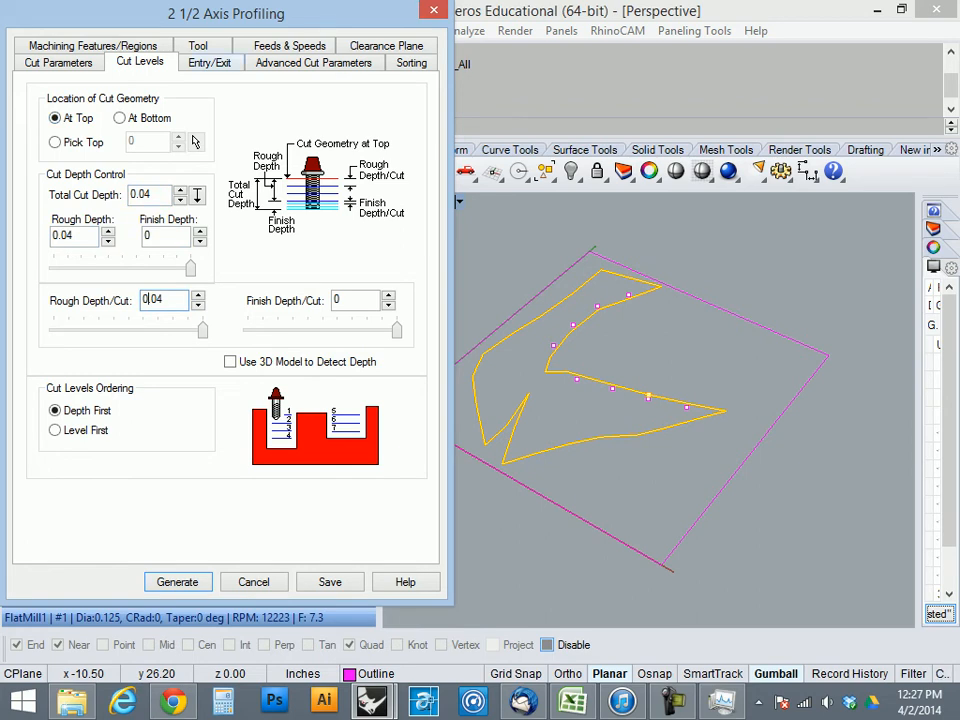
- Set both the entry and exit motions of the profiling operation to None
{"action": "key", "text": "ctrl+Tab"}
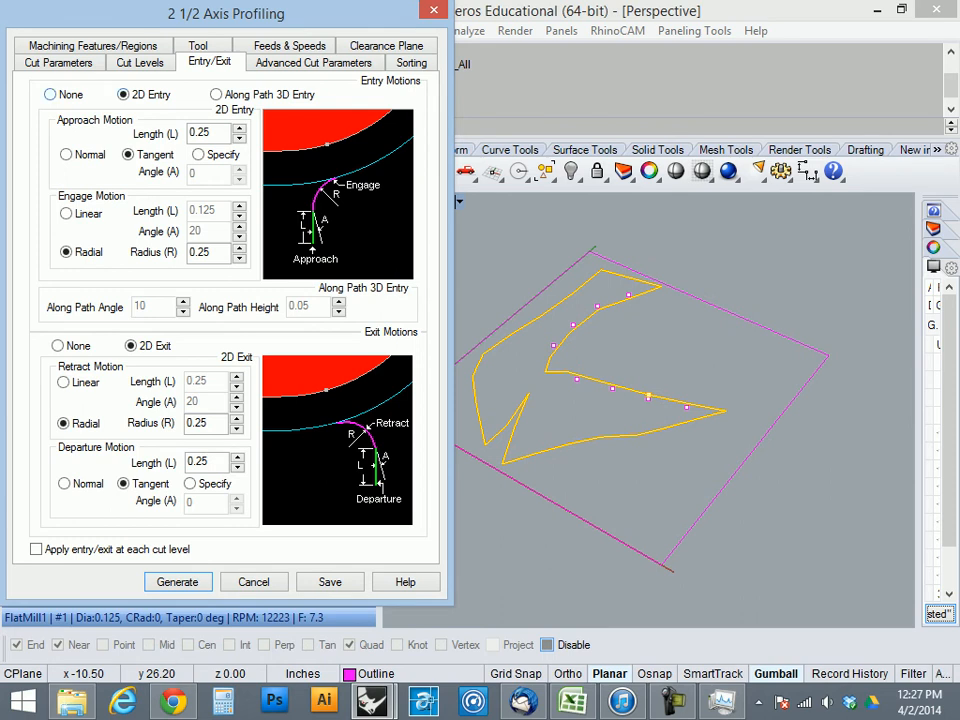
{"action": "left_click", "coordinate": [50, 94]}
{"action": "left_click", "coordinate": [58, 346]}
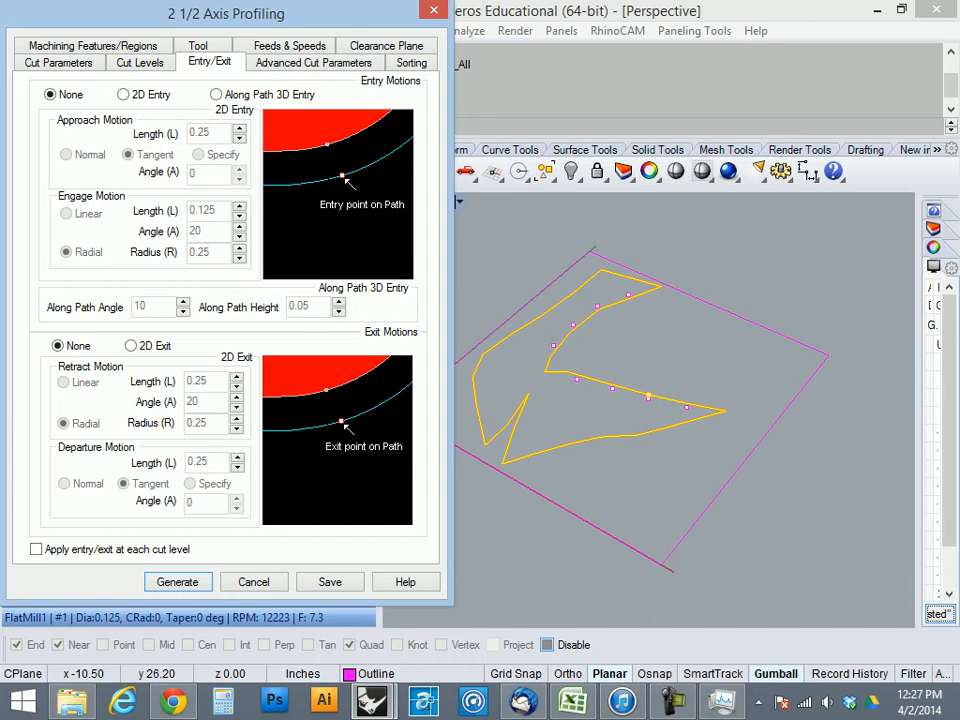
- Create 8 bridges with height .04 and length 1, and generate the profiling toolpath
{"action": "left_click", "coordinate": [314, 62]}
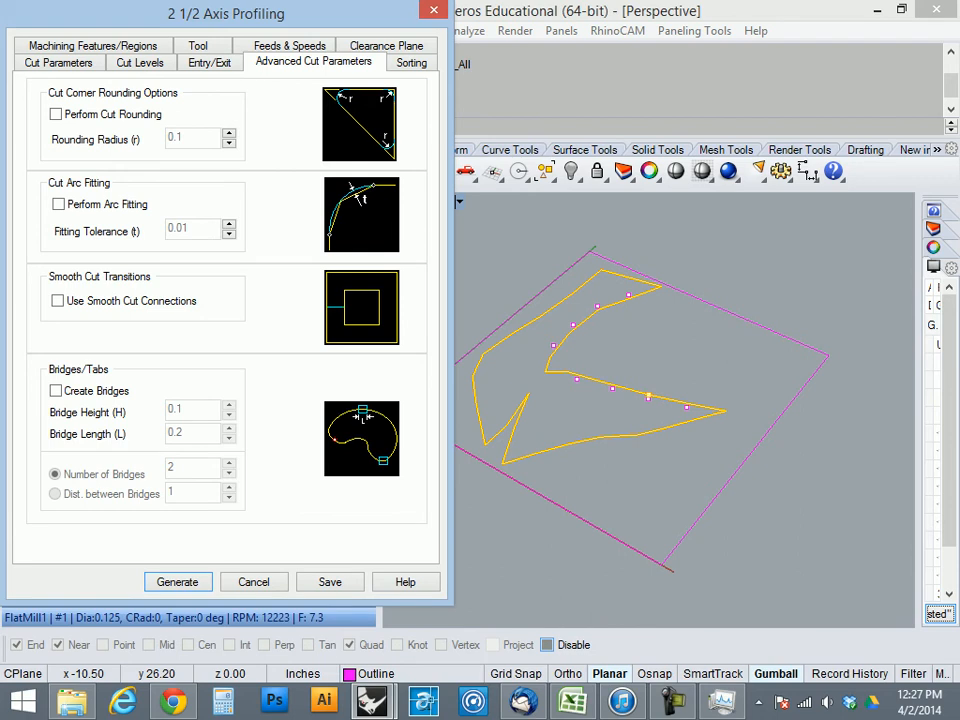
{"action": "left_click", "coordinate": [56, 391]}
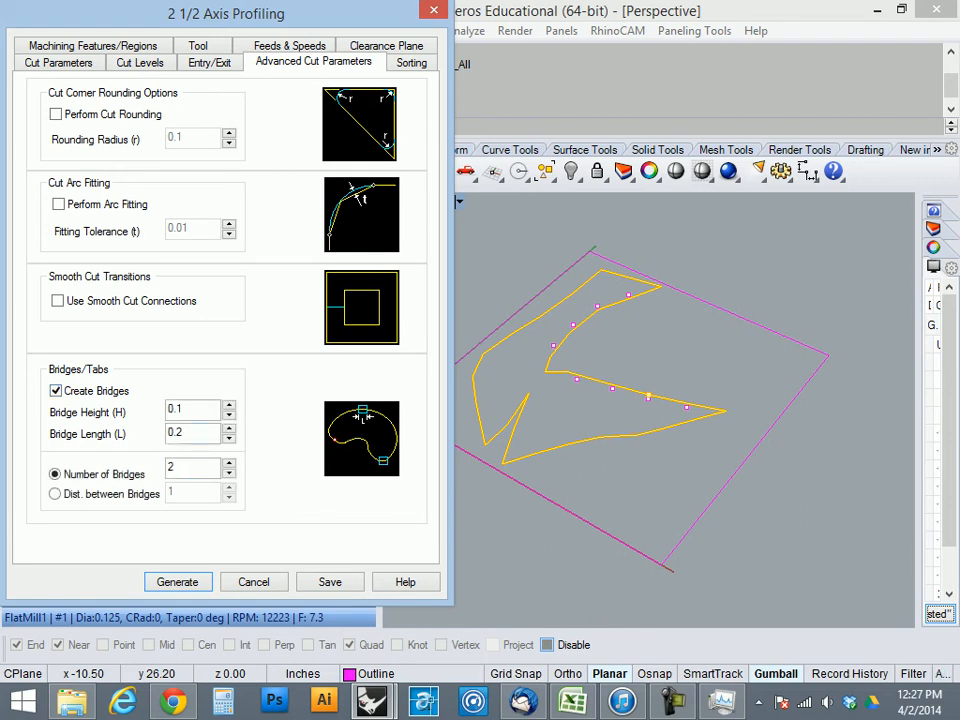
{"action": "double_click", "coordinate": [177, 409]}
{"action": "type", "text": ".04"}
{"action": "key", "text": "Tab"}
{"action": "type", "text": "1"}
{"action": "key", "text": "Tab"}
{"action": "type", "text": "8"}
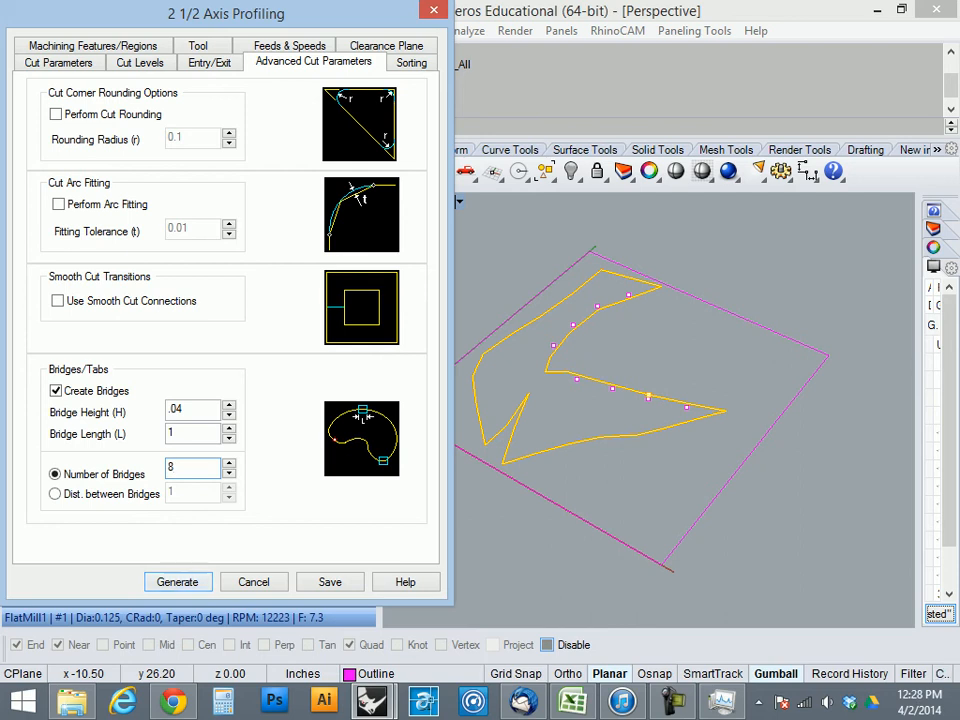
{"action": "key", "text": "Return"}
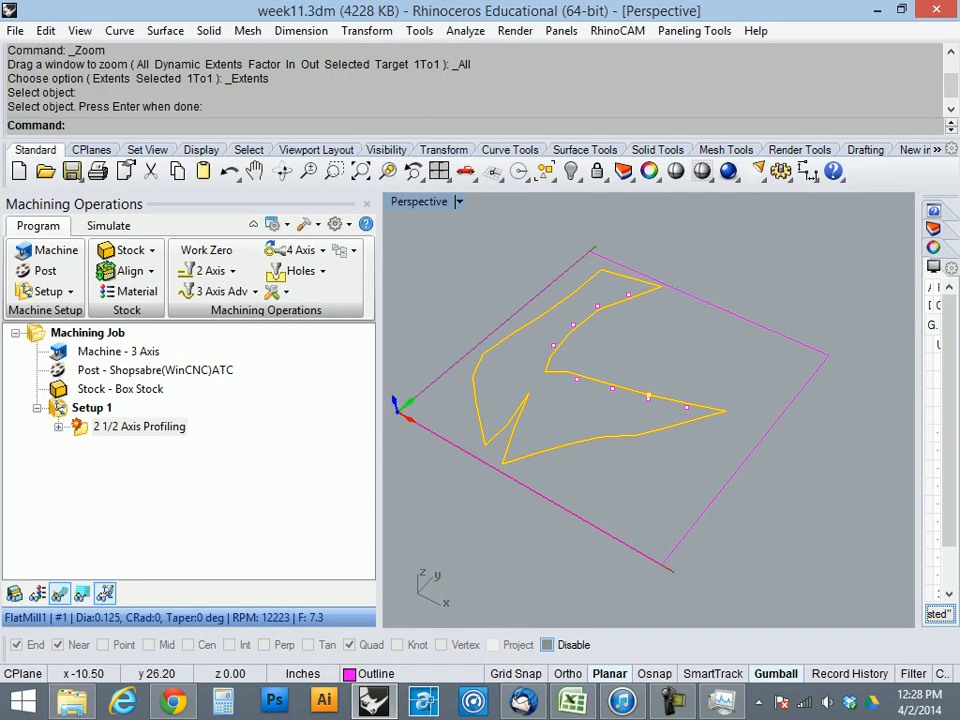
{"action": "right_click", "coordinate": [98, 425]}
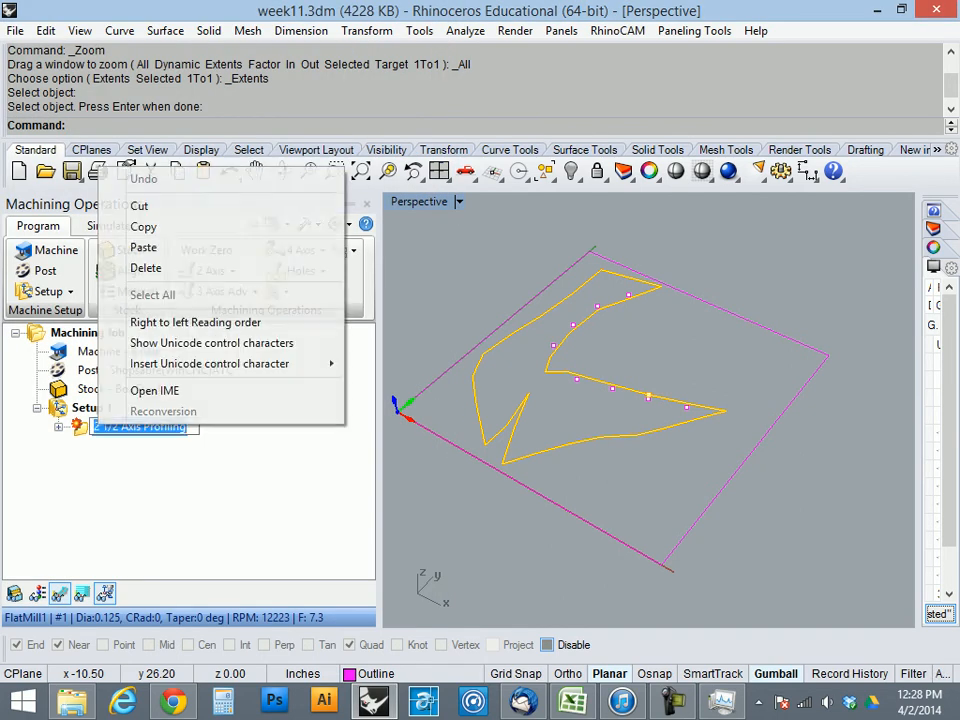
{"action": "key", "text": "Escape"}
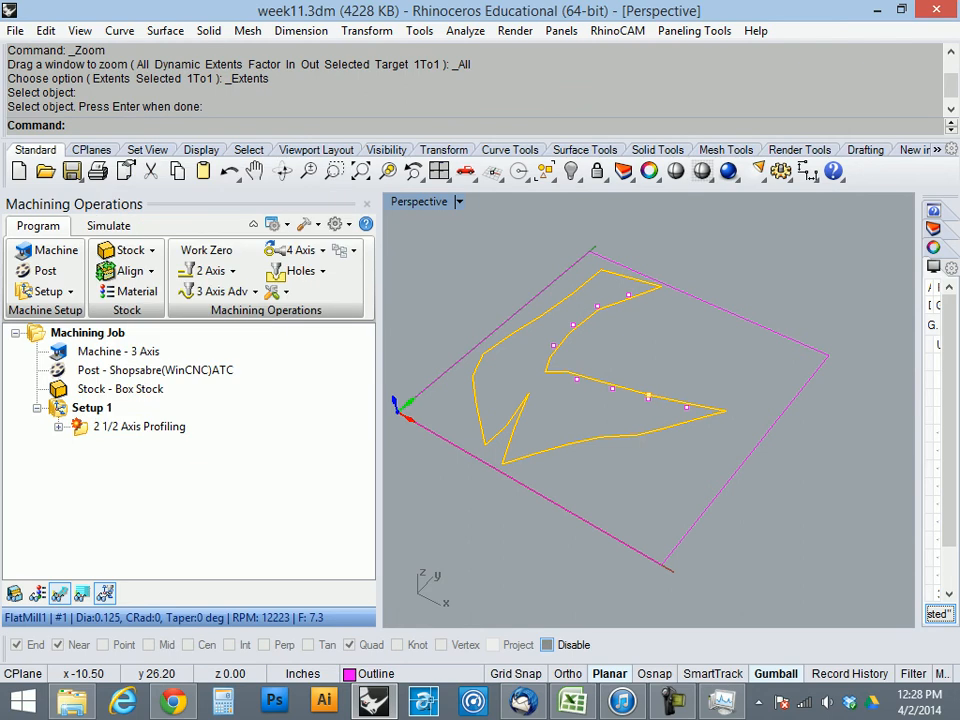
- Regenerate the 2 1/2 Axis Profiling operation, leaving the simulation after regeneration turned off
{"action": "right_click", "coordinate": [84, 426]}
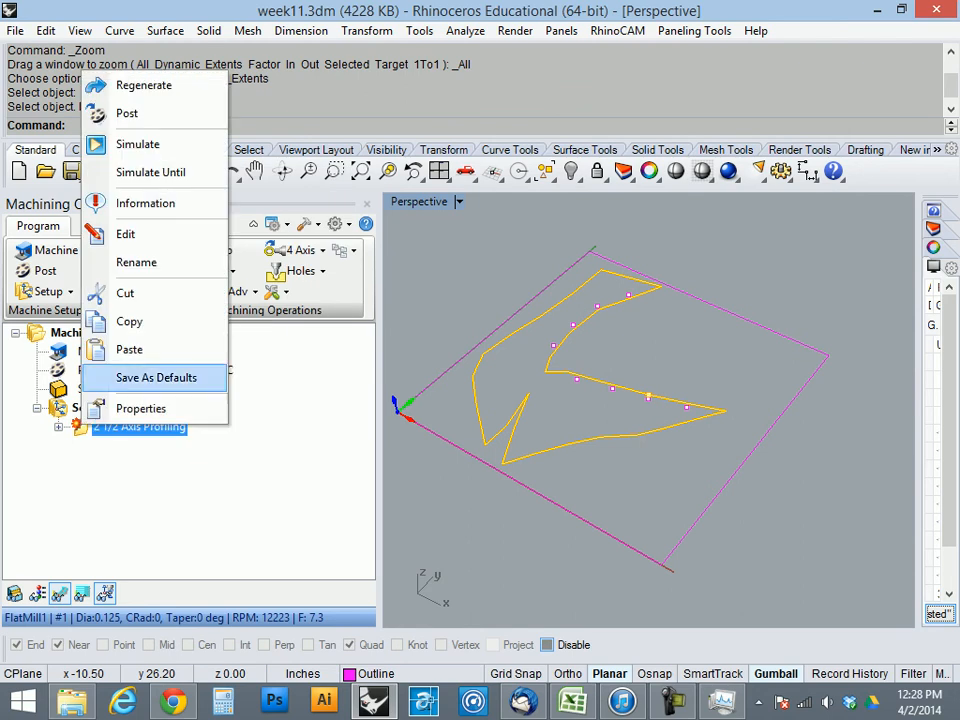
{"action": "left_click", "coordinate": [143, 85]}
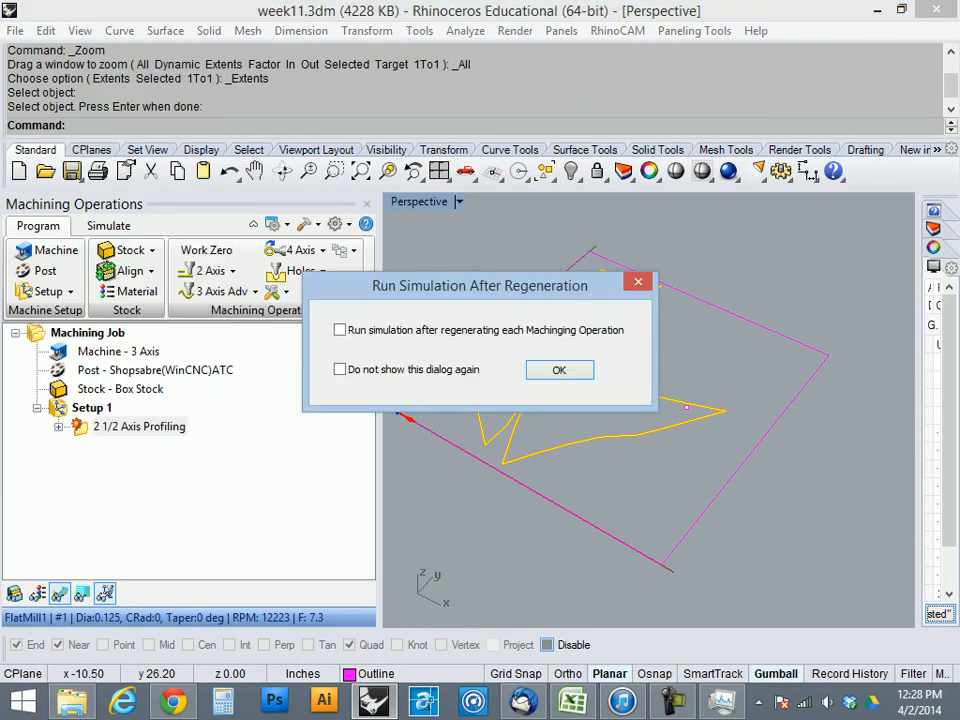
{"action": "left_click", "coordinate": [560, 370]}
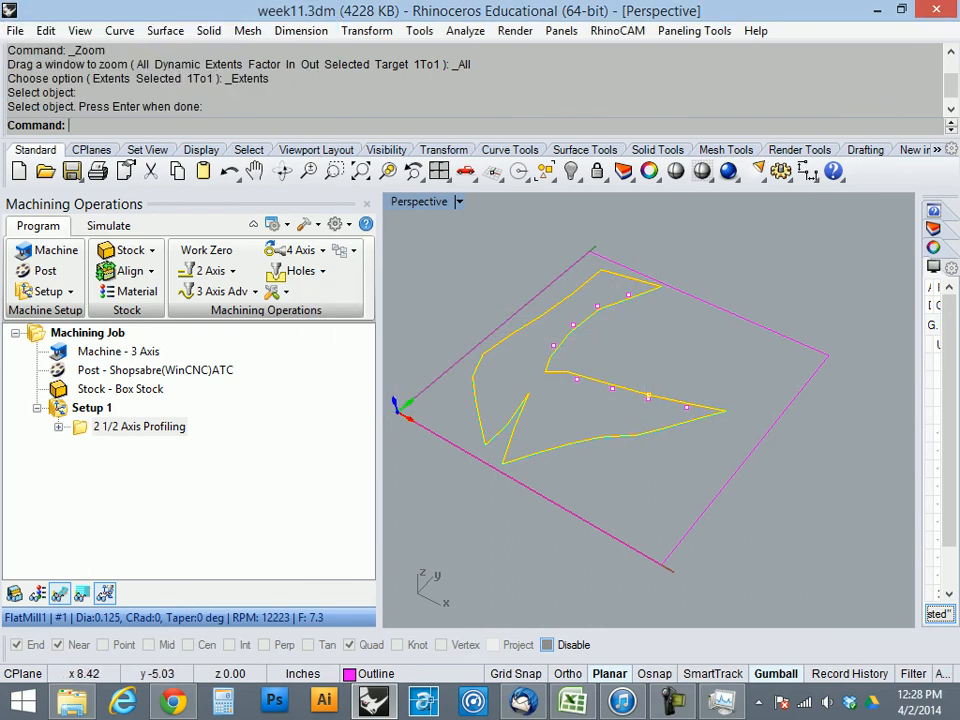
- Examine the profiling toolpath's offset from the outline in the Top view, from the upper corner out to the whole sheet
{"action": "double_click", "coordinate": [419, 202]}
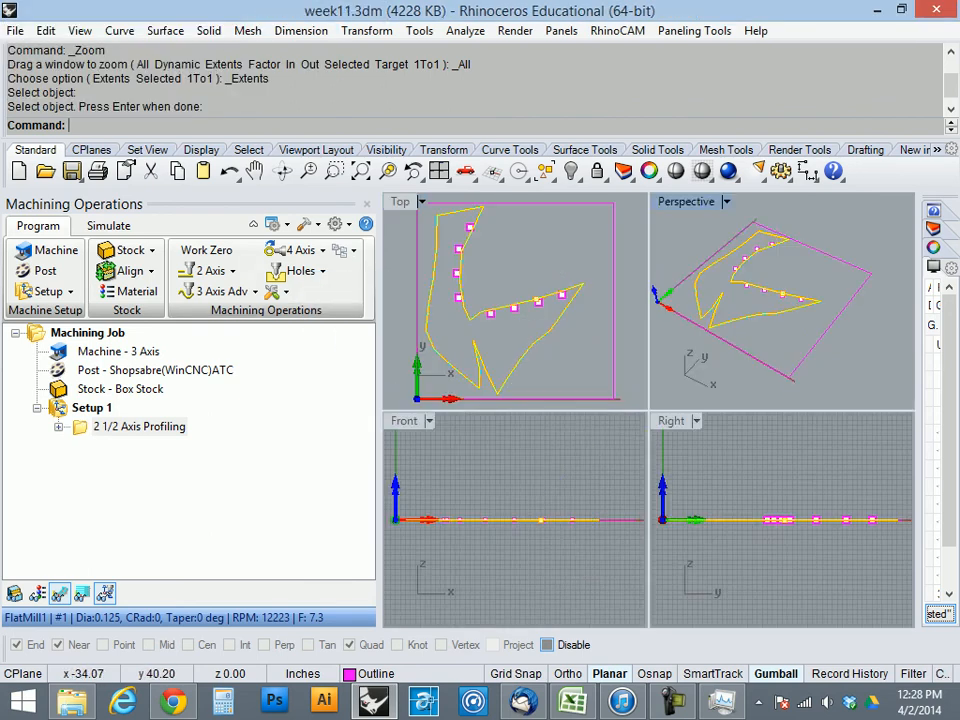
{"action": "left_click", "coordinate": [485, 262]}
{"action": "scroll", "coordinate": [436, 213], "scroll_direction": "up", "scroll_amount": 15}
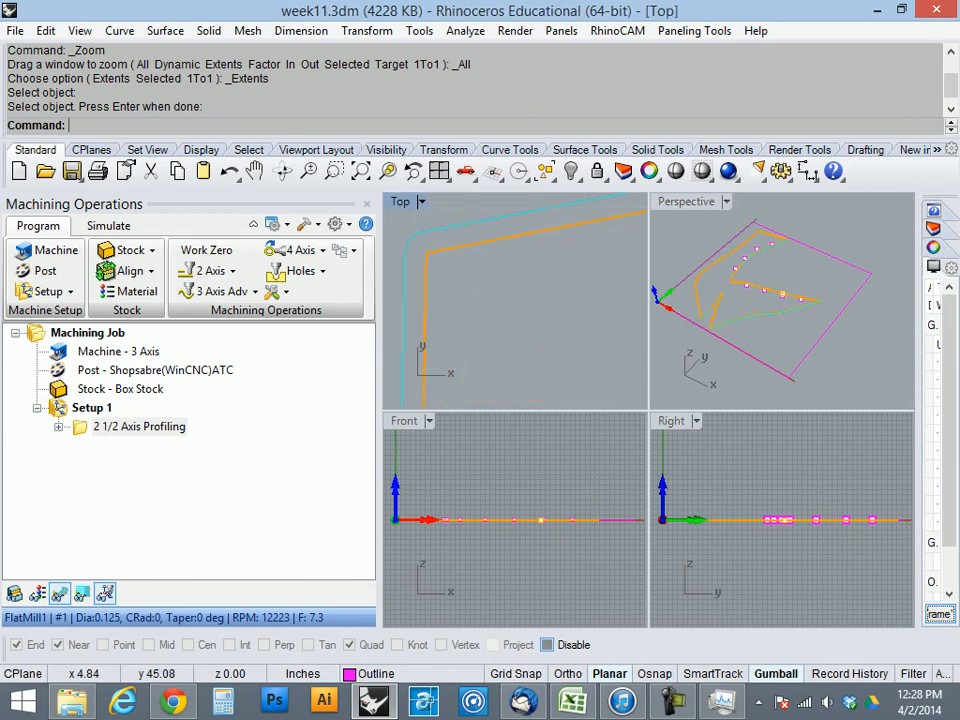
{"action": "double_click", "coordinate": [400, 202]}
{"action": "scroll", "coordinate": [539, 408], "scroll_direction": "down", "scroll_amount": 4}
{"action": "scroll", "coordinate": [434, 335], "scroll_direction": "down", "scroll_amount": 8}
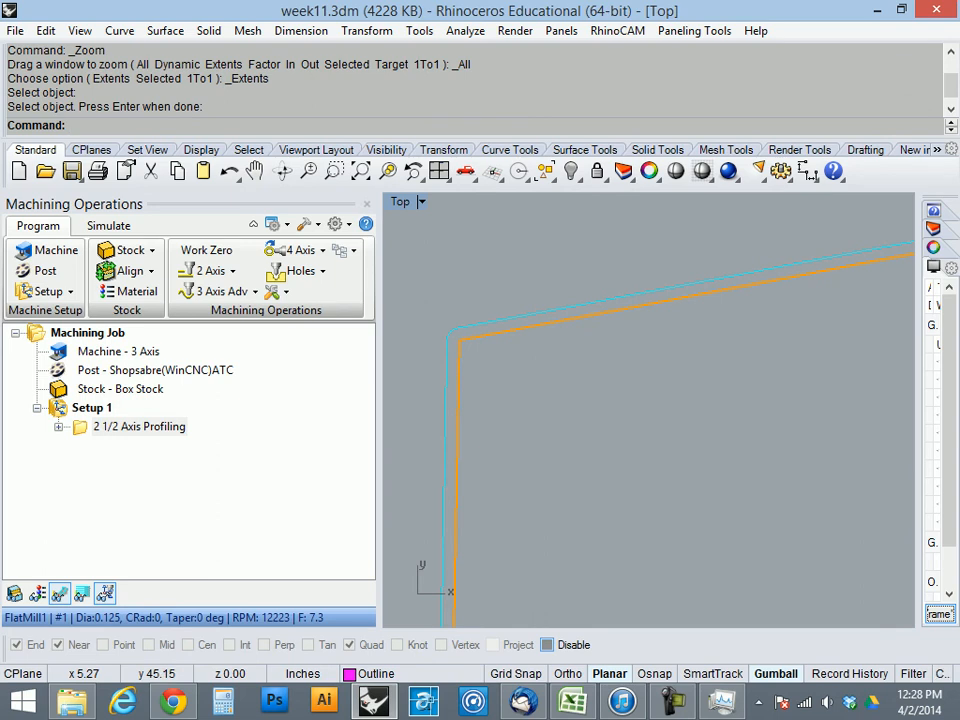
{"action": "scroll", "coordinate": [490, 262], "scroll_direction": "down", "scroll_amount": 10}
{"action": "scroll", "coordinate": [650, 410], "scroll_direction": "down", "scroll_amount": 5}
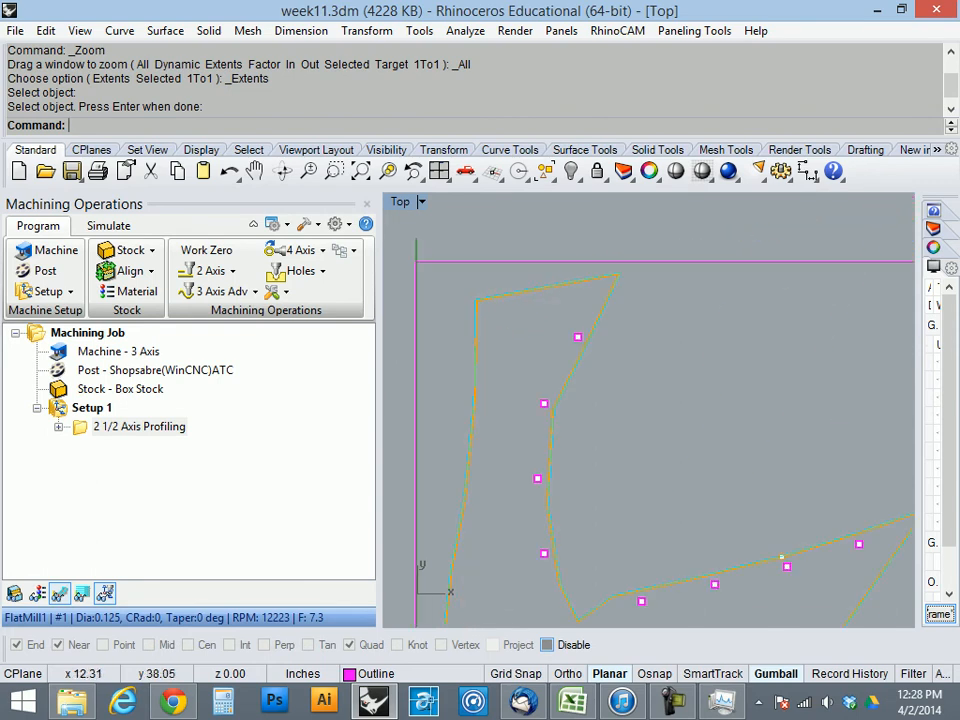
{"action": "scroll", "coordinate": [650, 410], "scroll_direction": "down", "scroll_amount": 3}
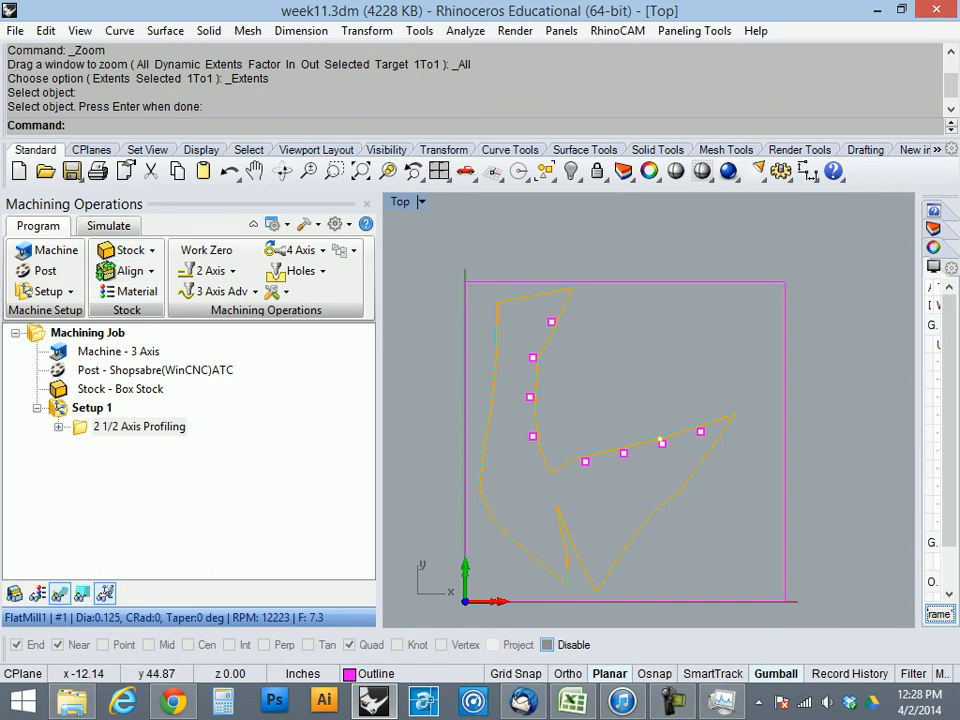
- Play the cutting simulation of the profiling operation on the box stock in the Perspective view, and return to programming
{"action": "left_click", "coordinate": [108, 226]}
{"action": "double_click", "coordinate": [400, 202]}
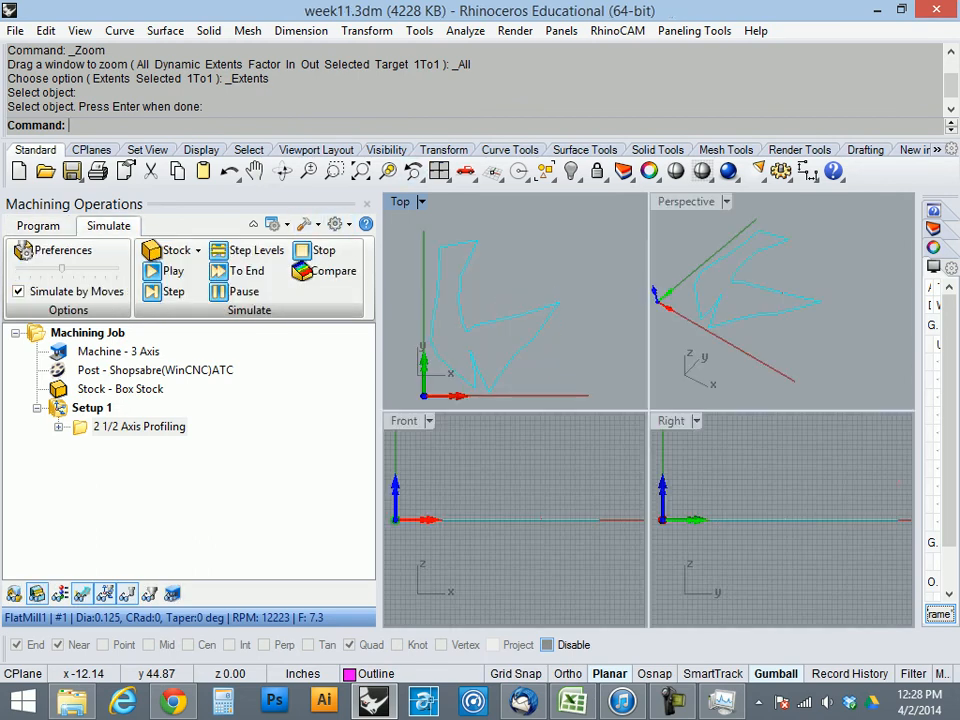
{"action": "left_click", "coordinate": [685, 202]}
{"action": "left_click", "coordinate": [685, 202]}
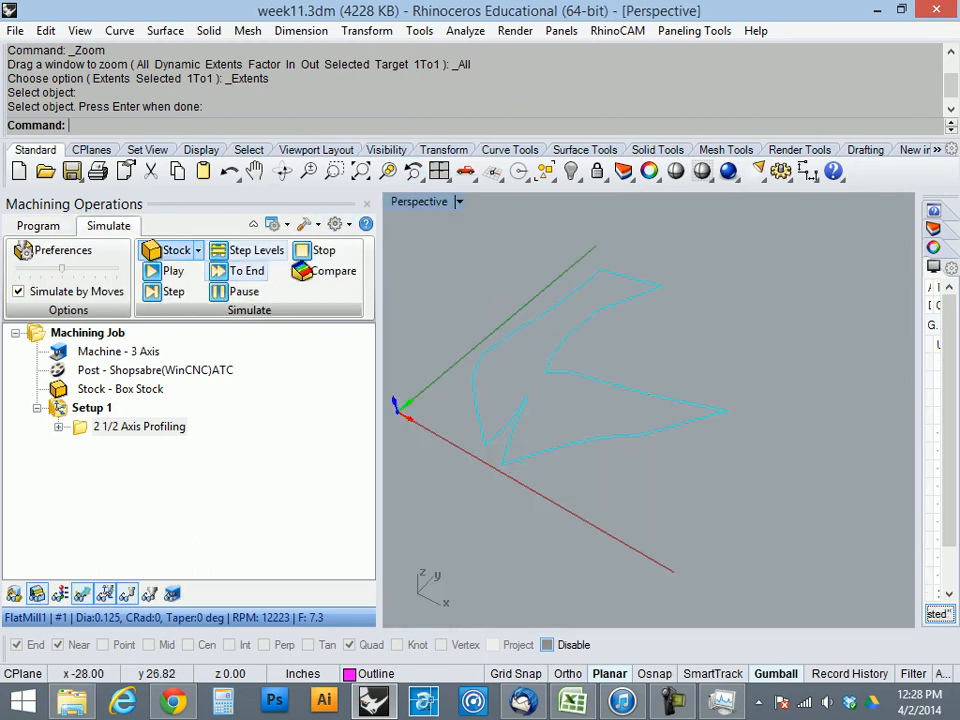
{"action": "left_click", "coordinate": [173, 271]}
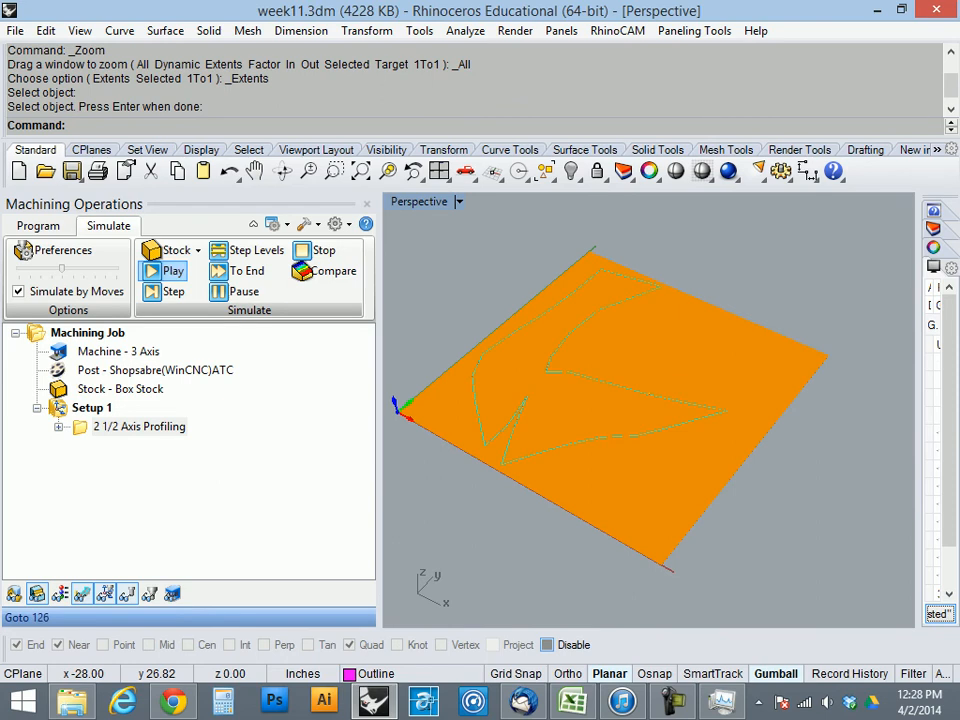
{"action": "right_click_drag", "start_coordinate": [557, 449], "coordinate": [542, 402]}
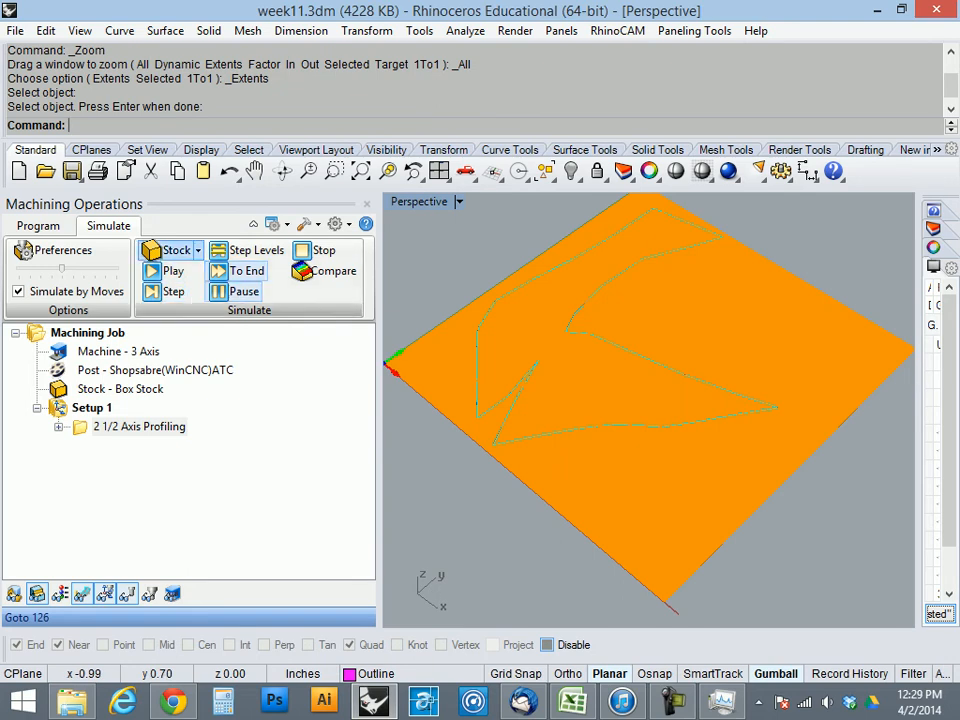
{"action": "left_click", "coordinate": [38, 225]}
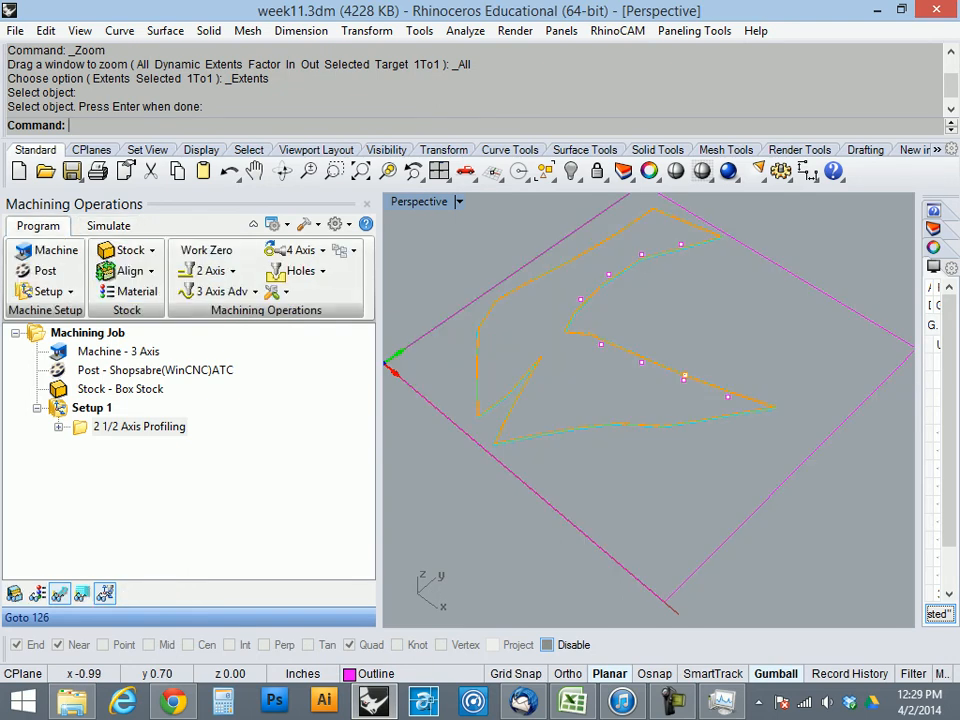
{"action": "left_click", "coordinate": [300, 271]}
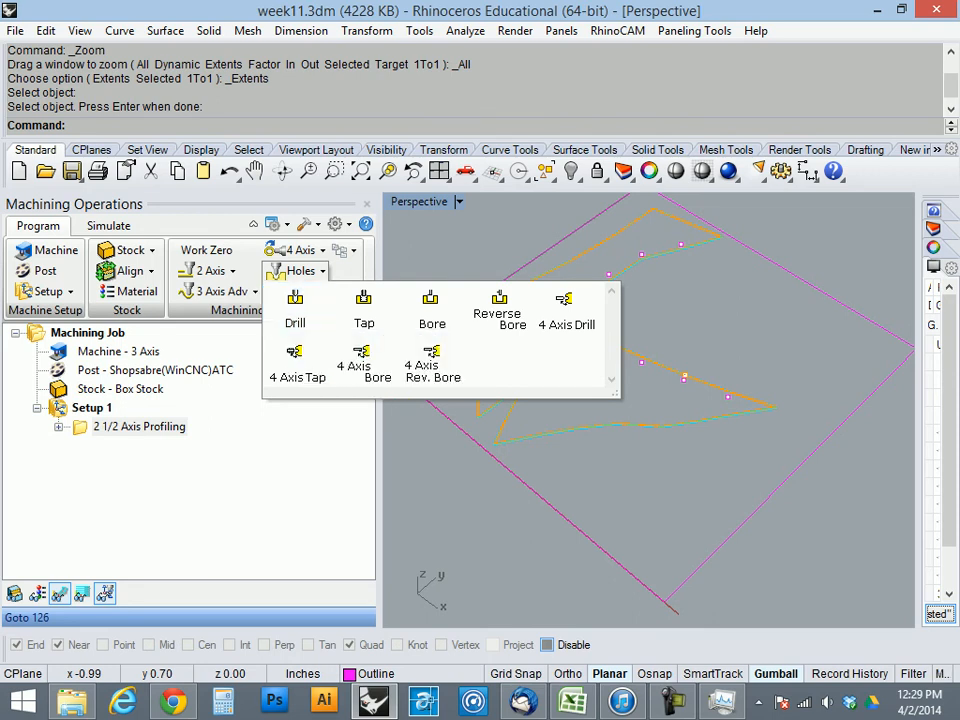
{"action": "left_click", "coordinate": [295, 308]}
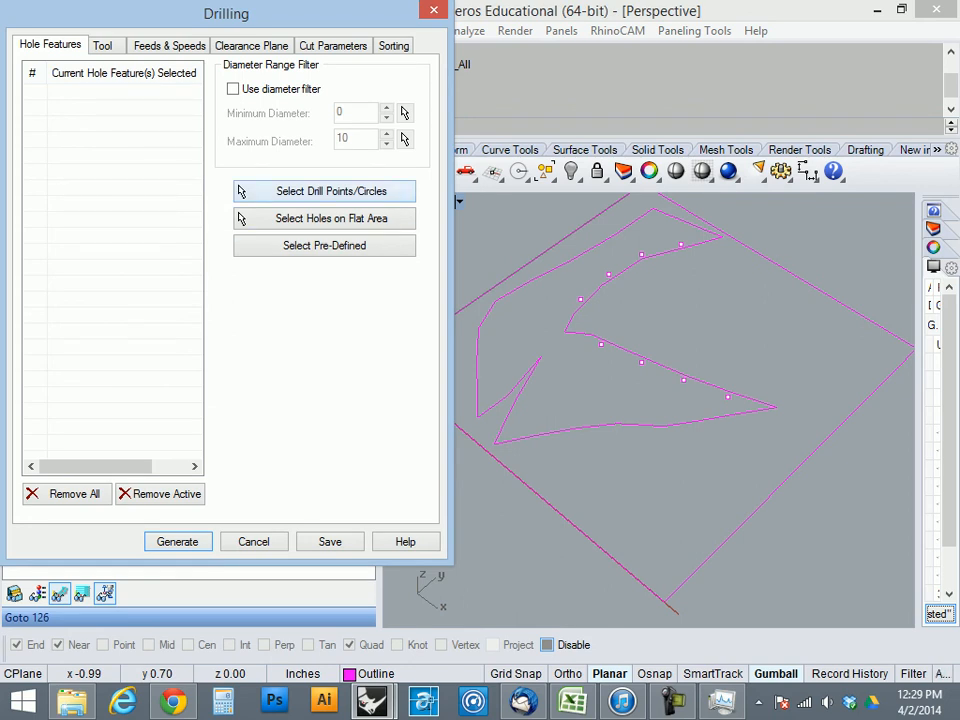
{"action": "left_click", "coordinate": [320, 191]}
{"action": "left_click", "coordinate": [641, 254]}
{"action": "left_click", "coordinate": [608, 274]}
{"action": "left_click", "coordinate": [660, 329]}
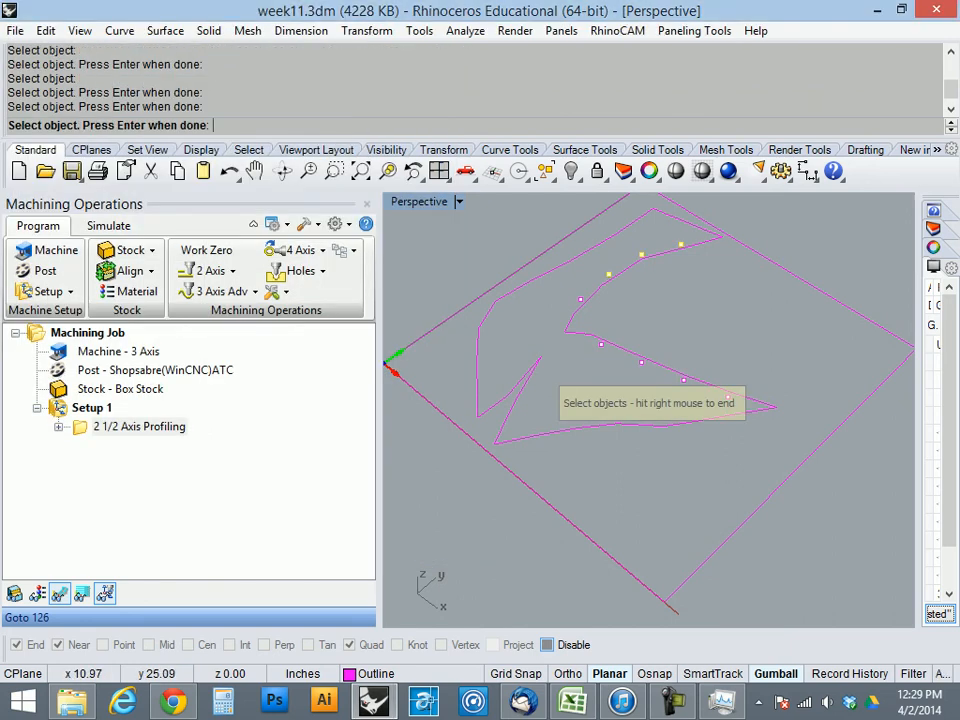
{"action": "left_click", "coordinate": [580, 299]}
{"action": "left_click", "coordinate": [600, 345]}
{"action": "left_click", "coordinate": [641, 362]}
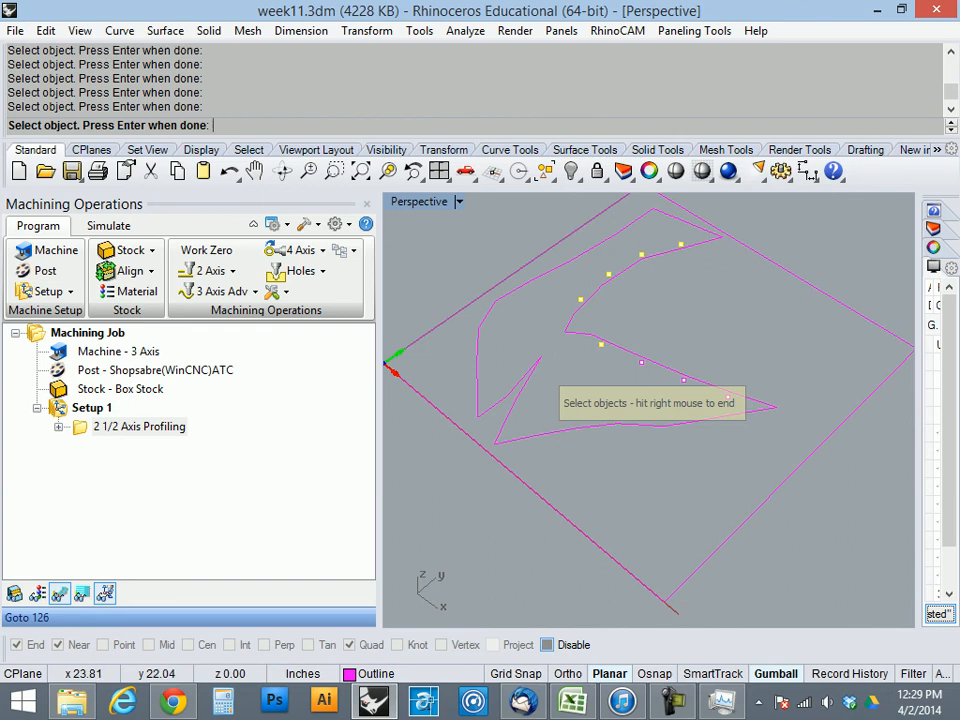
{"action": "left_click", "coordinate": [683, 380]}
{"action": "left_click", "coordinate": [728, 397]}
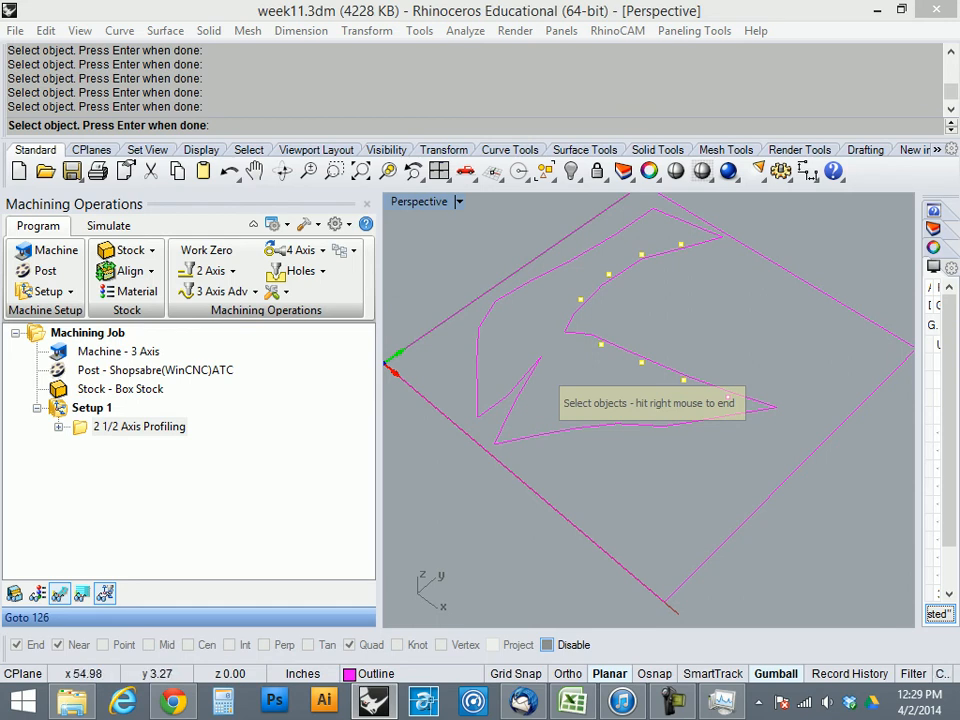
{"action": "left_click", "coordinate": [674, 702]}
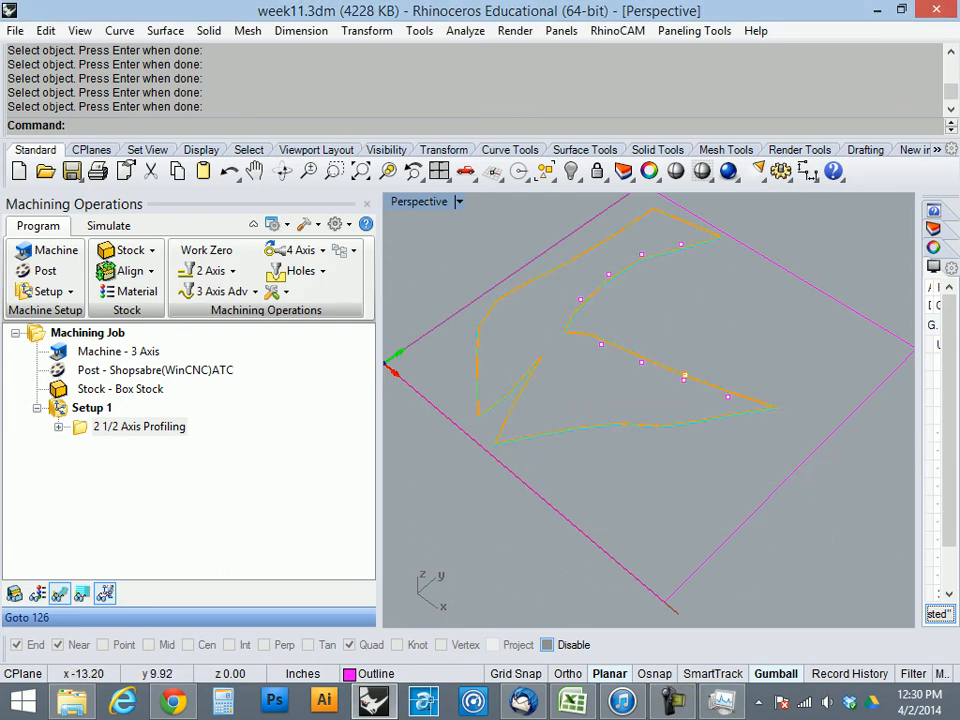
- Start a Drill operation and select all eight points along the inner edges of the outline as drill points
{"action": "left_click", "coordinate": [301, 271]}
{"action": "left_click", "coordinate": [294, 313]}
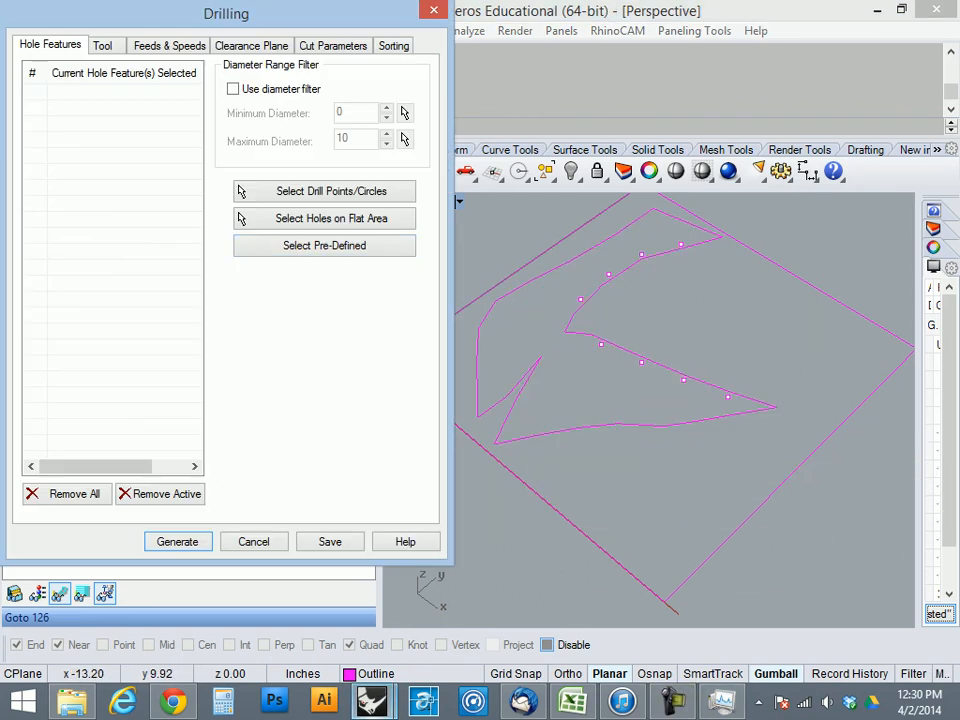
{"action": "left_click", "coordinate": [343, 193]}
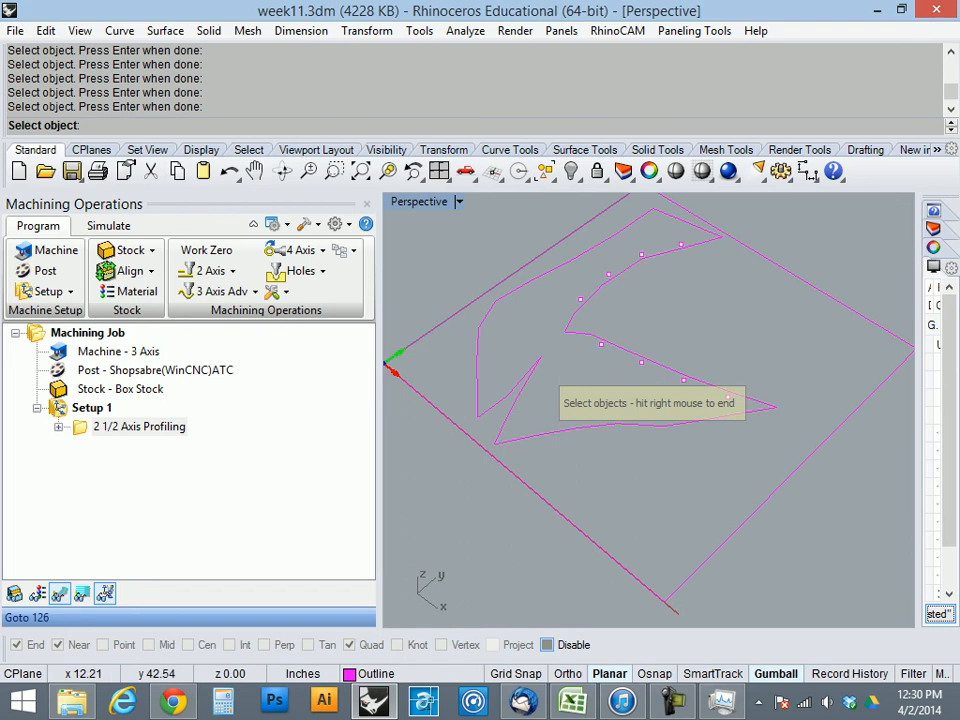
{"action": "left_click", "coordinate": [680, 244]}
{"action": "left_click", "coordinate": [641, 254]}
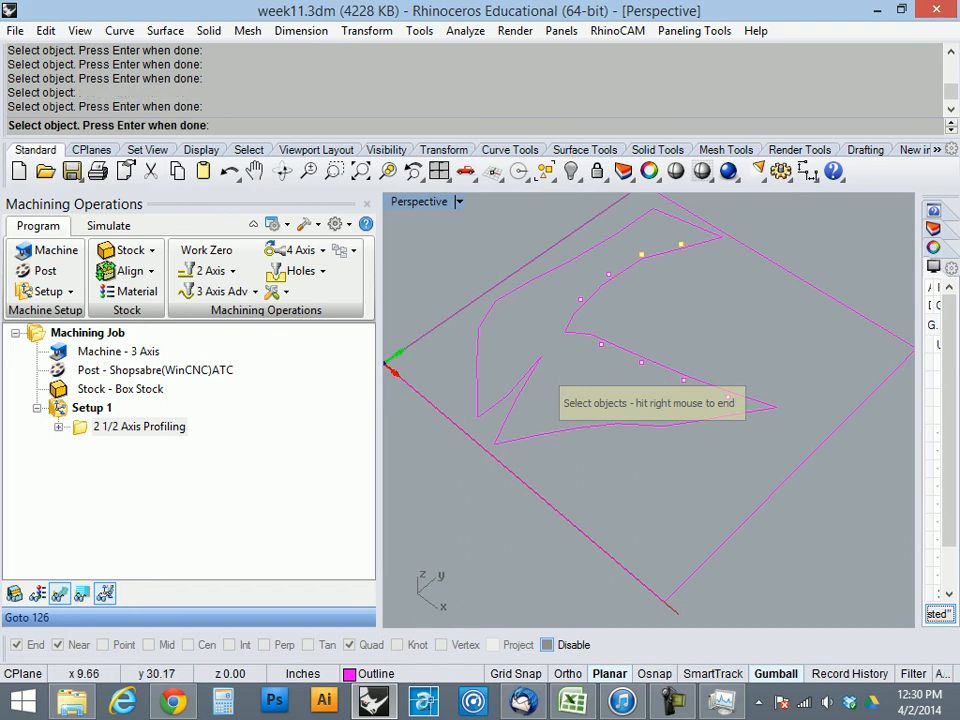
{"action": "left_click", "coordinate": [608, 274]}
{"action": "left_click", "coordinate": [580, 298]}
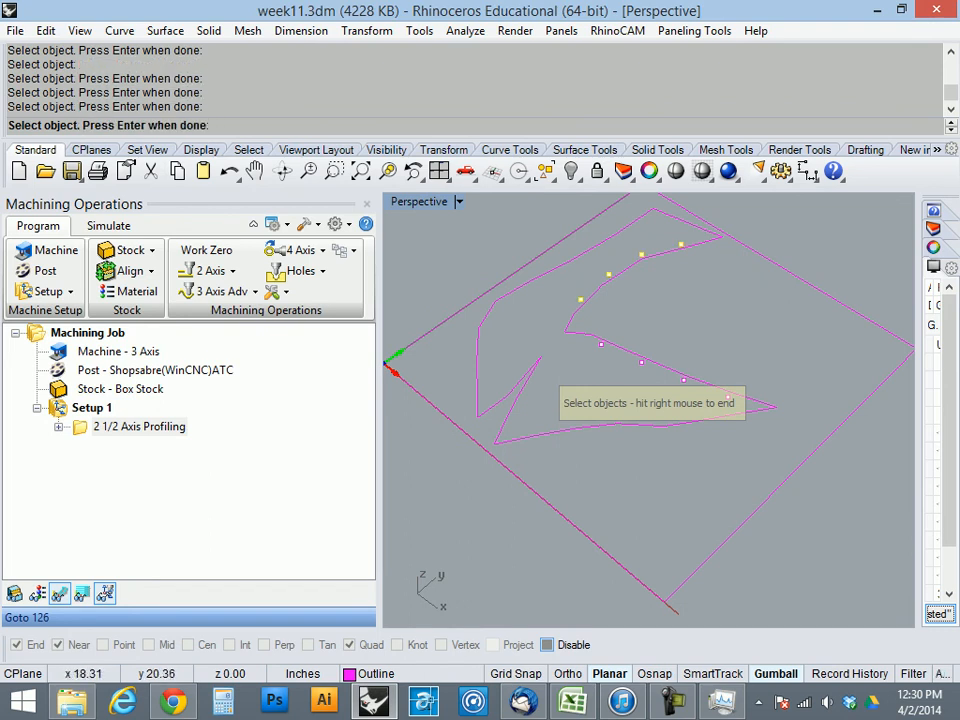
{"action": "left_click", "coordinate": [601, 344]}
{"action": "left_click", "coordinate": [641, 362]}
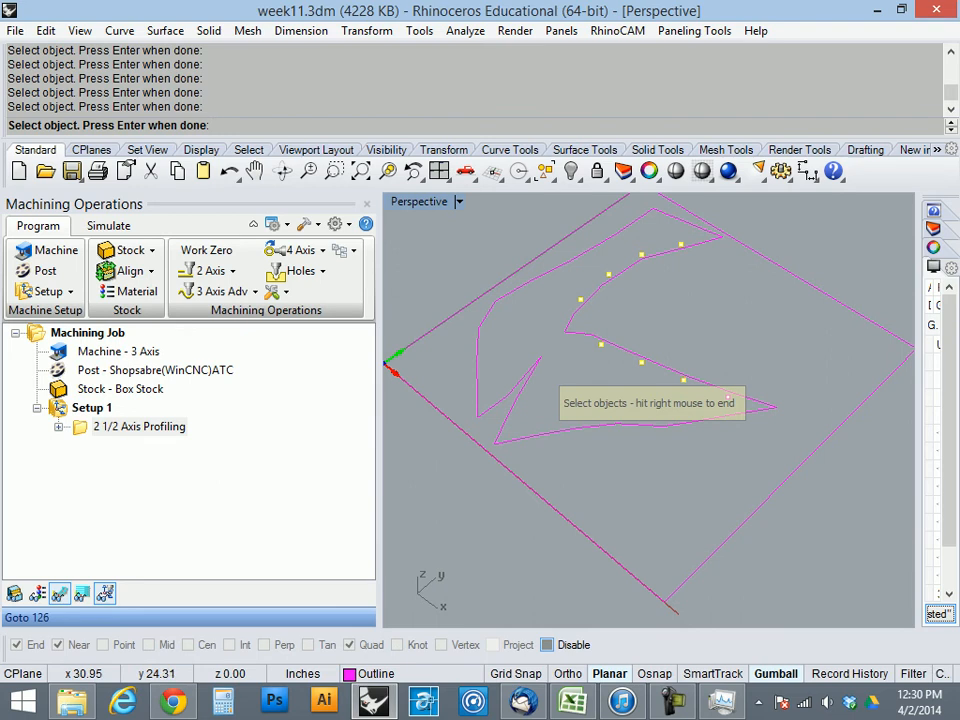
{"action": "left_click", "coordinate": [683, 380]}
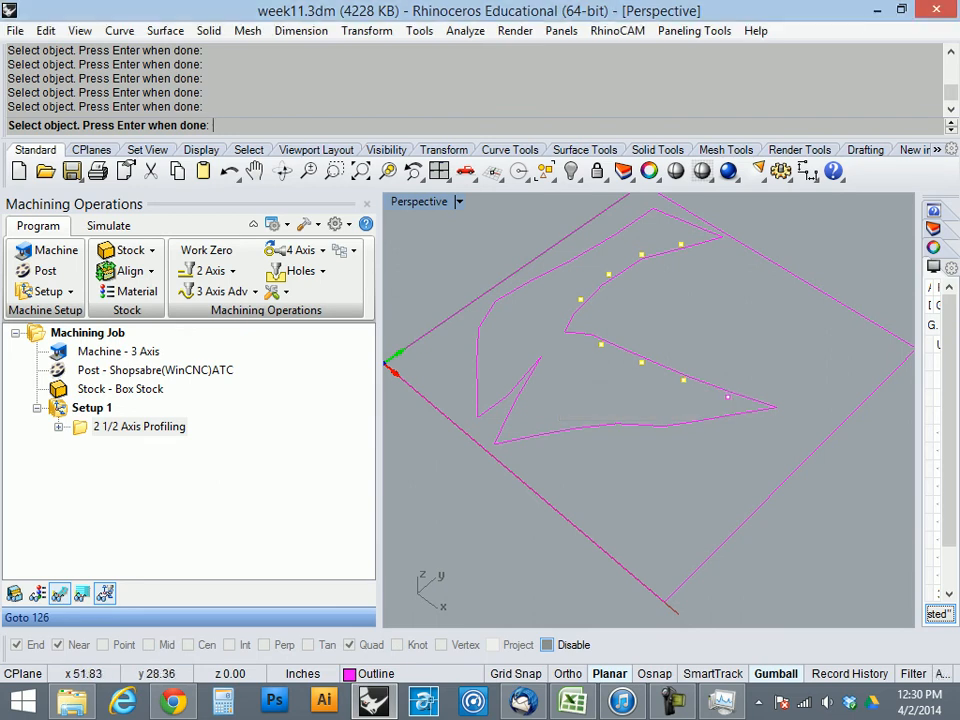
{"action": "left_click", "coordinate": [729, 396]}
{"action": "right_click", "coordinate": [729, 430]}
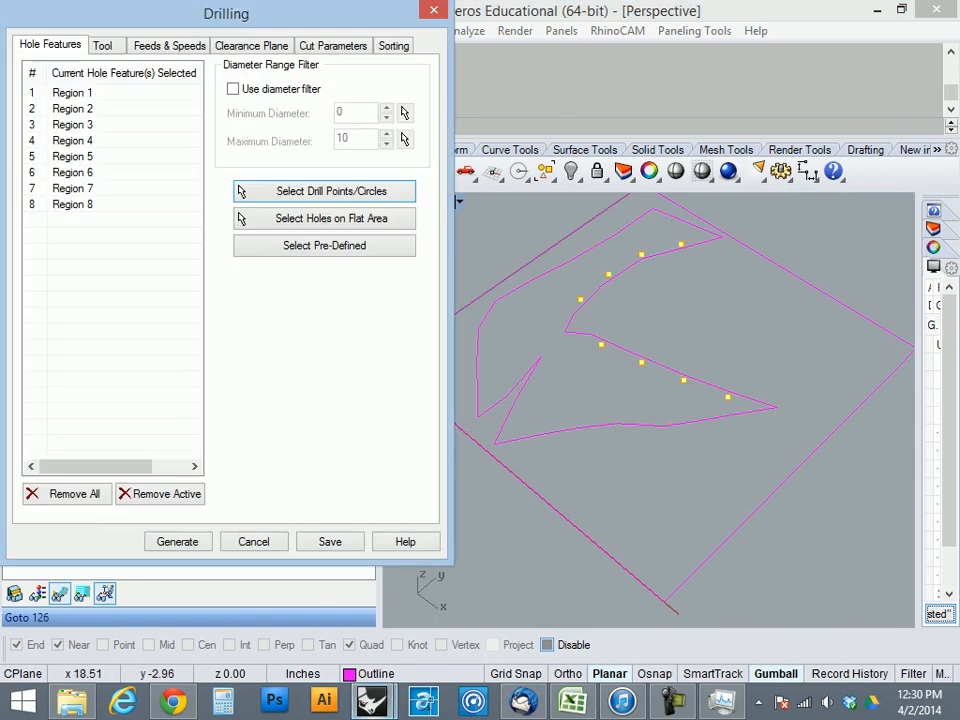
- Create a drill tool named Drill1 with a tool diameter of .125 and save it as a new tool
{"action": "left_click", "coordinate": [104, 46]}
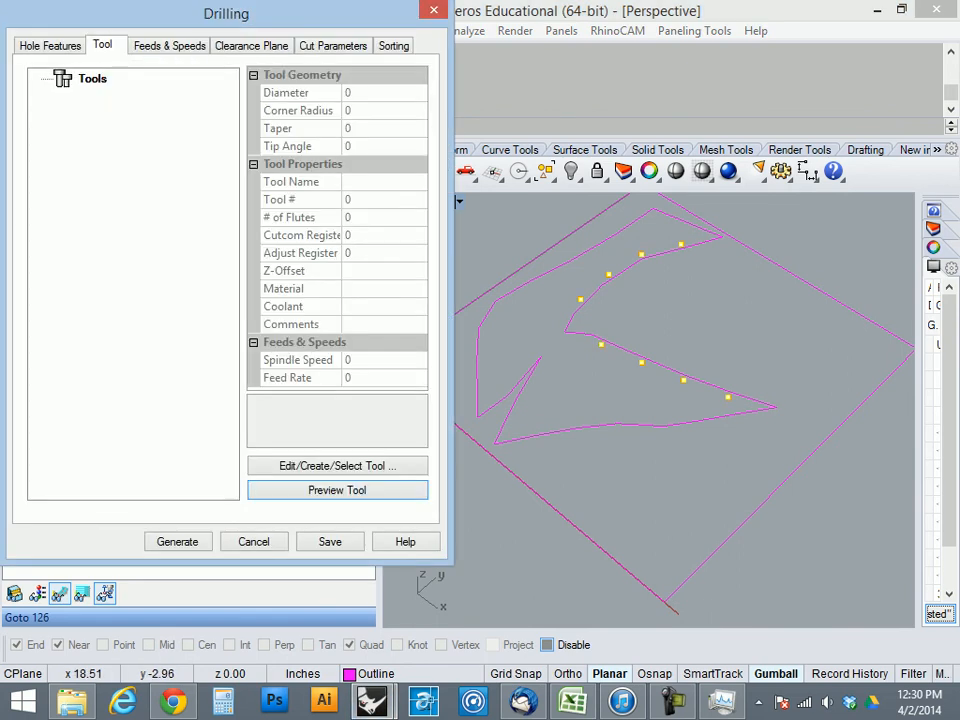
{"action": "left_click", "coordinate": [338, 466]}
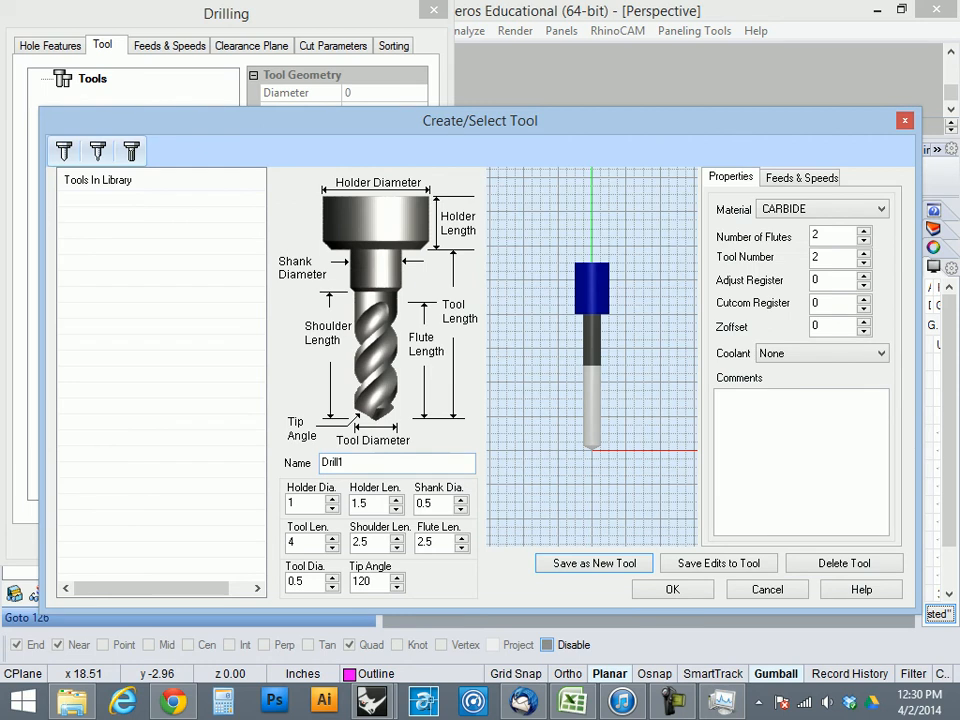
{"action": "left_click", "coordinate": [64, 151]}
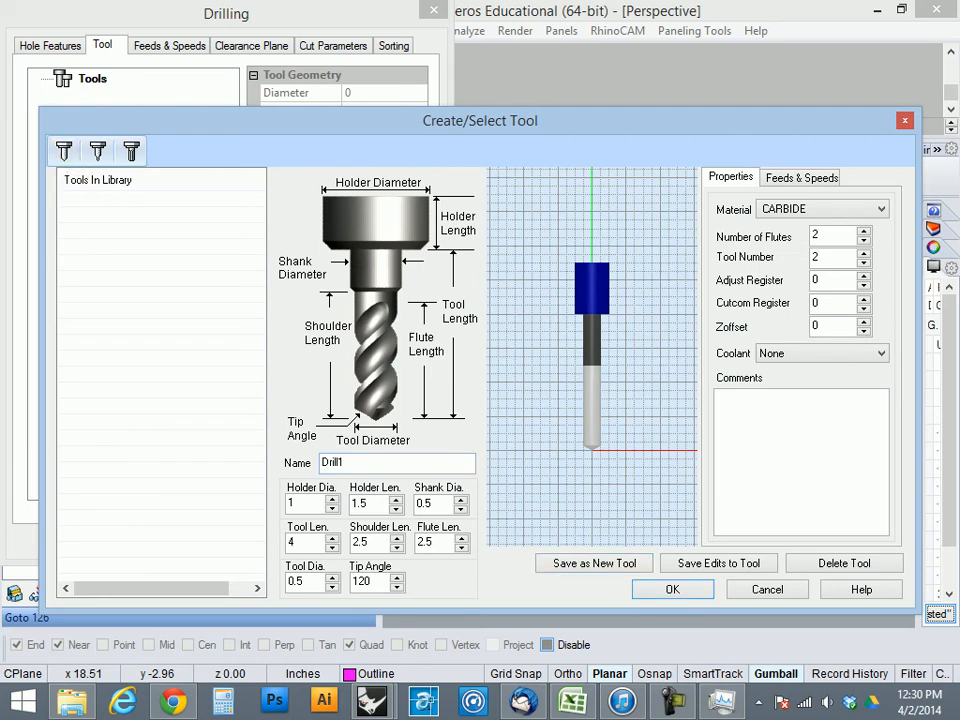
{"action": "double_click", "coordinate": [295, 582]}
{"action": "type", "text": ".125"}
{"action": "left_click", "coordinate": [594, 563]}
{"action": "left_click", "coordinate": [672, 589]}
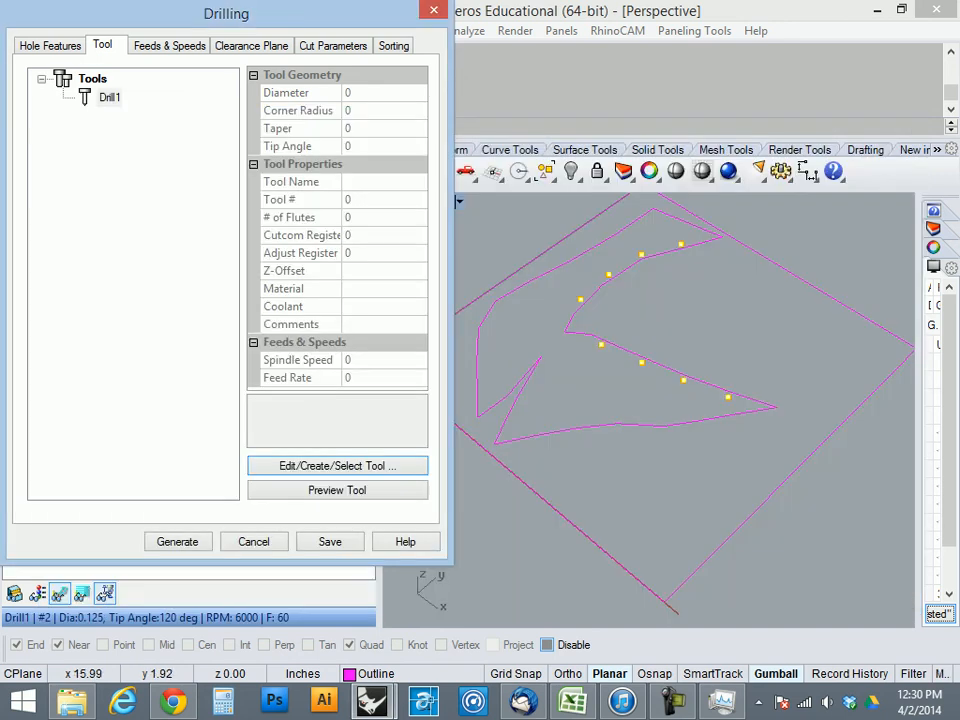
- Review the drilling feeds, speeds and clearance plane, and set the drill depth to .04
{"action": "left_click", "coordinate": [171, 45]}
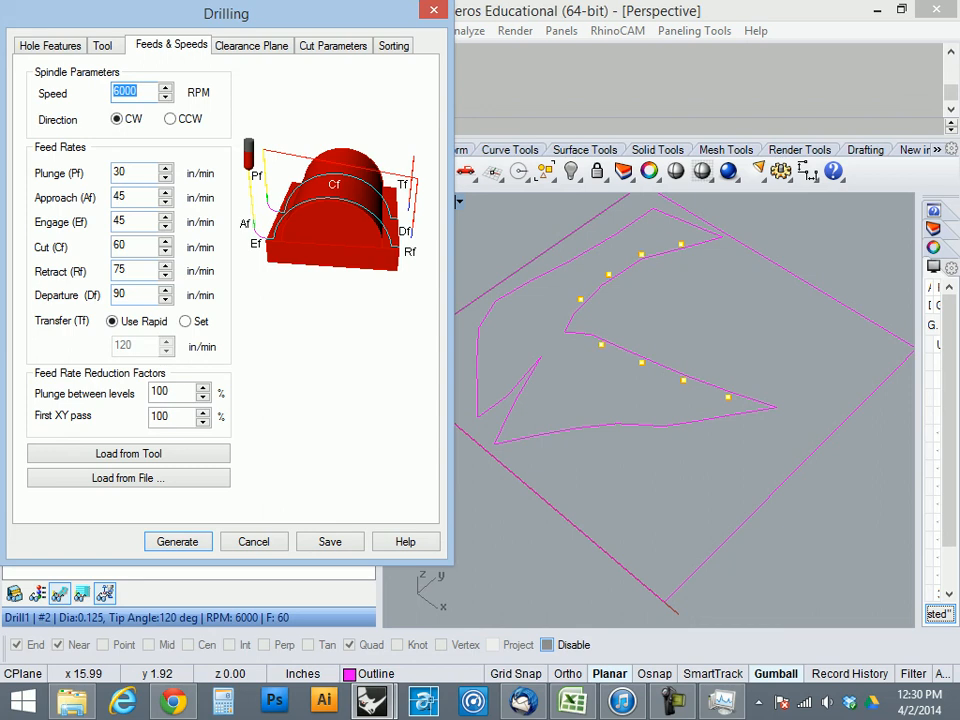
{"action": "left_click", "coordinate": [251, 48]}
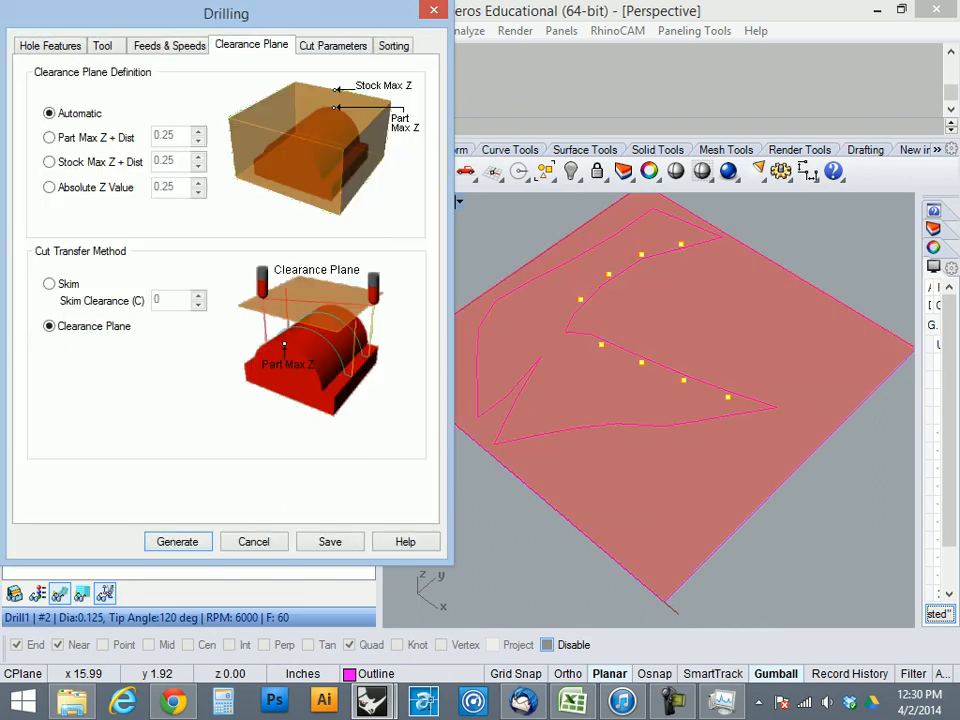
{"action": "left_click", "coordinate": [333, 47]}
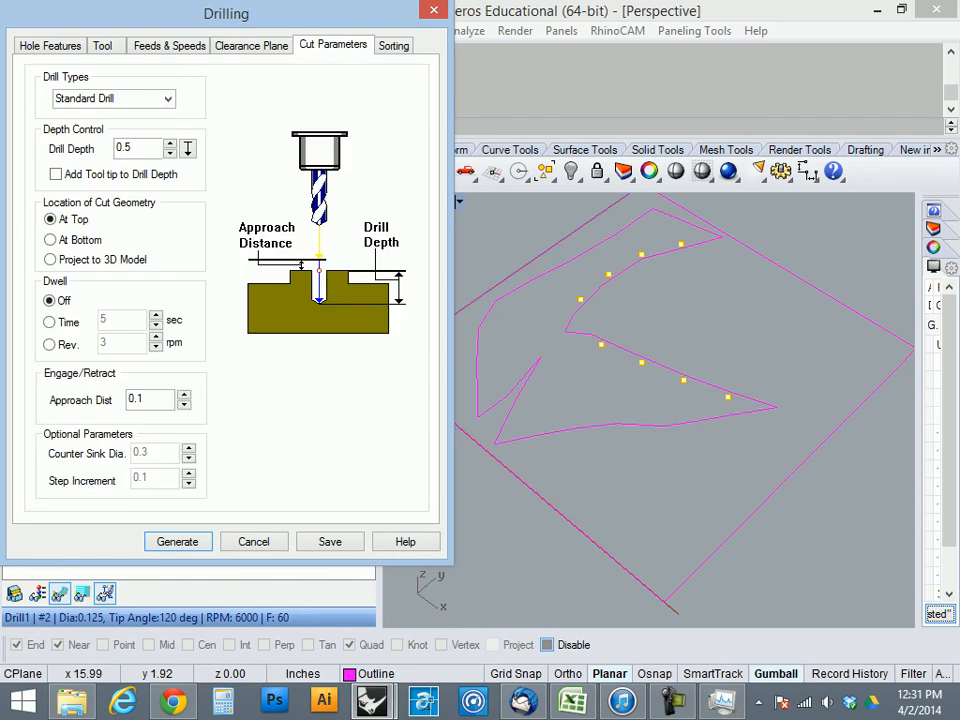
{"action": "double_click", "coordinate": [125, 148]}
{"action": "key", "text": "BackSpace"}
{"action": "type", "text": ".04"}
- Generate the Standard Drill toolpath with No Sort, and inspect the plunge at one of the drill points
{"action": "left_click", "coordinate": [394, 46]}
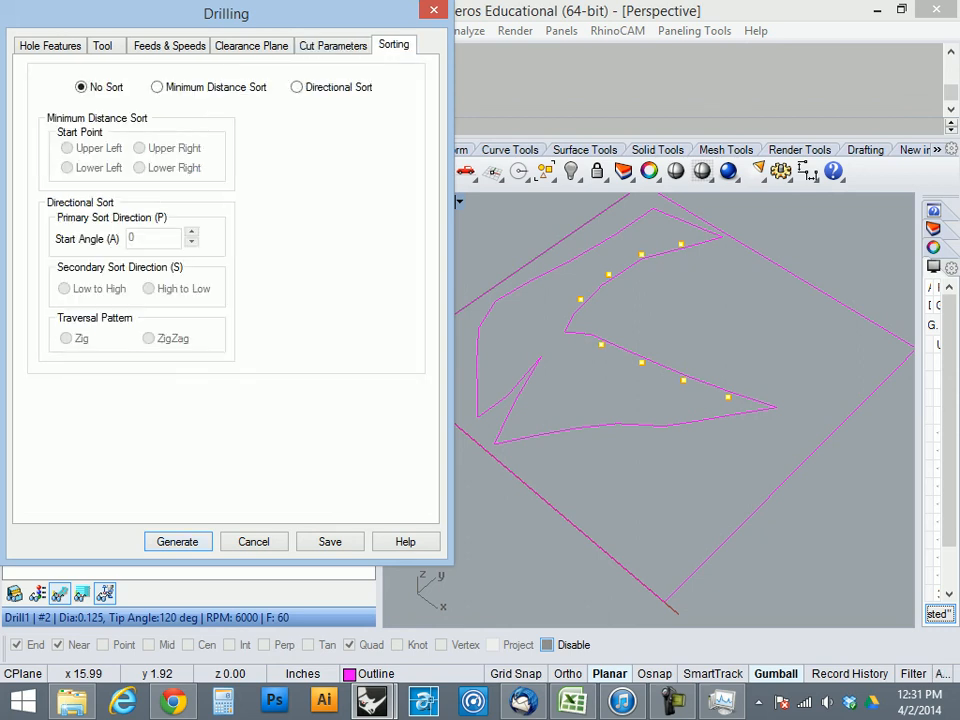
{"action": "left_click", "coordinate": [178, 541]}
{"action": "right_click_drag", "start_coordinate": [630, 405], "coordinate": [622, 343]}
{"action": "scroll", "coordinate": [708, 396], "scroll_direction": "up", "scroll_amount": 14}
{"action": "scroll", "coordinate": [700, 420], "scroll_direction": "up", "scroll_amount": 4}
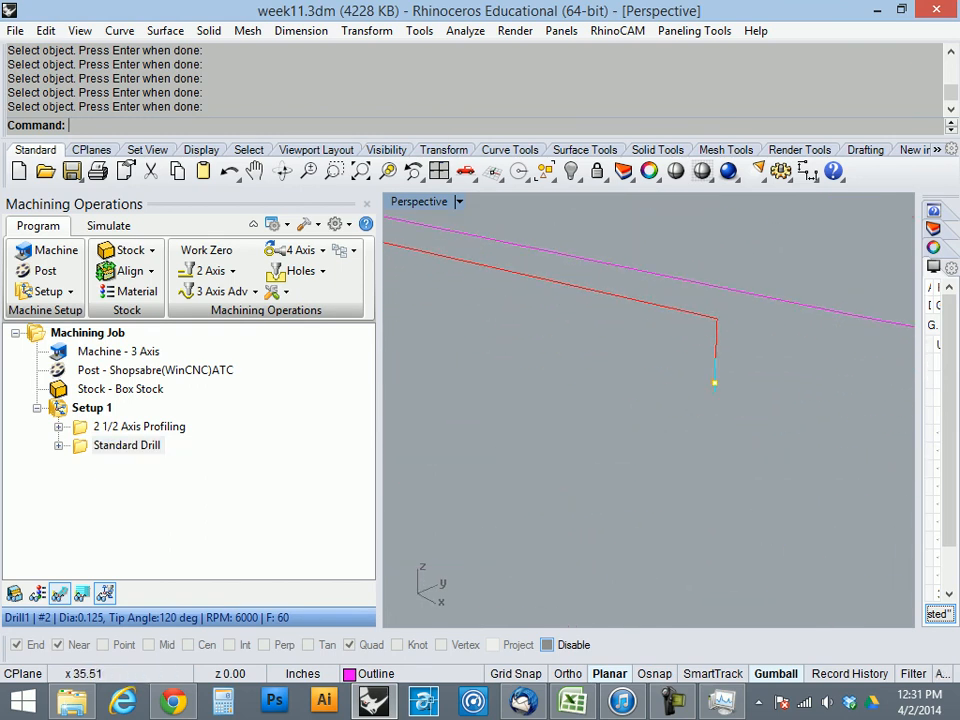
- Simulate the Standard Drill operation on the box stock
{"action": "scroll", "coordinate": [780, 480], "scroll_direction": "down", "scroll_amount": 6}
{"action": "scroll", "coordinate": [700, 420], "scroll_direction": "down", "scroll_amount": 8}
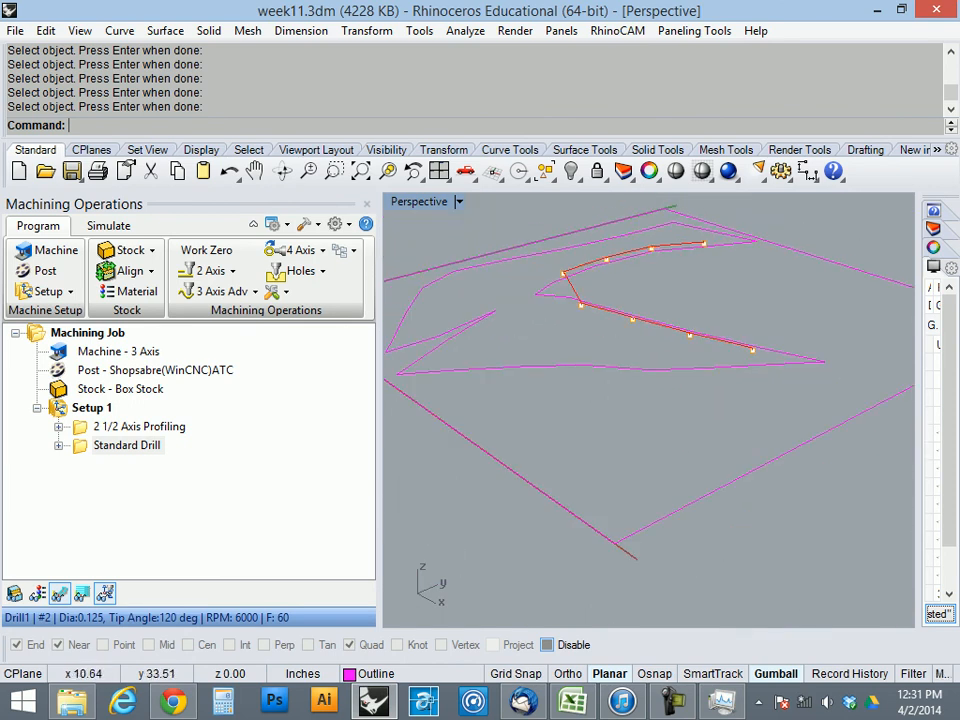
{"action": "scroll", "coordinate": [700, 400], "scroll_direction": "up", "scroll_amount": 3}
{"action": "scroll", "coordinate": [740, 470], "scroll_direction": "down", "scroll_amount": 2}
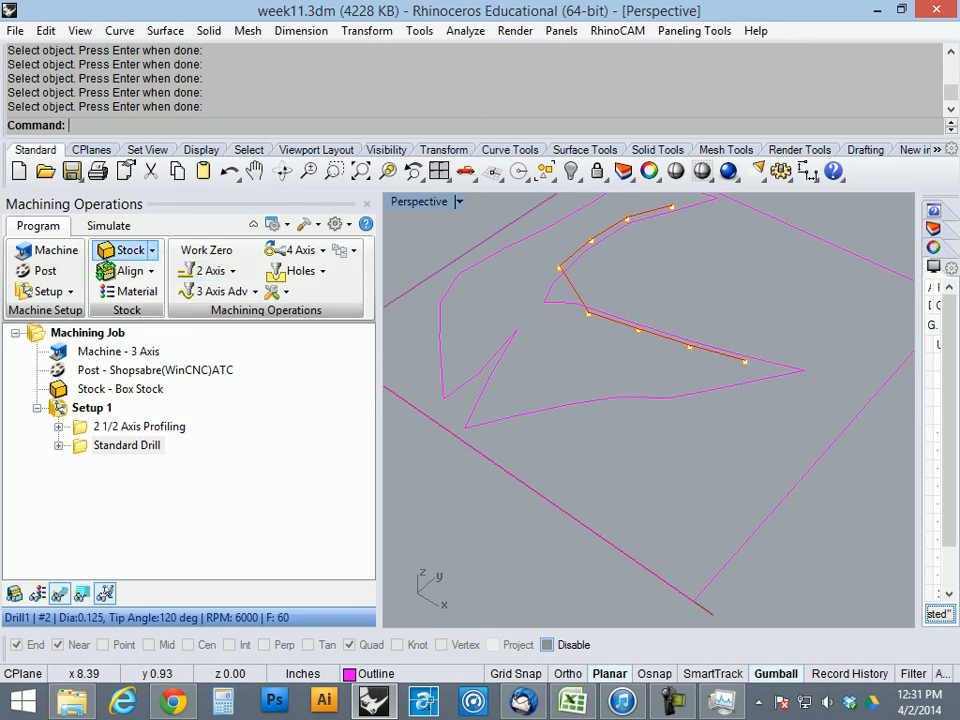
{"action": "left_click", "coordinate": [108, 225]}
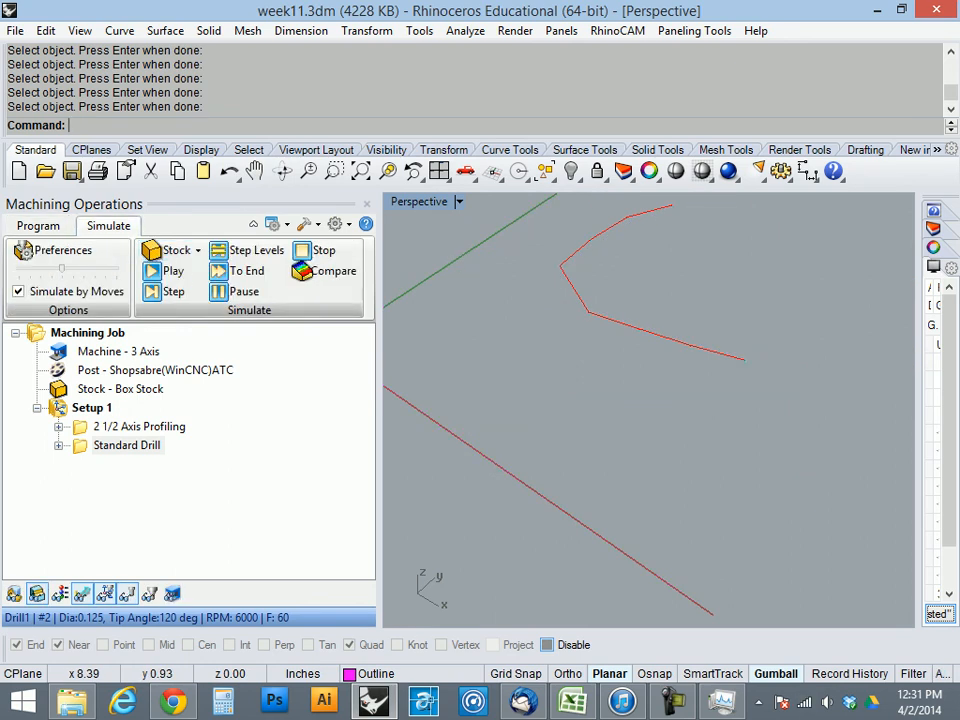
{"action": "left_click", "coordinate": [127, 445]}
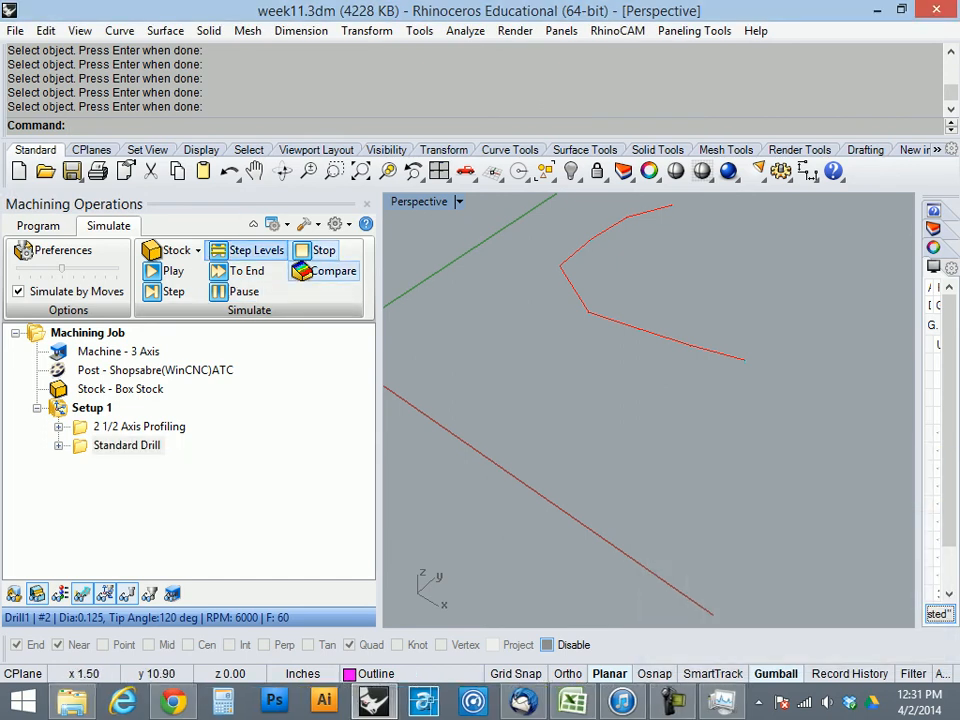
{"action": "left_click", "coordinate": [165, 271]}
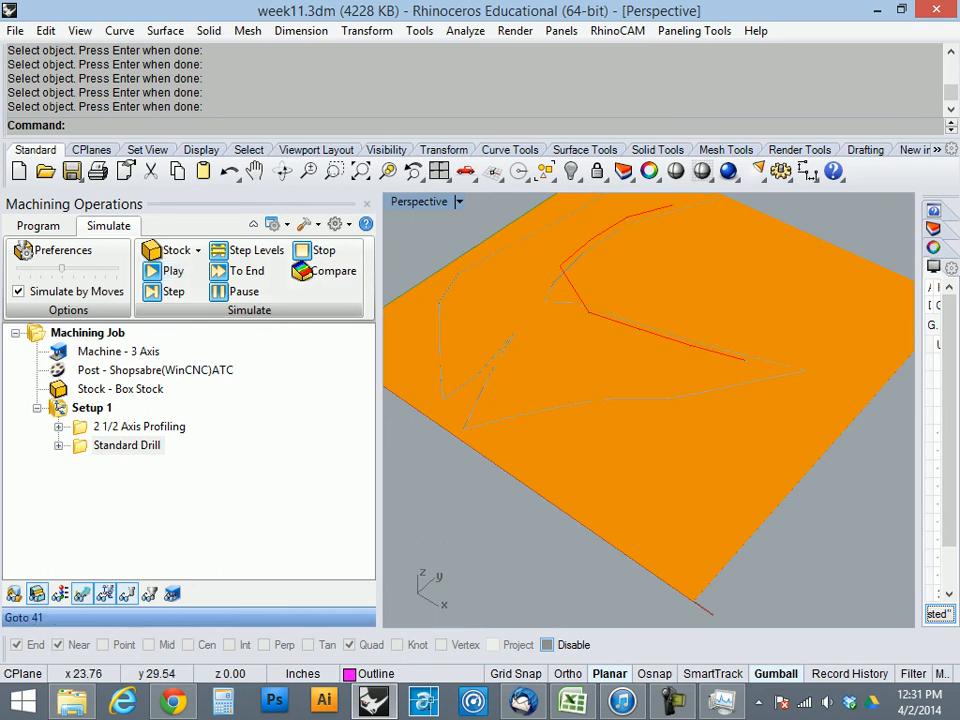
- Simulate the 2 1/2 Axis Profiling operation on the box stock
{"action": "left_click", "coordinate": [139, 427]}
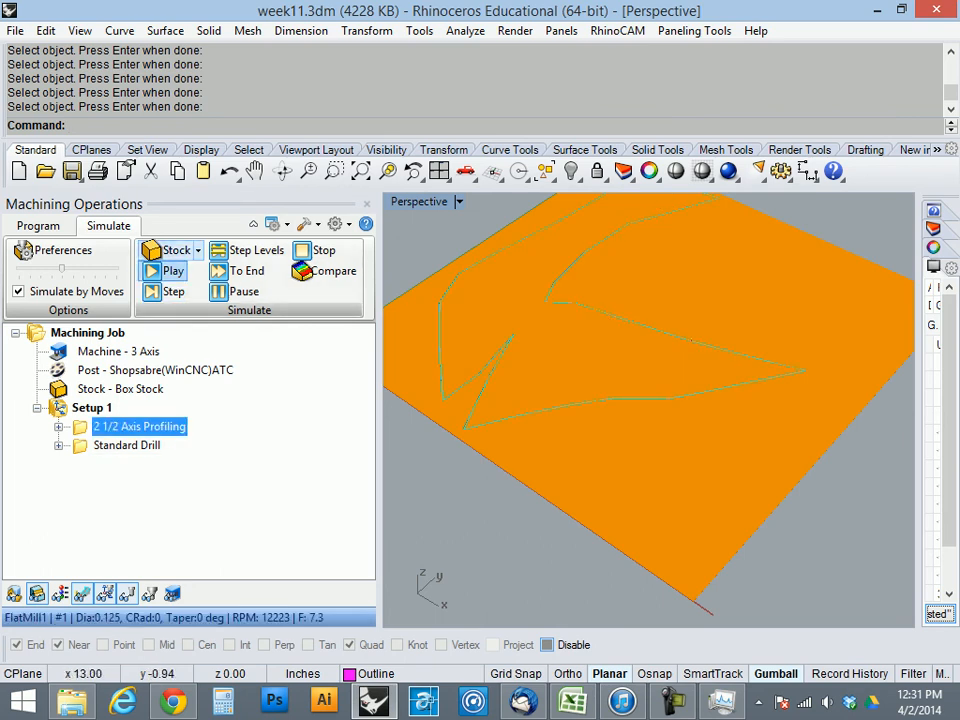
{"action": "left_click", "coordinate": [166, 272]}
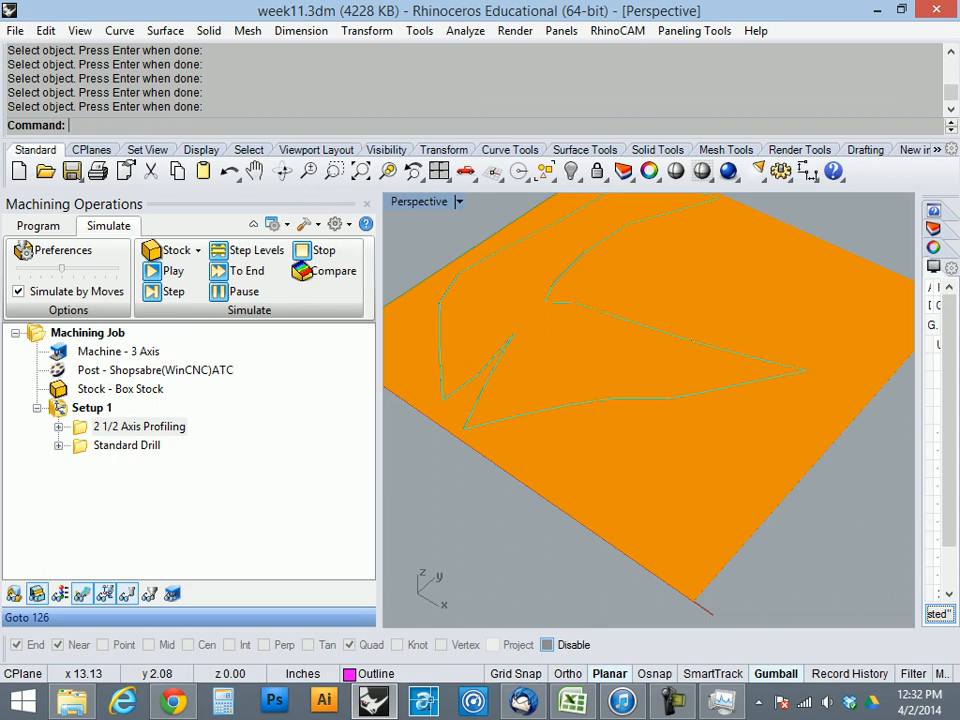
{"action": "left_click", "coordinate": [139, 427]}
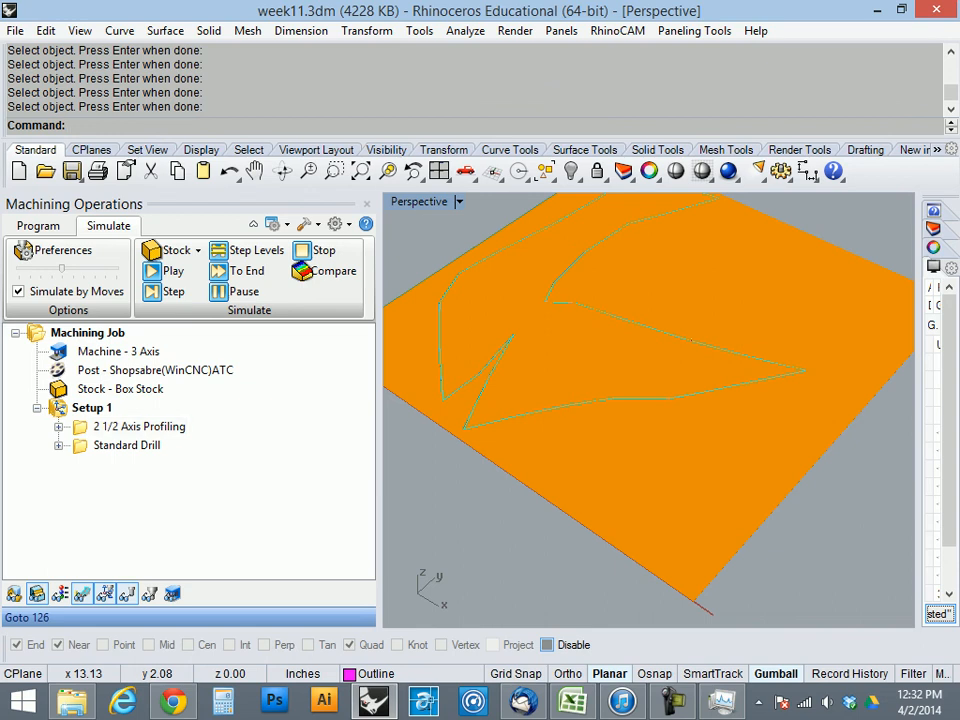
- Post the Standard Drill operation to the Desktop as week11_Standard Drill.nc using the Shopsabre(WinCNC)ATC post
{"action": "left_click", "coordinate": [127, 446]}
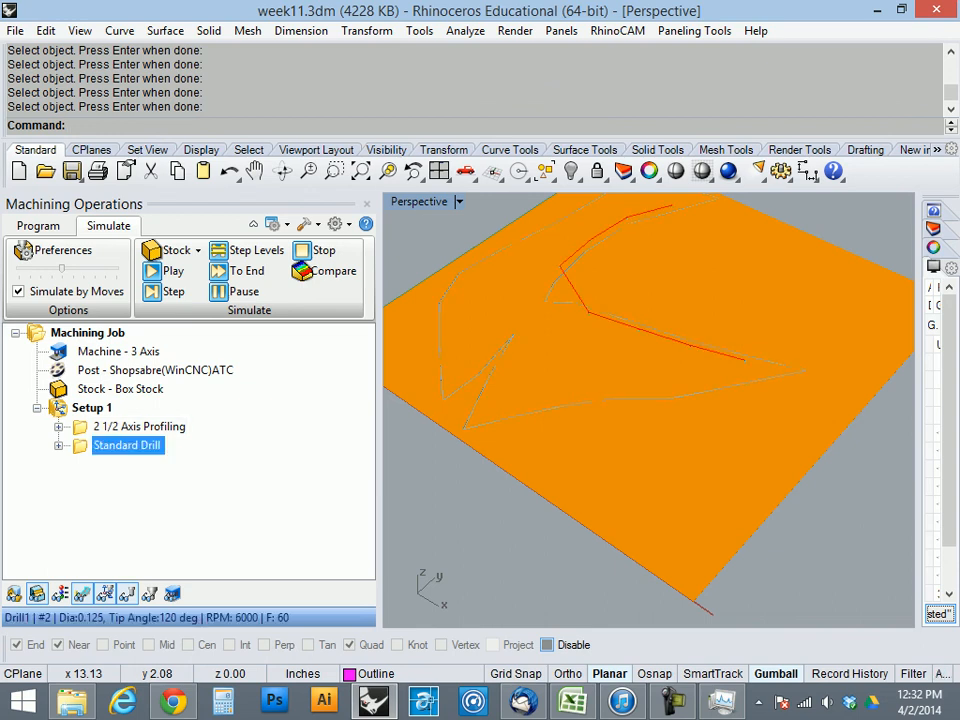
{"action": "right_click", "coordinate": [120, 446]}
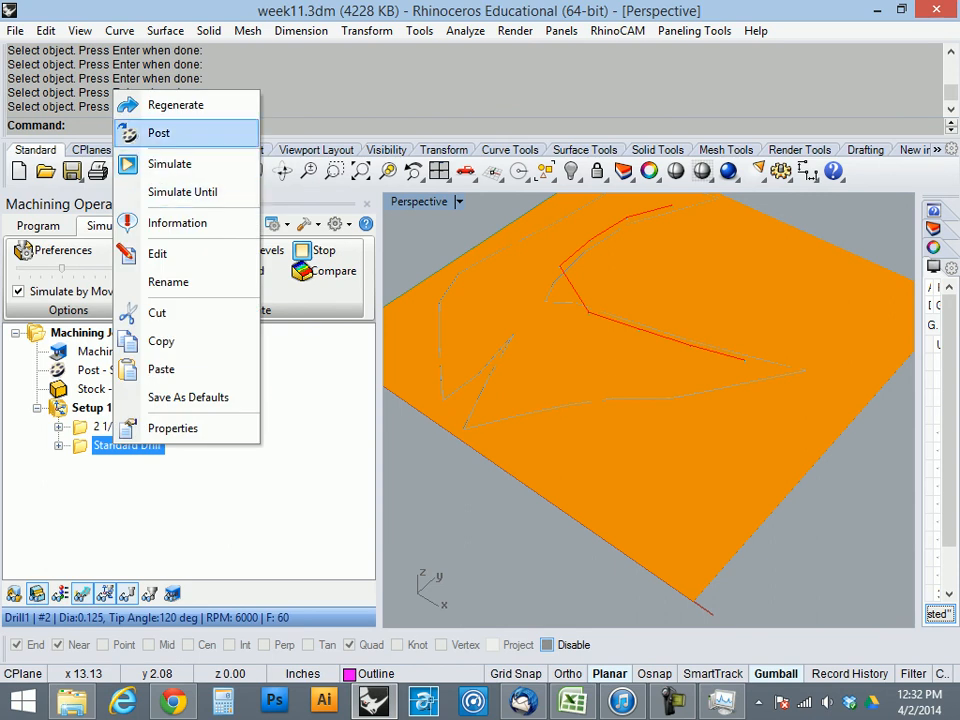
{"action": "left_click", "coordinate": [160, 133]}
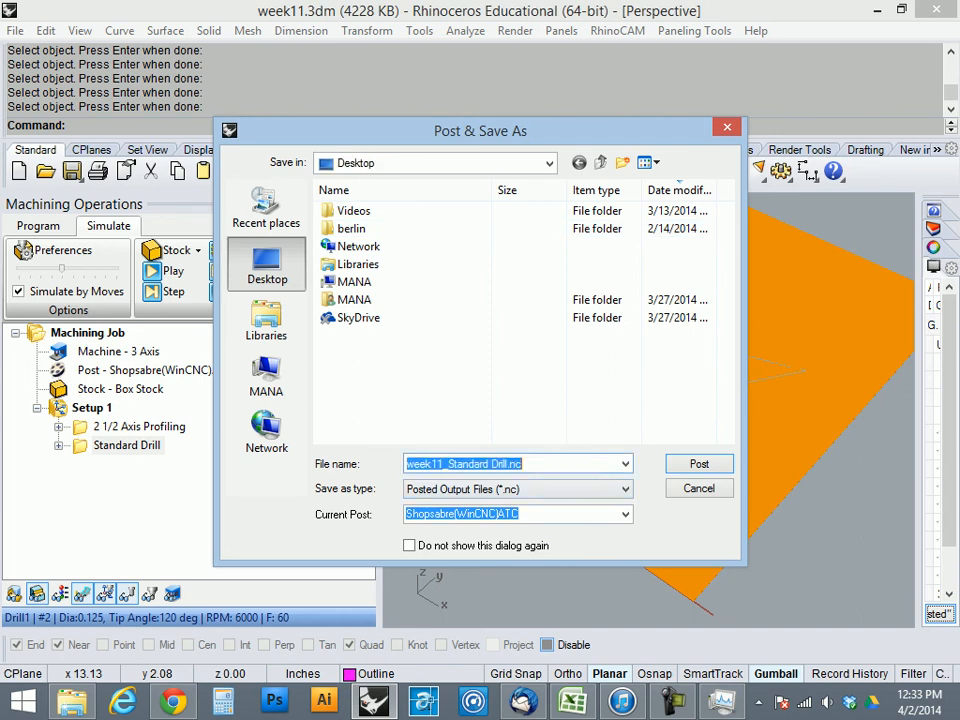
{"action": "left_click", "coordinate": [699, 463]}
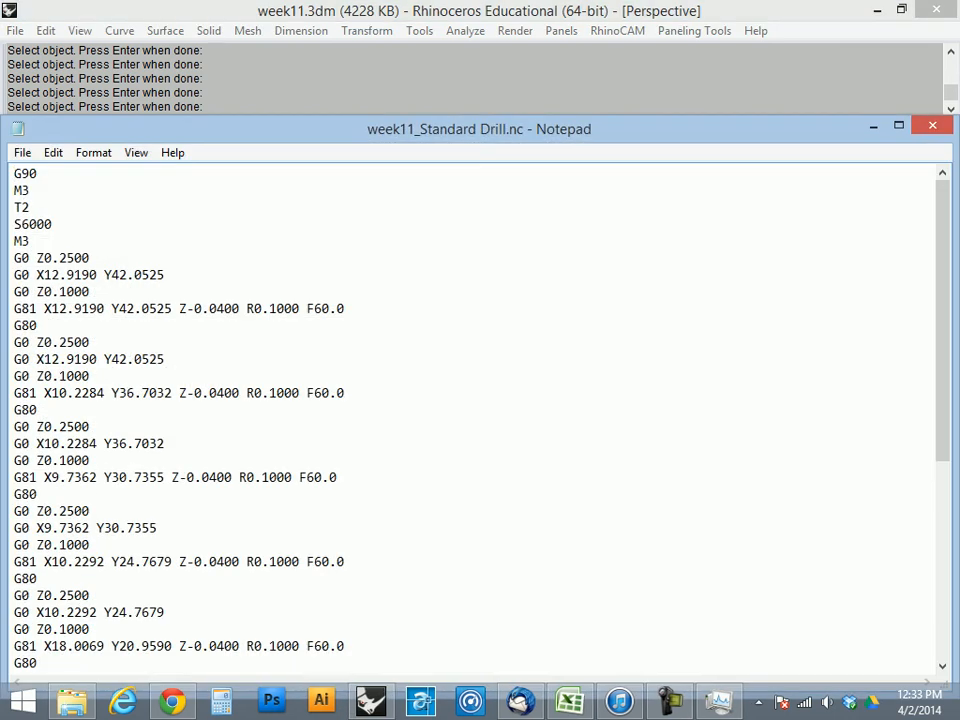
- Review the posted drill code, delete its T2 tool line and save the file
{"action": "scroll", "coordinate": [475, 418], "scroll_direction": "down", "scroll_amount": 7}
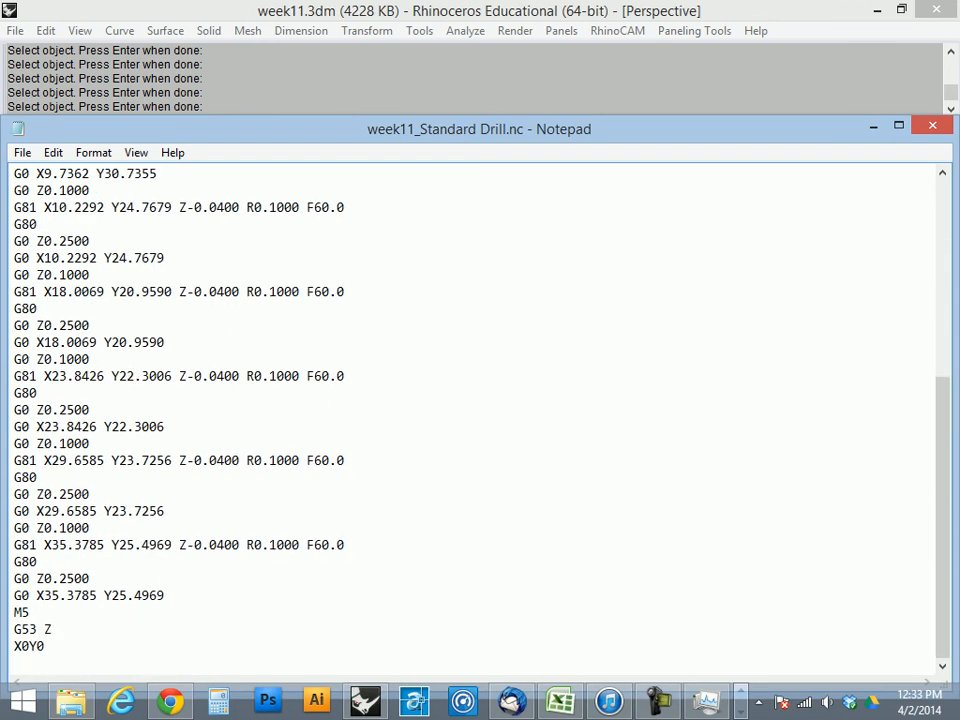
{"action": "scroll", "coordinate": [475, 418], "scroll_direction": "up", "scroll_amount": 7}
{"action": "scroll", "coordinate": [475, 418], "scroll_direction": "down", "scroll_amount": 6}
{"action": "scroll", "coordinate": [475, 418], "scroll_direction": "up", "scroll_amount": 6}
{"action": "left_click_drag", "start_coordinate": [480, 129], "coordinate": [511, 78]}
{"action": "double_click", "coordinate": [52, 157]}
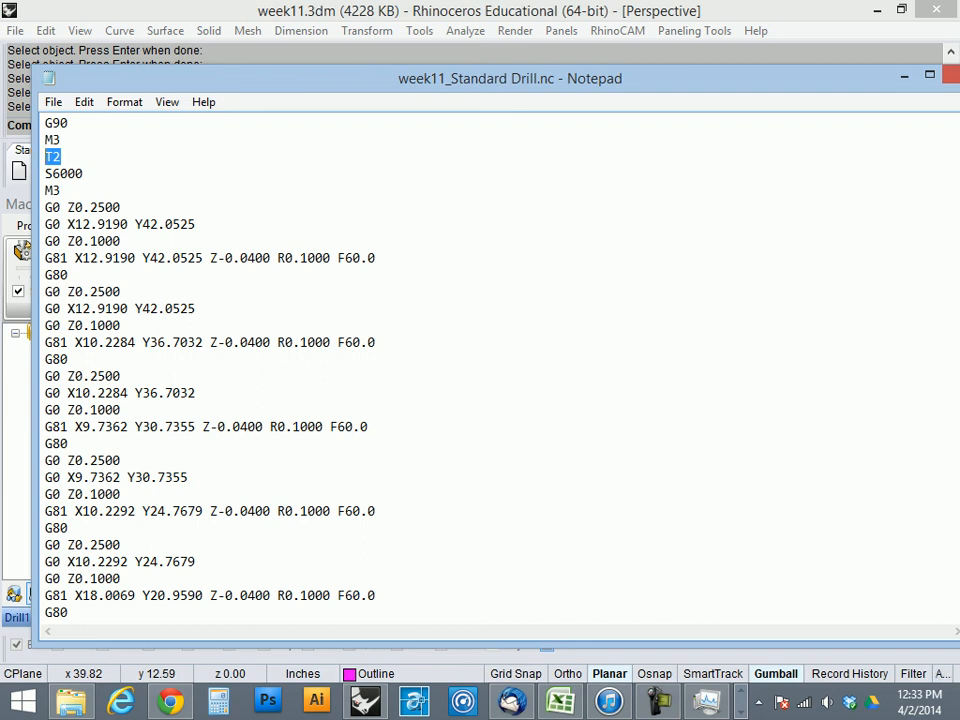
{"action": "key", "text": "BackSpace"}
{"action": "key", "text": "BackSpace"}
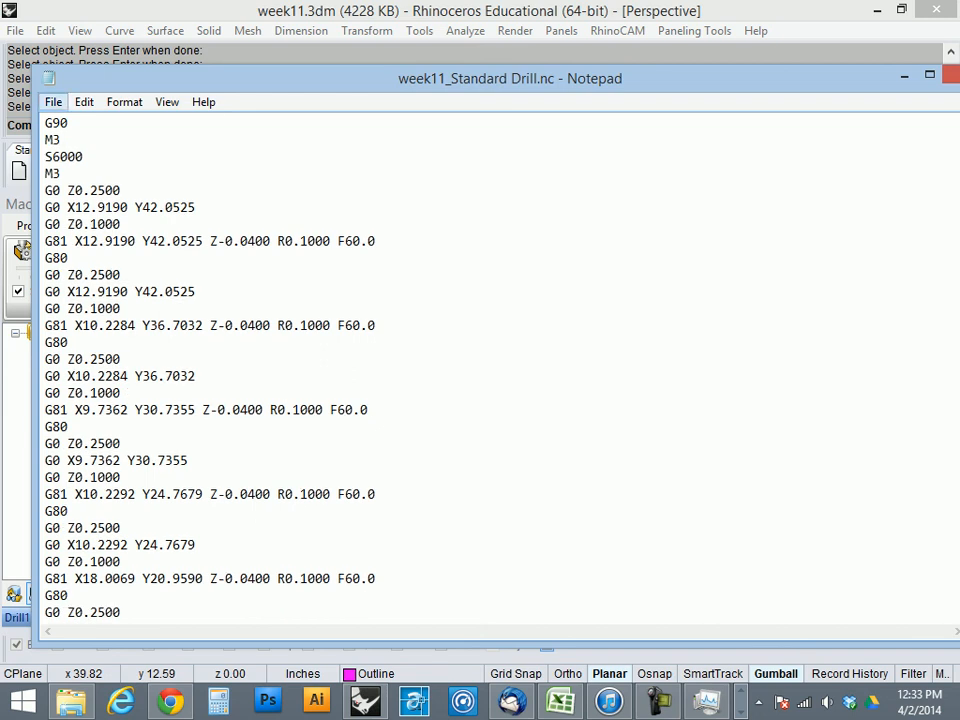
{"action": "left_click", "coordinate": [53, 102]}
{"action": "left_click", "coordinate": [82, 165]}
{"action": "left_click_drag", "start_coordinate": [215, 80], "coordinate": [490, 114]}
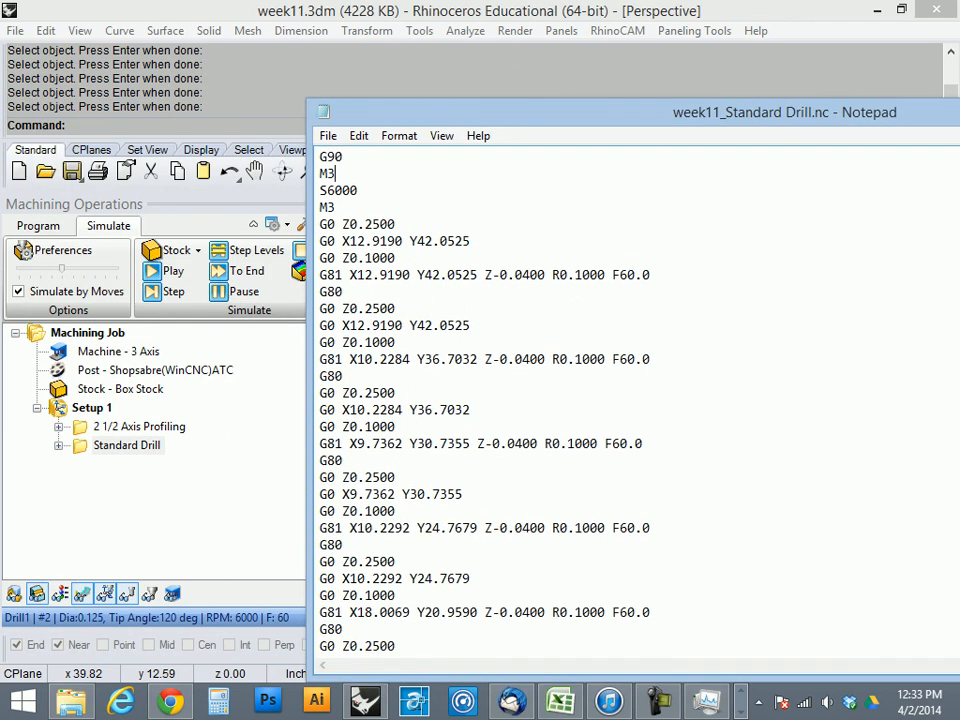
- Post the 2 1/2 Axis Profiling operation to the Desktop as week11_2 1_2 Axis Profiling.nc using the Shopsabre(WinCNC)ATC post
{"action": "left_click", "coordinate": [126, 445]}
{"action": "right_click", "coordinate": [126, 445]}
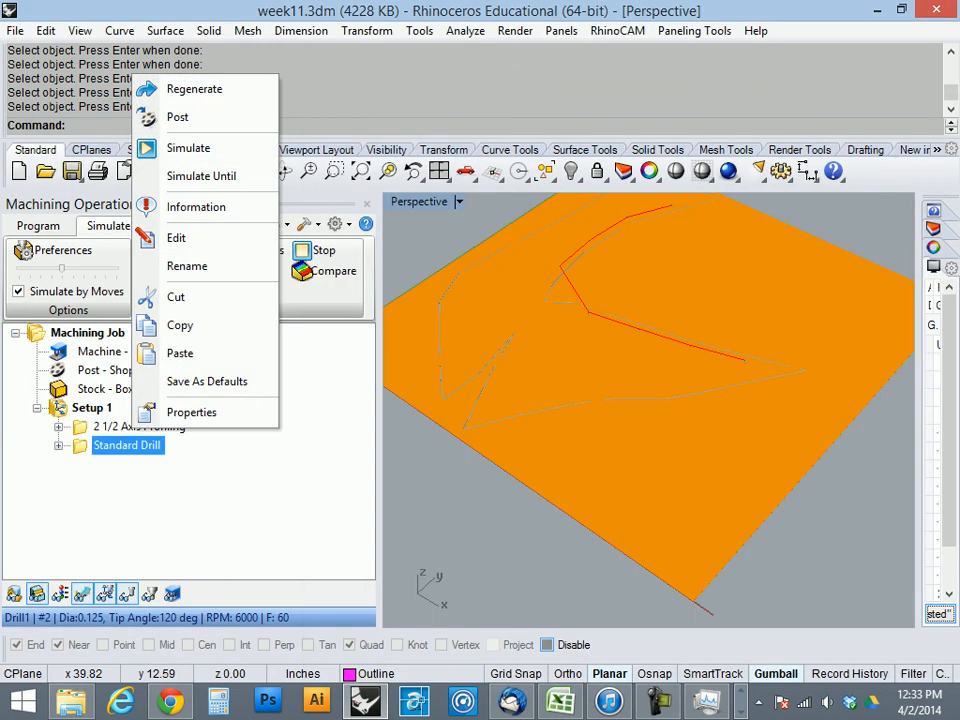
{"action": "left_click", "coordinate": [130, 426]}
{"action": "right_click", "coordinate": [130, 426]}
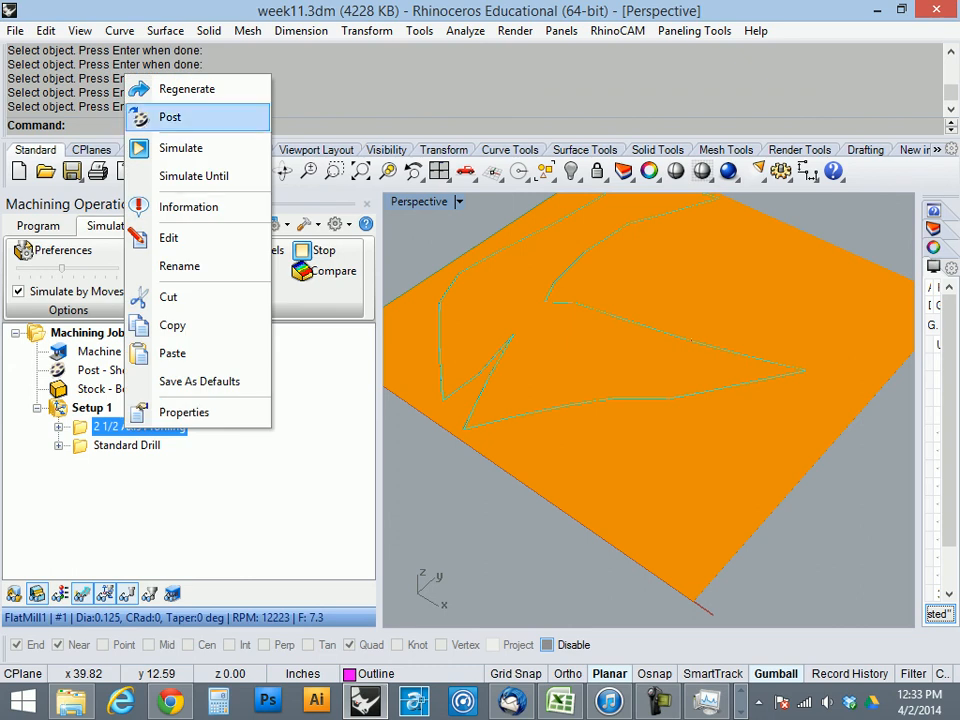
{"action": "left_click", "coordinate": [171, 117]}
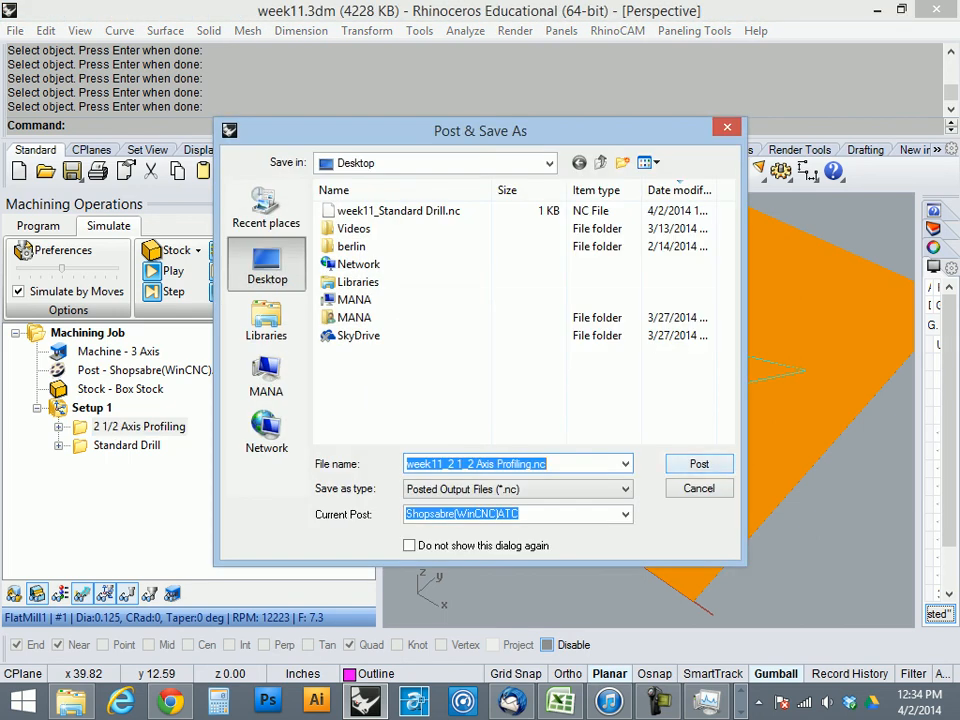
{"action": "key", "text": "Return"}
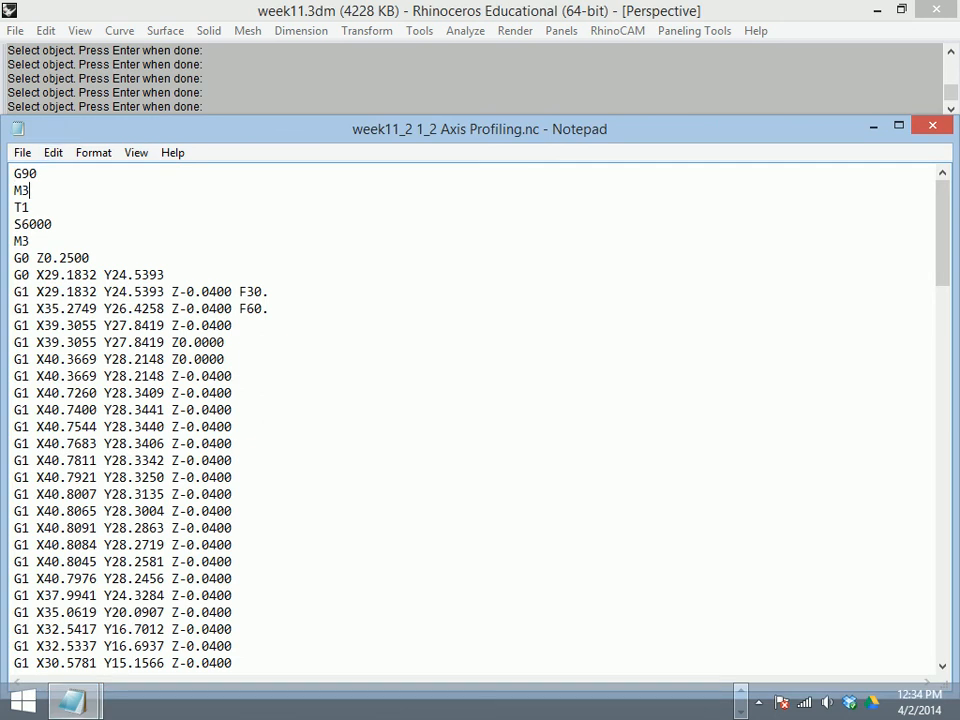
- Delete the T1 tool line from the posted profiling code
{"action": "double_click", "coordinate": [21, 207]}
{"action": "key", "text": "BackSpace"}
{"action": "key", "text": "BackSpace"}
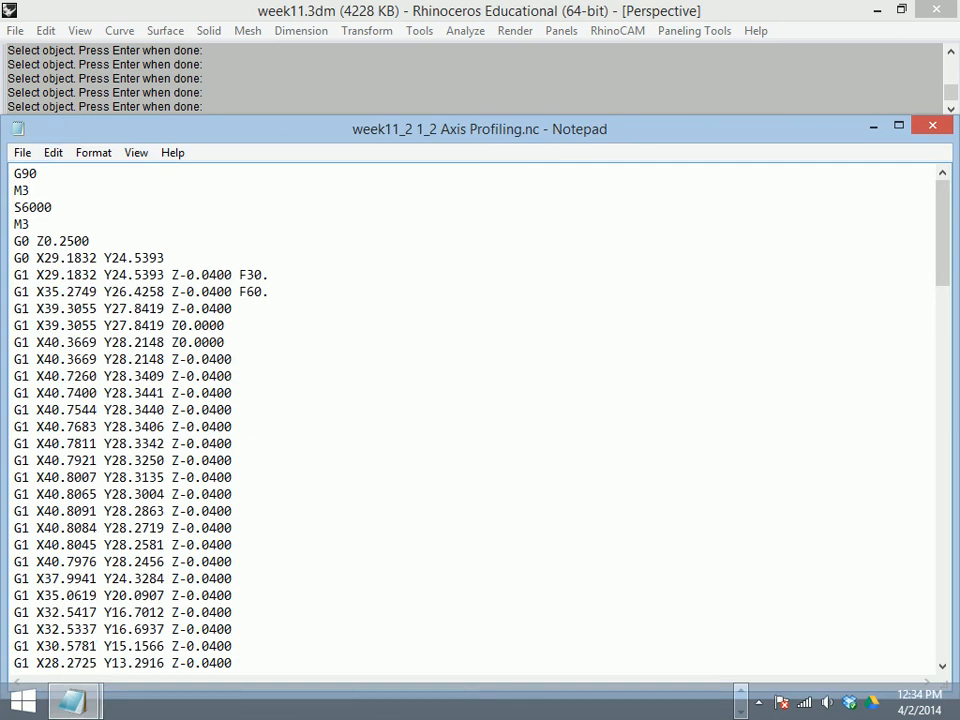
- Copy the entire profiling code and append it after the last line of week11_Standard Drill.nc
{"action": "key", "text": "ctrl+a"}
{"action": "scroll", "coordinate": [480, 420], "scroll_direction": "down", "scroll_amount": 20}
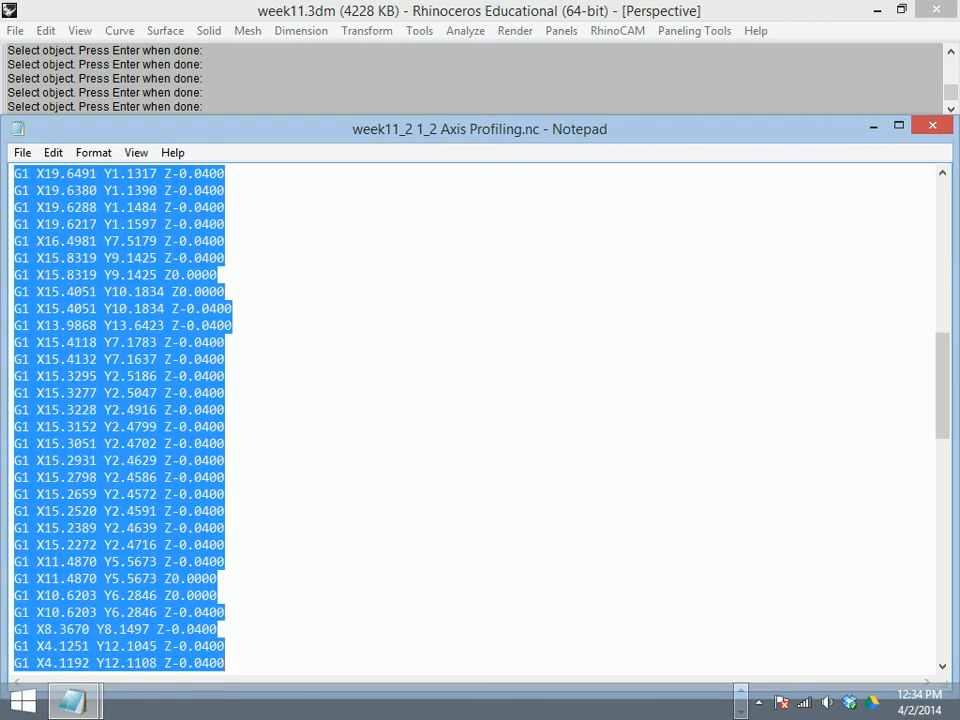
{"action": "scroll", "coordinate": [240, 663], "scroll_direction": "down", "scroll_amount": 9}
{"action": "mouse_move", "coordinate": [240, 663]}
{"action": "left_mouse_down"}
{"action": "mouse_move", "coordinate": [240, 579]}
{"action": "mouse_move", "coordinate": [240, 663]}
{"action": "left_mouse_up"}
{"action": "key", "text": "ctrl+c"}
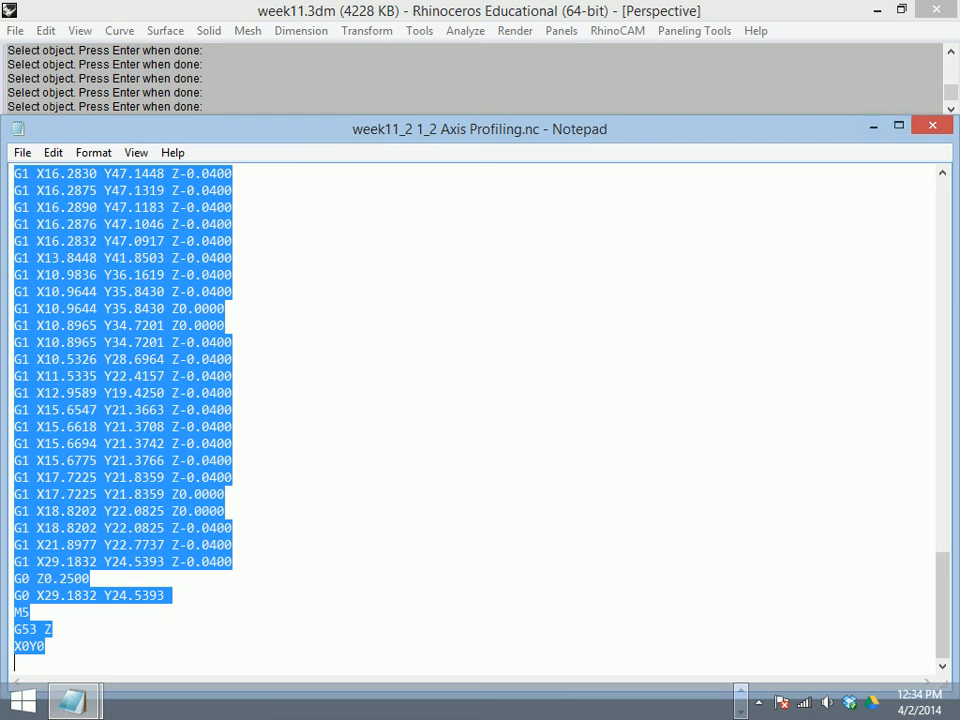
{"action": "mouse_move", "coordinate": [480, 129]}
{"action": "left_mouse_down"}
{"action": "mouse_move", "coordinate": [484, 577]}
{"action": "mouse_move", "coordinate": [479, 130]}
{"action": "left_mouse_up"}
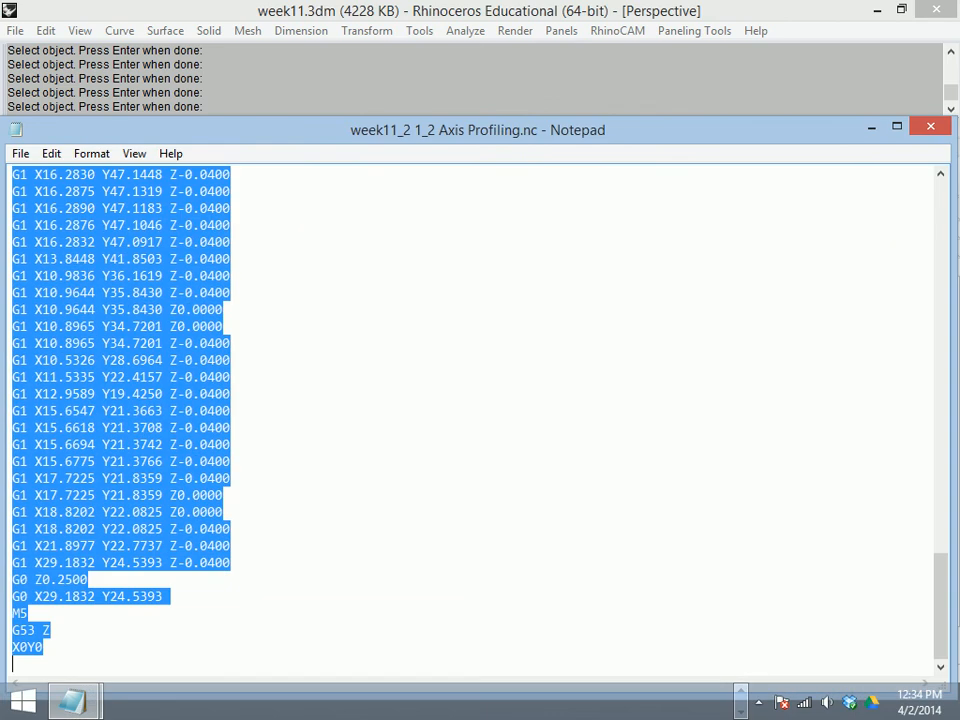
{"action": "mouse_move", "coordinate": [72, 702]}
{"action": "left_click", "coordinate": [120, 598]}
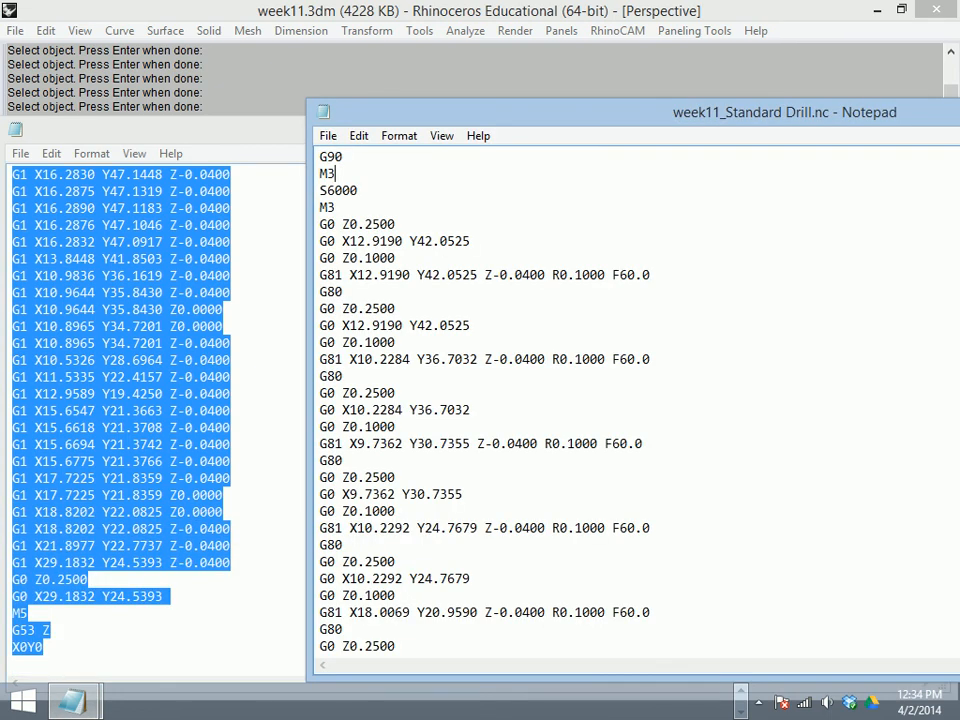
{"action": "scroll", "coordinate": [630, 400], "scroll_direction": "down", "scroll_amount": 7}
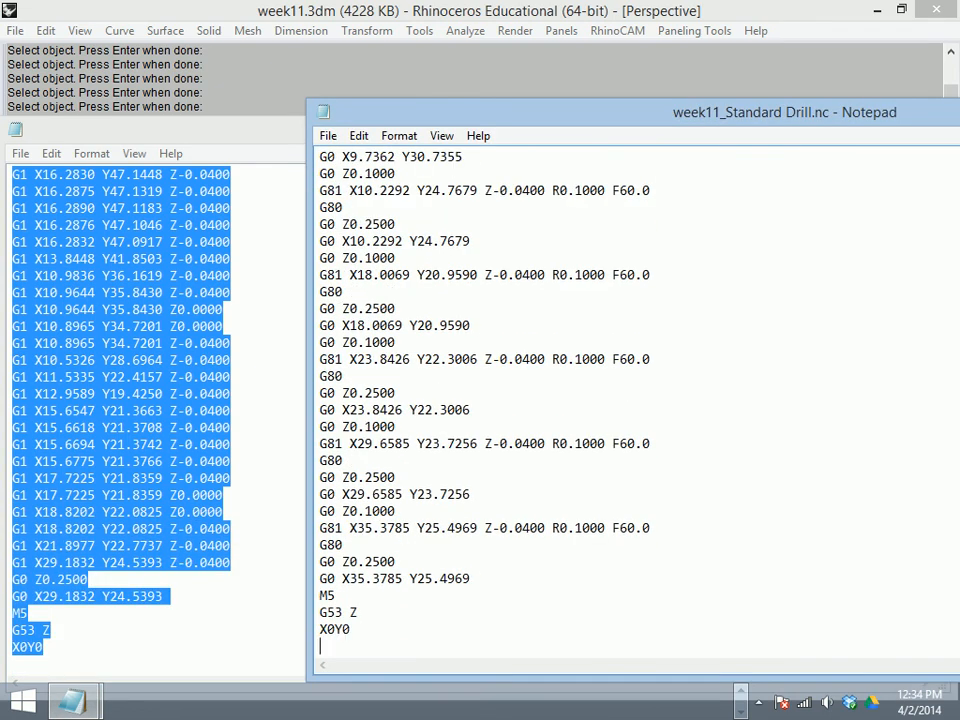
{"action": "key", "text": "ctrl+v"}
- Review the combined drill and profiling code, including the S6000 spindle speed line, and save week11_Standard Drill.nc
{"action": "scroll", "coordinate": [630, 400], "scroll_direction": "up", "scroll_amount": 20}
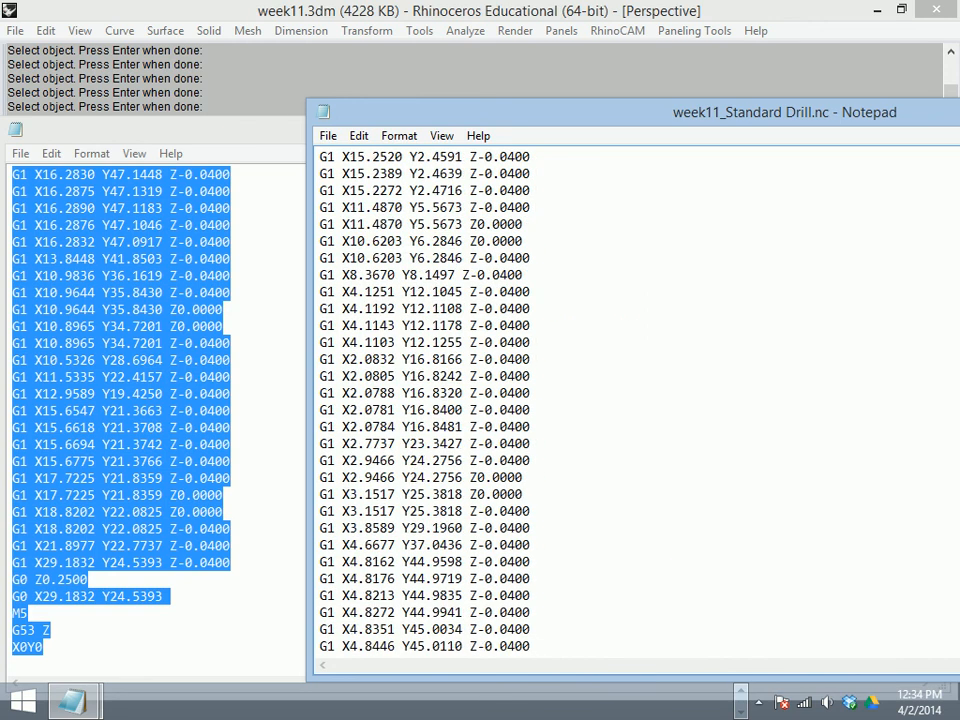
{"action": "scroll", "coordinate": [630, 400], "scroll_direction": "up", "scroll_amount": 3}
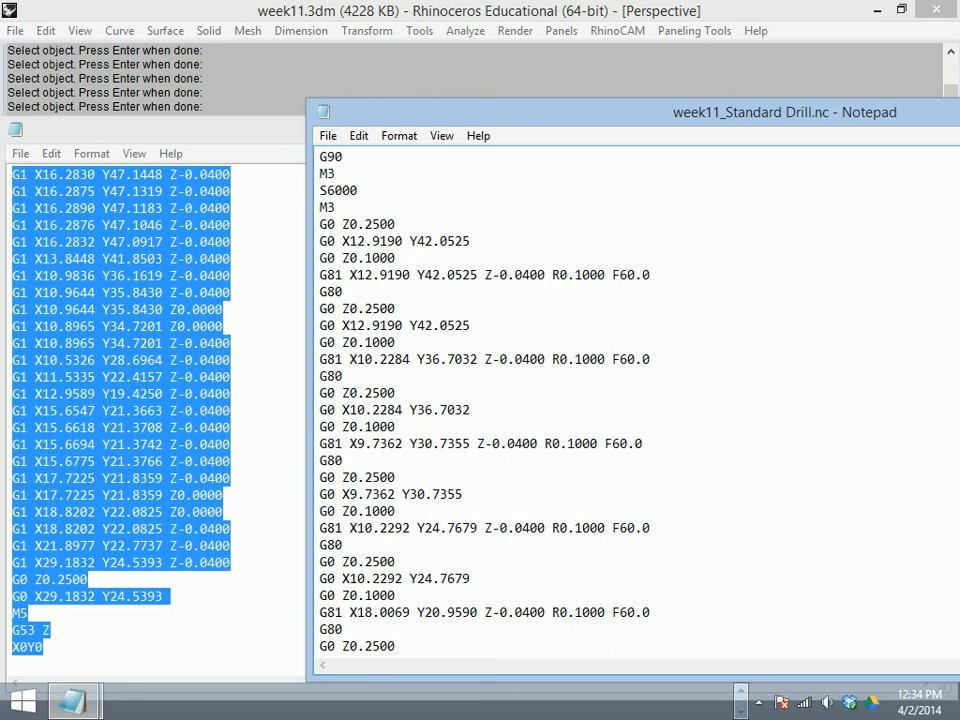
{"action": "left_click_drag", "start_coordinate": [358, 191], "coordinate": [319, 191]}
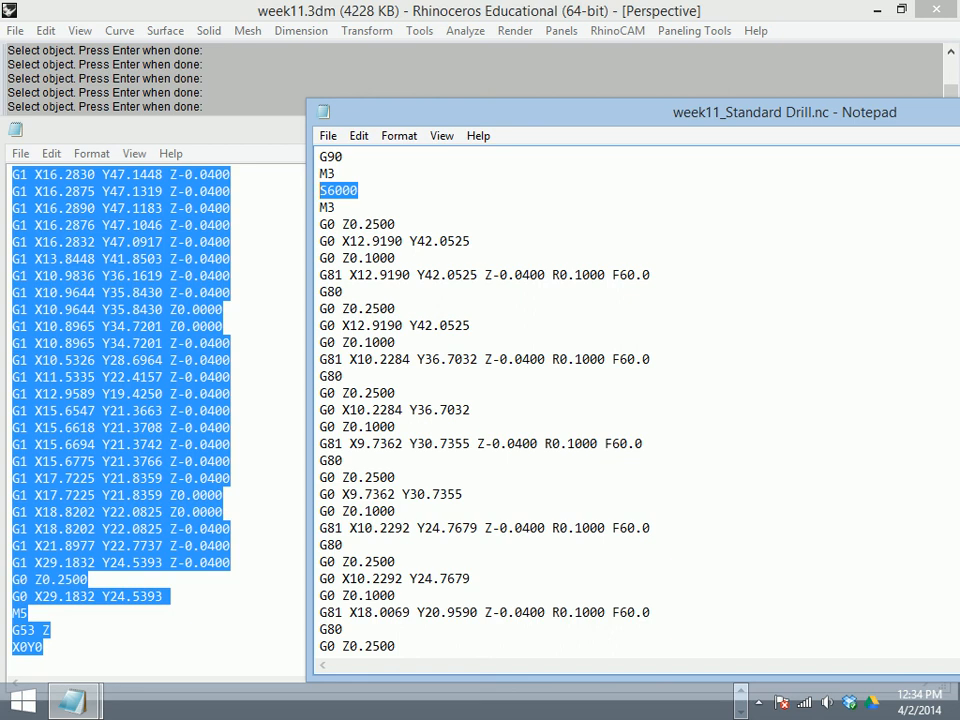
{"action": "scroll", "coordinate": [636, 405], "scroll_direction": "down", "scroll_amount": 20}
{"action": "scroll", "coordinate": [636, 405], "scroll_direction": "up", "scroll_amount": 19}
{"action": "scroll", "coordinate": [636, 405], "scroll_direction": "up", "scroll_amount": 1}
{"action": "scroll", "coordinate": [636, 405], "scroll_direction": "down", "scroll_amount": 20}
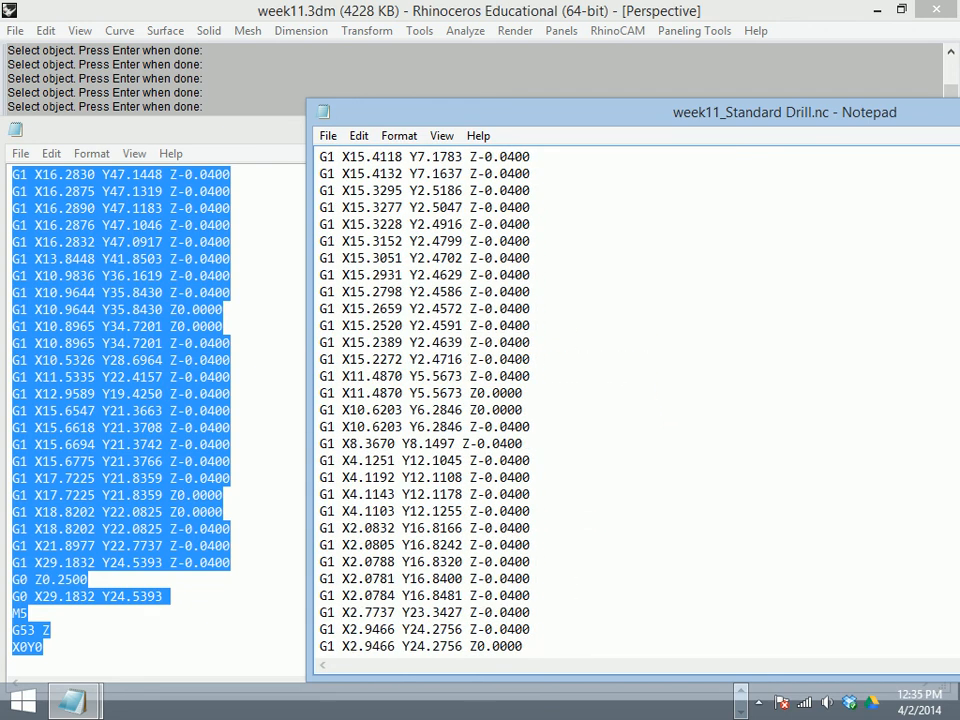
{"action": "scroll", "coordinate": [636, 405], "scroll_direction": "down", "scroll_amount": 5}
{"action": "left_click", "coordinate": [328, 135]}
{"action": "left_click", "coordinate": [345, 199]}
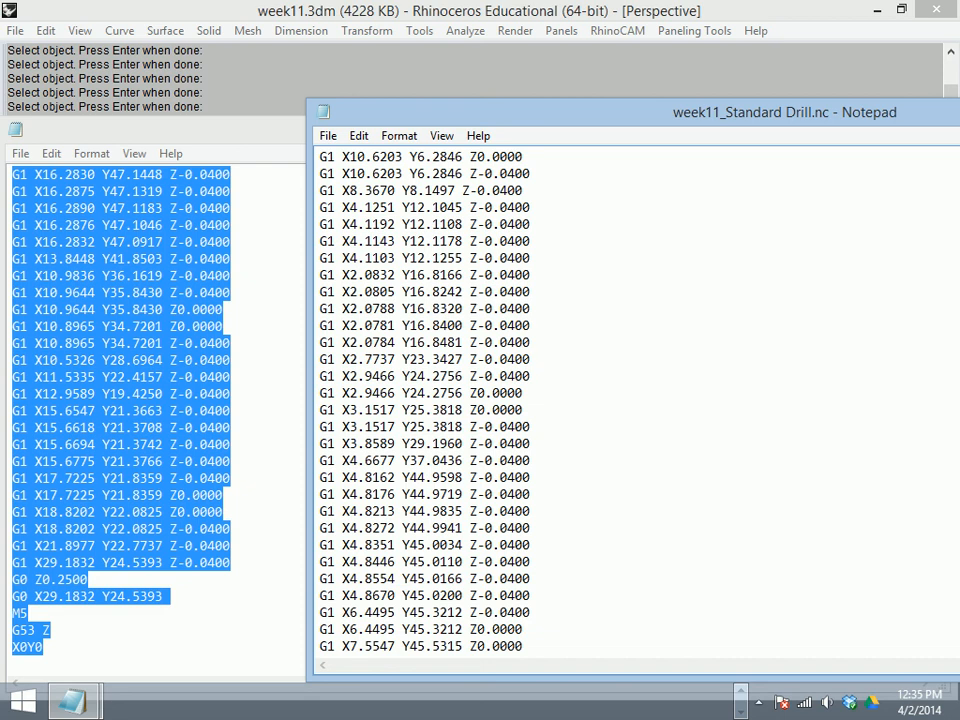
- Close both posted code files, saving the changes to week11_2 1_2 Axis Profiling.nc
{"action": "left_click_drag", "start_coordinate": [700, 112], "coordinate": [355, 146]}
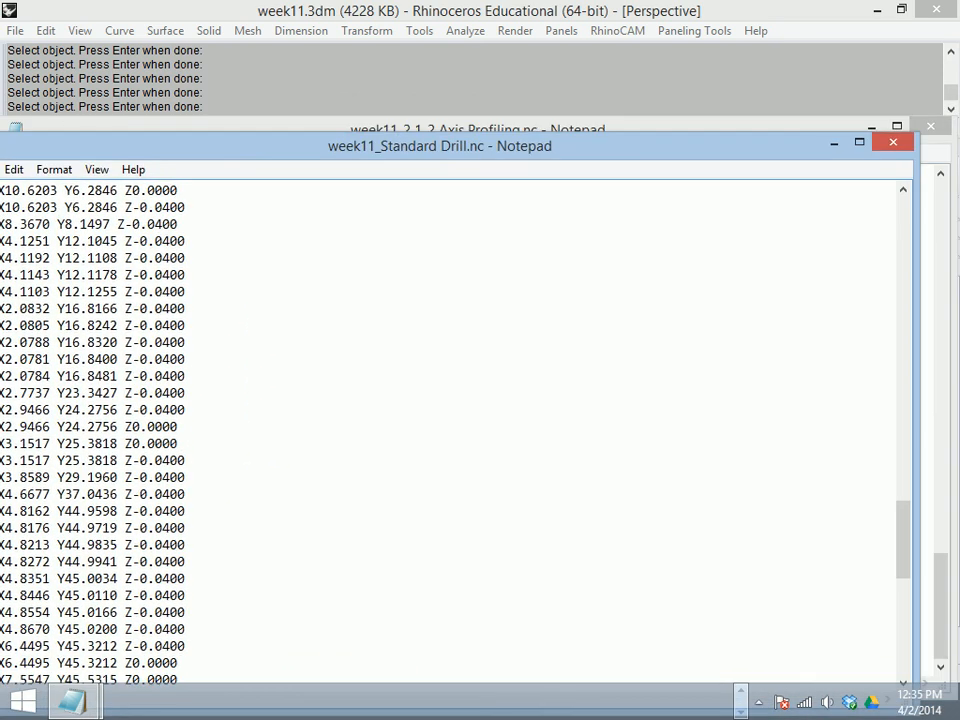
{"action": "key", "text": "alt+F4"}
{"action": "key", "text": "alt+F4"}
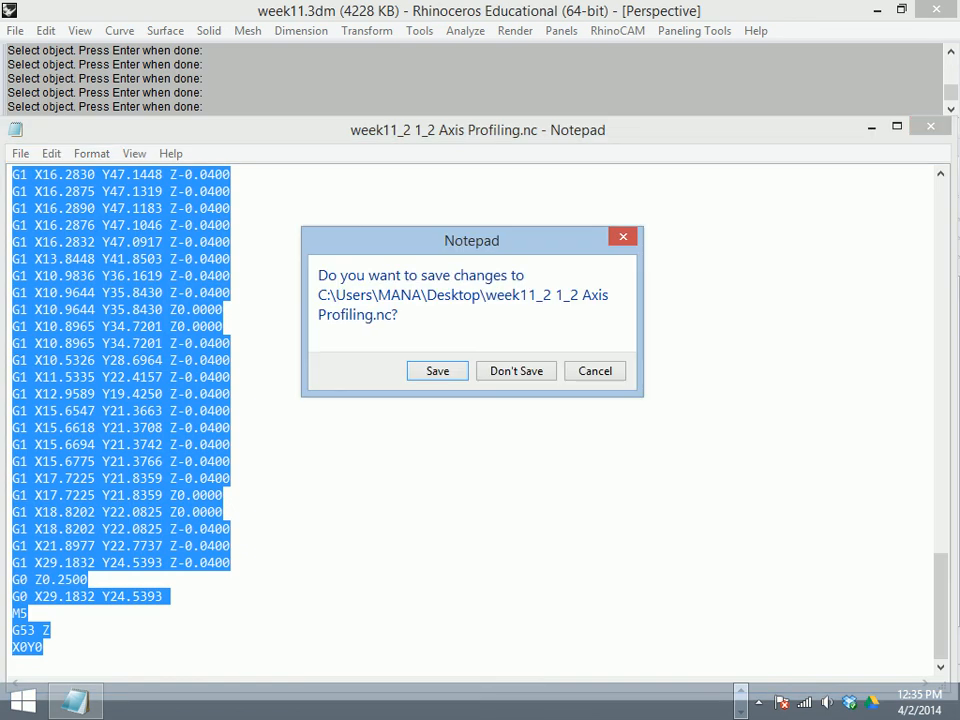
{"action": "key", "text": "Return"}
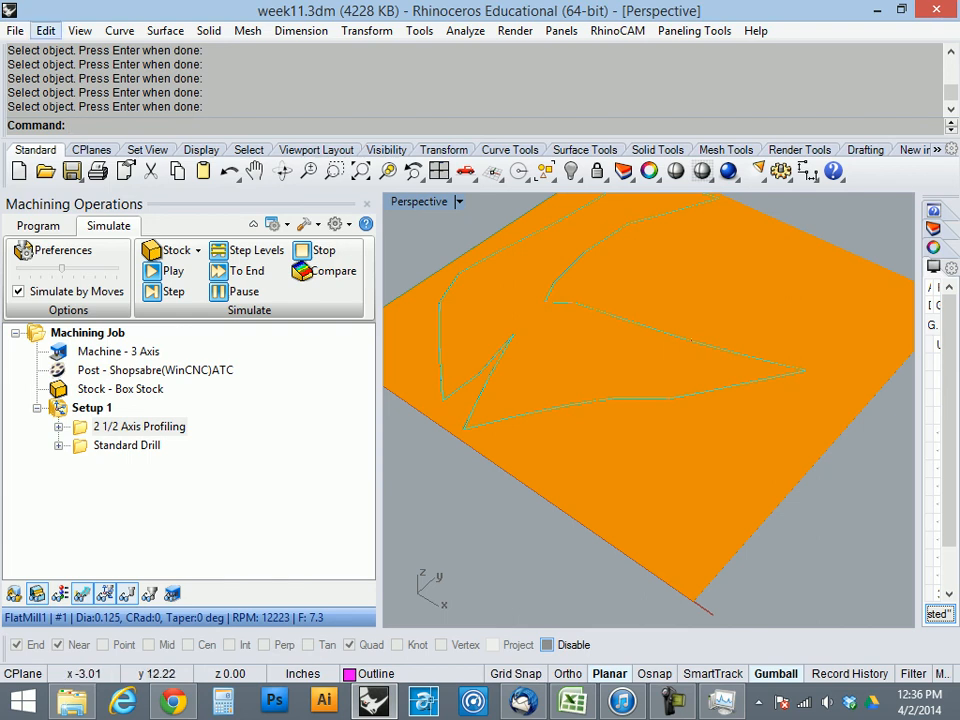
- Save the model as week11 r4.3dm in the Rhino 4 3D Models format in the 427 folder, accepting the 4.0 file conversion
{"action": "left_click", "coordinate": [15, 31]}
{"action": "left_click", "coordinate": [55, 182]}
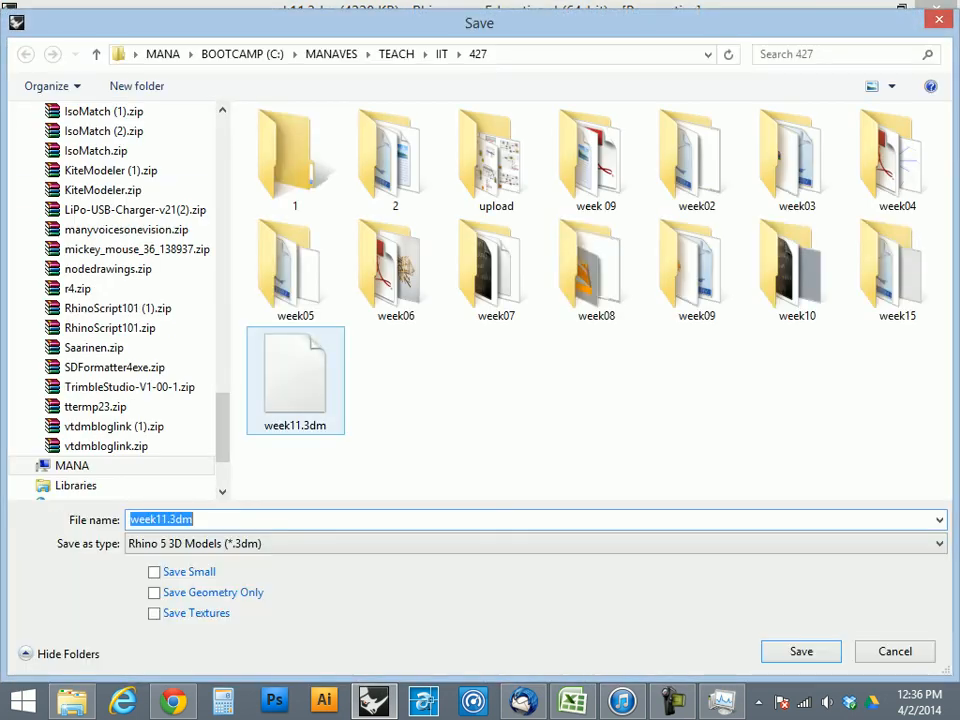
{"action": "left_click", "coordinate": [535, 544]}
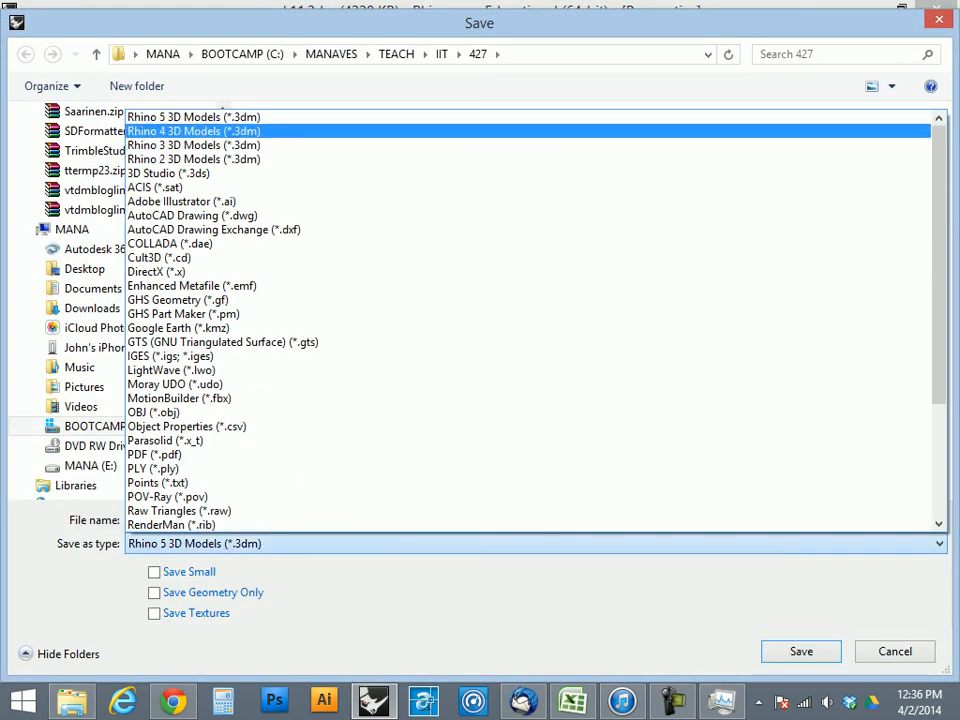
{"action": "left_click", "coordinate": [184, 131]}
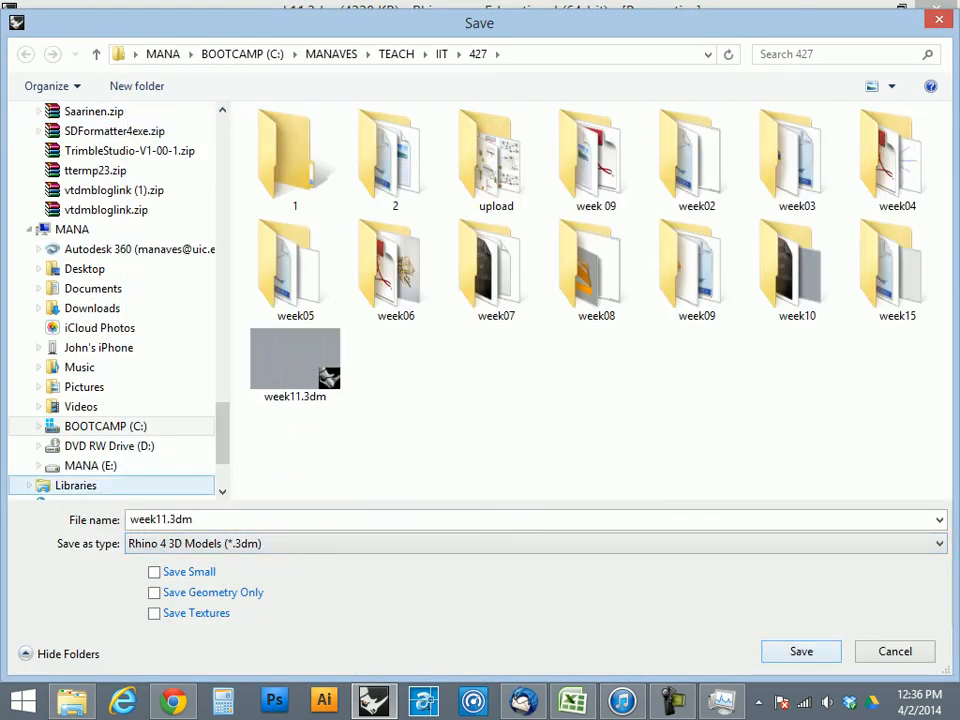
{"action": "left_click", "coordinate": [200, 520]}
{"action": "left_click", "coordinate": [166, 519]}
{"action": "type", "text": "r4"}
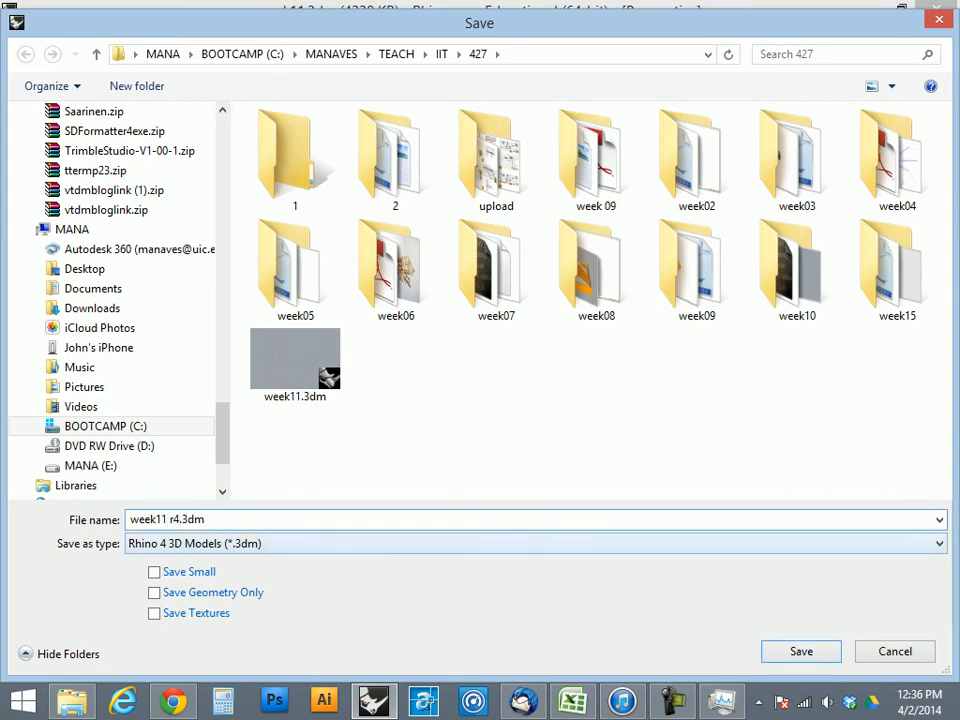
{"action": "key", "text": "Return"}
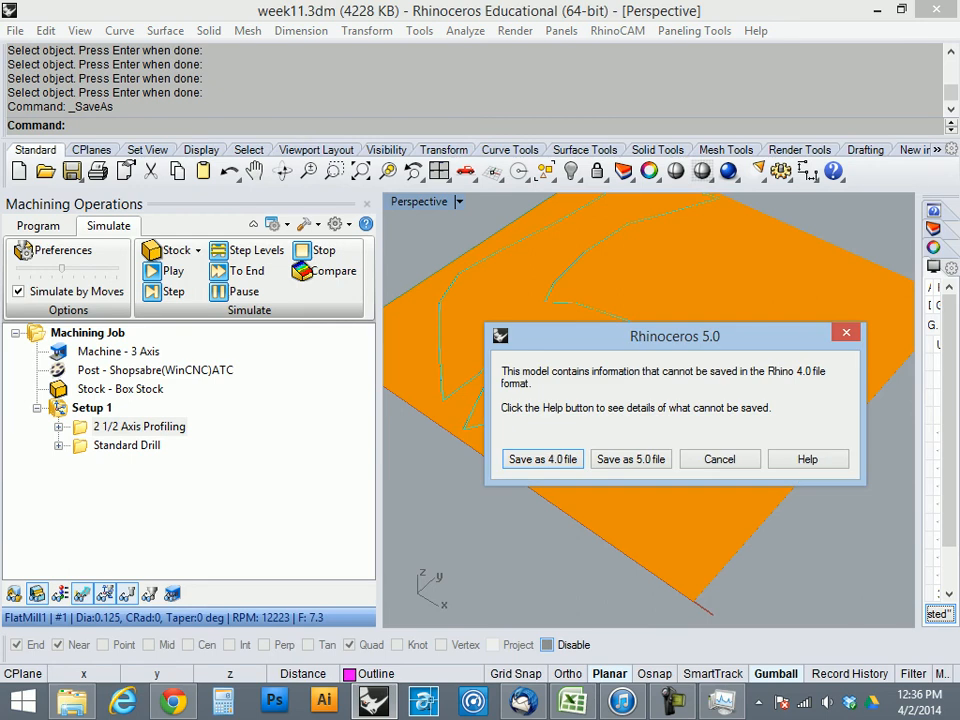
{"action": "key", "text": "Return"}
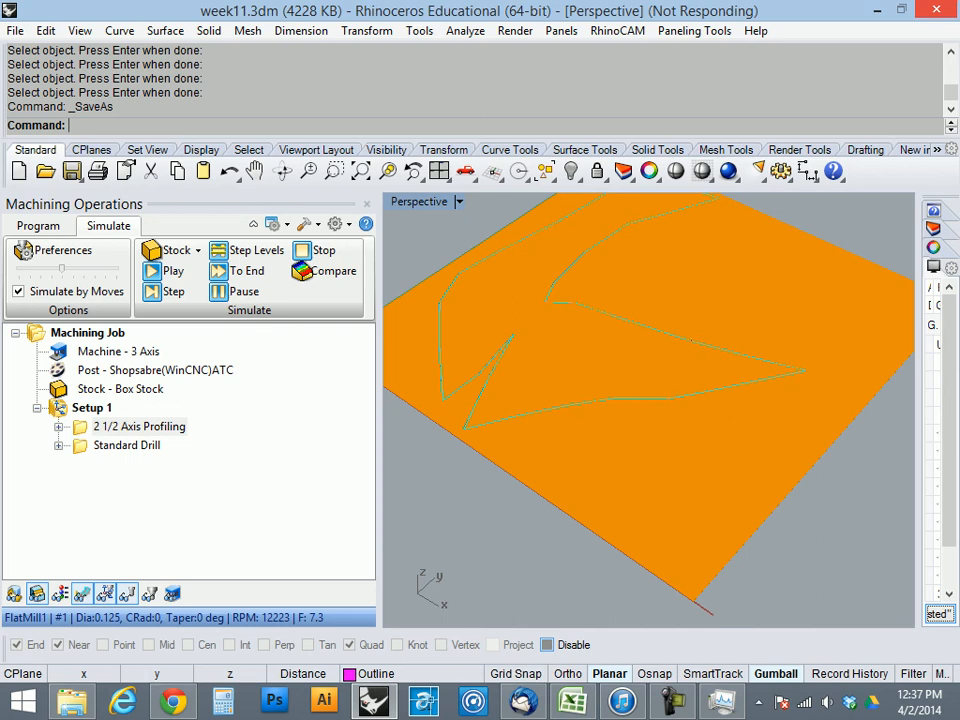
{"action": "left_click", "coordinate": [673, 701]}
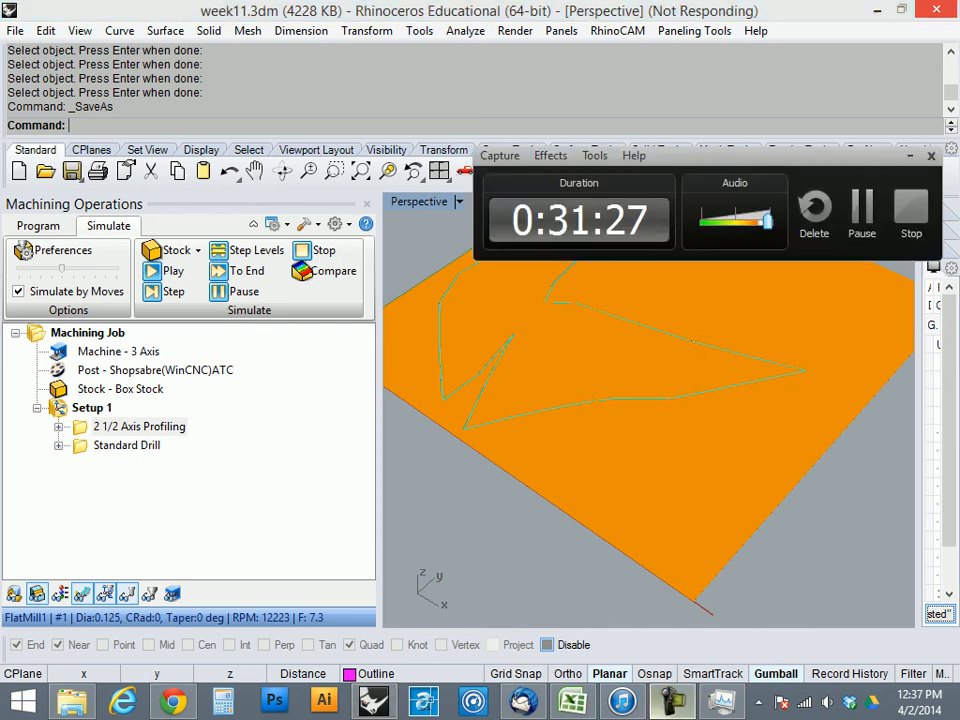